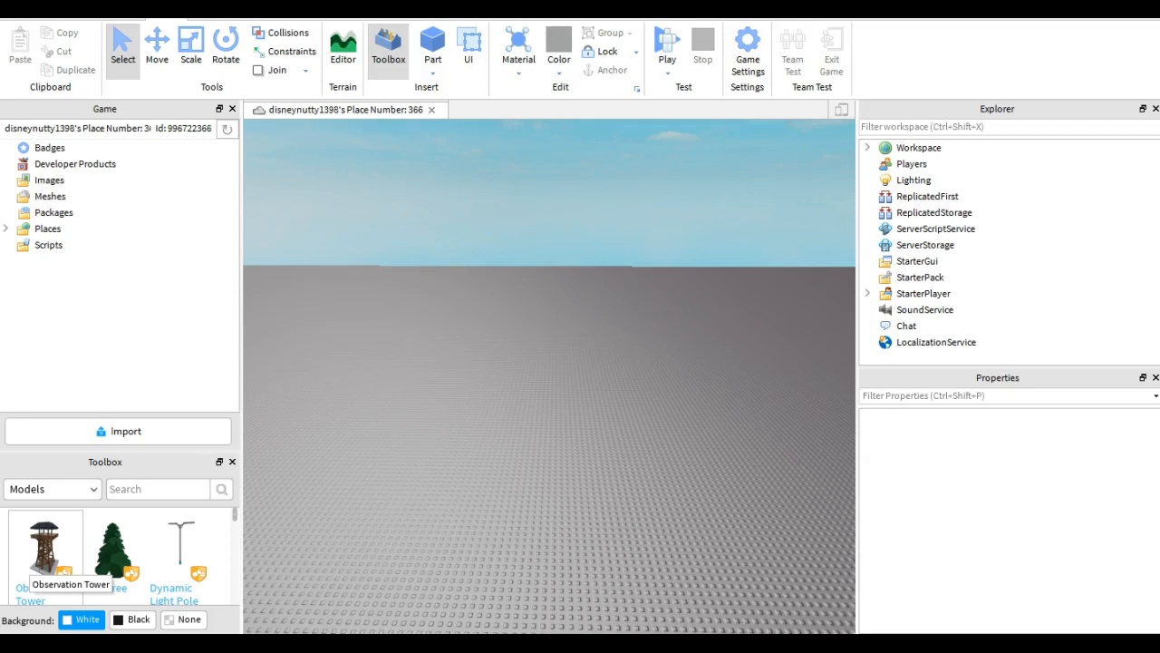
Search the Toolbox models for "2.0 robloxian"
{"action": "right_click_drag", "start_coordinate": [549, 376], "coordinate": [485, 408]}
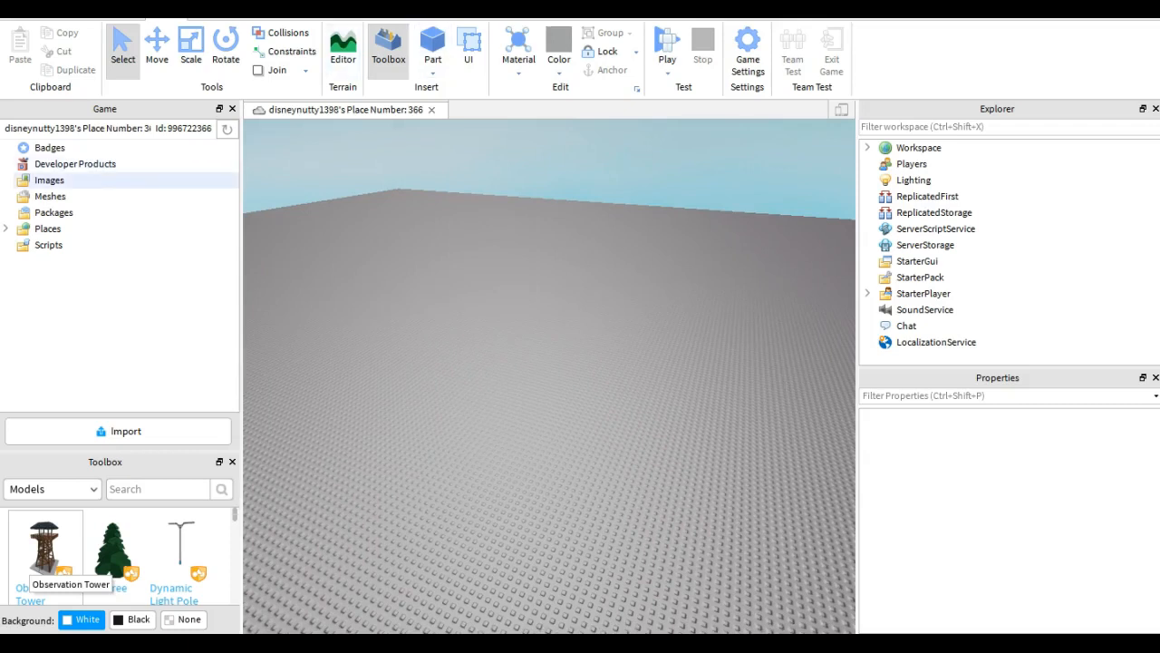
{"action": "left_click", "coordinate": [388, 47]}
{"action": "left_click", "coordinate": [388, 48]}
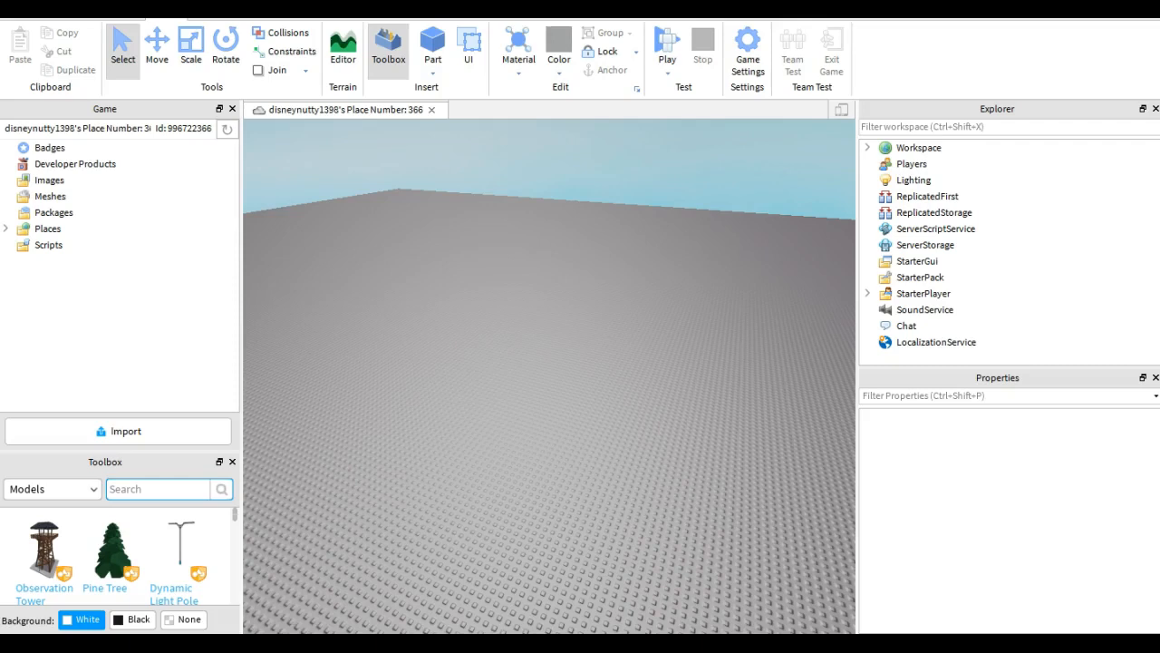
{"action": "type", "text": "2.0 robloxian"}
{"action": "key", "text": "Return"}
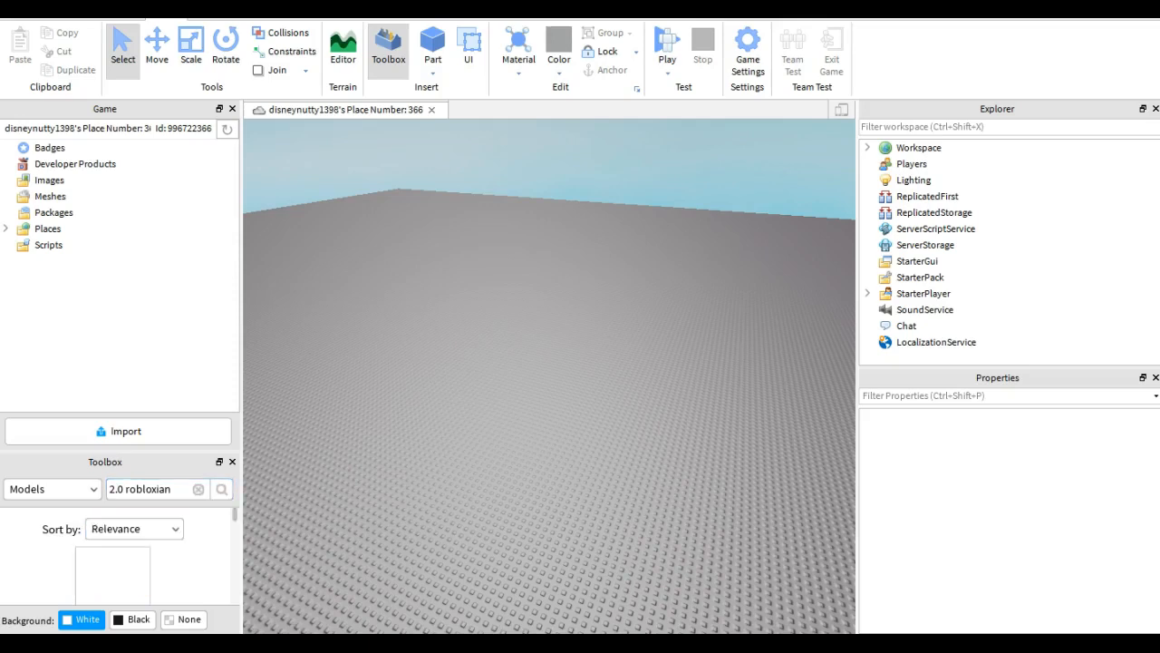
{"action": "scroll", "coordinate": [114, 549], "scroll_direction": "down", "scroll_amount": 5}
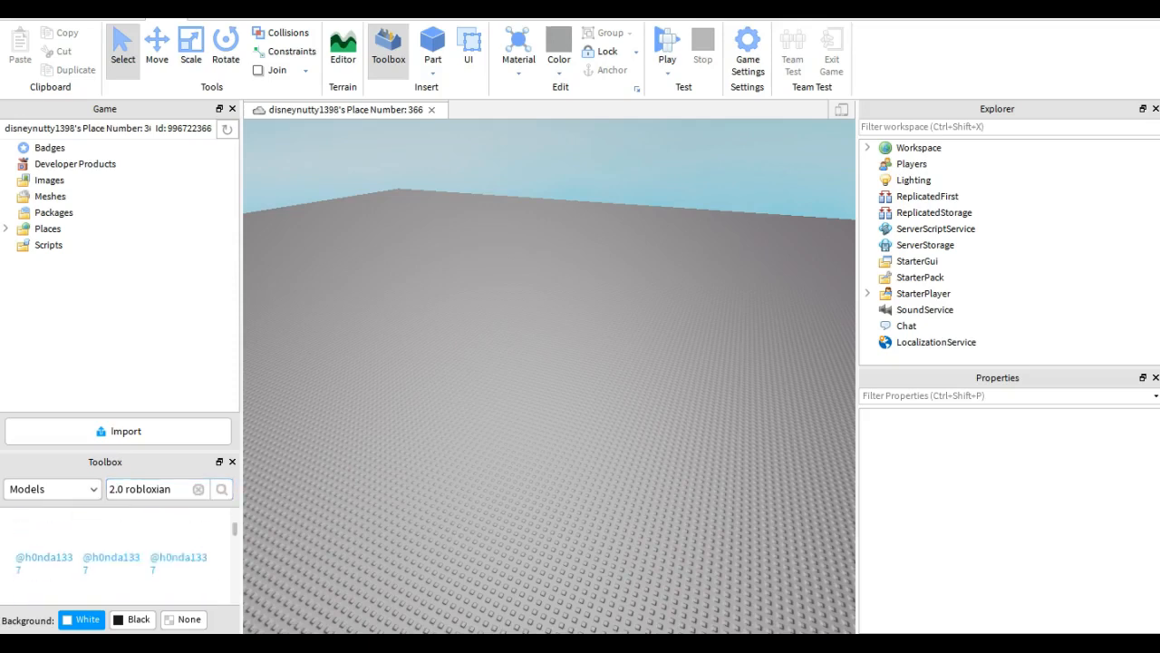
Change the model search to "robloxian" and close the Game window to make room for the results
{"action": "left_click", "coordinate": [163, 490]}
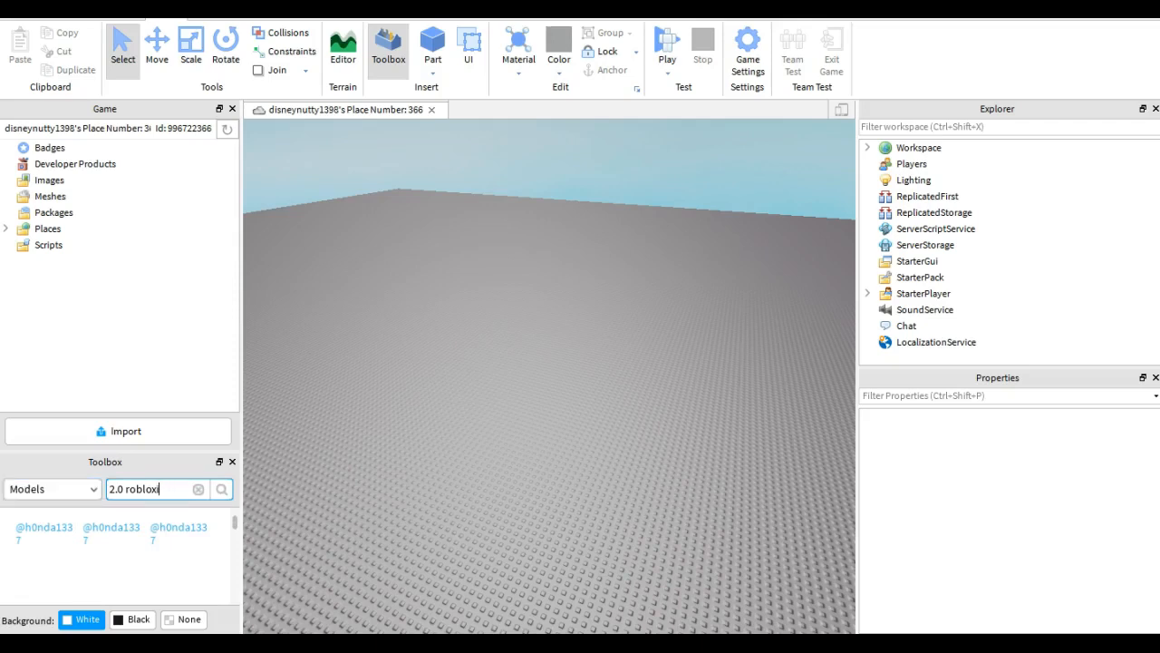
{"action": "key", "text": "BackSpace"}
{"action": "key", "text": "BackSpace"}
{"action": "key", "text": "BackSpace"}
{"action": "key", "text": "BackSpace"}
{"action": "key", "text": "BackSpace"}
{"action": "key", "text": "BackSpace"}
{"action": "key", "text": "BackSpace"}
{"action": "type", "text": "robloxian"}
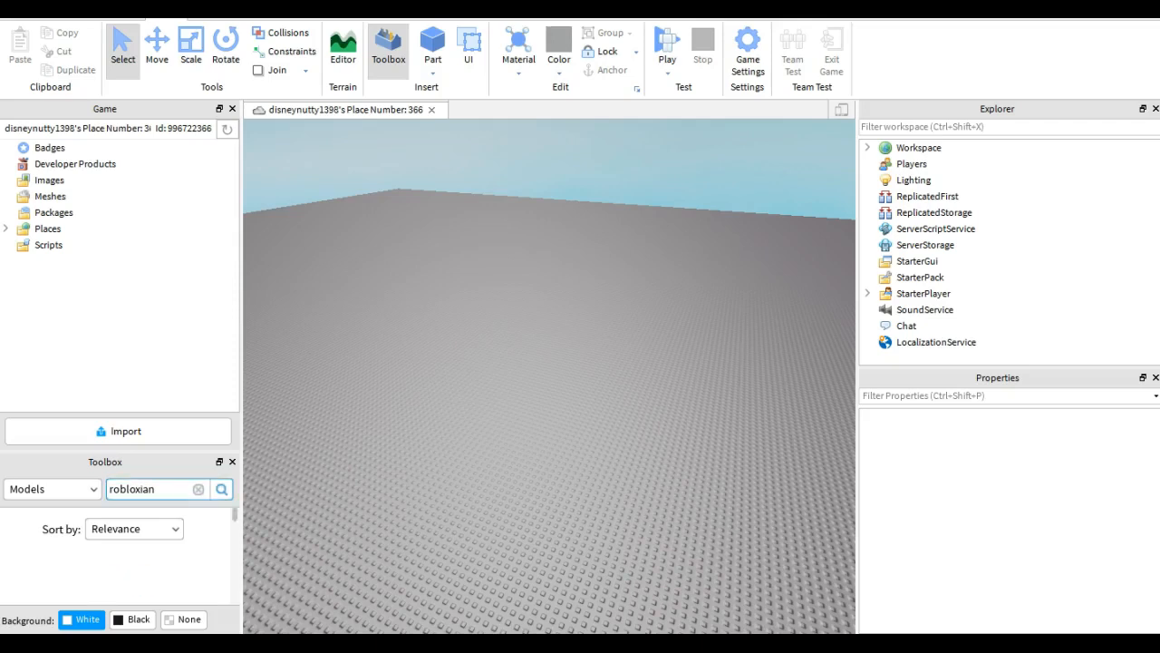
{"action": "left_click", "coordinate": [232, 108]}
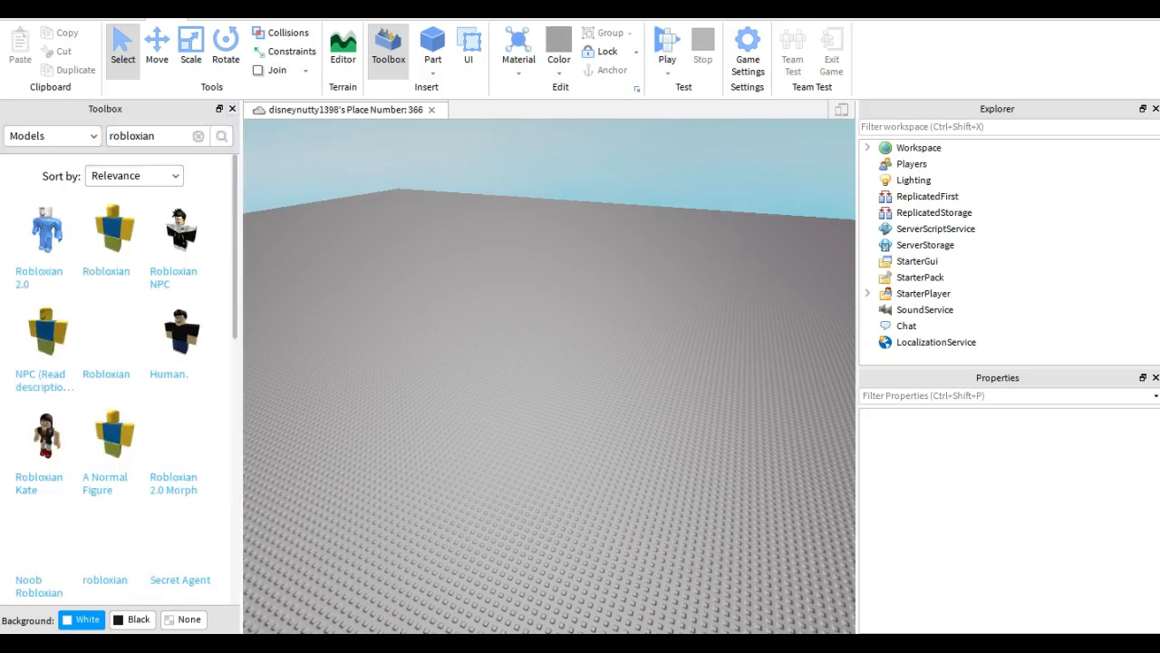
Insert the Robloxian 2.0 model from the search results into the workspace as a size reference
{"action": "left_click", "coordinate": [45, 237]}
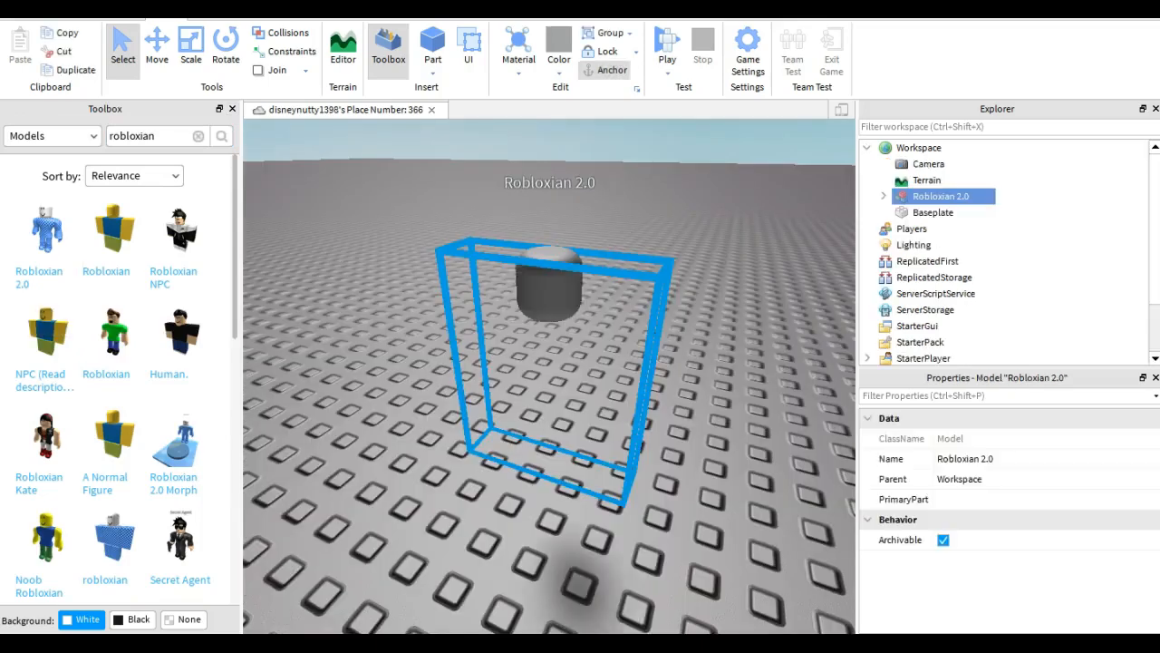
{"action": "right_click_drag", "start_coordinate": [580, 362], "coordinate": [390, 331]}
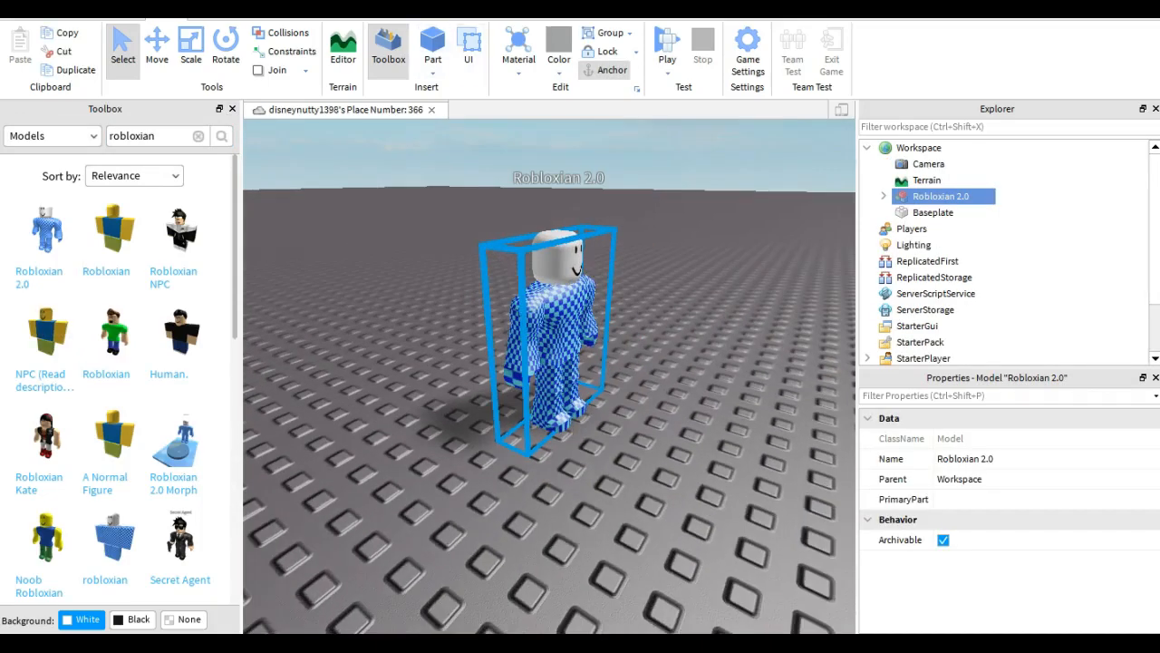
{"action": "left_click", "coordinate": [399, 331]}
{"action": "right_click_drag", "start_coordinate": [399, 331], "coordinate": [544, 312]}
{"action": "right_click_drag", "start_coordinate": [453, 363], "coordinate": [589, 362]}
Insert a block part and place it on the baseplate next to the Robloxian
{"action": "left_click", "coordinate": [433, 46]}
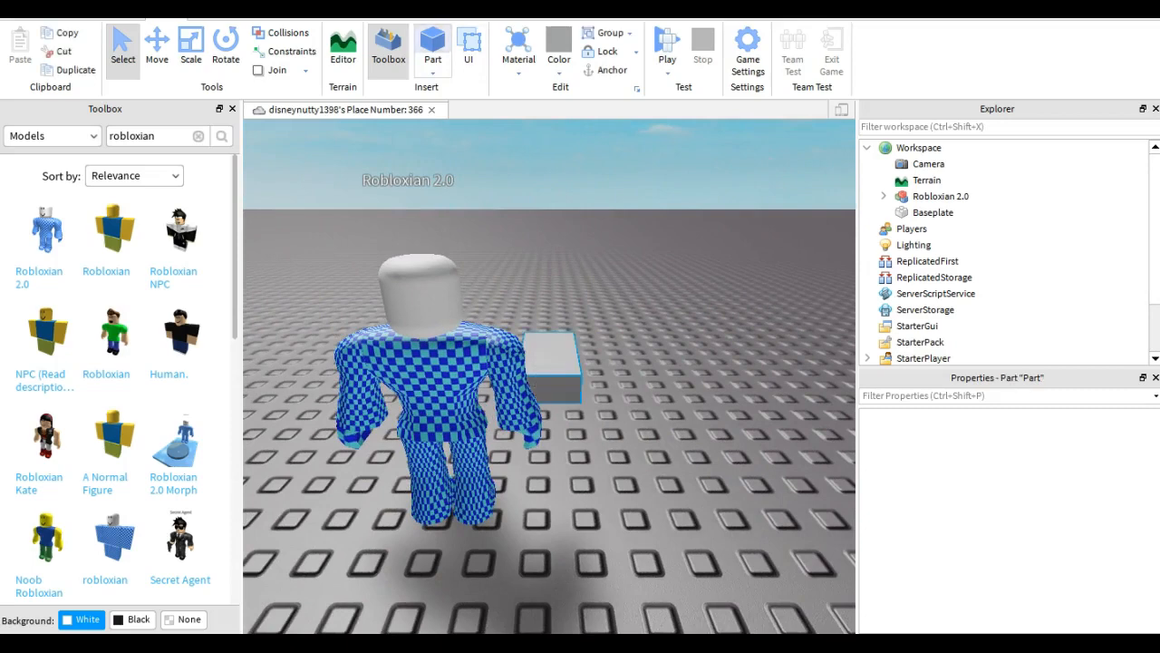
{"action": "right_click_drag", "start_coordinate": [471, 271], "coordinate": [498, 335]}
{"action": "right_click_drag", "start_coordinate": [589, 344], "coordinate": [489, 340]}
{"action": "left_click_drag", "start_coordinate": [705, 386], "coordinate": [632, 419]}
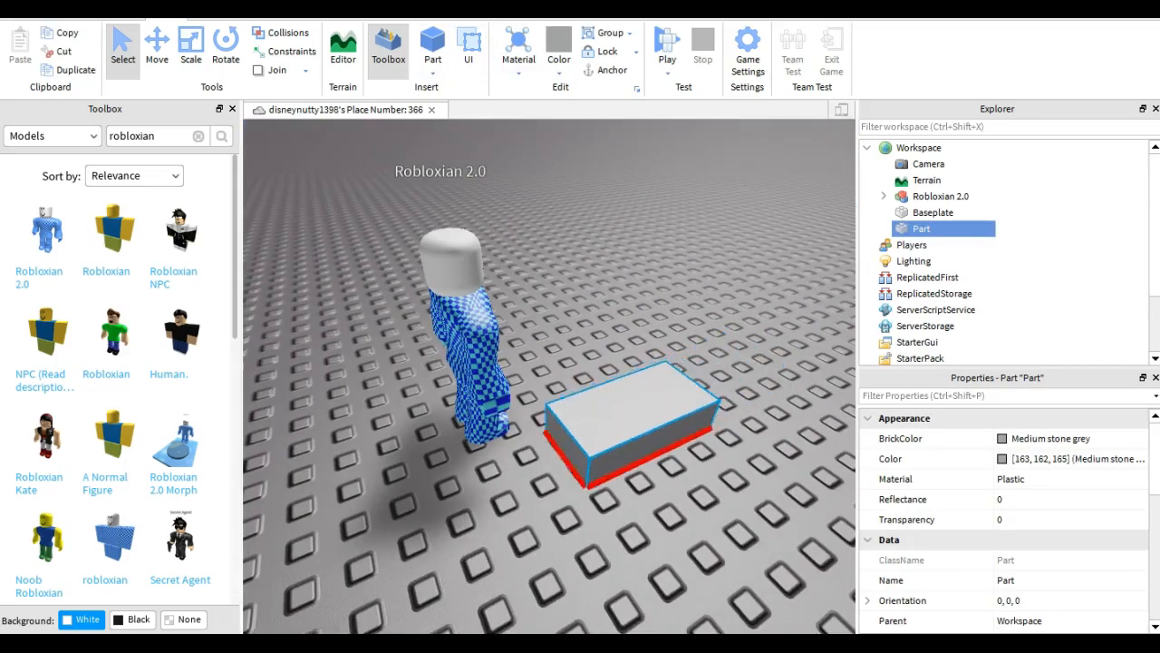
Scale the block into a narrow upright post that stands taller than the Robloxian
{"action": "left_click", "coordinate": [190, 46]}
{"action": "left_click_drag", "start_coordinate": [736, 372], "coordinate": [659, 404]}
{"action": "right_click_drag", "start_coordinate": [659, 403], "coordinate": [744, 366]}
{"action": "left_click_drag", "start_coordinate": [695, 485], "coordinate": [640, 460]}
{"action": "right_click_drag", "start_coordinate": [640, 461], "coordinate": [802, 377]}
{"action": "left_click_drag", "start_coordinate": [517, 356], "coordinate": [512, 234]}
{"action": "left_click", "coordinate": [562, 236]}
{"action": "right_click_drag", "start_coordinate": [562, 235], "coordinate": [535, 298]}
{"action": "scroll", "coordinate": [649, 363], "scroll_direction": "up", "scroll_amount": 2}
Fine-tune the thickness of the post on its horizontal sides
{"action": "left_click", "coordinate": [651, 363]}
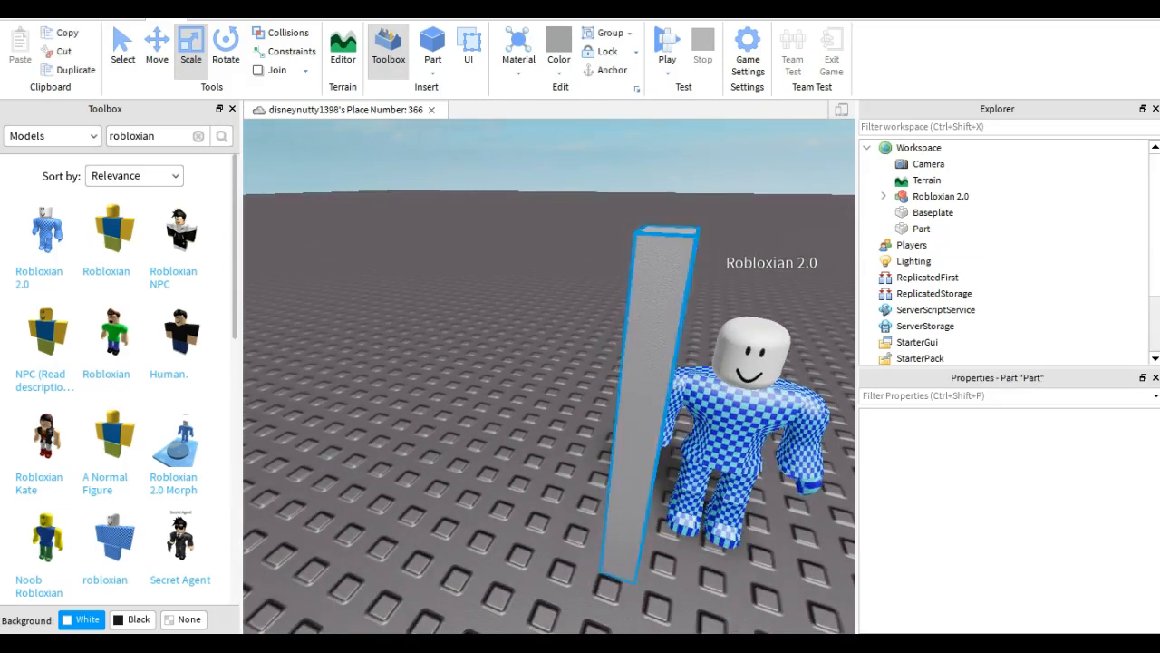
{"action": "left_click_drag", "start_coordinate": [605, 548], "coordinate": [608, 551]}
{"action": "left_click_drag", "start_coordinate": [795, 472], "coordinate": [787, 469]}
{"action": "right_click_drag", "start_coordinate": [787, 469], "coordinate": [639, 489]}
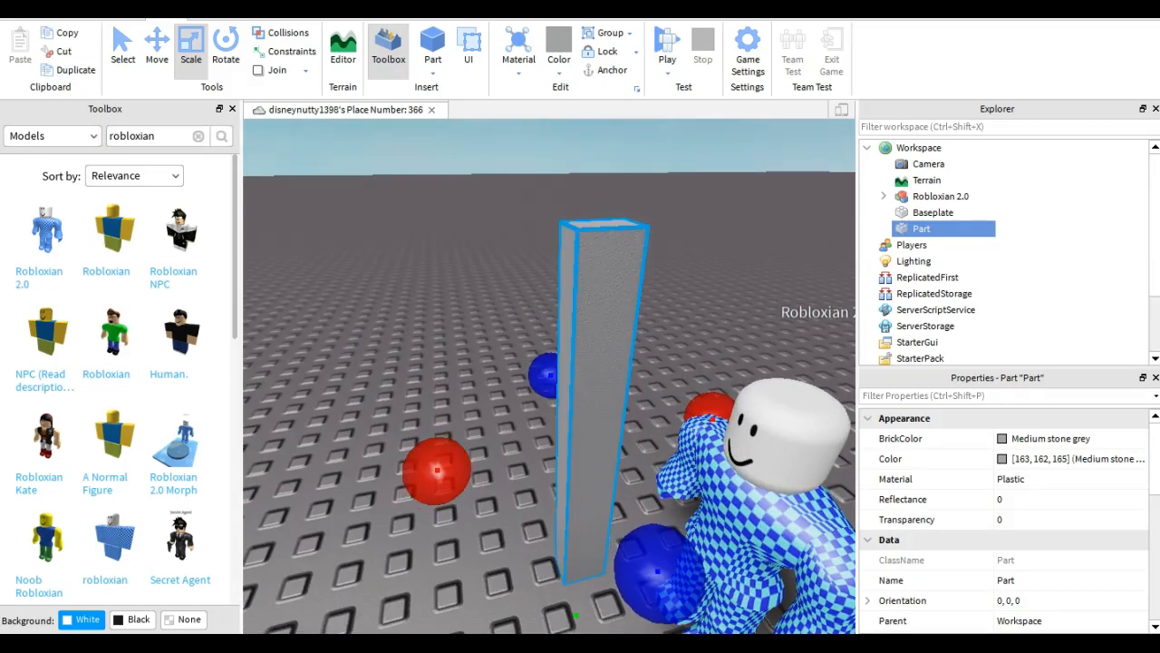
Duplicate the post and resize the copy into a narrower, slightly deeper strip that protrudes from the post's face
{"action": "left_click", "coordinate": [68, 69]}
{"action": "left_click_drag", "start_coordinate": [712, 415], "coordinate": [705, 418]}
{"action": "left_click_drag", "start_coordinate": [437, 470], "coordinate": [450, 469]}
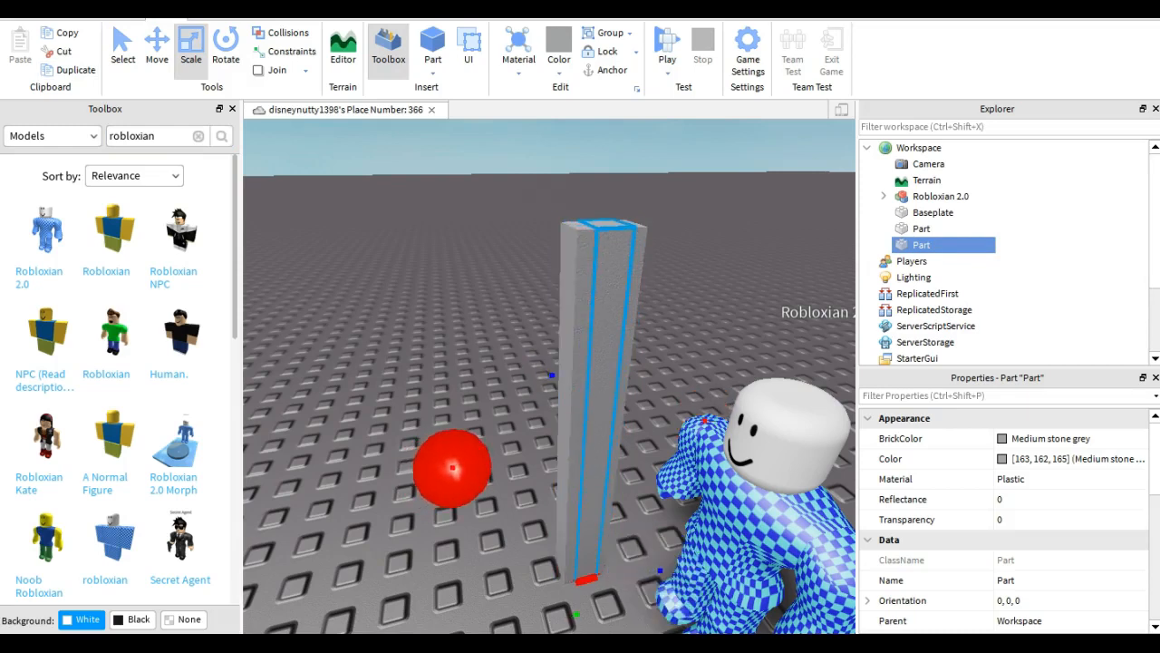
{"action": "left_click_drag", "start_coordinate": [663, 574], "coordinate": [668, 582]}
{"action": "left_click_drag", "start_coordinate": [453, 471], "coordinate": [449, 473]}
{"action": "right_click_drag", "start_coordinate": [448, 474], "coordinate": [716, 501]}
{"action": "left_click_drag", "start_coordinate": [714, 502], "coordinate": [674, 508]}
{"action": "left_click", "coordinate": [676, 512]}
{"action": "scroll", "coordinate": [635, 508], "scroll_direction": "down", "scroll_amount": 5}
{"action": "right_click_drag", "start_coordinate": [581, 526], "coordinate": [544, 471]}
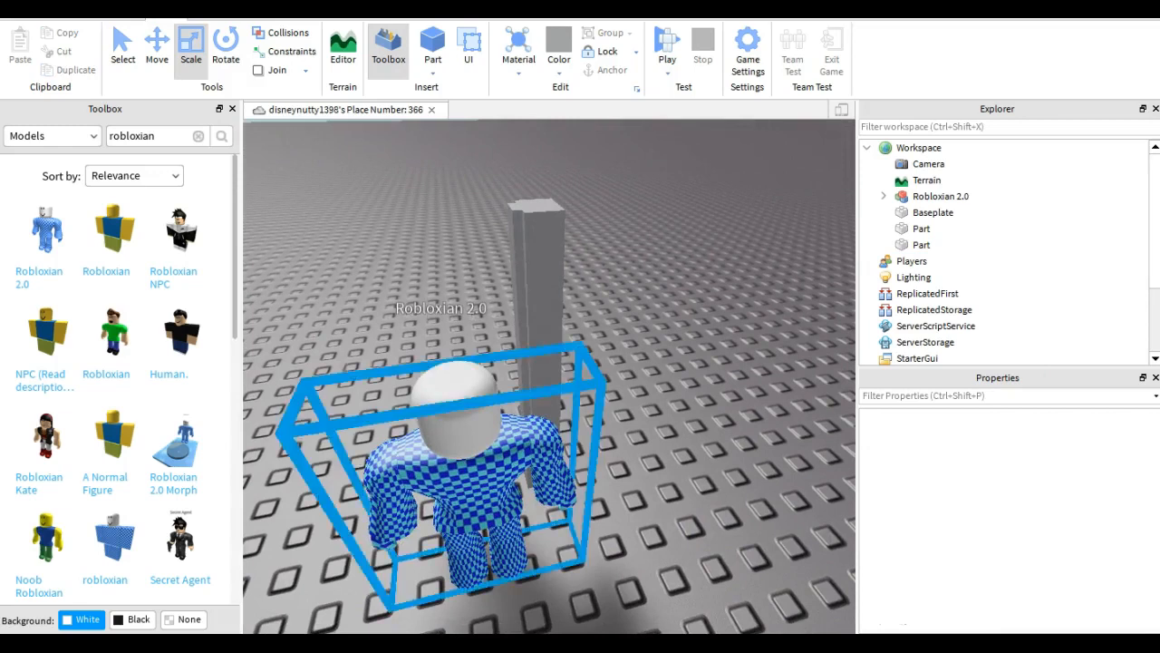
Move the Robloxian away from the post, then duplicate the post together with its strip
{"action": "left_click_drag", "start_coordinate": [476, 480], "coordinate": [745, 424]}
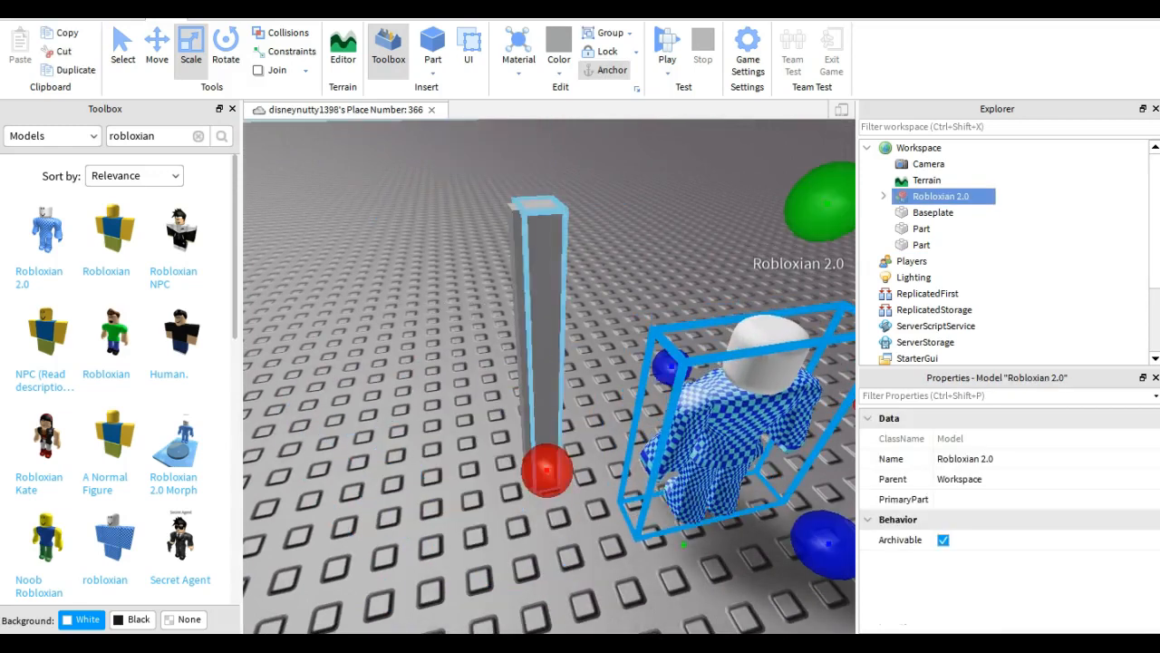
{"action": "left_click_drag", "start_coordinate": [467, 185], "coordinate": [628, 422]}
{"action": "key", "text": "ctrl+d"}
Rotate the duplicated post and strip 180 degrees about the vertical axis
{"action": "key", "text": "ctrl+4"}
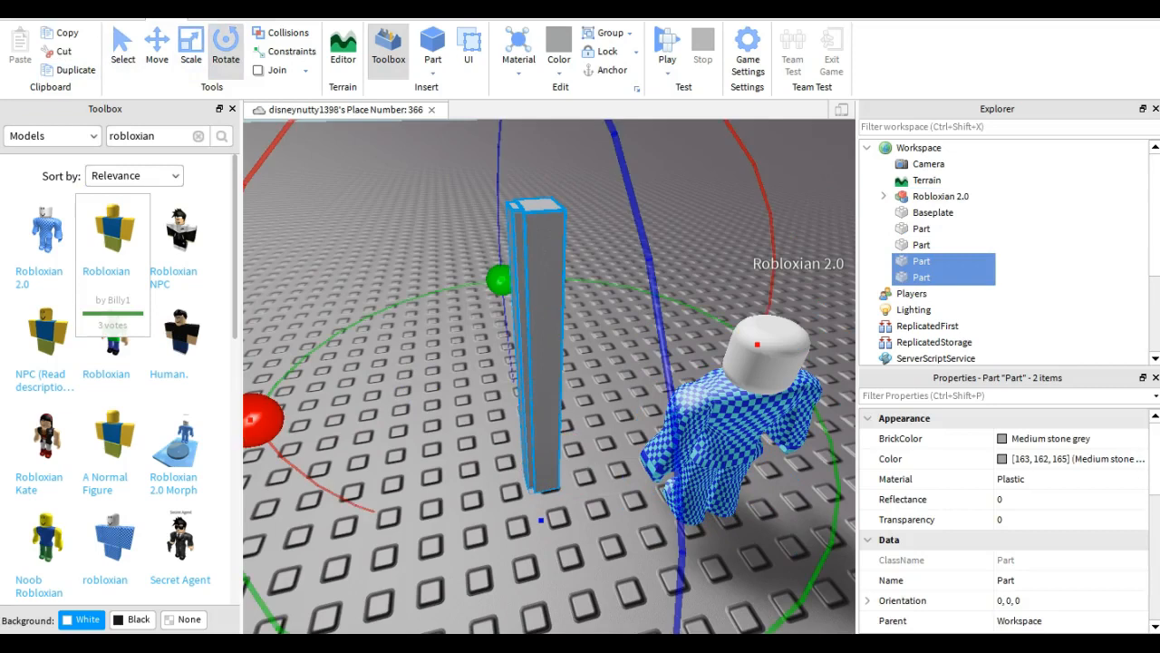
{"action": "left_click_drag", "start_coordinate": [499, 280], "coordinate": [385, 624]}
{"action": "left_click_drag", "start_coordinate": [547, 622], "coordinate": [680, 617]}
{"action": "right_click_drag", "start_coordinate": [625, 380], "coordinate": [530, 494]}
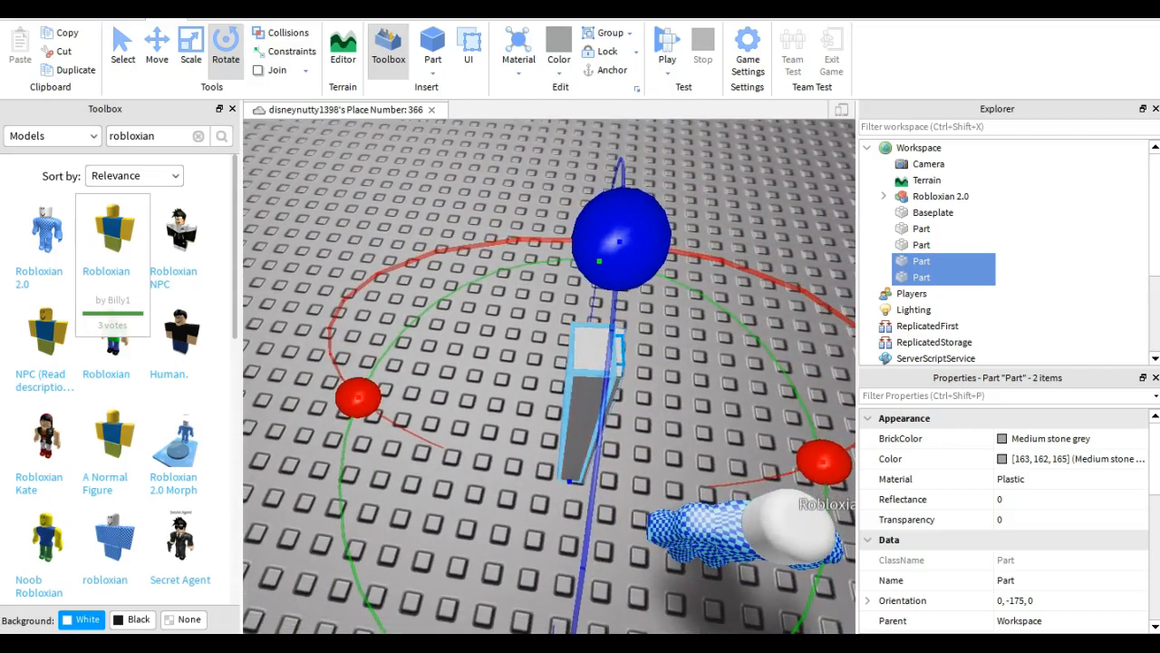
{"action": "key", "text": "q"}
{"action": "key", "text": "e"}
{"action": "left_click_drag", "start_coordinate": [599, 210], "coordinate": [602, 210]}
{"action": "key", "text": "ctrl+3"}
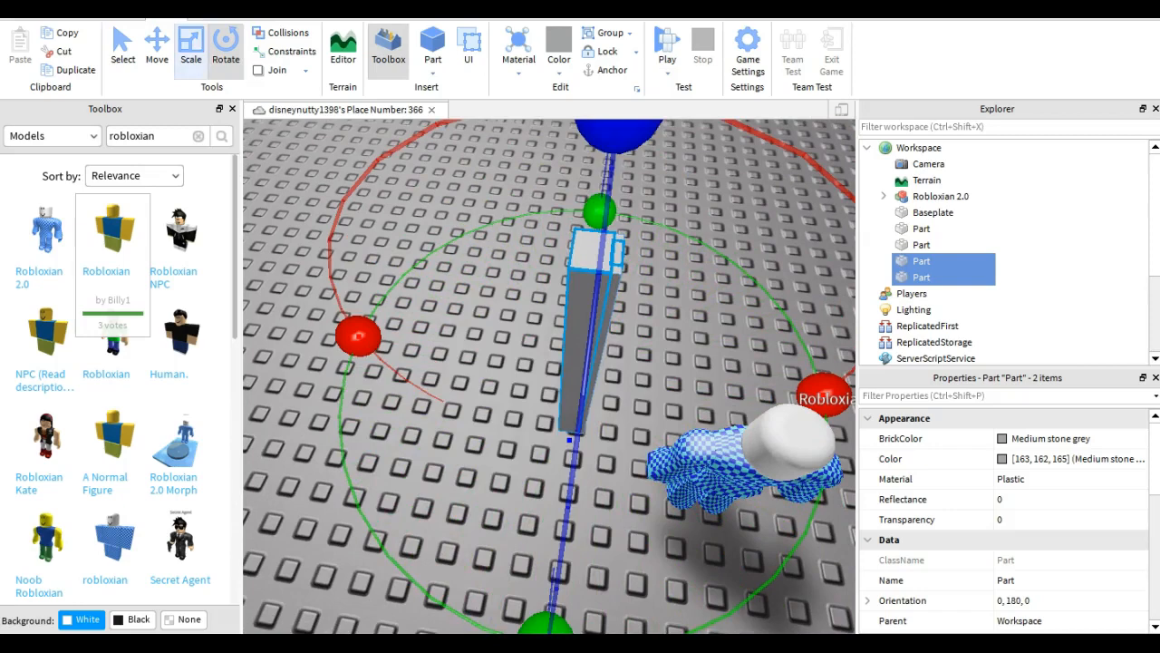
Move the rotated post away from the original and place the Robloxian between the two posts
{"action": "left_click", "coordinate": [191, 47]}
{"action": "left_click", "coordinate": [157, 47]}
{"action": "left_click_drag", "start_coordinate": [702, 379], "coordinate": [497, 355]}
{"action": "key", "text": "a"}
{"action": "left_click_drag", "start_coordinate": [766, 464], "coordinate": [585, 426]}
Adjust the second post's distance from the first to form a door-sized opening, and move the Robloxian out of it
{"action": "left_click", "coordinate": [507, 277]}
{"action": "left_click", "coordinate": [482, 294], "text": "ctrl"}
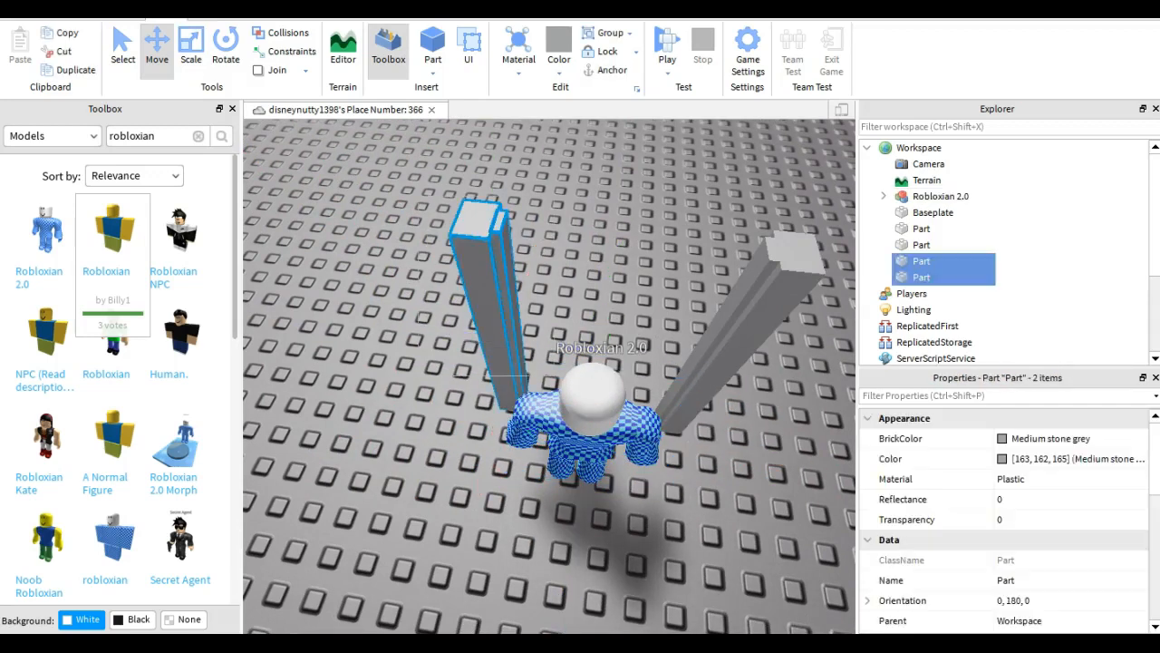
{"action": "left_click_drag", "start_coordinate": [370, 323], "coordinate": [345, 320]}
{"action": "left_click", "coordinate": [353, 380]}
{"action": "right_click_drag", "start_coordinate": [354, 380], "coordinate": [397, 307]}
{"action": "left_click_drag", "start_coordinate": [508, 408], "coordinate": [496, 385]}
{"action": "left_click_drag", "start_coordinate": [318, 246], "coordinate": [450, 453]}
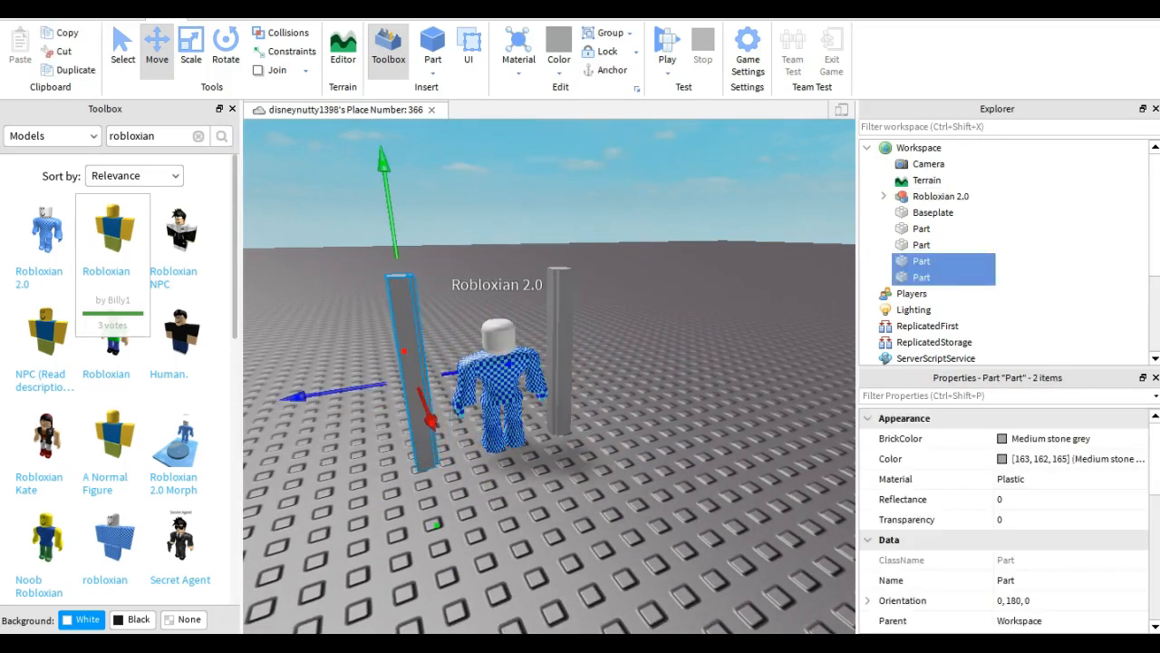
{"action": "left_click_drag", "start_coordinate": [295, 396], "coordinate": [309, 395]}
{"action": "left_click", "coordinate": [328, 453]}
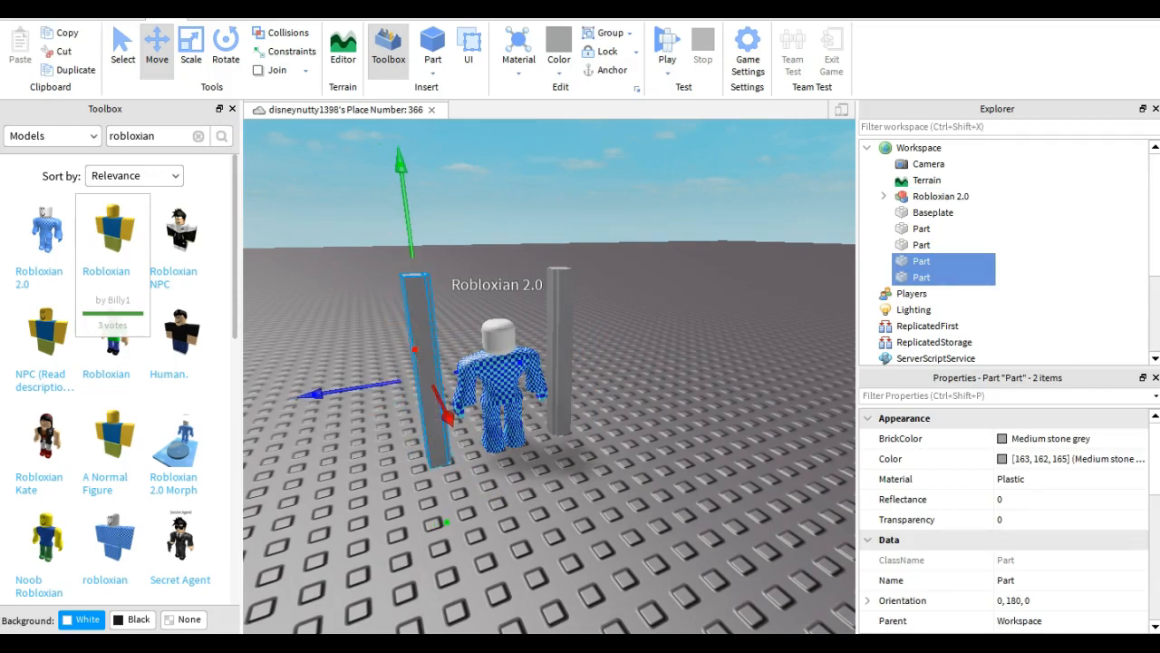
{"action": "left_click_drag", "start_coordinate": [499, 390], "coordinate": [639, 422]}
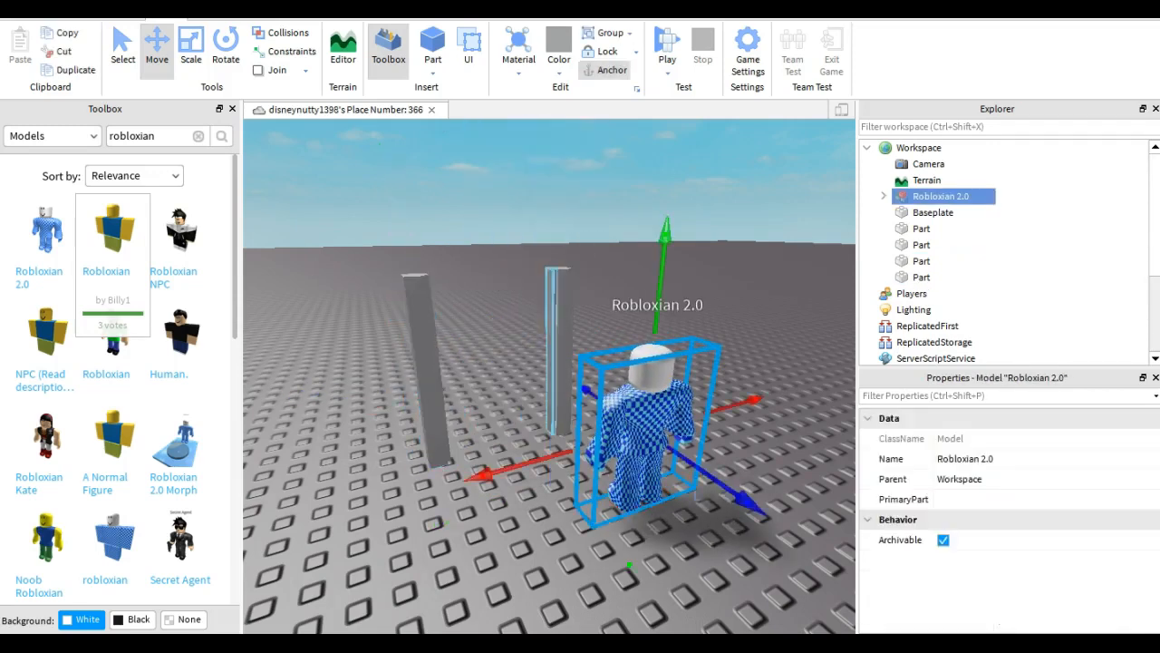
Duplicate the second post with its strip and rotate the copy 90 degrees so it lies horizontally
{"action": "left_click_drag", "start_coordinate": [374, 247], "coordinate": [467, 453]}
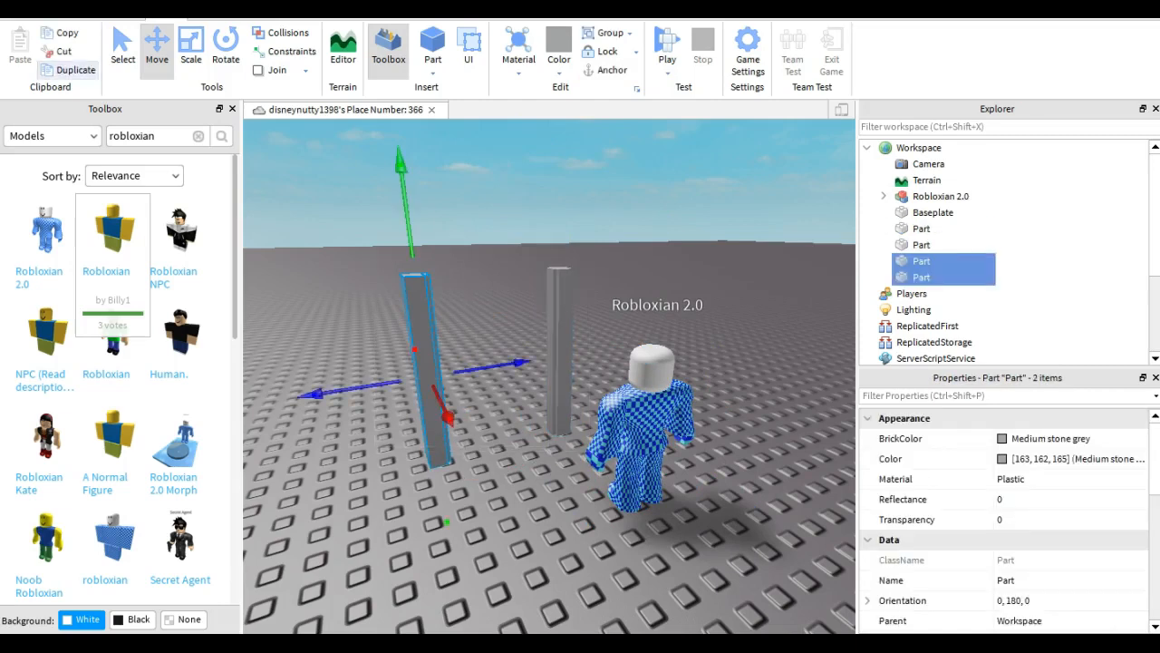
{"action": "left_click", "coordinate": [76, 70]}
{"action": "left_click", "coordinate": [226, 50]}
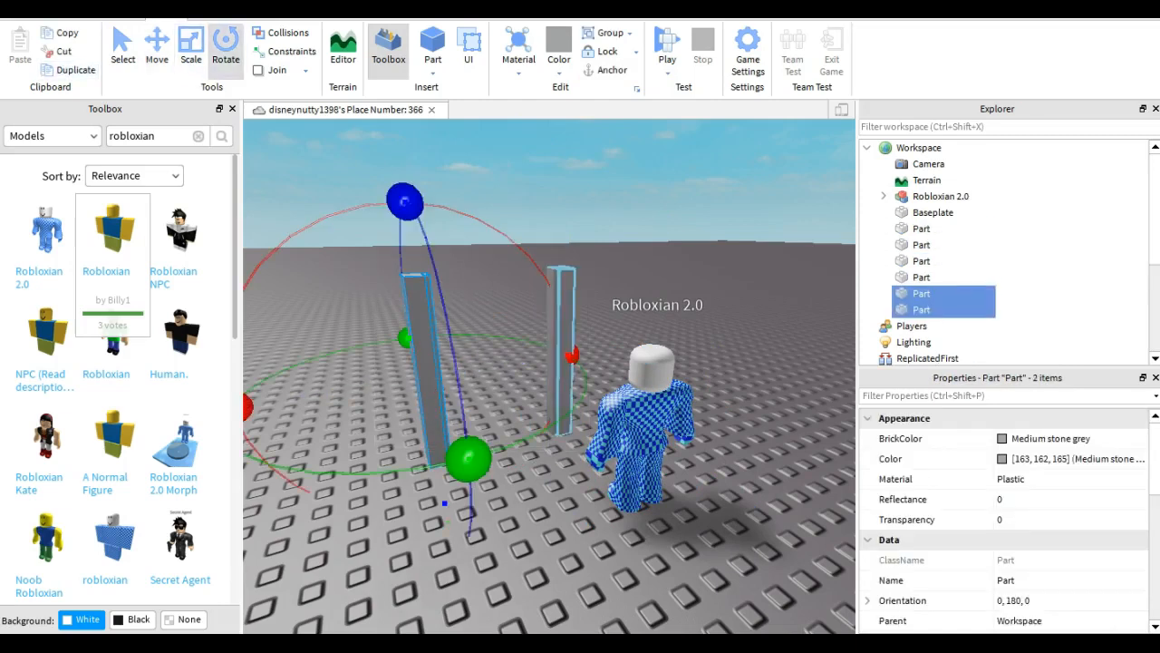
{"action": "left_click_drag", "start_coordinate": [571, 355], "coordinate": [445, 500]}
Raise the horizontal copy to the top of the posts and slide it sideways so it spans both as a header
{"action": "key", "text": "ctrl+2"}
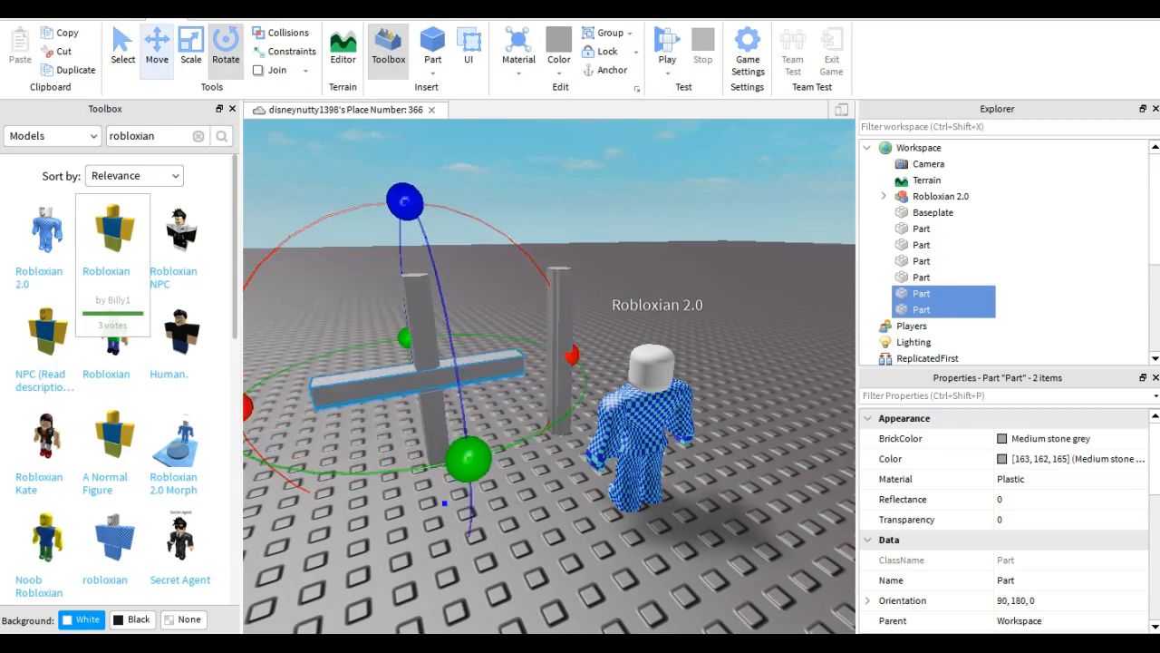
{"action": "left_click_drag", "start_coordinate": [414, 270], "coordinate": [397, 136]}
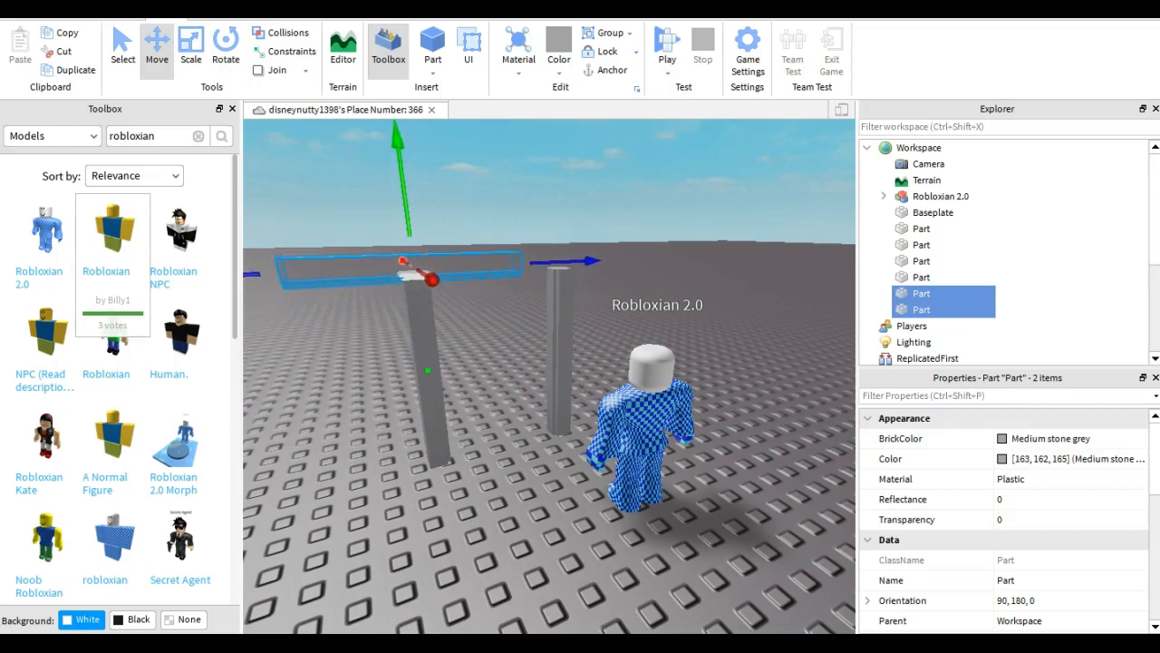
{"action": "key", "text": "w"}
{"action": "key", "text": "a"}
{"action": "key", "text": "e"}
{"action": "left_click_drag", "start_coordinate": [766, 297], "coordinate": [833, 289]}
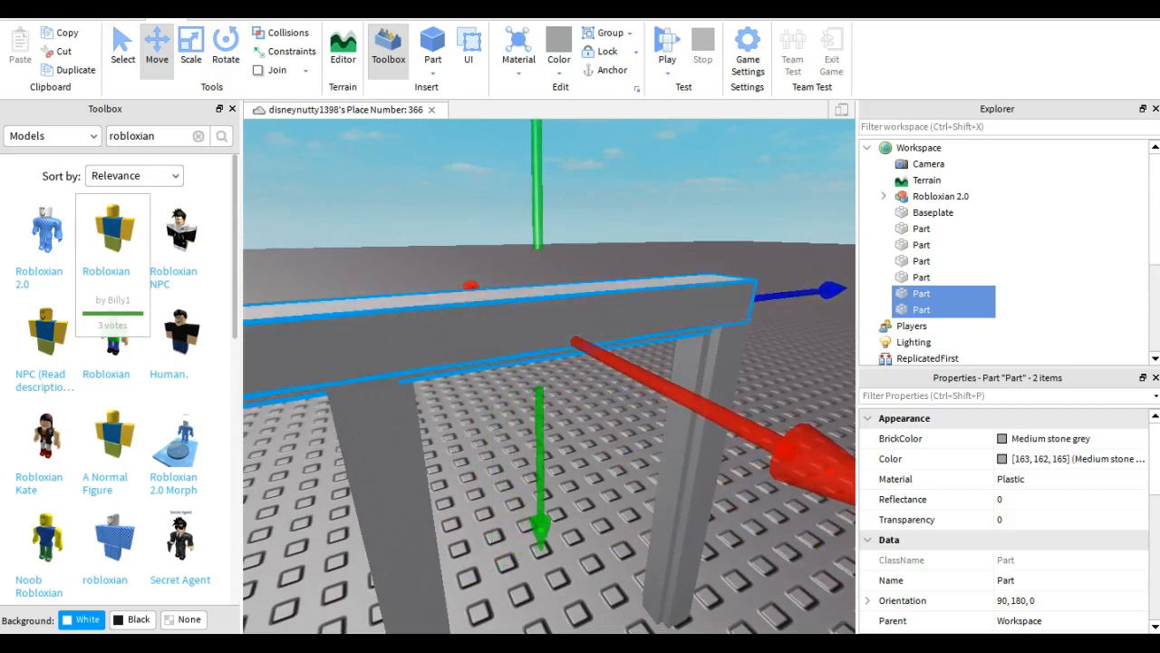
Shorten the wide header beam at its overhanging end to bring it back to the post
{"action": "left_click", "coordinate": [798, 222]}
{"action": "key", "text": "q"}
{"action": "mouse_move", "coordinate": [797, 222]}
{"action": "right_mouse_down"}
{"action": "mouse_move", "coordinate": [791, 186]}
{"action": "mouse_move", "coordinate": [788, 201]}
{"action": "right_mouse_up"}
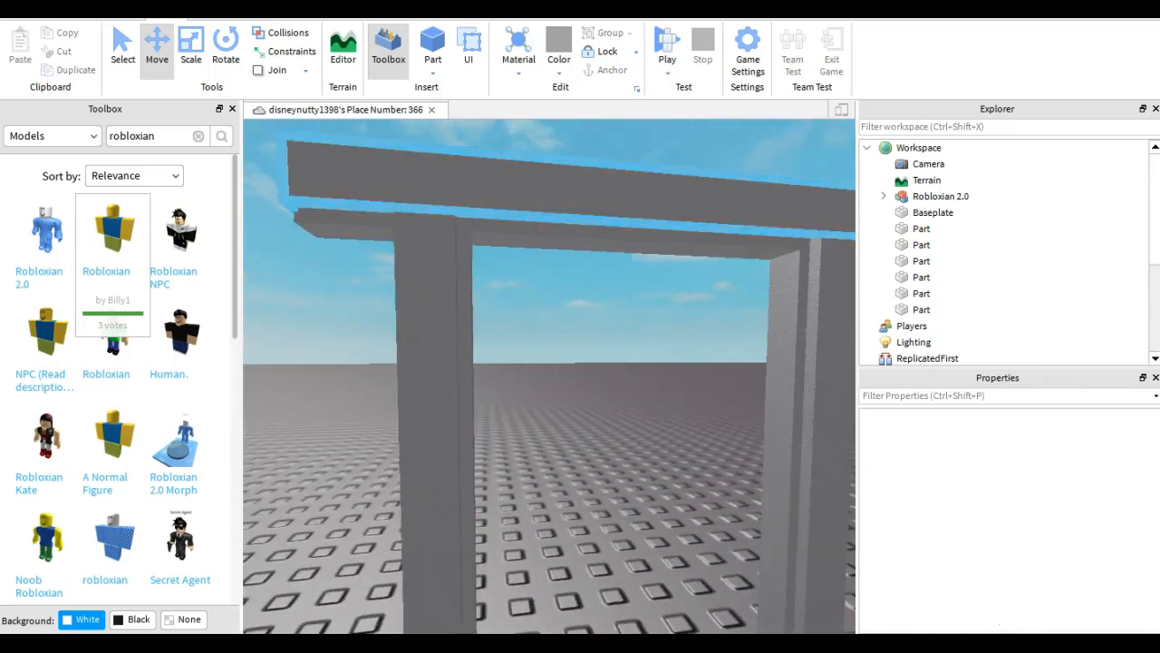
{"action": "left_click", "coordinate": [788, 201]}
{"action": "left_click", "coordinate": [191, 47]}
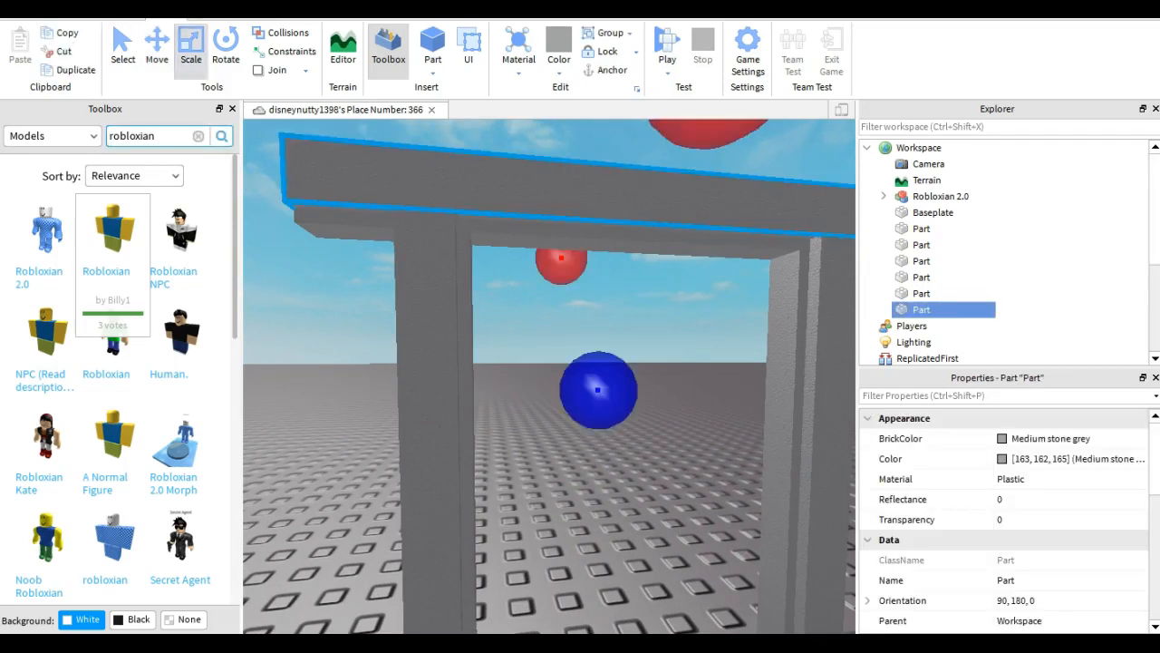
{"action": "key", "text": "a"}
{"action": "left_click_drag", "start_coordinate": [383, 169], "coordinate": [487, 181]}
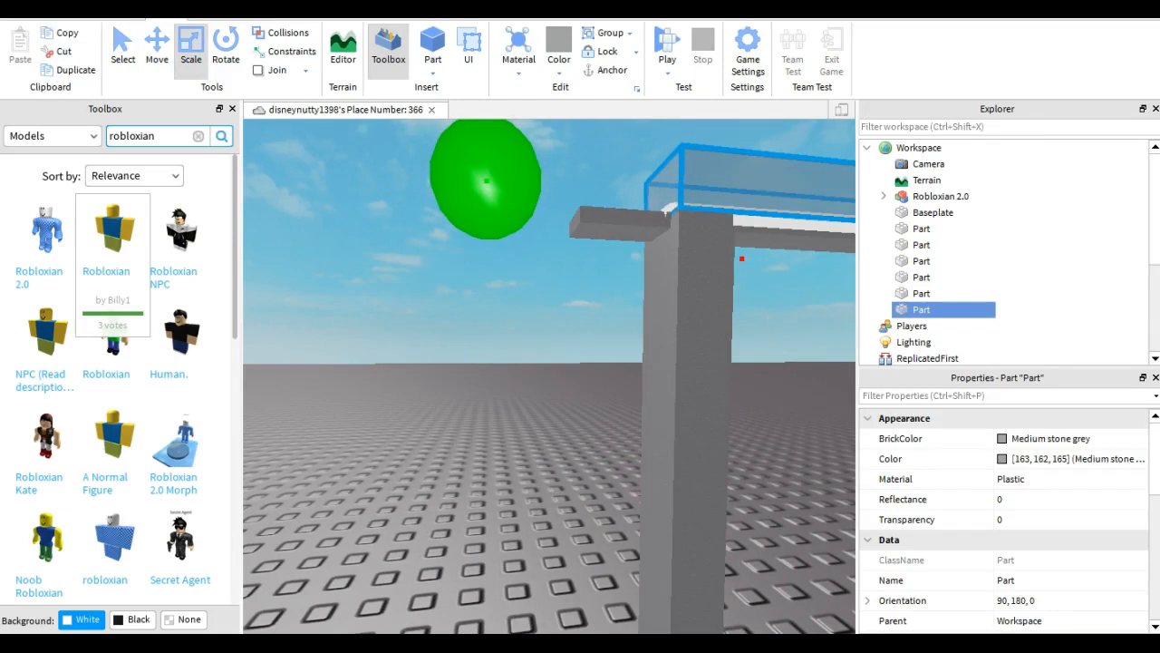
Shorten the header's narrow strip at the same end so it no longer sticks out past the post
{"action": "left_click", "coordinate": [555, 250]}
{"action": "key", "text": "d"}
{"action": "key", "text": "a"}
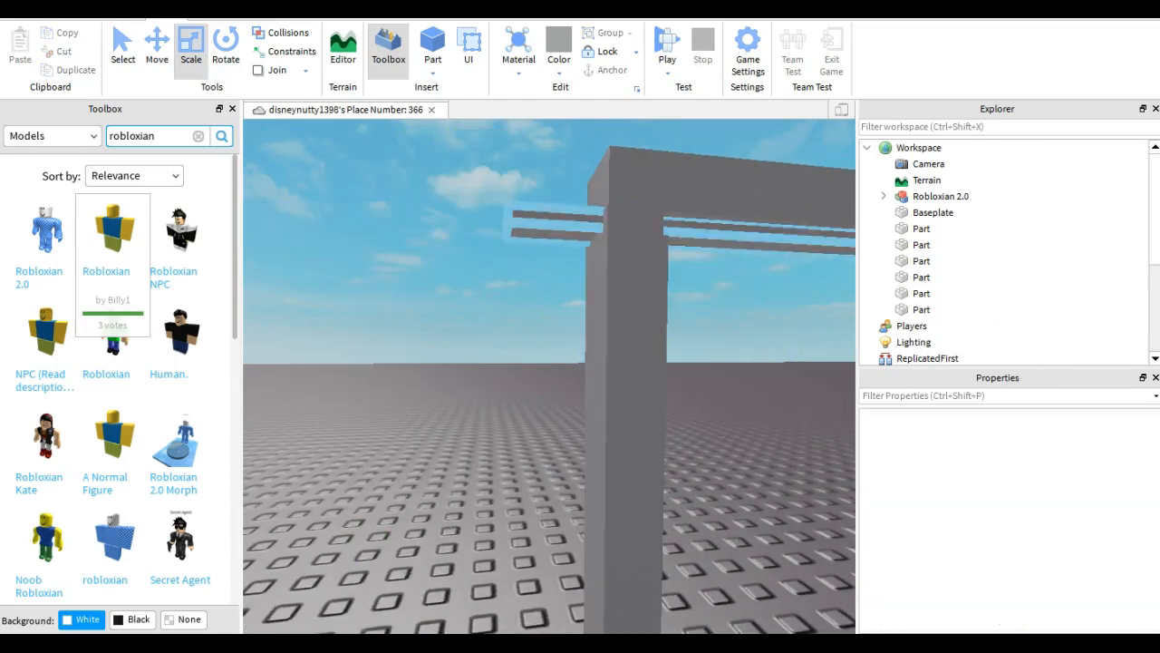
{"action": "left_click", "coordinate": [555, 228]}
{"action": "left_click_drag", "start_coordinate": [308, 210], "coordinate": [415, 214]}
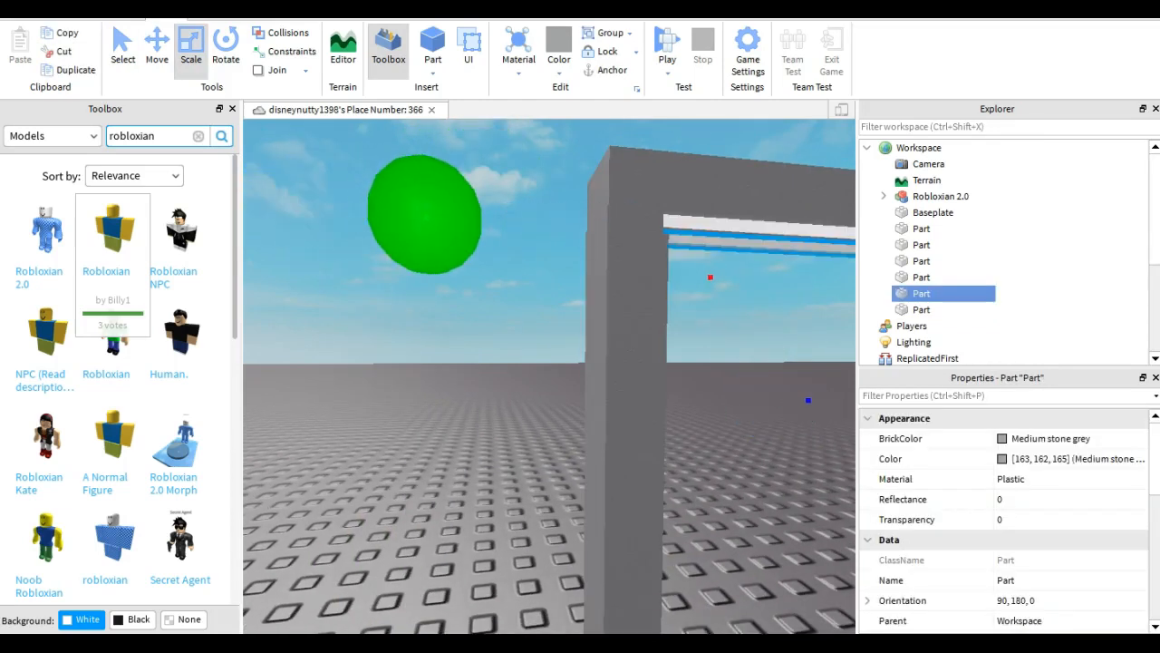
Fine-tune the wide header beam's shortened end to align with the post's outer face
{"action": "left_click", "coordinate": [540, 193]}
{"action": "key", "text": "d"}
{"action": "left_click", "coordinate": [540, 189]}
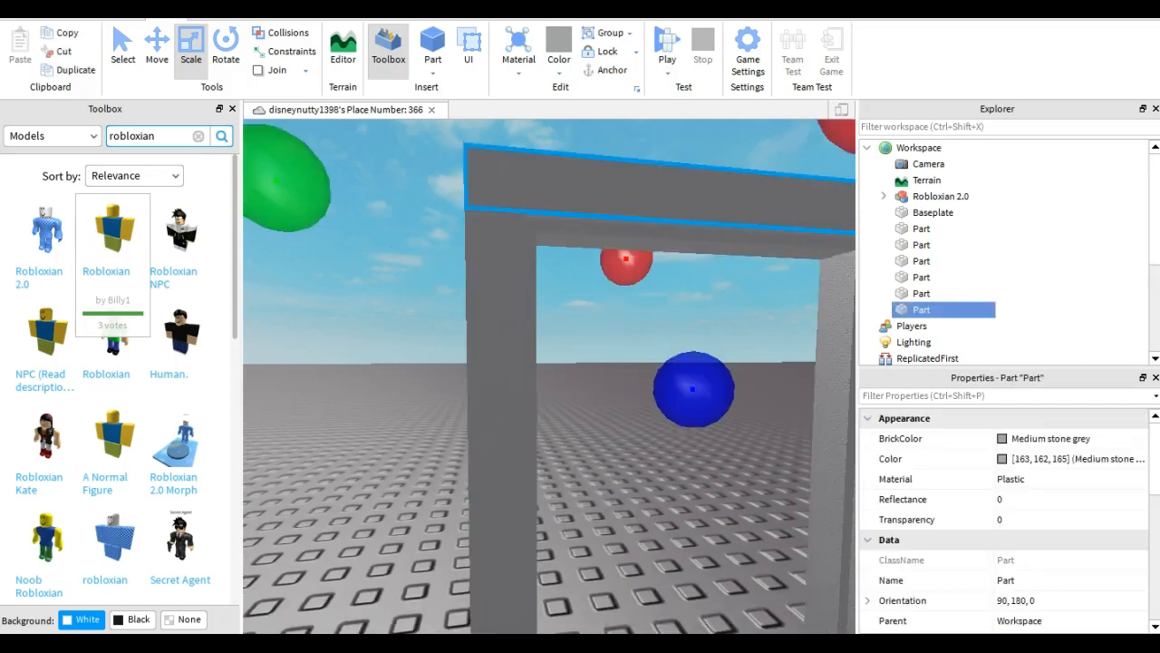
{"action": "left_click_drag", "start_coordinate": [286, 179], "coordinate": [289, 180]}
{"action": "left_click", "coordinate": [381, 272]}
{"action": "key", "text": "d"}
{"action": "key", "text": "e"}
{"action": "key", "text": "q"}
{"action": "key", "text": "d"}
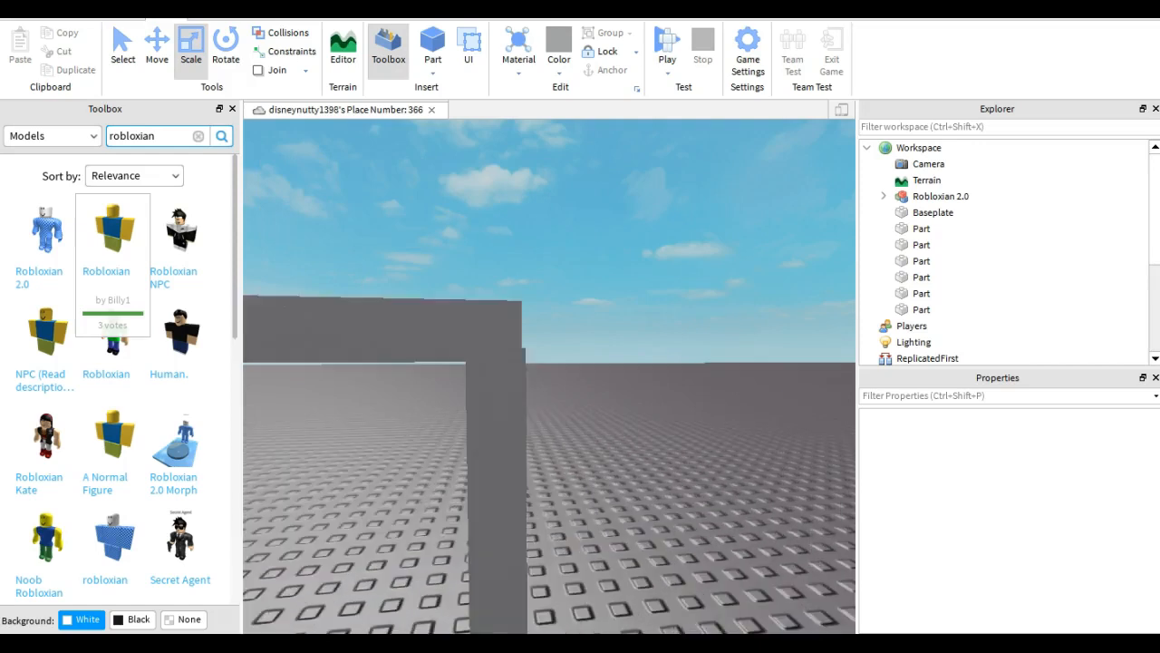
Extend the header beam's end slightly until it is flush with the outer edge of the post
{"action": "key", "text": "w"}
{"action": "left_click", "coordinate": [444, 272]}
{"action": "left_click_drag", "start_coordinate": [736, 292], "coordinate": [735, 292]}
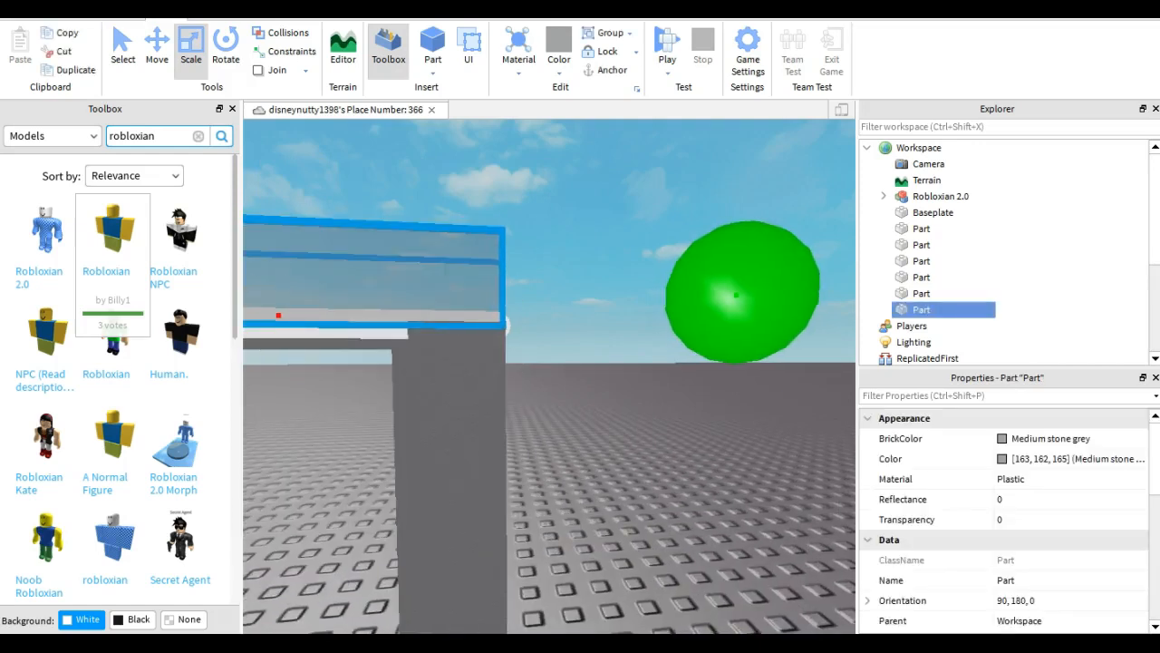
{"action": "left_click_drag", "start_coordinate": [734, 292], "coordinate": [736, 293]}
{"action": "left_click", "coordinate": [653, 272]}
Inspect the door frame from several angles, comparing its size with the character and checking the base of the post
{"action": "key", "text": "s"}
{"action": "right_click_drag", "start_coordinate": [652, 272], "coordinate": [680, 304]}
{"action": "key", "text": "w"}
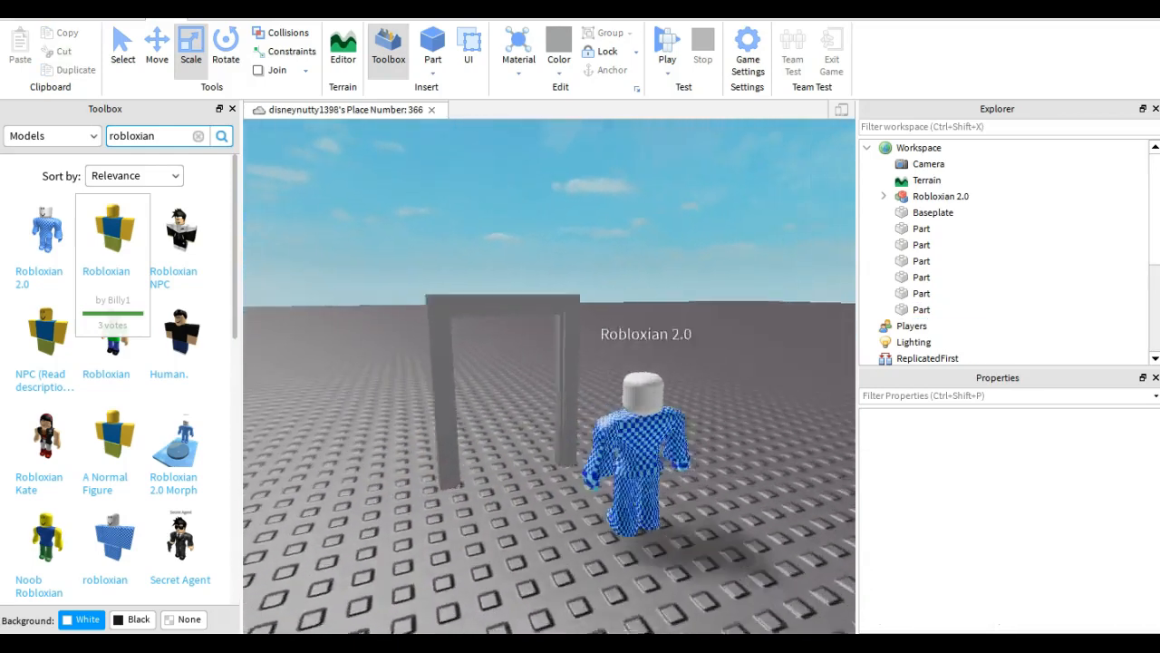
{"action": "key", "text": "s"}
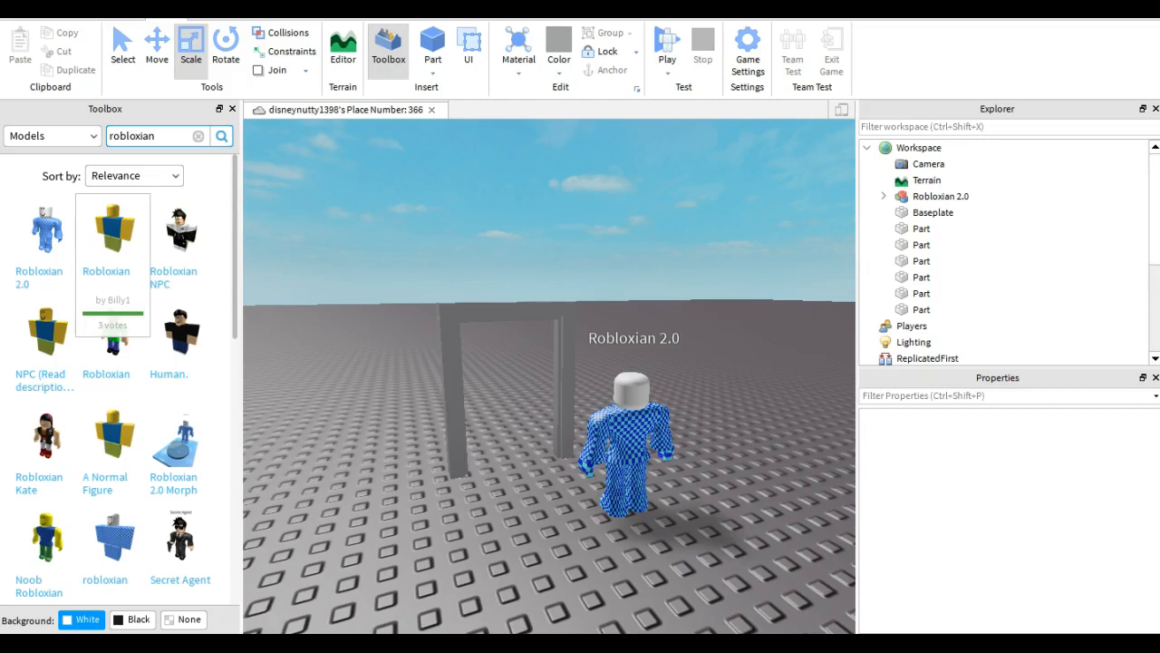
{"action": "key", "text": "w"}
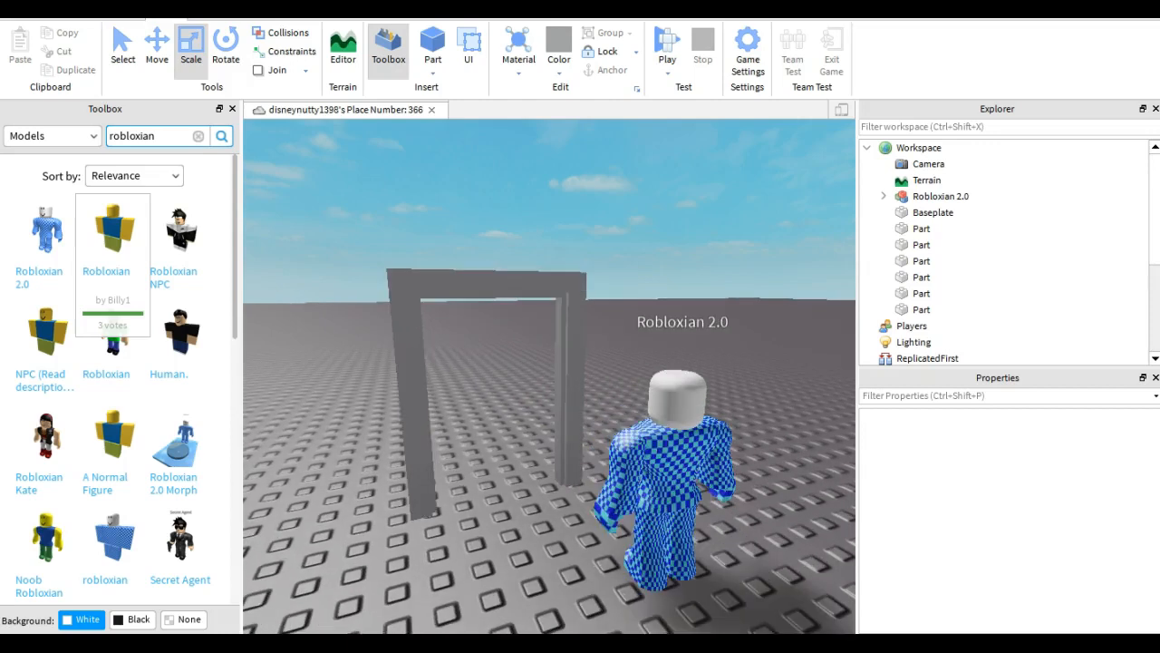
{"action": "key", "text": "w"}
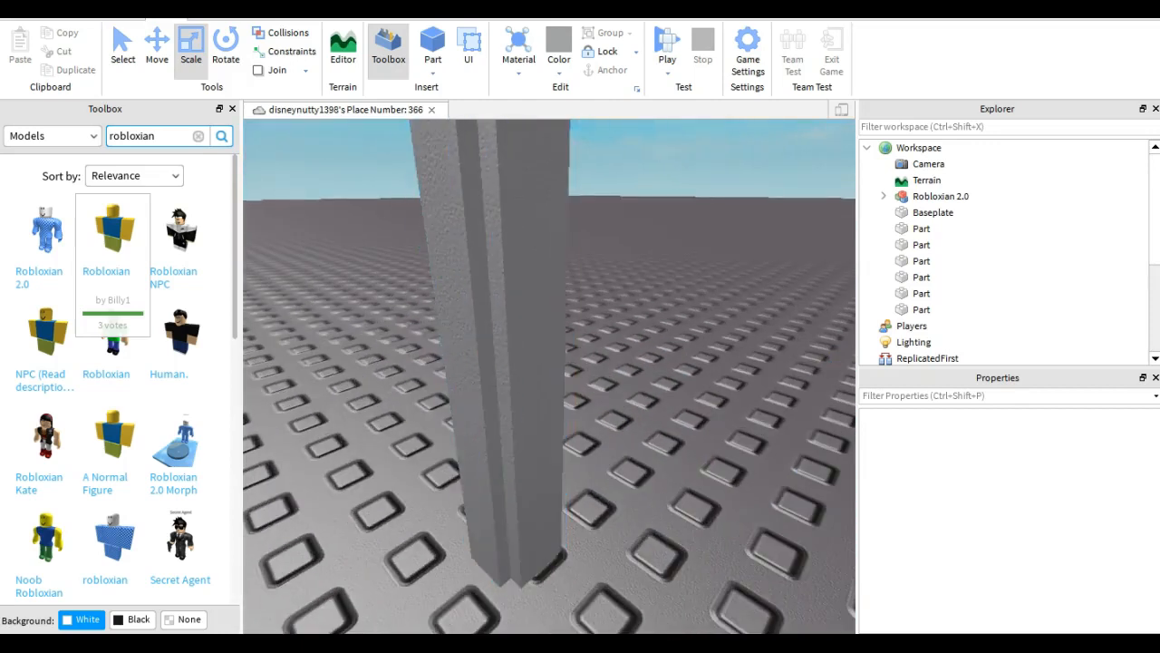
{"action": "right_click_drag", "start_coordinate": [471, 362], "coordinate": [467, 353]}
{"action": "key", "text": "s"}
{"action": "left_click", "coordinate": [707, 439]}
{"action": "key", "text": "s"}
Apply the Smooth Plastic material to all six parts of the door frame
{"action": "left_click_drag", "start_coordinate": [366, 220], "coordinate": [649, 409]}
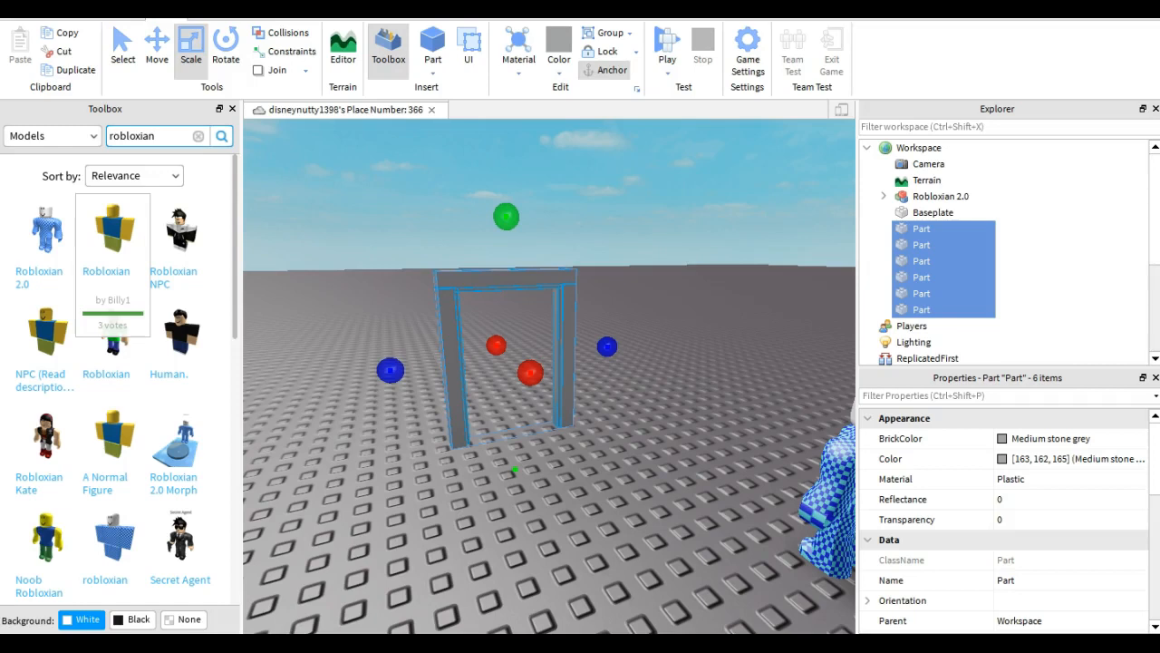
{"action": "left_click", "coordinate": [649, 409]}
{"action": "key", "text": "w"}
{"action": "key", "text": "s"}
{"action": "left_click_drag", "start_coordinate": [387, 246], "coordinate": [705, 600]}
{"action": "left_click", "coordinate": [518, 71]}
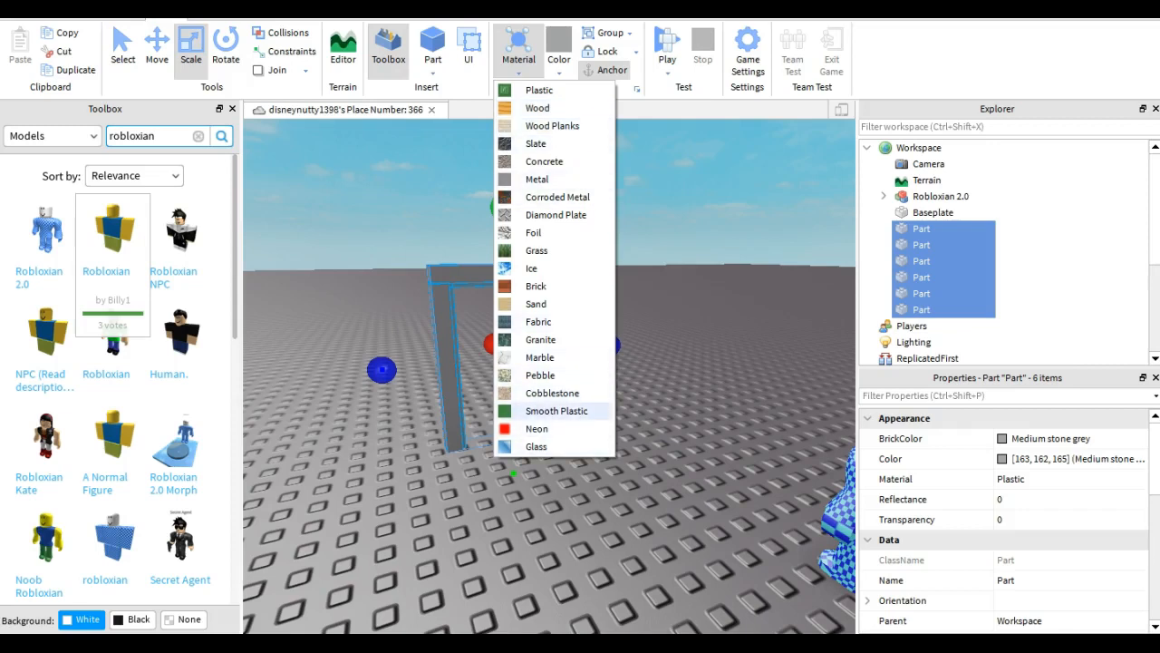
{"action": "left_click", "coordinate": [557, 410]}
{"action": "left_click", "coordinate": [622, 399]}
Move the Robloxian 2.0 character further away from the door frame
{"action": "scroll", "coordinate": [622, 380], "scroll_direction": "up", "scroll_amount": 5}
{"action": "right_click", "coordinate": [621, 268]}
{"action": "left_click", "coordinate": [534, 344]}
{"action": "right_click_drag", "start_coordinate": [534, 344], "coordinate": [562, 335]}
{"action": "key", "text": "s"}
{"action": "scroll", "coordinate": [549, 376], "scroll_direction": "down", "scroll_amount": 5}
{"action": "scroll", "coordinate": [550, 377], "scroll_direction": "up", "scroll_amount": 1}
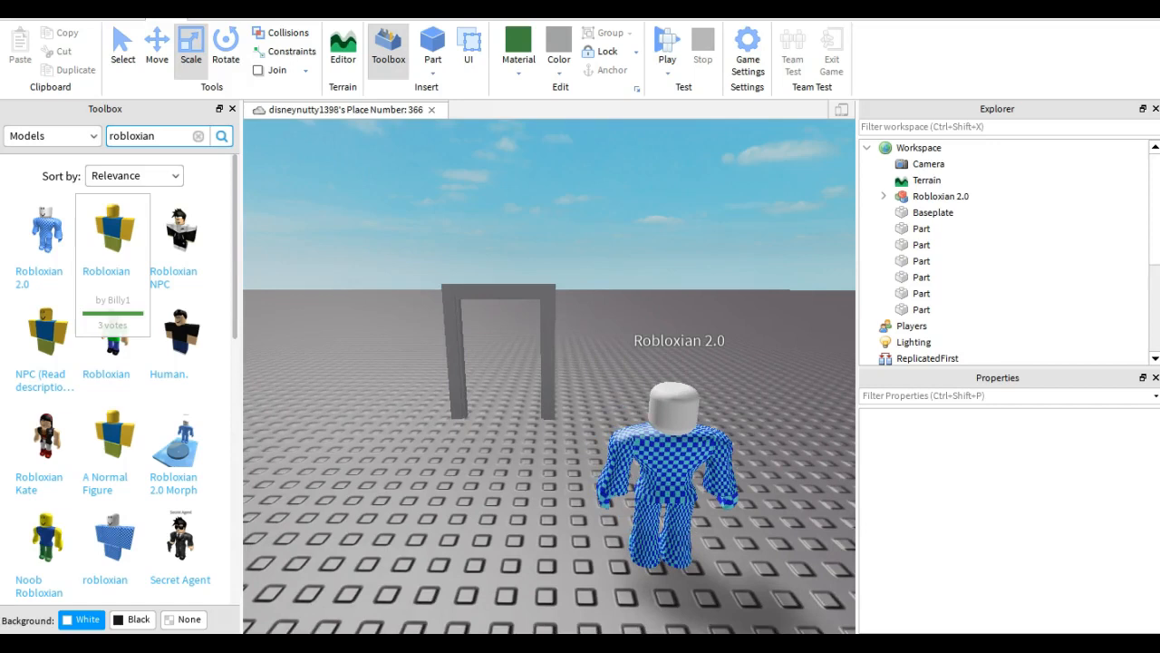
{"action": "left_click_drag", "start_coordinate": [669, 476], "coordinate": [845, 518]}
Duplicate all six door frame parts and move the copy sideways, away from the original
{"action": "left_click_drag", "start_coordinate": [407, 232], "coordinate": [617, 459]}
{"action": "left_click", "coordinate": [617, 459]}
{"action": "scroll", "coordinate": [617, 459], "scroll_direction": "up", "scroll_amount": 2}
{"action": "left_click_drag", "start_coordinate": [396, 226], "coordinate": [576, 448]}
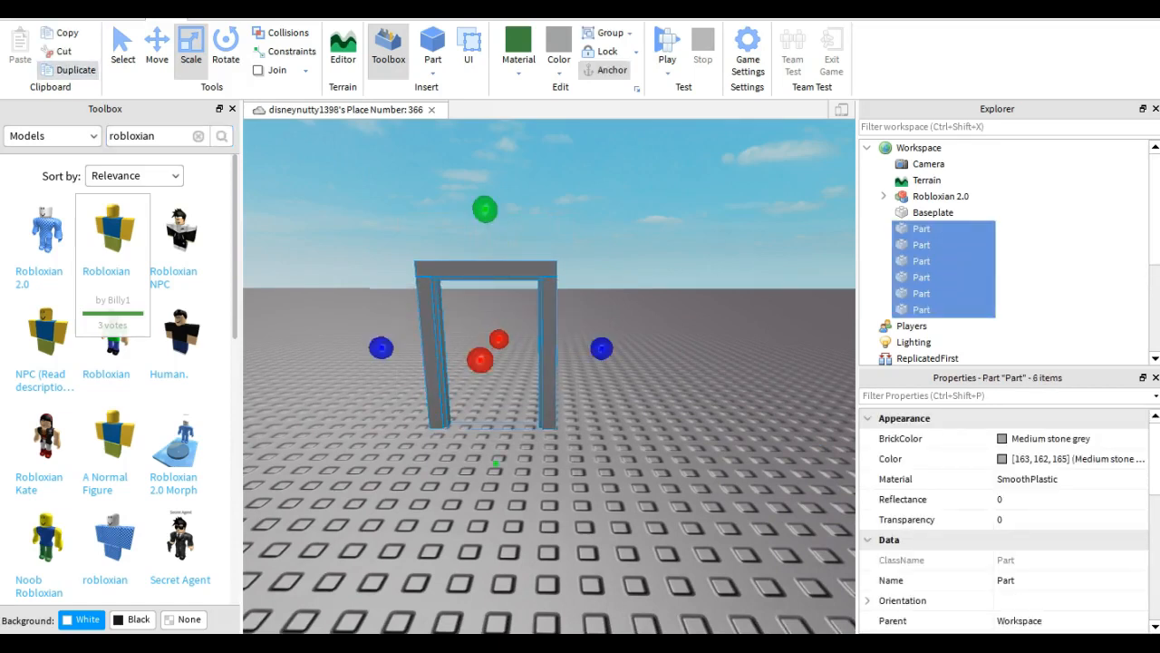
{"action": "left_click", "coordinate": [68, 70]}
{"action": "left_click", "coordinate": [122, 49]}
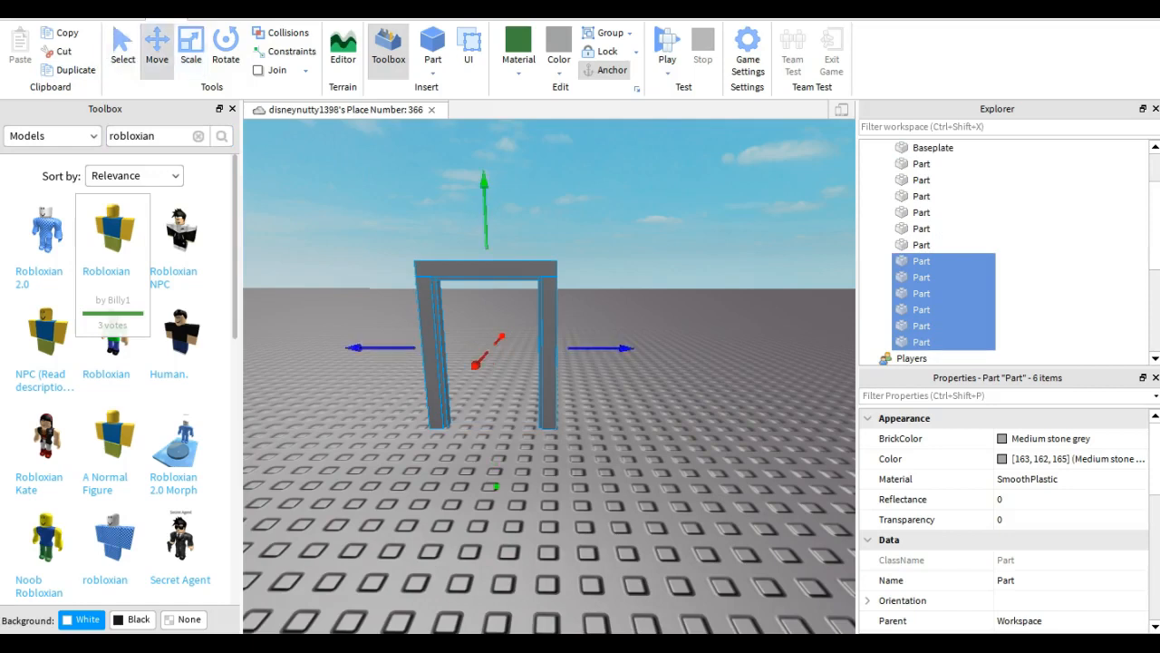
{"action": "left_click", "coordinate": [671, 398]}
{"action": "scroll", "coordinate": [549, 376], "scroll_direction": "up", "scroll_amount": 3}
{"action": "left_click_drag", "start_coordinate": [310, 181], "coordinate": [584, 471]}
{"action": "left_click_drag", "start_coordinate": [625, 338], "coordinate": [793, 340]}
Duplicate the door frame's outer post and stretch the copy upward well above the header
{"action": "key", "text": "d"}
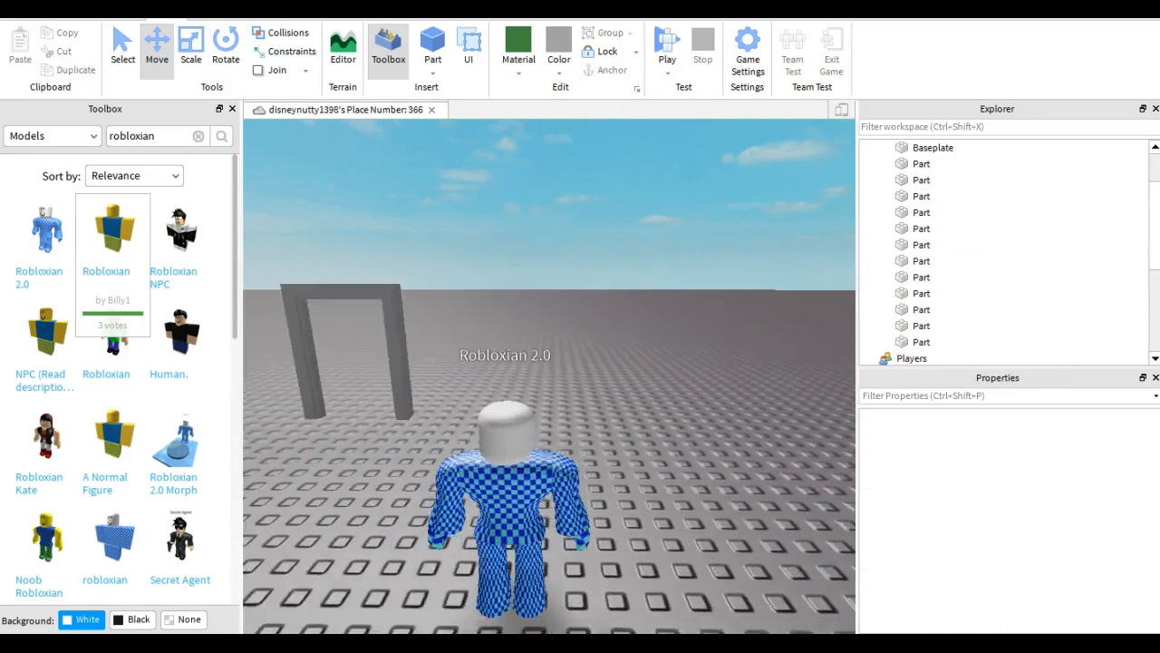
{"action": "key", "text": "w"}
{"action": "right_click_drag", "start_coordinate": [549, 376], "coordinate": [399, 422]}
{"action": "left_click", "coordinate": [394, 431]}
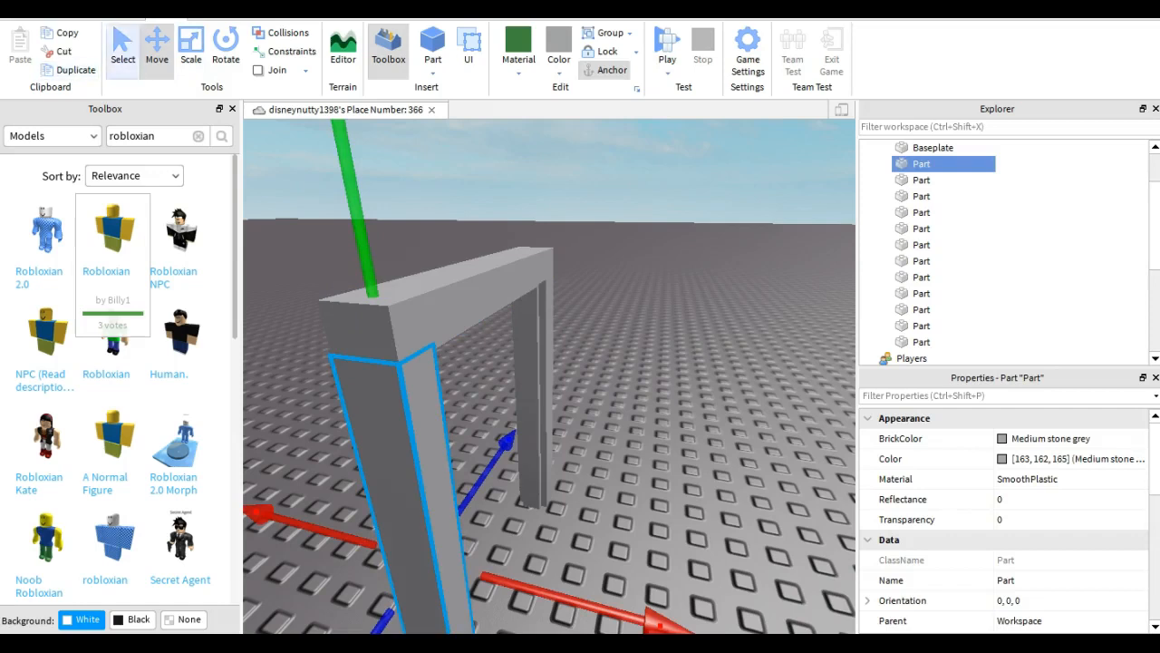
{"action": "key", "text": "ctrl+3"}
{"action": "scroll", "coordinate": [344, 161], "scroll_direction": "down", "scroll_amount": 3}
{"action": "left_click_drag", "start_coordinate": [345, 161], "coordinate": [491, 226]}
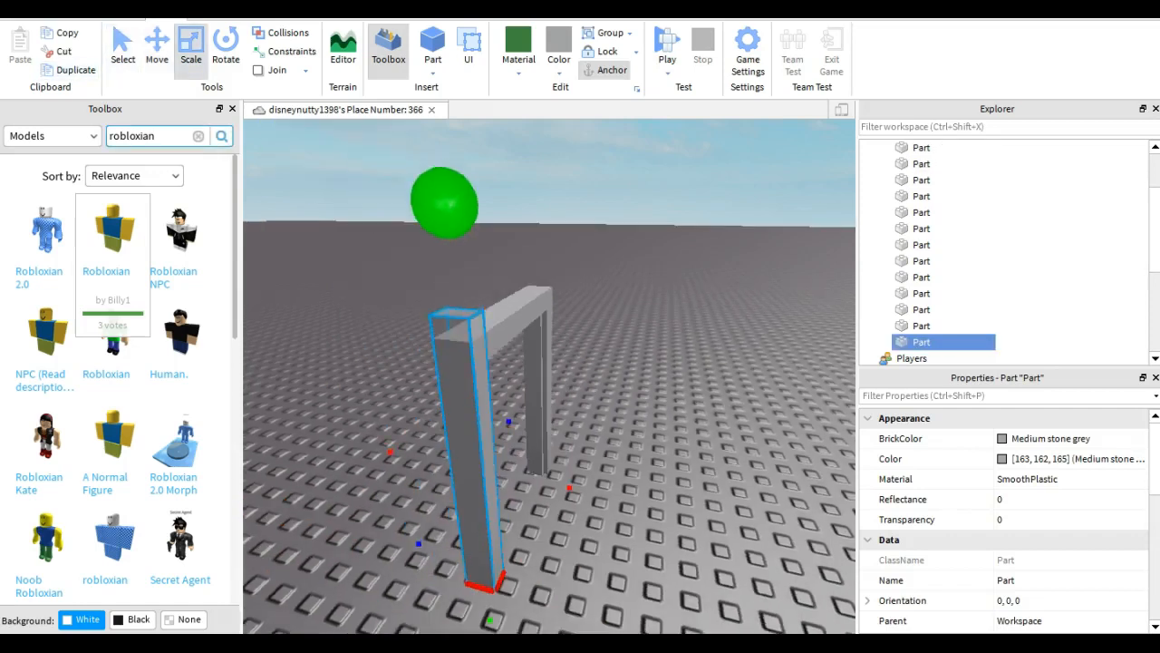
{"action": "scroll", "coordinate": [444, 181], "scroll_direction": "down", "scroll_amount": 2}
{"action": "right_click_drag", "start_coordinate": [491, 225], "coordinate": [602, 244]}
{"action": "key", "text": "a"}
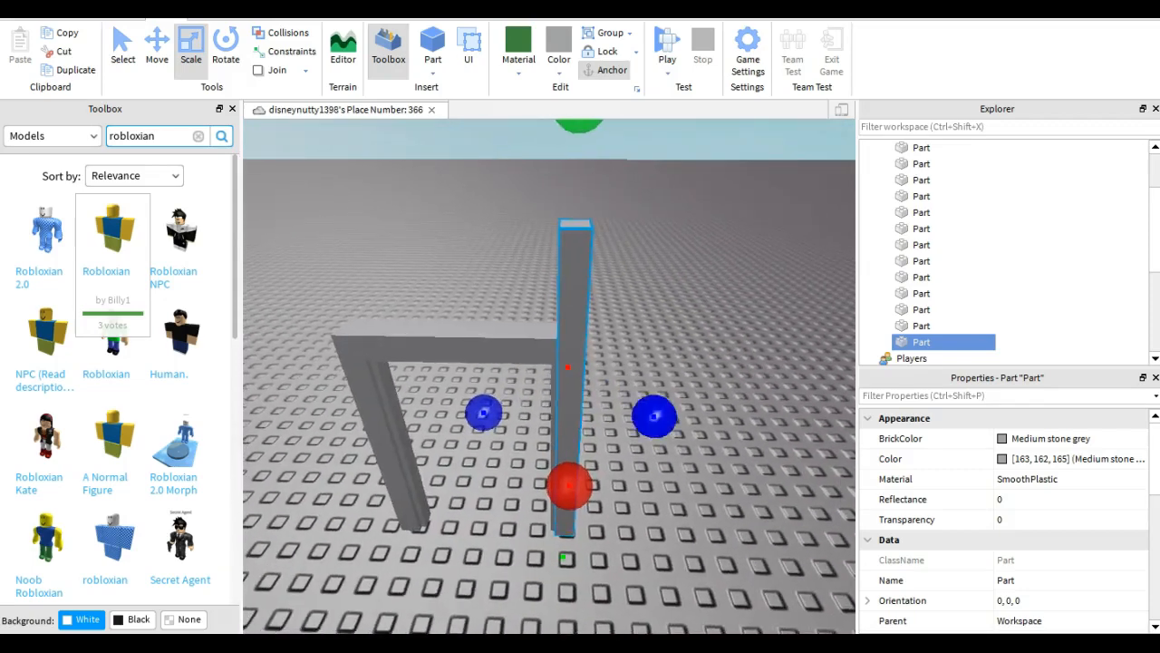
Move the Robloxian 2.0 character to the doorway beside the tall post as a size reference
{"action": "scroll", "coordinate": [550, 377], "scroll_direction": "down", "scroll_amount": 4}
{"action": "left_click_drag", "start_coordinate": [711, 581], "coordinate": [526, 403]}
{"action": "scroll", "coordinate": [527, 406], "scroll_direction": "up", "scroll_amount": 3}
{"action": "right_click_drag", "start_coordinate": [528, 406], "coordinate": [536, 354]}
{"action": "scroll", "coordinate": [540, 435], "scroll_direction": "up", "scroll_amount": 3}
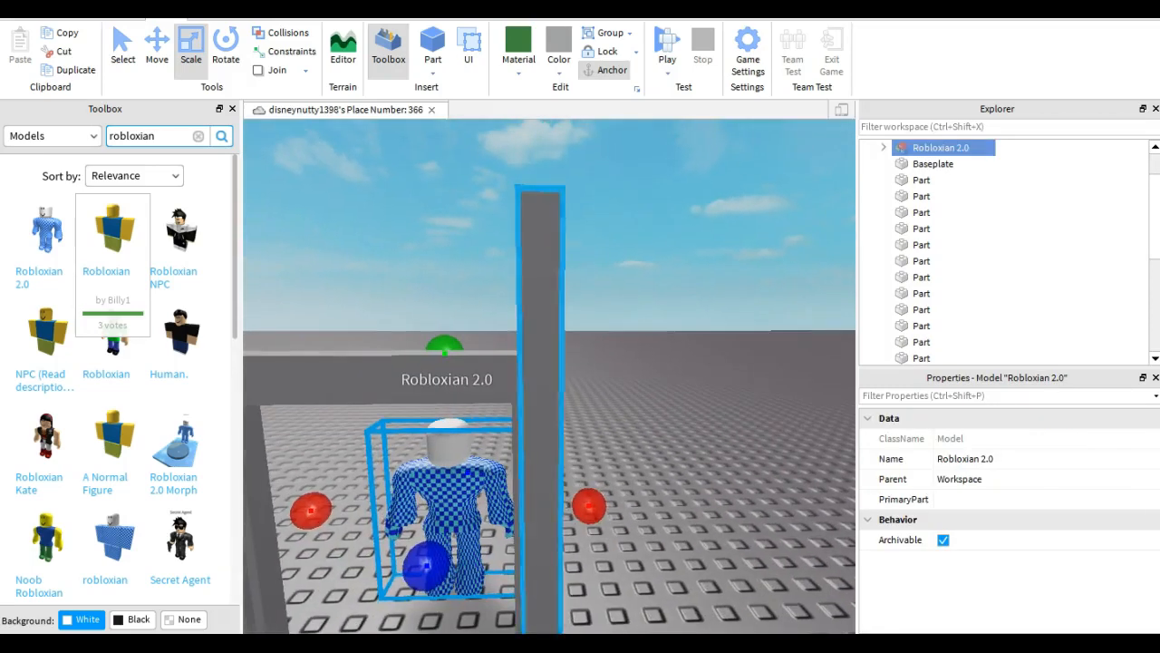
Lower the tall post's top slightly and adjust its sides against the door frame
{"action": "left_click", "coordinate": [540, 431]}
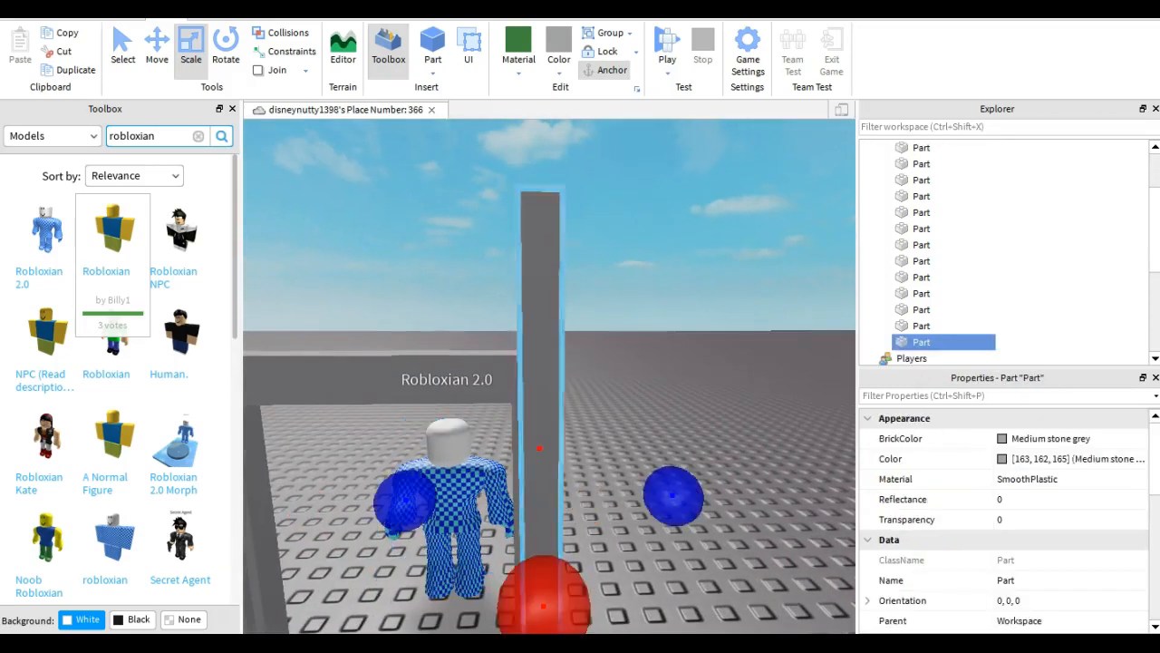
{"action": "key", "text": "e"}
{"action": "left_click_drag", "start_coordinate": [539, 205], "coordinate": [539, 246]}
{"action": "right_click_drag", "start_coordinate": [539, 250], "coordinate": [461, 349]}
{"action": "left_click_drag", "start_coordinate": [444, 521], "coordinate": [454, 515]}
{"action": "left_click_drag", "start_coordinate": [494, 431], "coordinate": [504, 439]}
Stretch the tall post sideways away from the doorway into a long wall panel
{"action": "scroll", "coordinate": [624, 539], "scroll_direction": "down", "scroll_amount": 8}
{"action": "left_click_drag", "start_coordinate": [609, 533], "coordinate": [640, 466]}
{"action": "key", "text": "q"}
{"action": "left_click", "coordinate": [675, 480]}
Trim the long wall panel's thickness so its face lines up with the door frame
{"action": "key", "text": "a"}
{"action": "right_click_drag", "start_coordinate": [585, 413], "coordinate": [847, 425]}
{"action": "left_click", "coordinate": [716, 412]}
{"action": "key", "text": "a"}
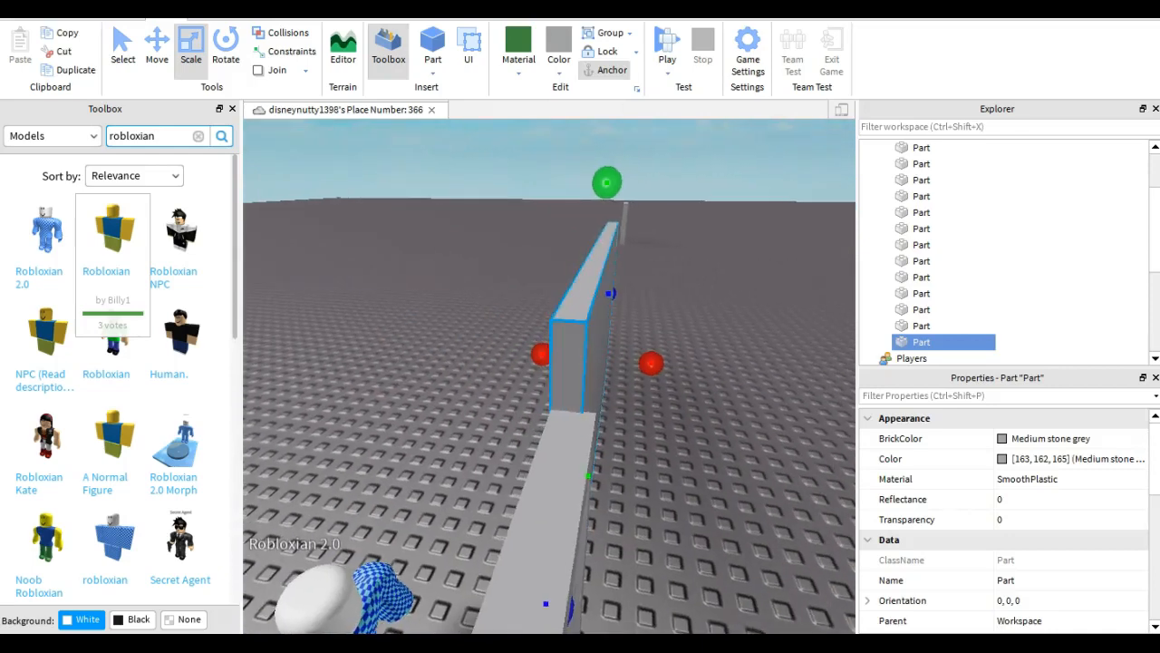
{"action": "left_click_drag", "start_coordinate": [651, 363], "coordinate": [644, 361]}
{"action": "left_click", "coordinate": [693, 381]}
Inspect the wall panel and door frame from both sides, comparing them with the character
{"action": "right_click_drag", "start_coordinate": [694, 380], "coordinate": [634, 349]}
{"action": "key", "text": "d"}
{"action": "key", "text": "s"}
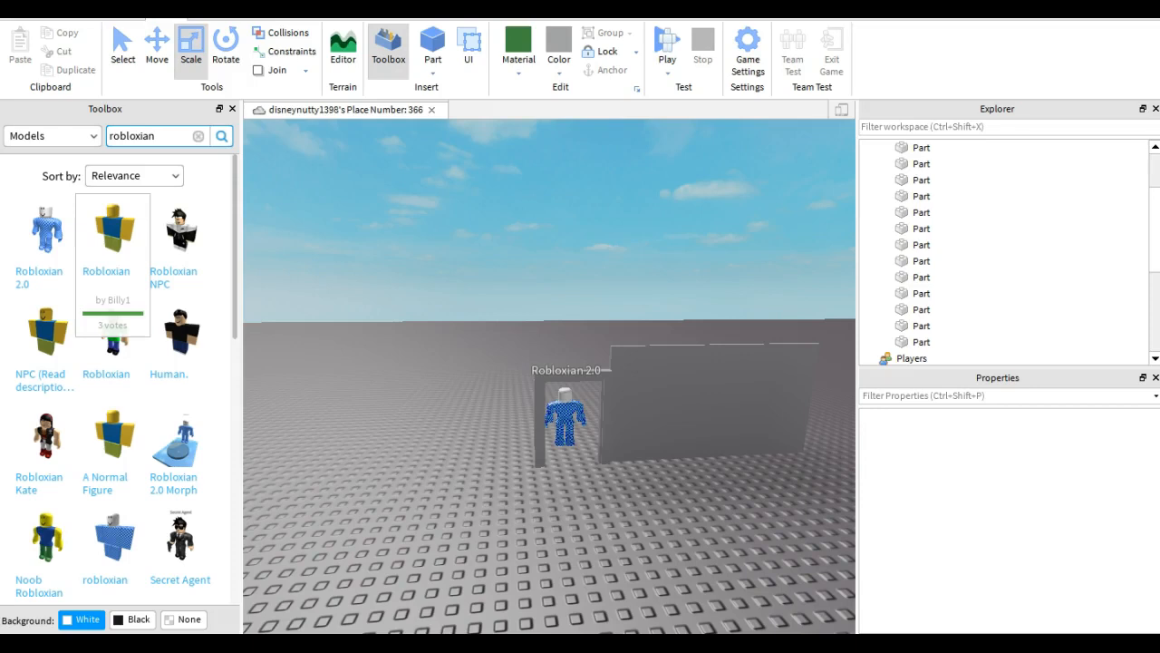
{"action": "key", "text": "w"}
{"action": "right_click_drag", "start_coordinate": [635, 349], "coordinate": [544, 372]}
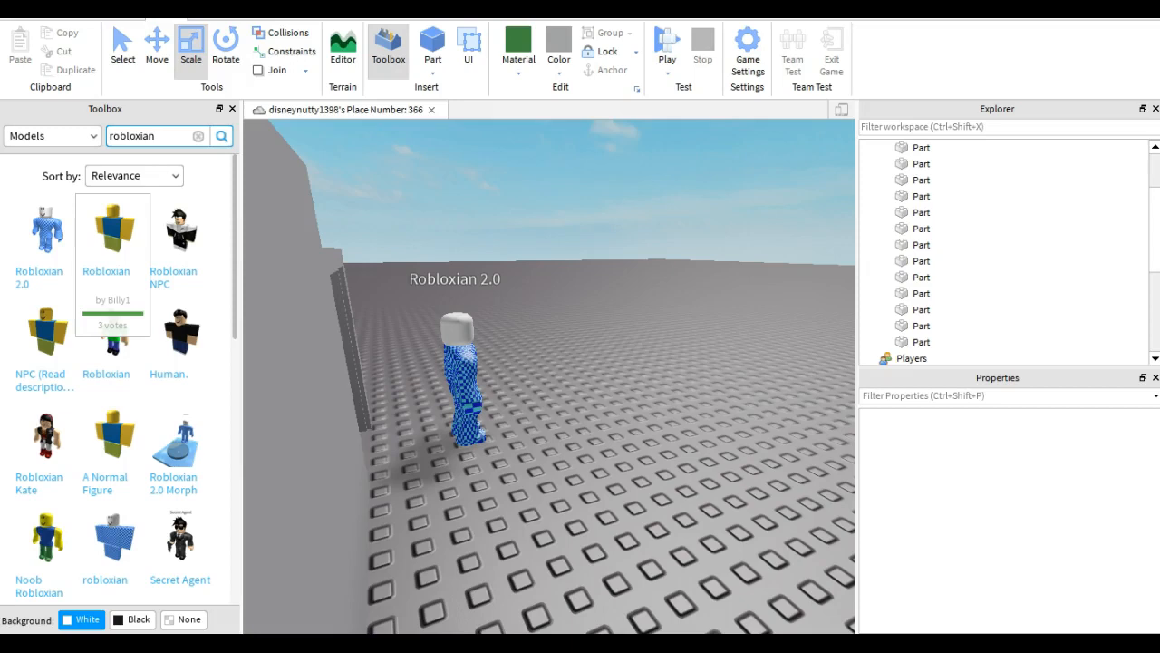
{"action": "key", "text": "a"}
{"action": "key", "text": "s"}
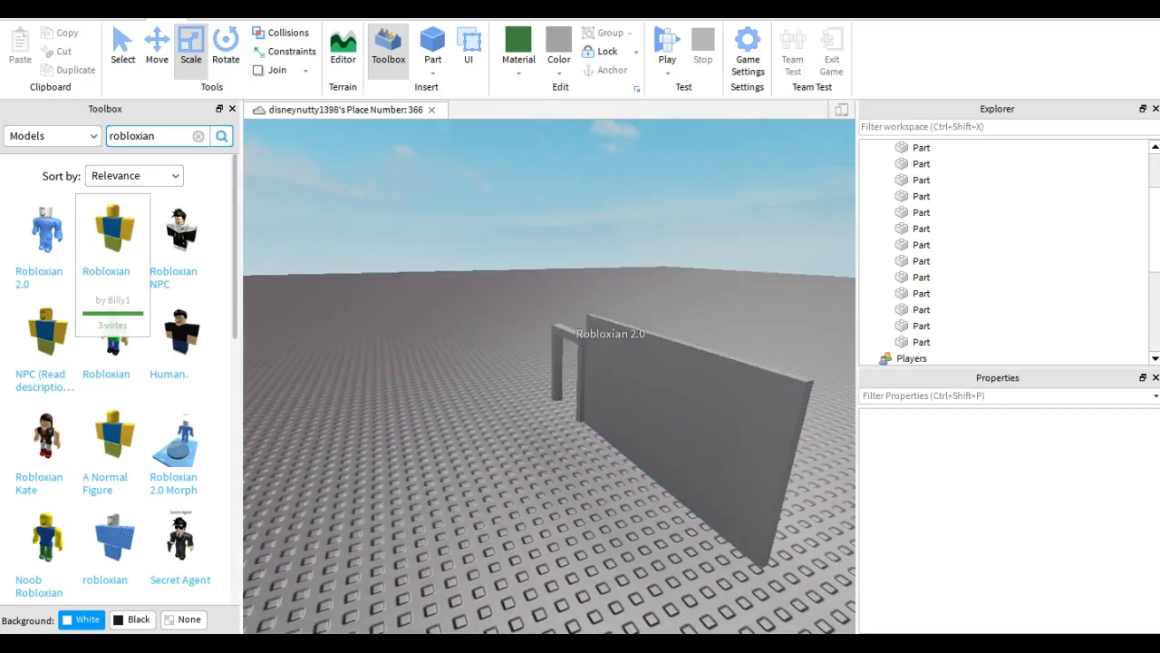
Shorten the long wall panel back to the post of the door frame
{"action": "left_click", "coordinate": [672, 419]}
{"action": "key", "text": "e"}
{"action": "right_click_drag", "start_coordinate": [673, 418], "coordinate": [753, 471]}
{"action": "left_click_drag", "start_coordinate": [656, 378], "coordinate": [392, 361]}
{"action": "key", "text": "a"}
Stretch the shortened panel outward, perpendicular to the door frame, to form a side wall of the entrance
{"action": "right_click_drag", "start_coordinate": [395, 362], "coordinate": [507, 412]}
{"action": "key", "text": "a"}
{"action": "left_click_drag", "start_coordinate": [538, 418], "coordinate": [660, 461]}
{"action": "left_click", "coordinate": [626, 507]}
Delete the extra part beside the new side wall
{"action": "right_click_drag", "start_coordinate": [625, 508], "coordinate": [535, 490]}
{"action": "left_click", "coordinate": [535, 489]}
{"action": "key", "text": "Delete"}
Duplicate the side wall and move the copy to the opposite side of the door frame
{"action": "left_click", "coordinate": [626, 453]}
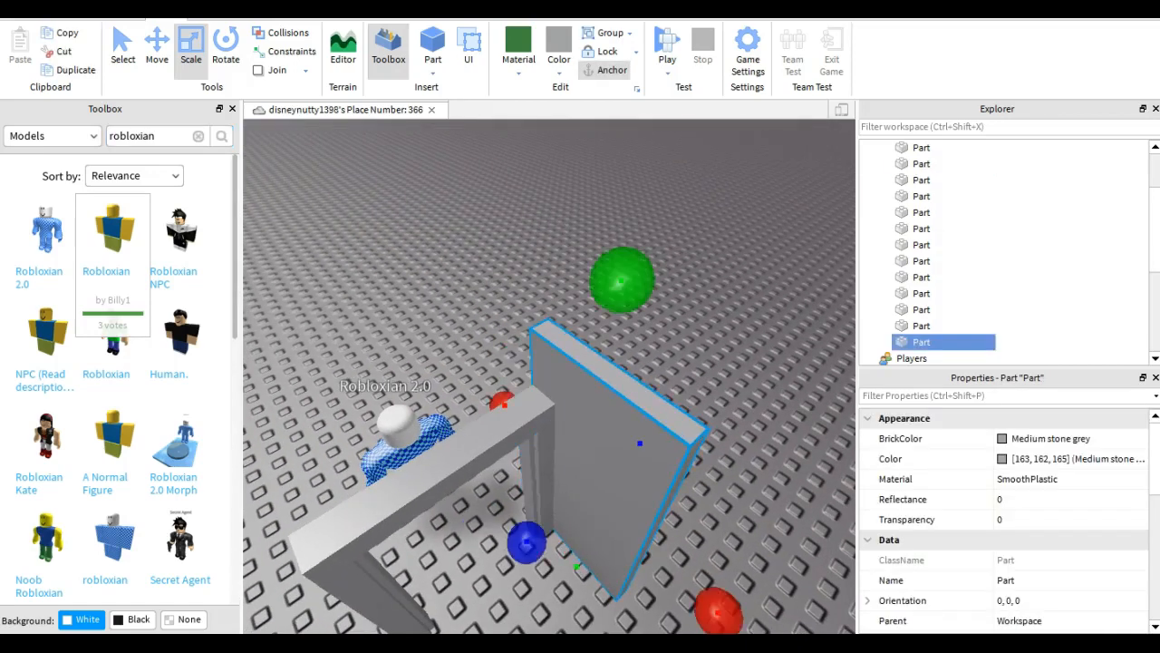
{"action": "left_click", "coordinate": [157, 47]}
{"action": "left_click_drag", "start_coordinate": [506, 557], "coordinate": [267, 569]}
{"action": "left_click", "coordinate": [611, 462]}
{"action": "right_click_drag", "start_coordinate": [612, 462], "coordinate": [680, 403]}
Move the Robloxian 2.0 character out of the doorway to the side of the entrance
{"action": "left_click_drag", "start_coordinate": [553, 453], "coordinate": [792, 488]}
{"action": "scroll", "coordinate": [580, 453], "scroll_direction": "down", "scroll_amount": 5}
{"action": "left_click", "coordinate": [676, 462]}
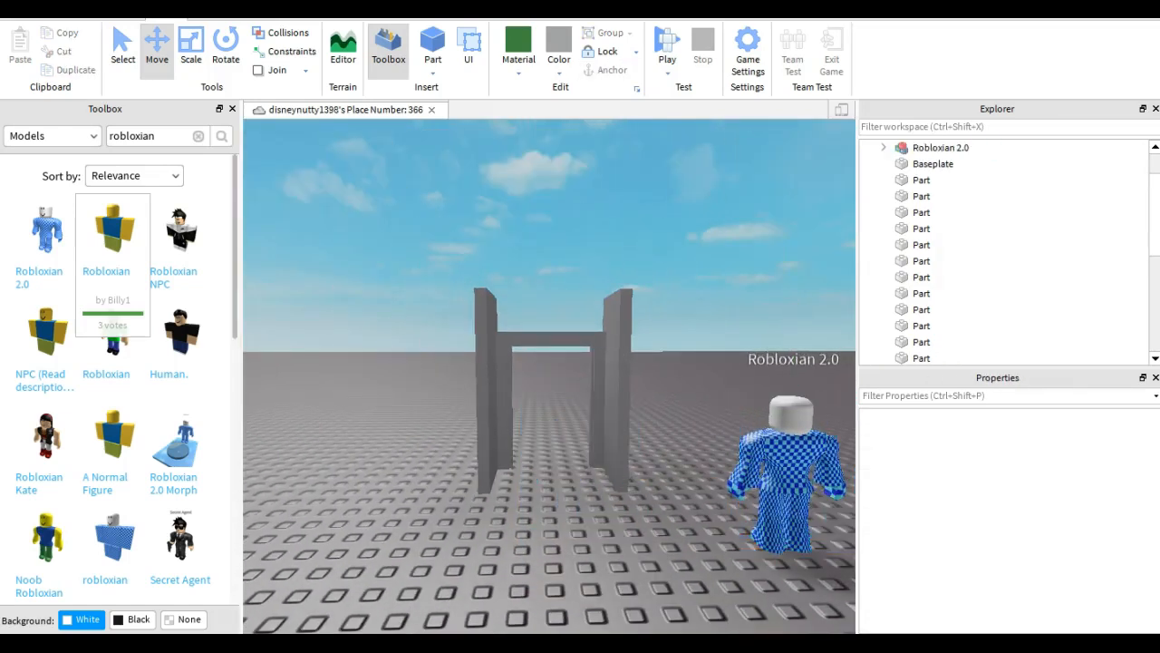
Stretch the header beam above the doorway upward toward the tops of the two side walls
{"action": "scroll", "coordinate": [676, 462], "scroll_direction": "up", "scroll_amount": 4}
{"action": "right_click_drag", "start_coordinate": [675, 463], "coordinate": [720, 435]}
{"action": "left_click", "coordinate": [399, 370]}
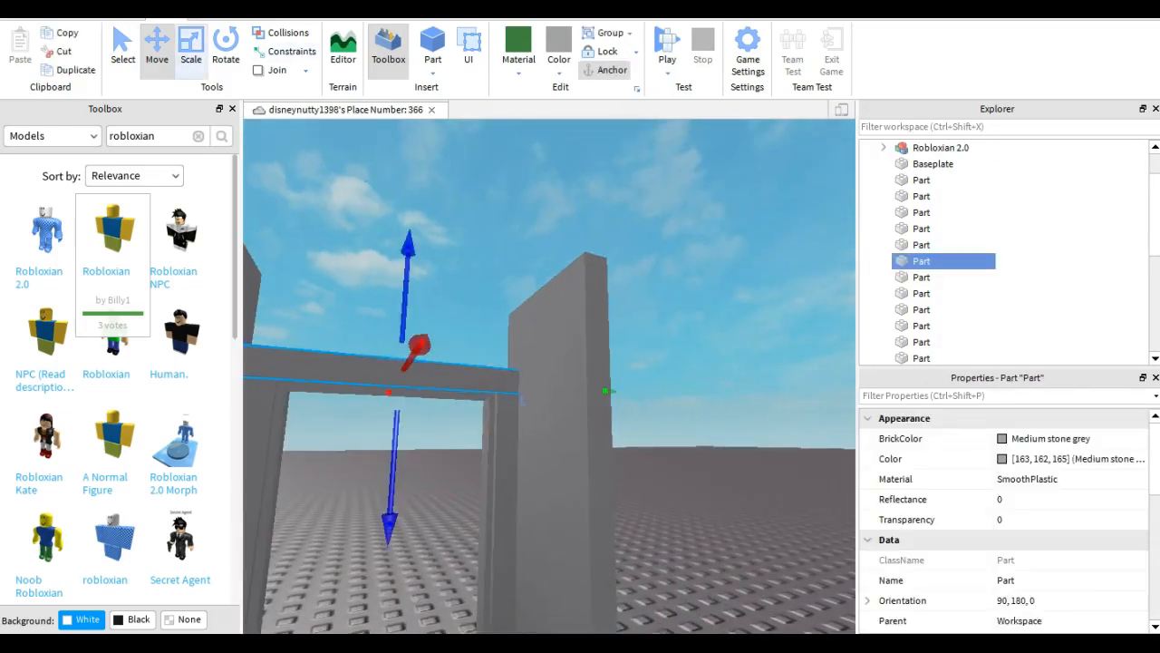
{"action": "key", "text": "ctrl+3"}
{"action": "left_click_drag", "start_coordinate": [407, 277], "coordinate": [410, 218]}
{"action": "left_click", "coordinate": [508, 217]}
Fine-tune the raised header's top edge so it is level with the side walls
{"action": "key", "text": "e"}
{"action": "right_click_drag", "start_coordinate": [508, 218], "coordinate": [515, 363]}
{"action": "key", "text": "w"}
{"action": "key", "text": "q"}
{"action": "left_click", "coordinate": [476, 331]}
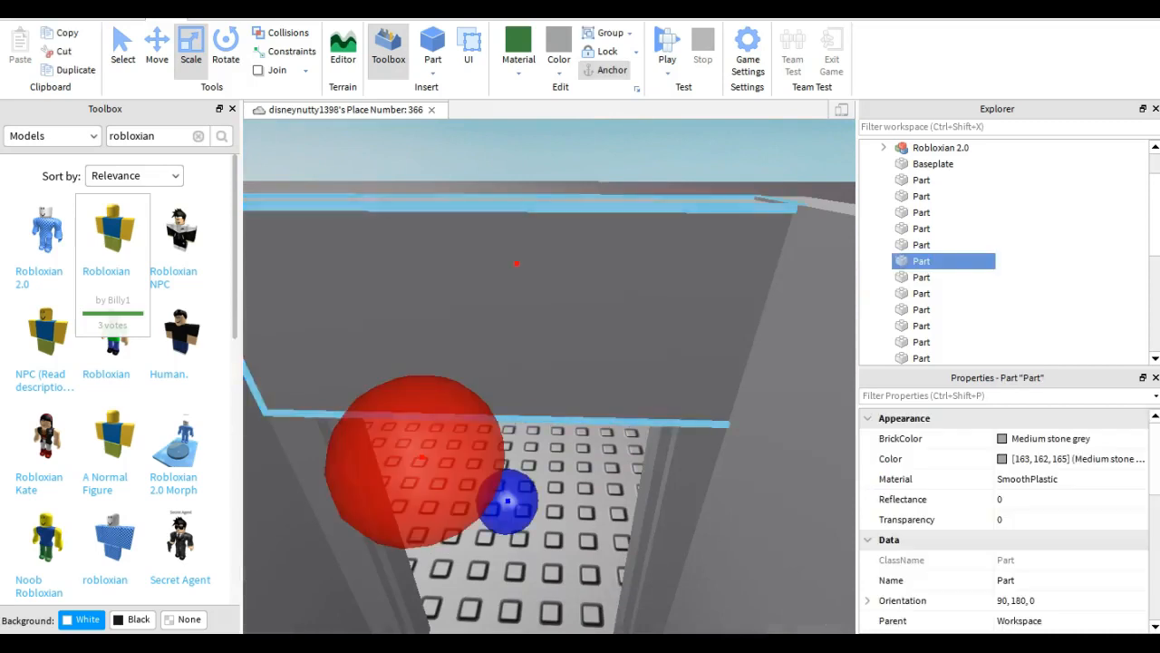
{"action": "key", "text": "e"}
{"action": "left_click_drag", "start_coordinate": [457, 309], "coordinate": [458, 306]}
{"action": "left_click", "coordinate": [580, 299]}
Inspect the entrance with its raised header and side walls from the front and from outside
{"action": "key", "text": "s"}
{"action": "right_click_drag", "start_coordinate": [580, 299], "coordinate": [580, 270]}
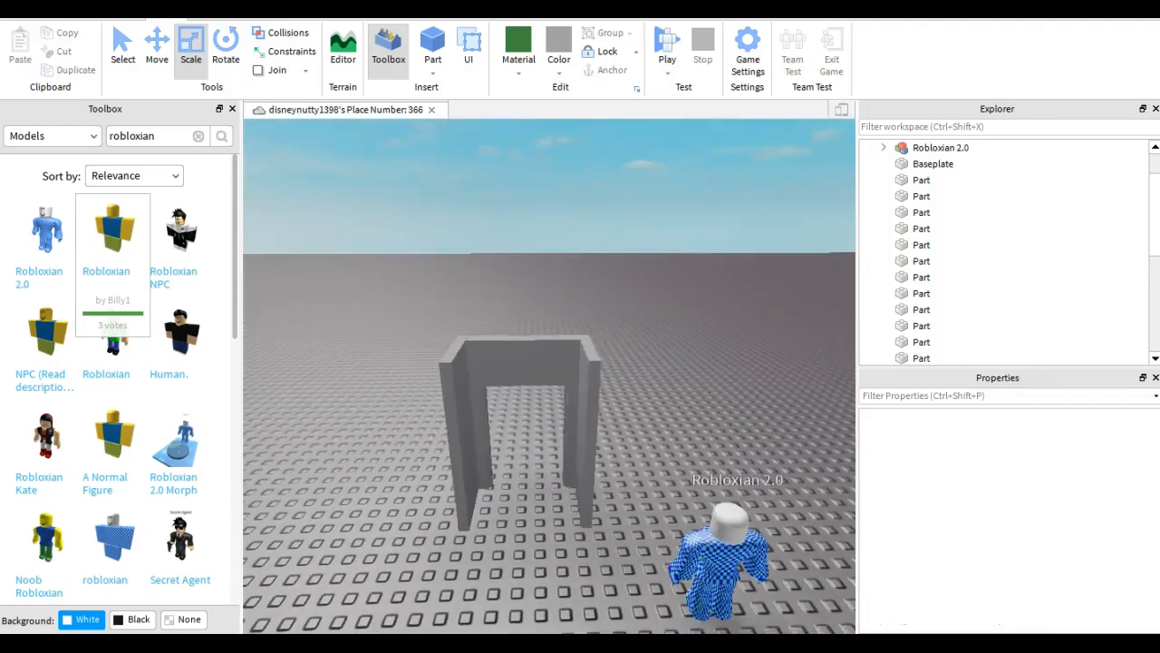
{"action": "key", "text": "q"}
{"action": "key", "text": "e"}
{"action": "key", "text": "w"}
{"action": "key", "text": "s"}
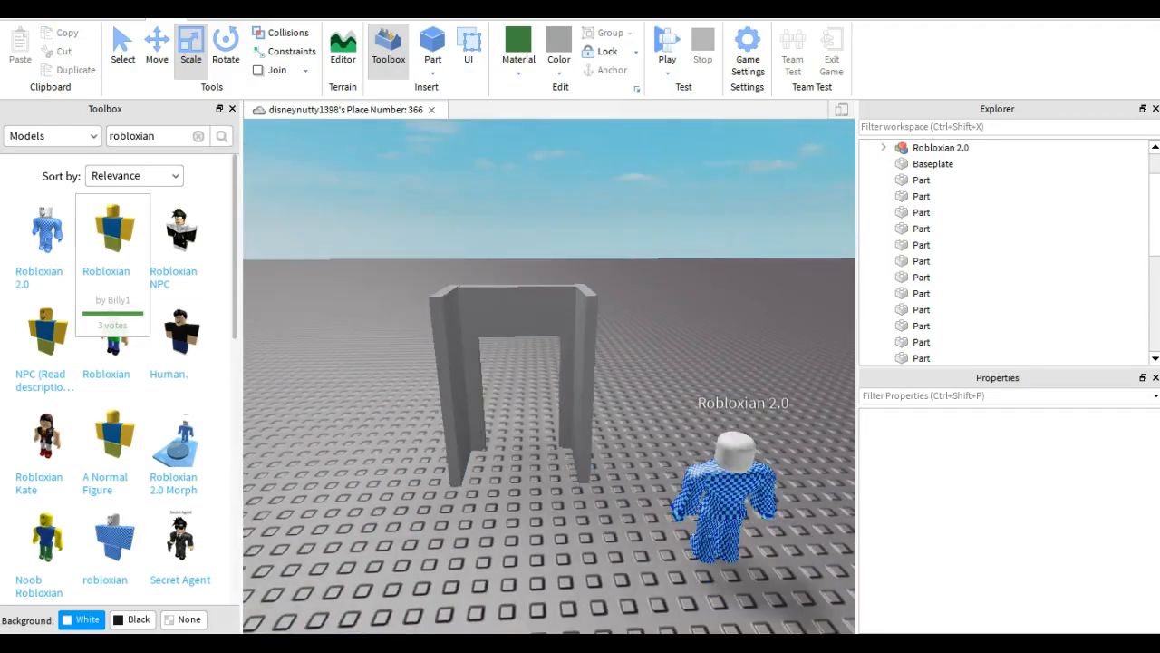
{"action": "key", "text": "a"}
{"action": "right_click_drag", "start_coordinate": [453, 389], "coordinate": [526, 412]}
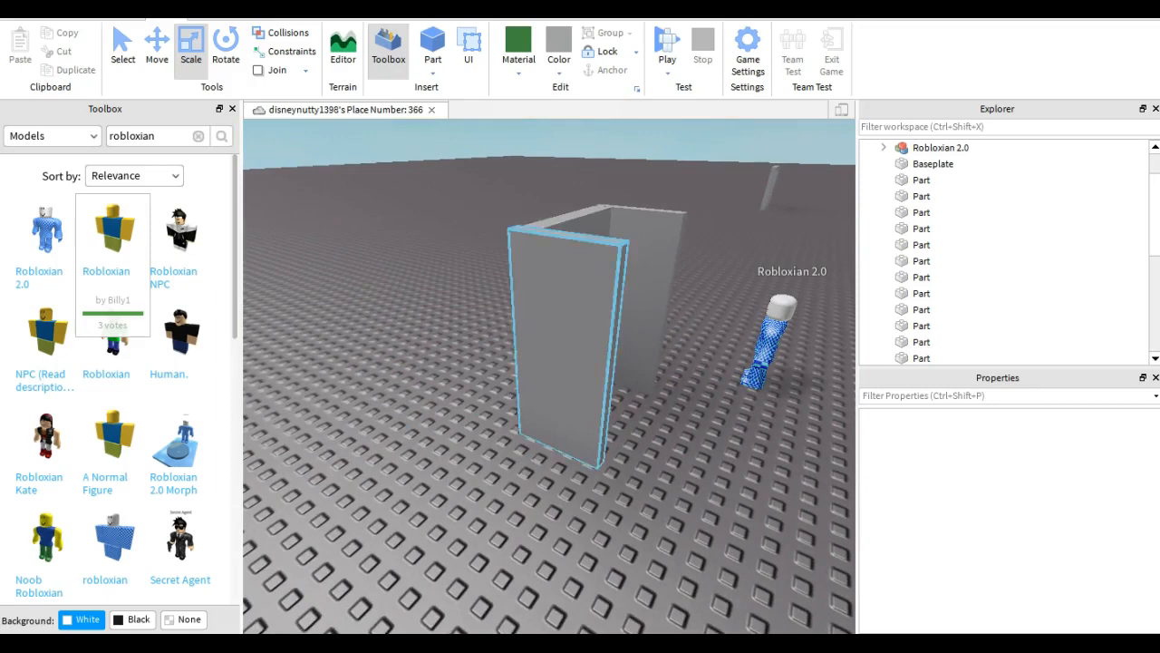
Duplicate the outer side wall and narrow the copy to a slim post at its front edge
{"action": "left_click", "coordinate": [564, 354]}
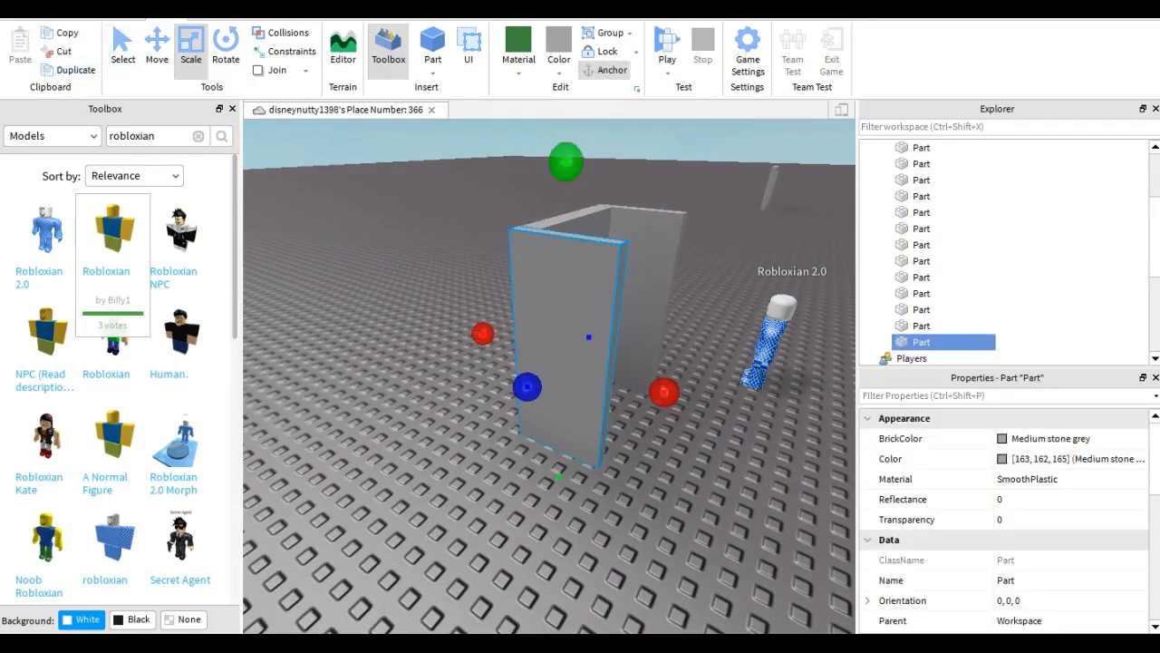
{"action": "left_click_drag", "start_coordinate": [483, 334], "coordinate": [557, 363]}
{"action": "key", "text": "w"}
{"action": "right_click_drag", "start_coordinate": [557, 363], "coordinate": [453, 395]}
{"action": "key", "text": "d"}
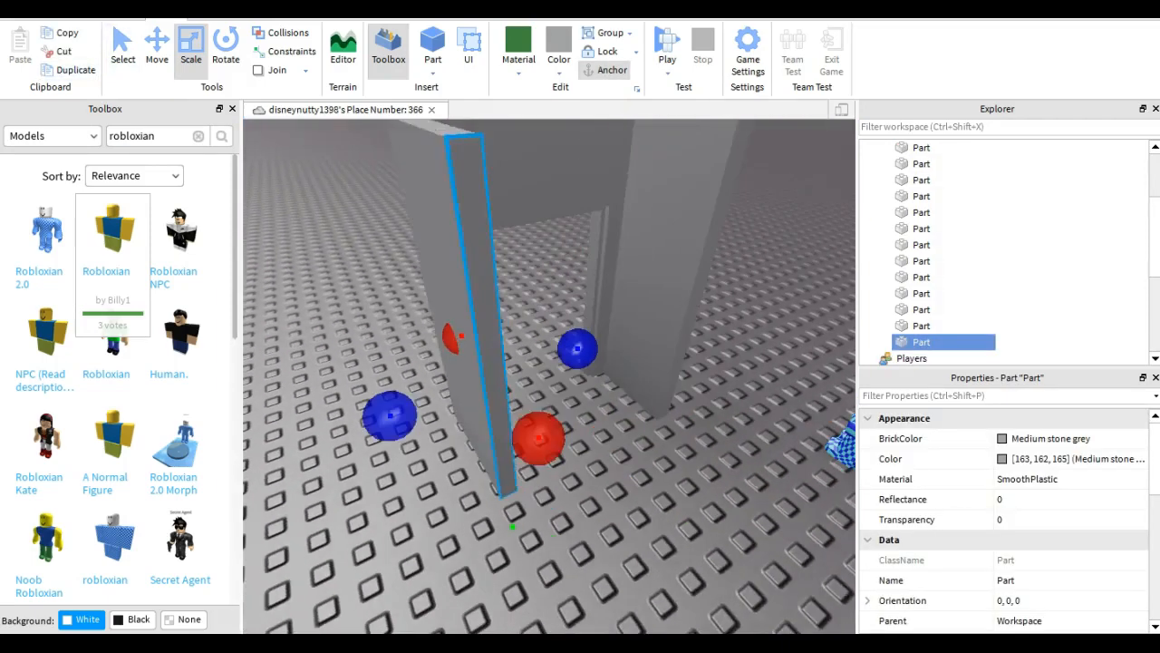
Stretch the slim post sideways away from the entrance into a wide front wall
{"action": "key", "text": "s"}
{"action": "left_click_drag", "start_coordinate": [390, 416], "coordinate": [529, 431]}
{"action": "key", "text": "s"}
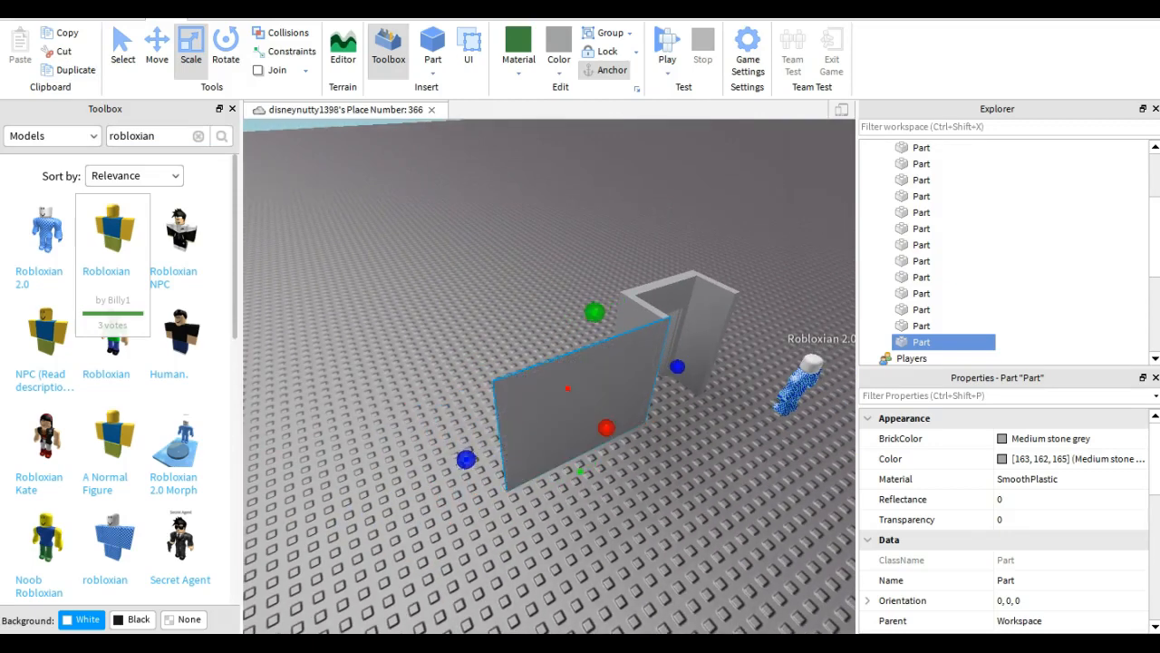
{"action": "left_click", "coordinate": [480, 435]}
Duplicate the front wall and move the copy across the entrance to its other side
{"action": "right_click_drag", "start_coordinate": [526, 426], "coordinate": [453, 386]}
{"action": "key", "text": "w"}
{"action": "key", "text": "d"}
{"action": "key", "text": "q"}
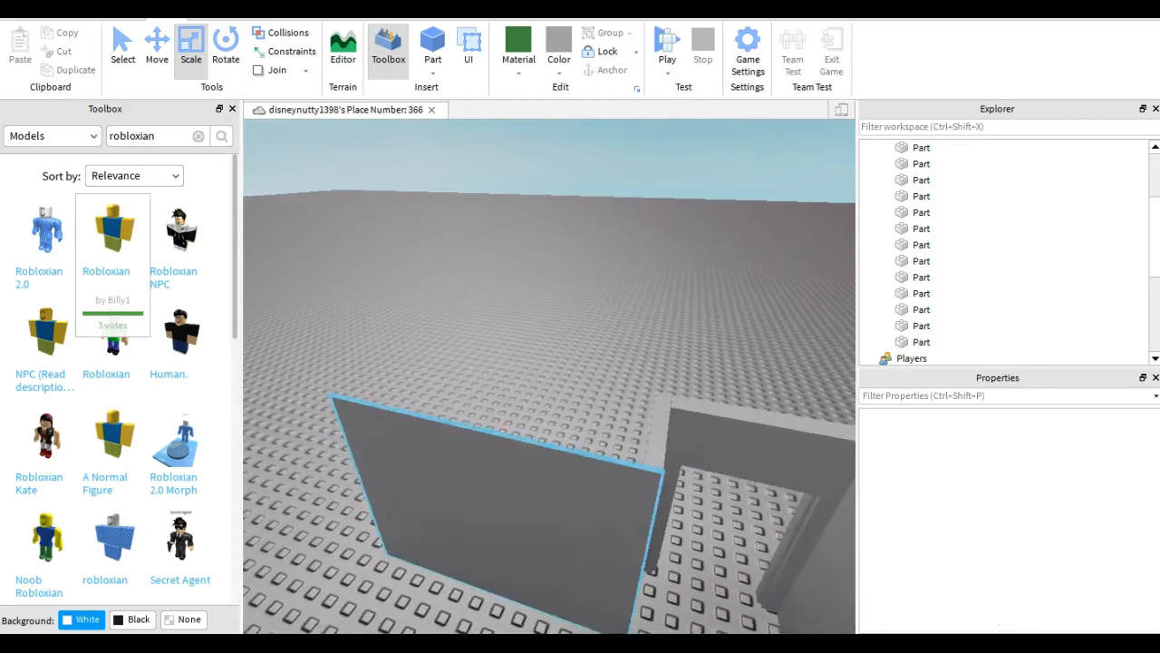
{"action": "left_click", "coordinate": [471, 435]}
{"action": "key", "text": "d"}
{"action": "key", "text": "w"}
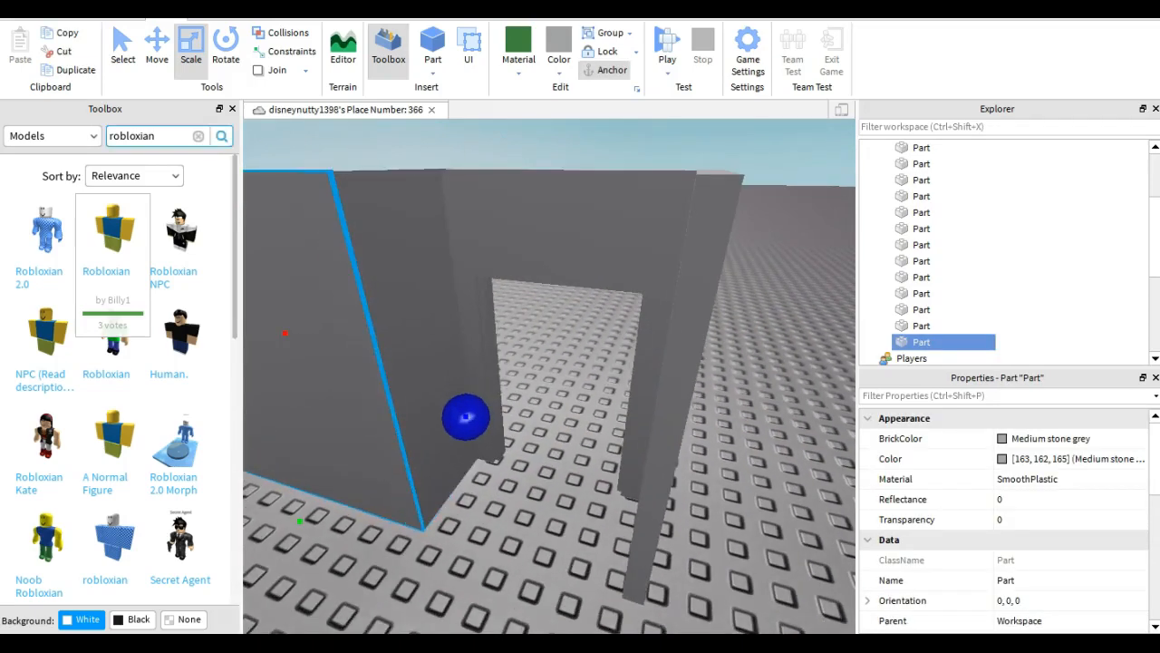
{"action": "left_click", "coordinate": [69, 70]}
{"action": "left_click", "coordinate": [156, 47]}
{"action": "scroll", "coordinate": [585, 433], "scroll_direction": "down", "scroll_amount": 3}
{"action": "left_click_drag", "start_coordinate": [504, 425], "coordinate": [693, 479]}
Shift the copied front wall until its inner end meets the opposite side wall
{"action": "key", "text": "w"}
{"action": "key", "text": "a"}
{"action": "left_click_drag", "start_coordinate": [459, 465], "coordinate": [379, 445]}
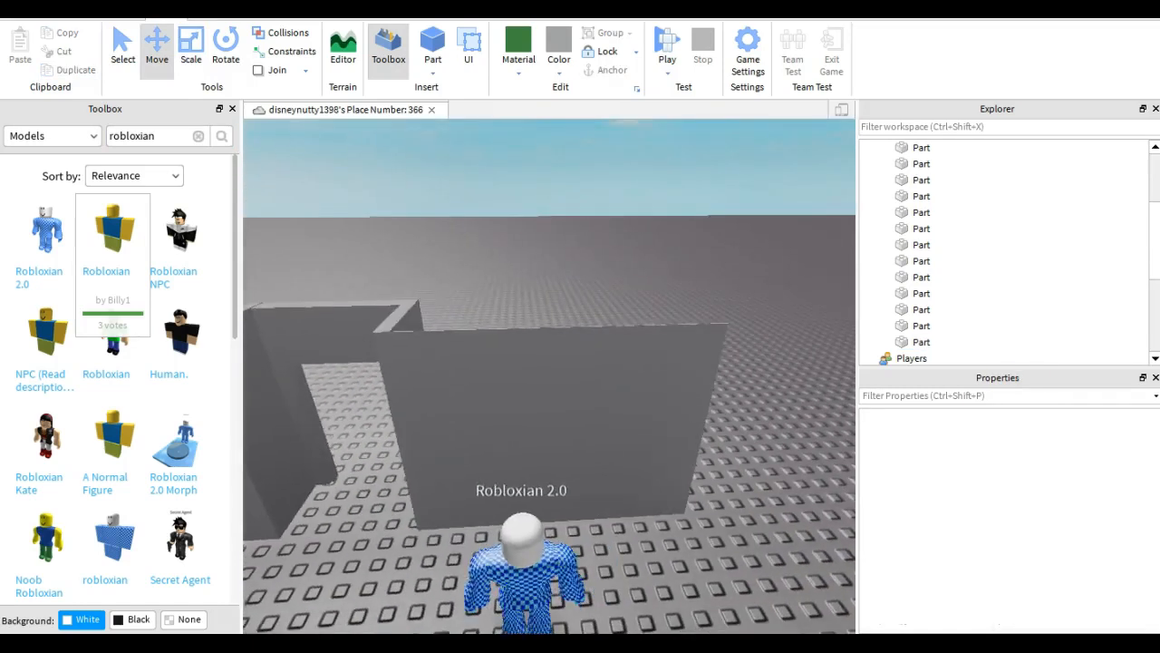
Lengthen the copied front wall at its outer end, away from the entrance
{"action": "key", "text": "d"}
{"action": "left_click", "coordinate": [471, 417]}
{"action": "left_click", "coordinate": [190, 47]}
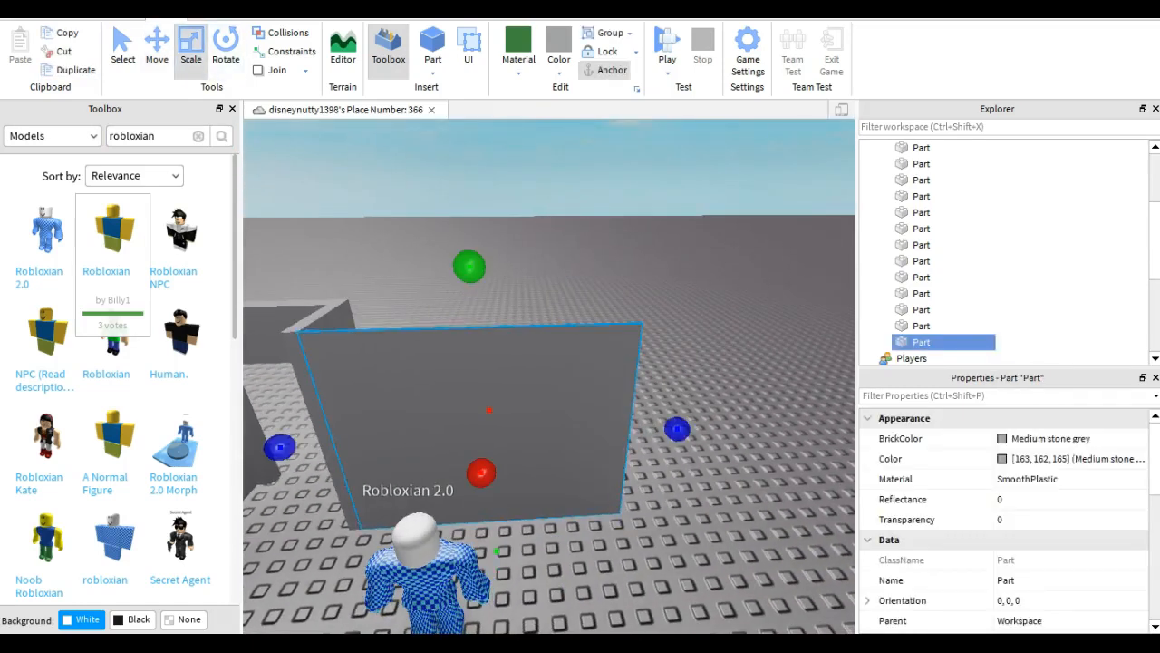
{"action": "key", "text": "d"}
{"action": "left_click_drag", "start_coordinate": [677, 429], "coordinate": [795, 409]}
{"action": "key", "text": "d"}
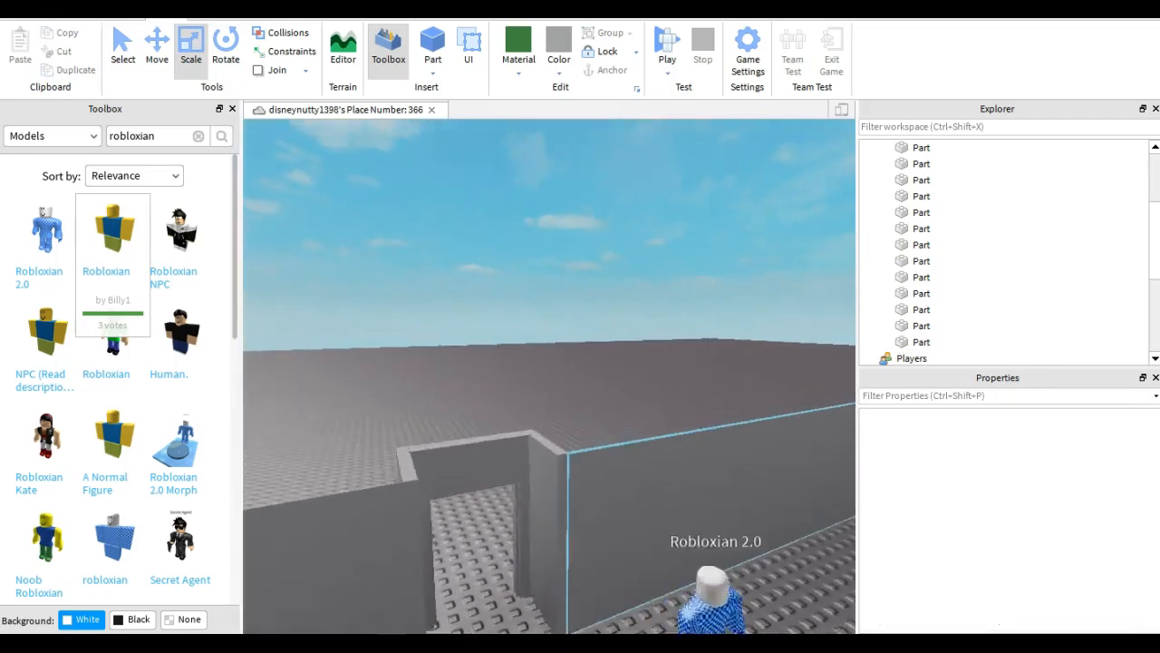
Duplicate the spare door frame's two top bars, rotate the copies 180 degrees and move them to the frame's bottom
{"action": "key", "text": "q"}
{"action": "key", "text": "d"}
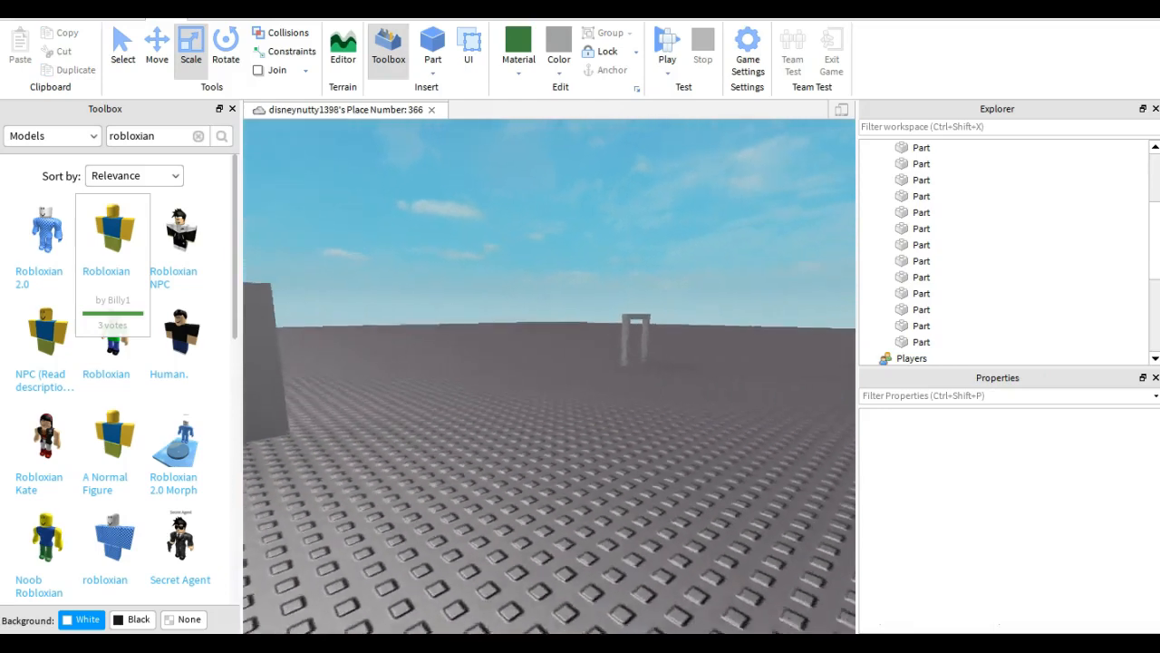
{"action": "key", "text": "w"}
{"action": "key", "text": "w"}
{"action": "key", "text": "d"}
{"action": "right_click_drag", "start_coordinate": [549, 272], "coordinate": [509, 270]}
{"action": "key", "text": "q"}
{"action": "left_click_drag", "start_coordinate": [509, 270], "coordinate": [604, 363]}
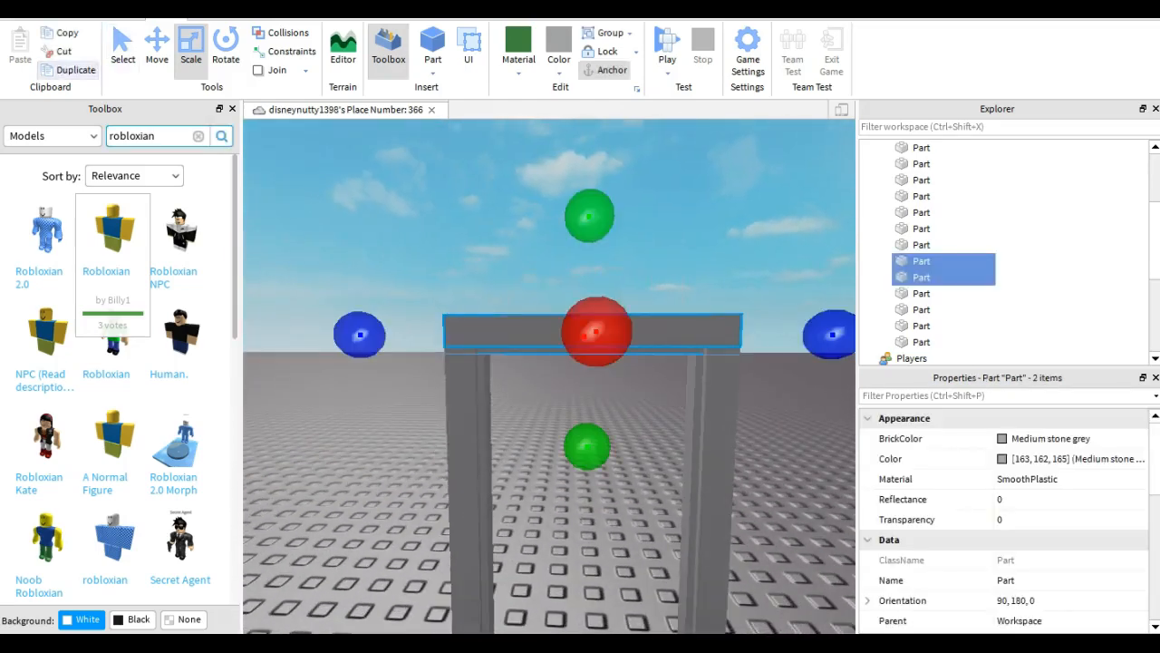
{"action": "key", "text": "ctrl+d"}
{"action": "key", "text": "ctrl+4"}
{"action": "mouse_move", "coordinate": [355, 331]}
{"action": "left_mouse_down"}
{"action": "mouse_move", "coordinate": [489, 136]}
{"action": "mouse_move", "coordinate": [366, 254]}
{"action": "mouse_move", "coordinate": [357, 335]}
{"action": "left_mouse_up"}
{"action": "key", "text": "ctrl+2"}
{"action": "left_click_drag", "start_coordinate": [589, 172], "coordinate": [620, 183]}
{"action": "key", "text": "q"}
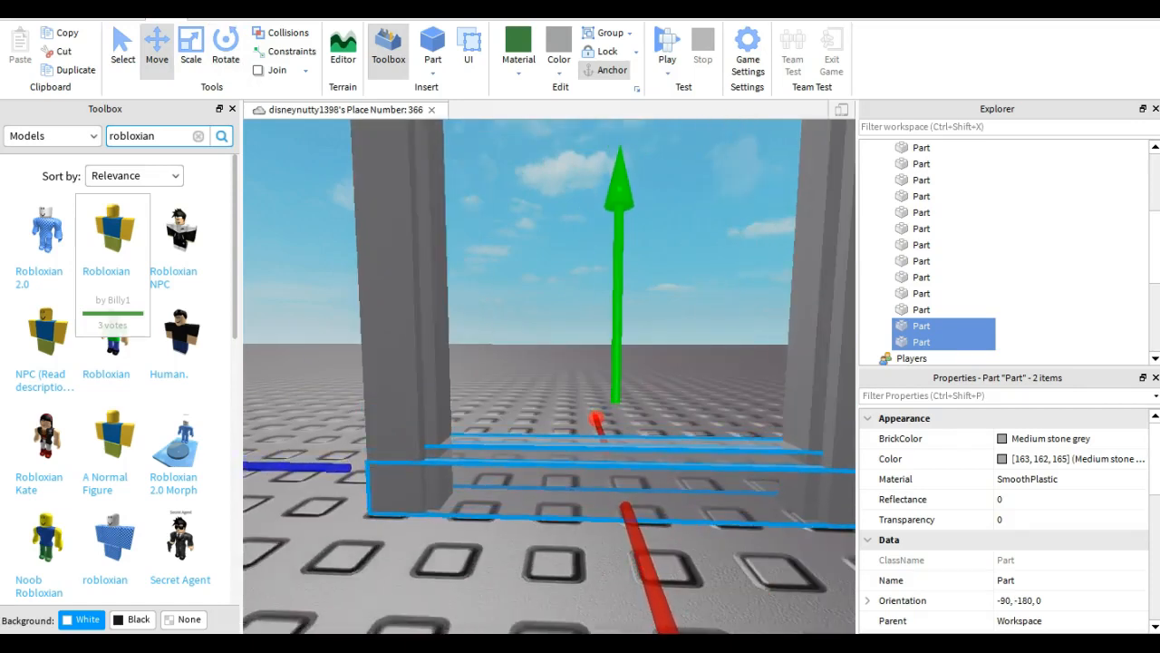
{"action": "scroll", "coordinate": [620, 185], "scroll_direction": "down", "scroll_amount": 4}
Select all the parts of the closed window frame and group them into one model
{"action": "left_click", "coordinate": [622, 191]}
{"action": "key", "text": "e"}
{"action": "left_click_drag", "start_coordinate": [581, 399], "coordinate": [709, 589]}
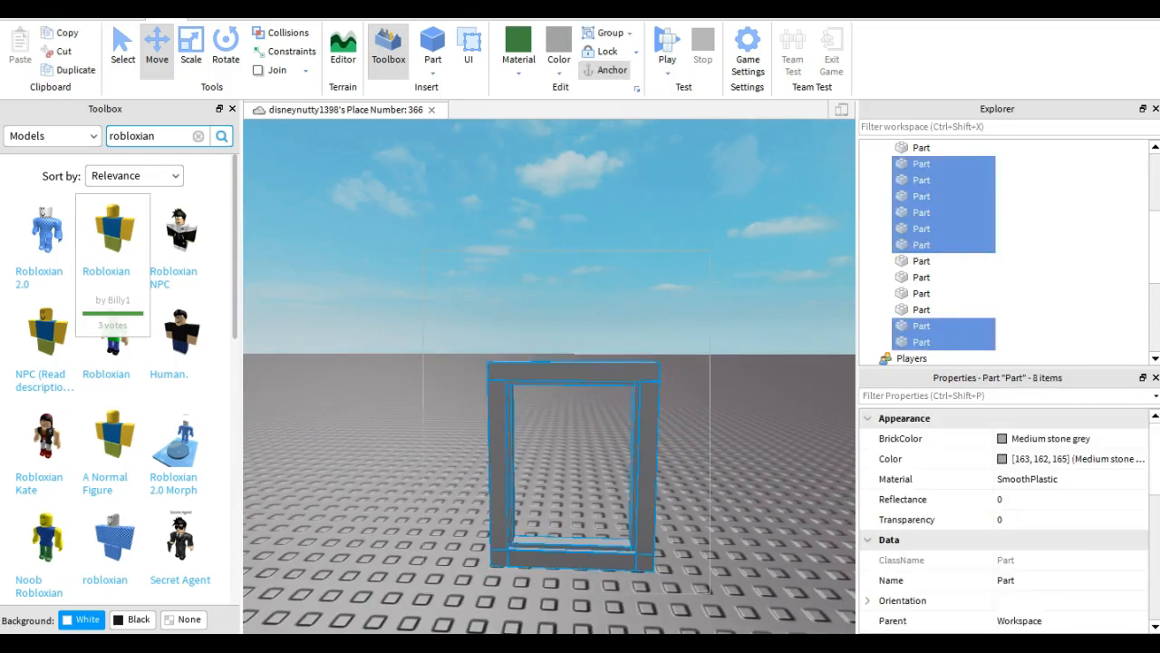
{"action": "key", "text": "ctrl+g"}
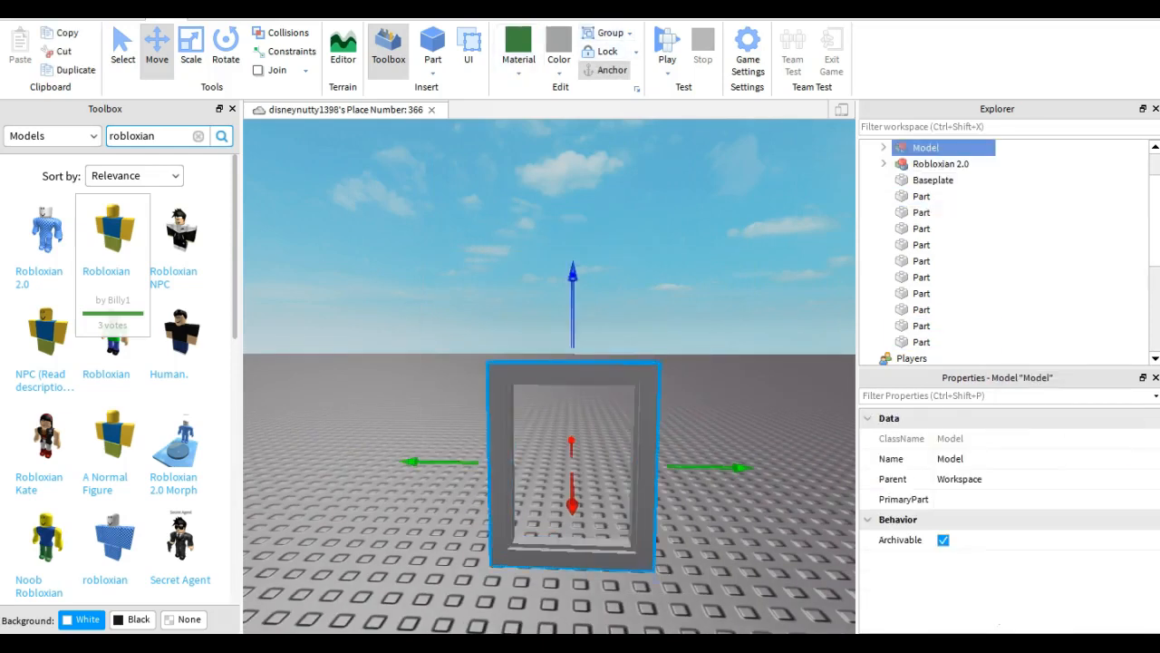
Shrink the grouped window frame with the Model Resize plugin's handles
{"action": "left_click", "coordinate": [337, 13]}
{"action": "left_click", "coordinate": [207, 51]}
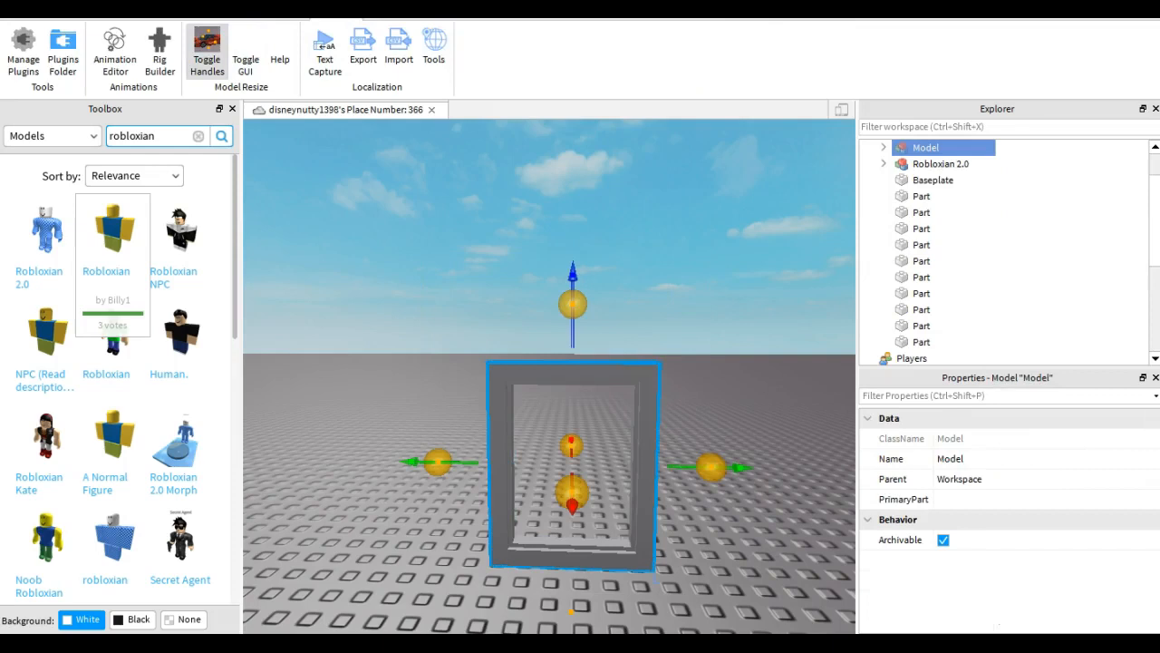
{"action": "left_click_drag", "start_coordinate": [573, 304], "coordinate": [573, 361]}
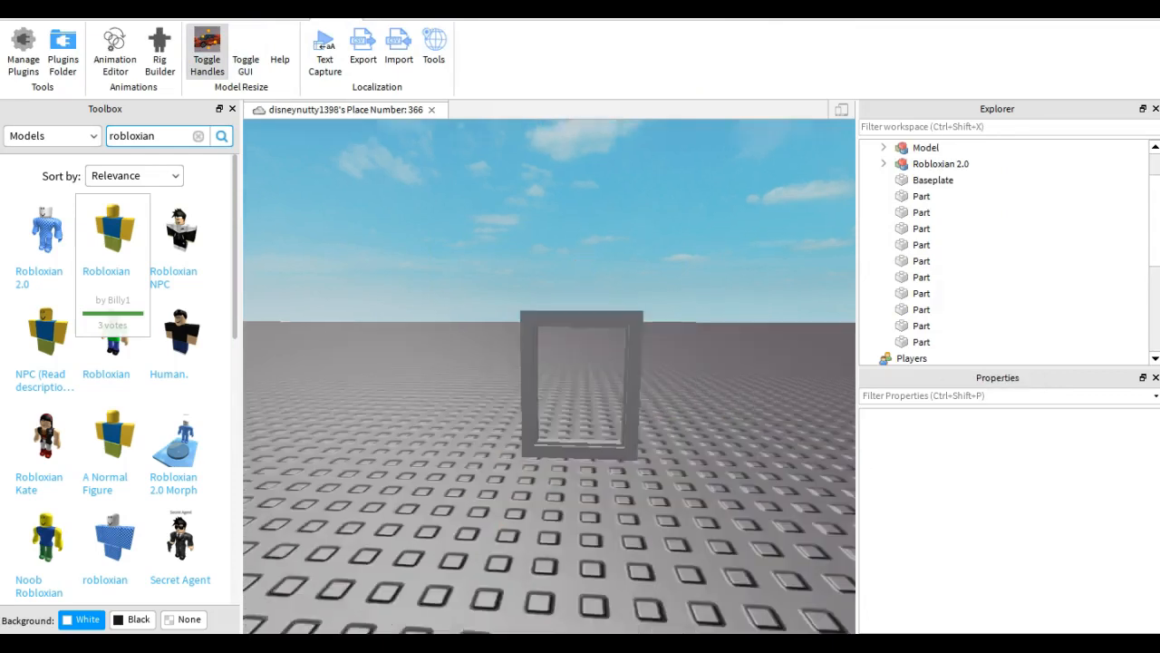
Move the window frame model across the baseplate to stand beside the Robloxian 2.0 character
{"action": "key", "text": "q"}
{"action": "left_click_drag", "start_coordinate": [593, 399], "coordinate": [644, 517]}
{"action": "scroll", "coordinate": [471, 479], "scroll_direction": "down", "scroll_amount": 5}
{"action": "key", "text": "w"}
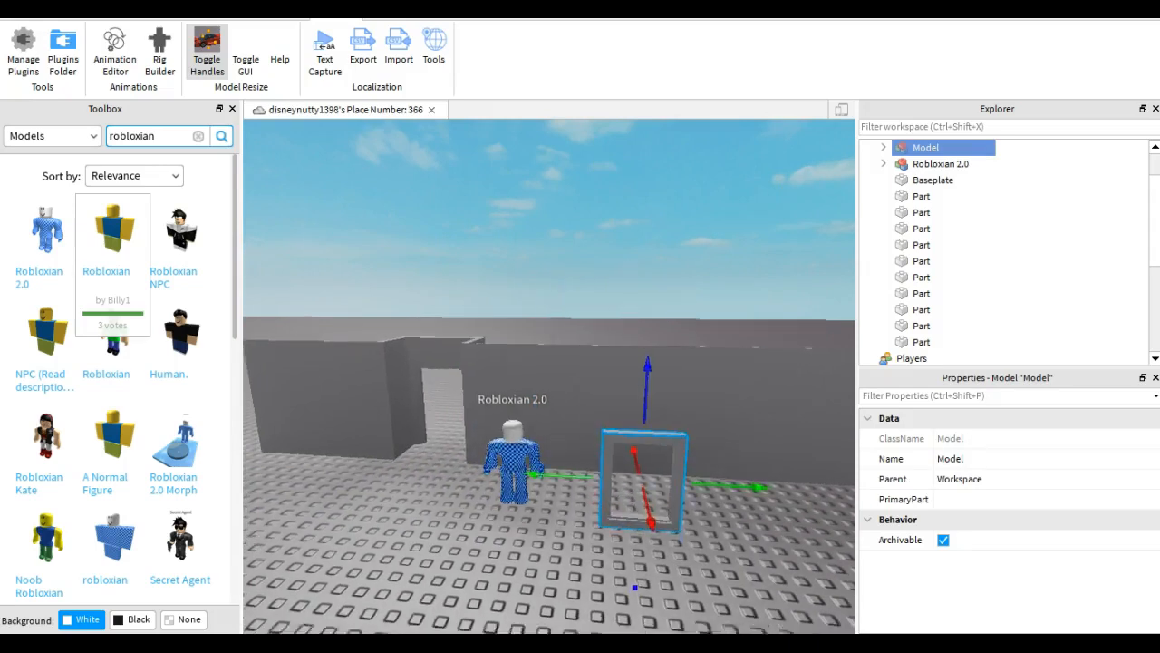
{"action": "key", "text": "q"}
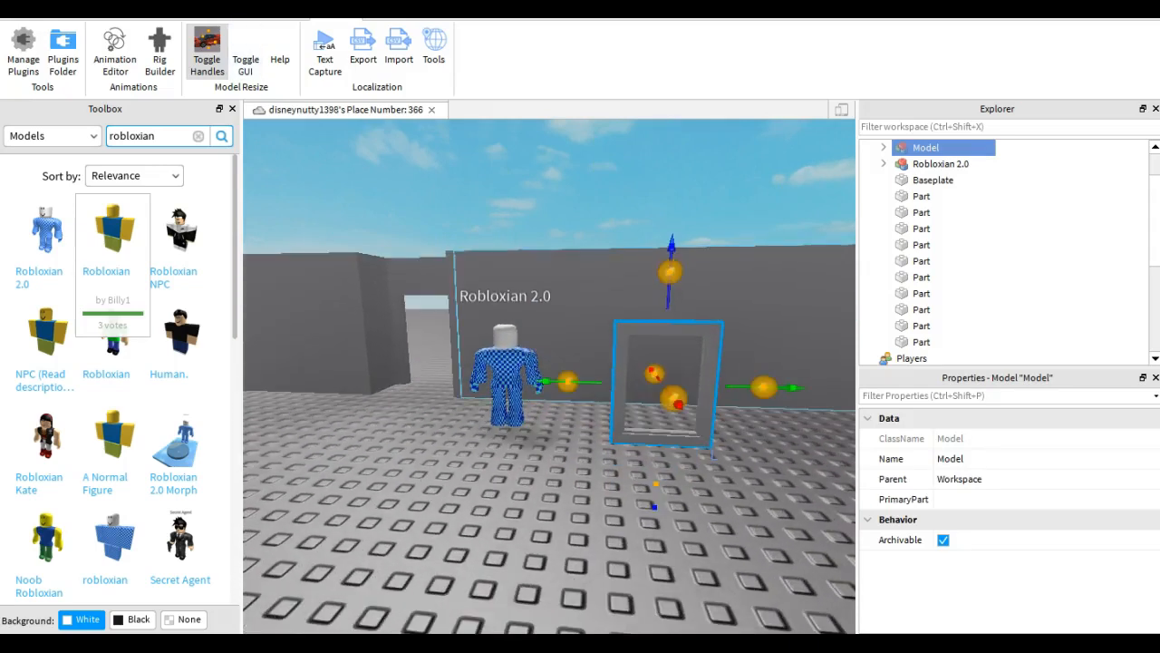
Scale the window frame down further to suit the character's size
{"action": "left_click_drag", "start_coordinate": [670, 272], "coordinate": [670, 298]}
{"action": "left_click", "coordinate": [688, 217]}
{"action": "key", "text": "w"}
{"action": "key", "text": "d"}
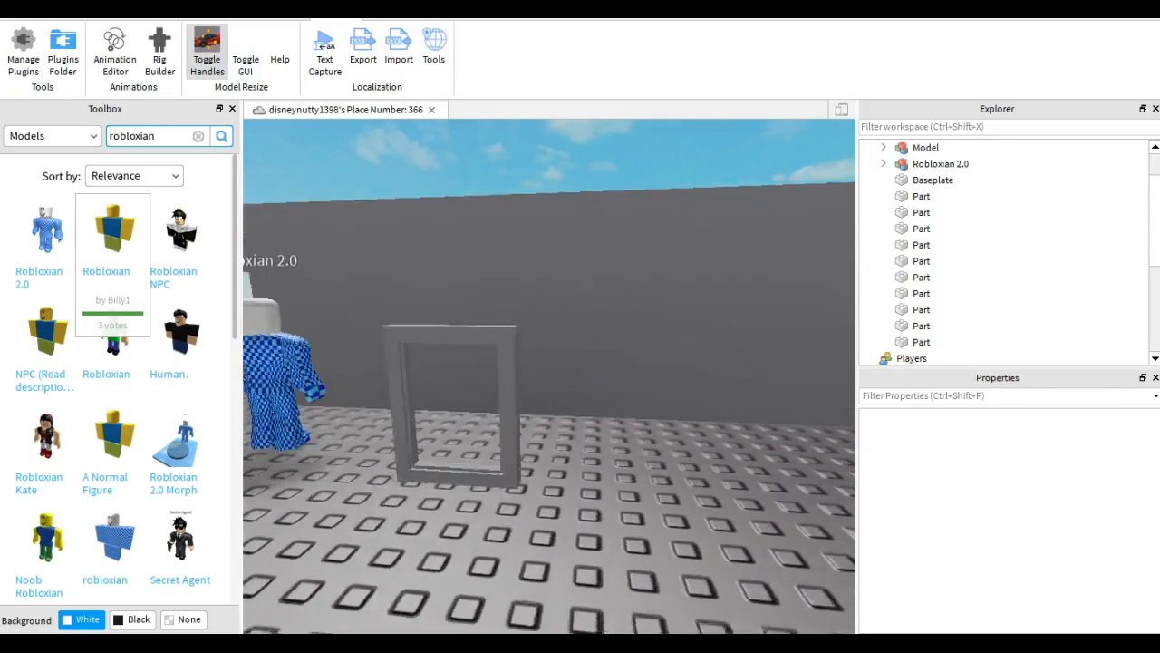
Move the window frame onto the long front wall beside the entrance and sink it down into the wall
{"action": "key", "text": "s"}
{"action": "left_click_drag", "start_coordinate": [460, 408], "coordinate": [652, 348]}
{"action": "key", "text": "e"}
{"action": "key", "text": "w"}
{"action": "key", "text": "s"}
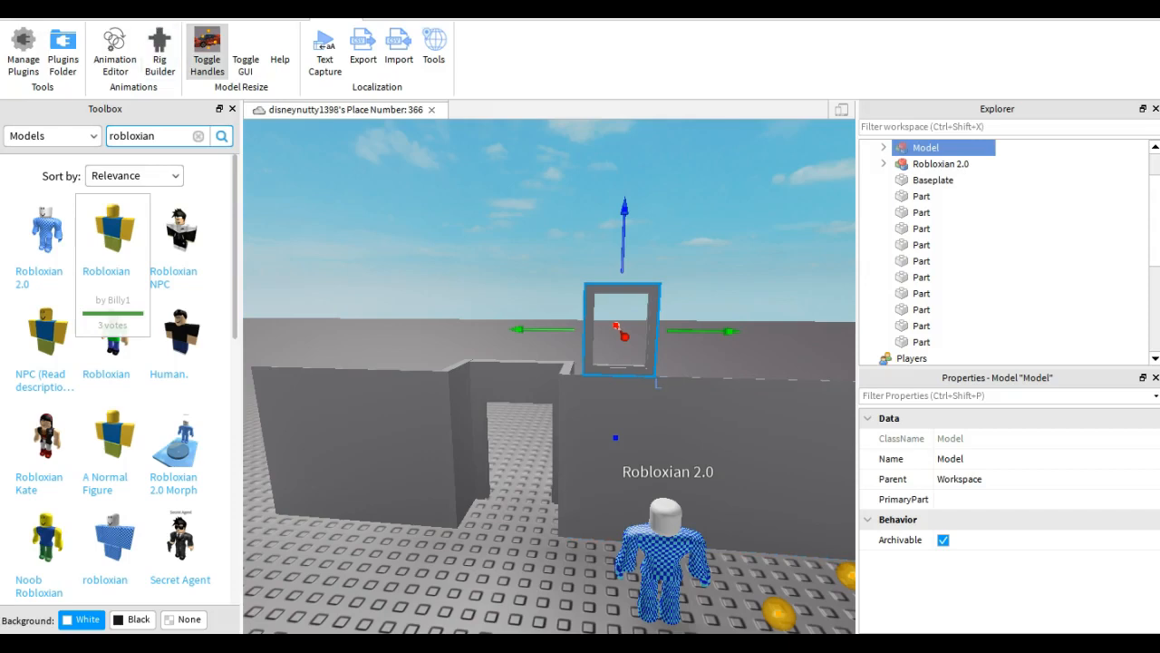
{"action": "key", "text": "w"}
{"action": "mouse_move", "coordinate": [652, 348]}
{"action": "right_mouse_down"}
{"action": "mouse_move", "coordinate": [734, 352]}
{"action": "mouse_move", "coordinate": [671, 350]}
{"action": "right_mouse_up"}
{"action": "left_click_drag", "start_coordinate": [532, 368], "coordinate": [536, 501]}
{"action": "key", "text": "e"}
{"action": "right_click_drag", "start_coordinate": [536, 501], "coordinate": [735, 516]}
{"action": "key", "text": "d"}
{"action": "key", "text": "a"}
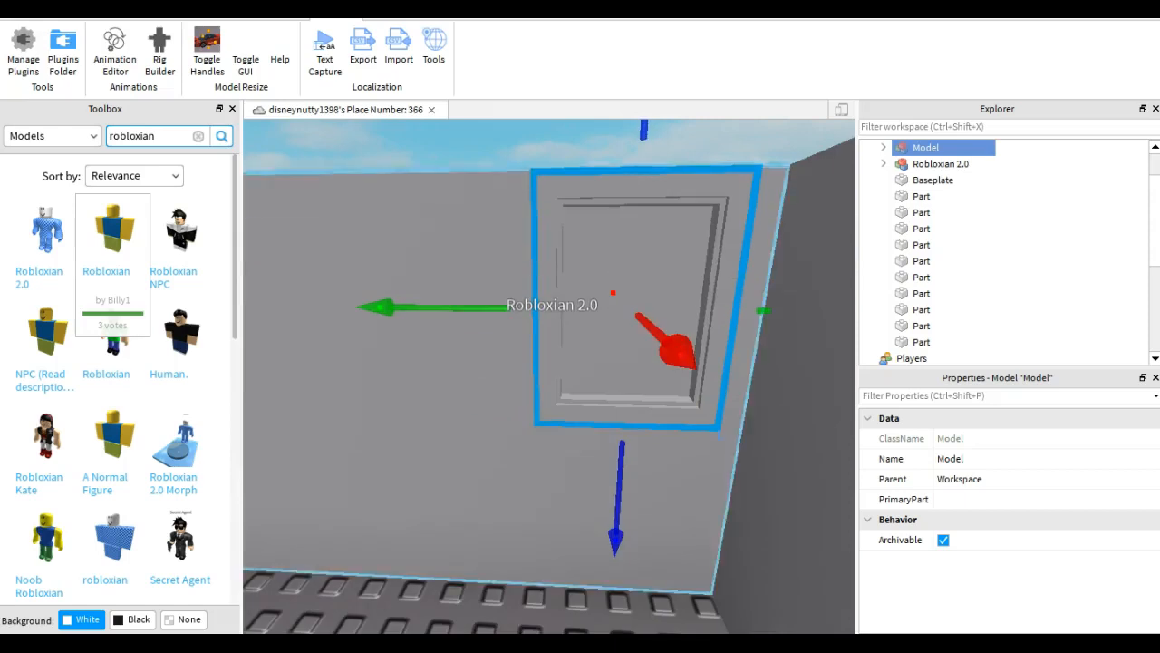
Lower the window frame to the wall's mid-height and adjust its position in the wall
{"action": "left_click_drag", "start_coordinate": [616, 541], "coordinate": [613, 585]}
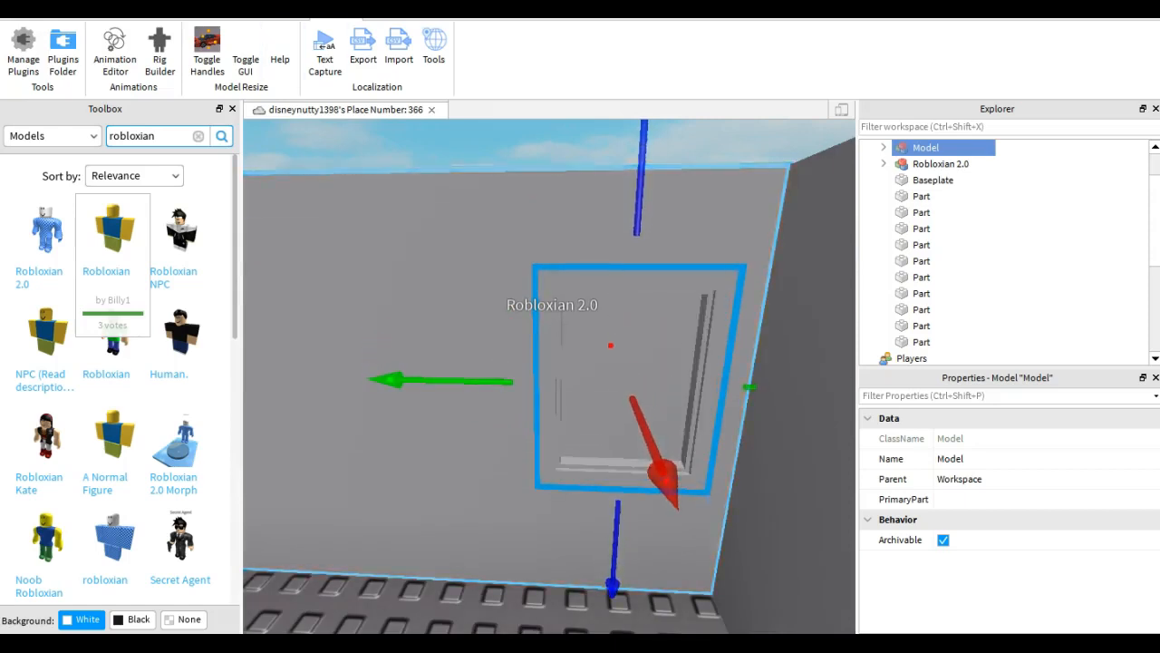
{"action": "key", "text": "d"}
{"action": "right_click_drag", "start_coordinate": [613, 544], "coordinate": [553, 542]}
{"action": "key", "text": "w"}
{"action": "right_click_drag", "start_coordinate": [689, 453], "coordinate": [607, 455]}
{"action": "left_click_drag", "start_coordinate": [625, 524], "coordinate": [637, 509]}
Examine from several angles how far the window frame protrudes from the faces of the front wall
{"action": "key", "text": "s"}
{"action": "right_click_drag", "start_coordinate": [636, 510], "coordinate": [816, 504]}
{"action": "key", "text": "w"}
{"action": "key", "text": "s"}
{"action": "right_click_drag", "start_coordinate": [553, 523], "coordinate": [408, 488]}
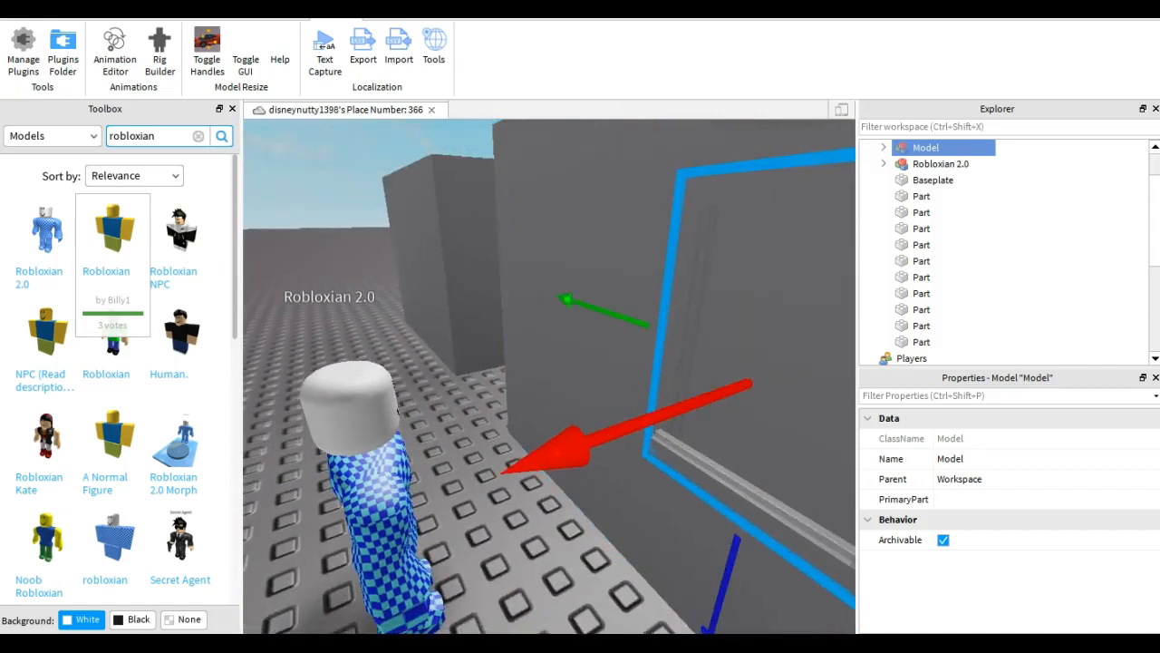
{"action": "left_click", "coordinate": [399, 411]}
{"action": "key", "text": "s"}
{"action": "key", "text": "w"}
{"action": "key", "text": "d"}
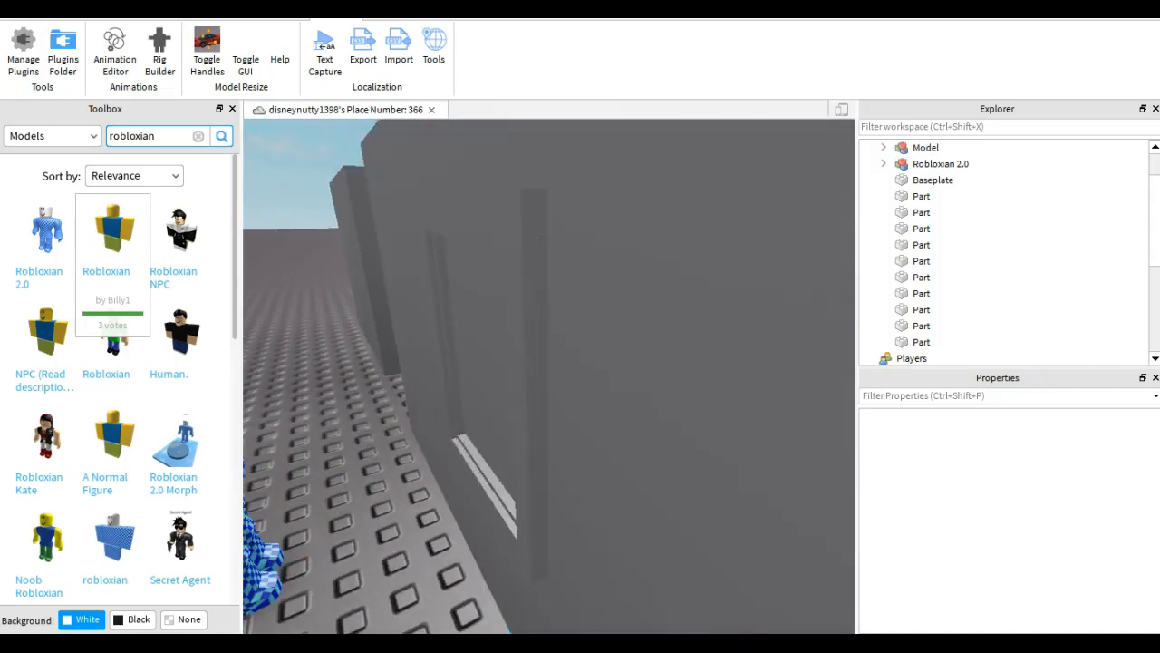
{"action": "key", "text": "s"}
{"action": "right_click_drag", "start_coordinate": [363, 408], "coordinate": [492, 411]}
Duplicate the window frame and slide the copy along the long front wall towards its outer end
{"action": "left_click", "coordinate": [492, 411]}
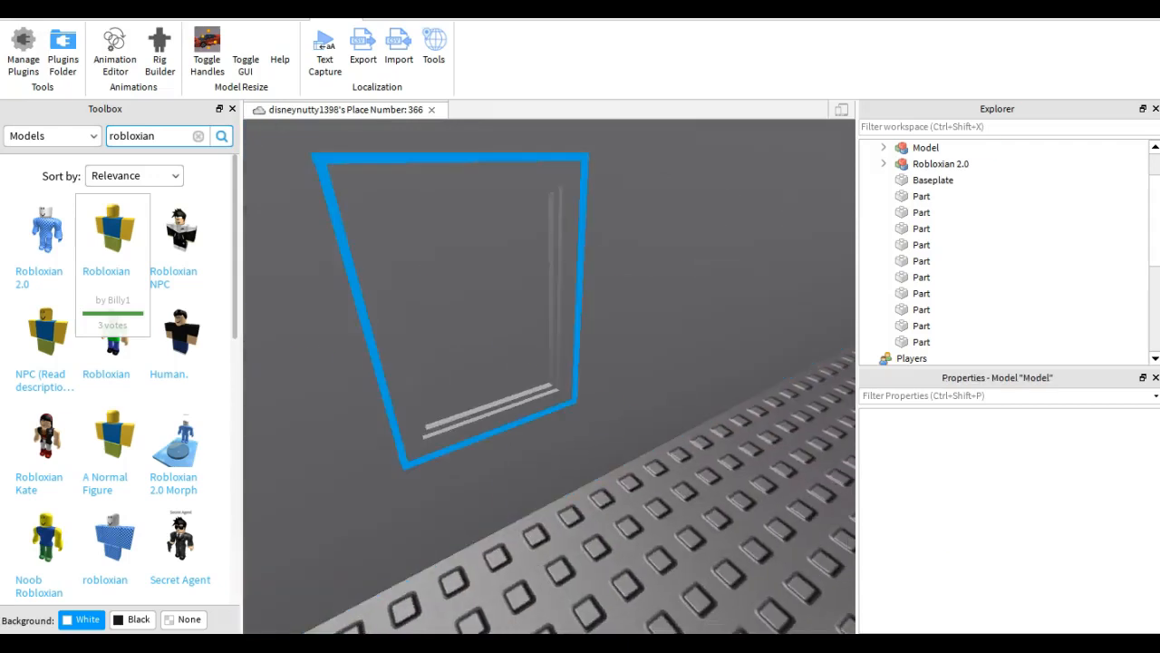
{"action": "key", "text": "s"}
{"action": "key", "text": "s"}
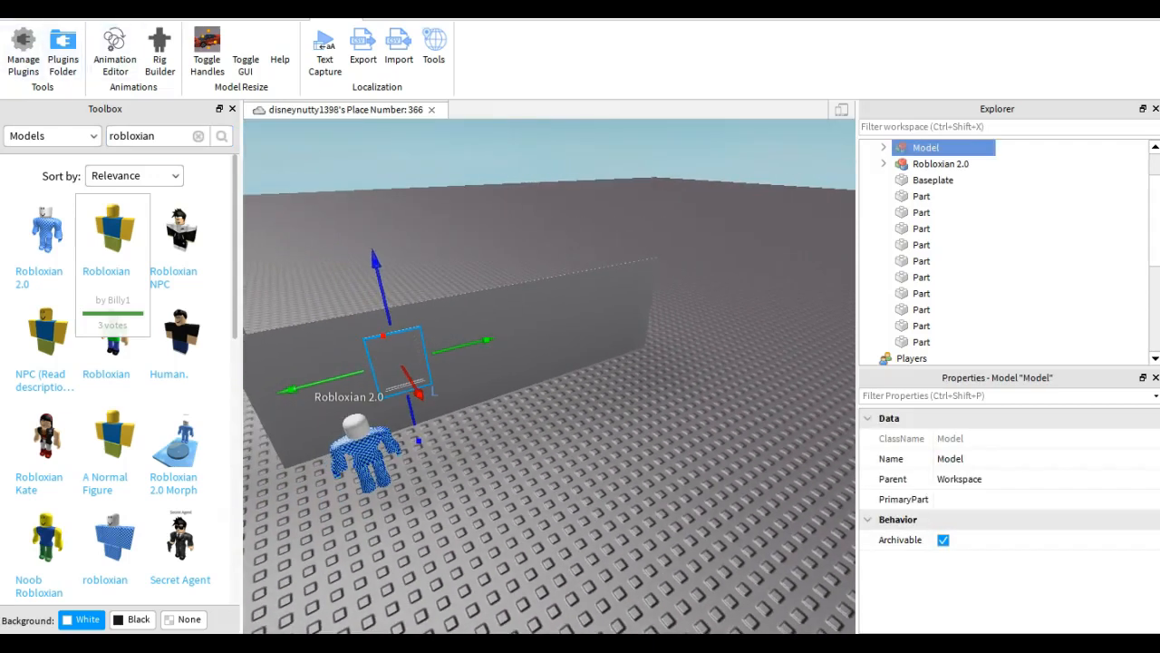
{"action": "left_click", "coordinate": [166, 12]}
{"action": "key", "text": "w"}
{"action": "left_click_drag", "start_coordinate": [424, 333], "coordinate": [662, 279]}
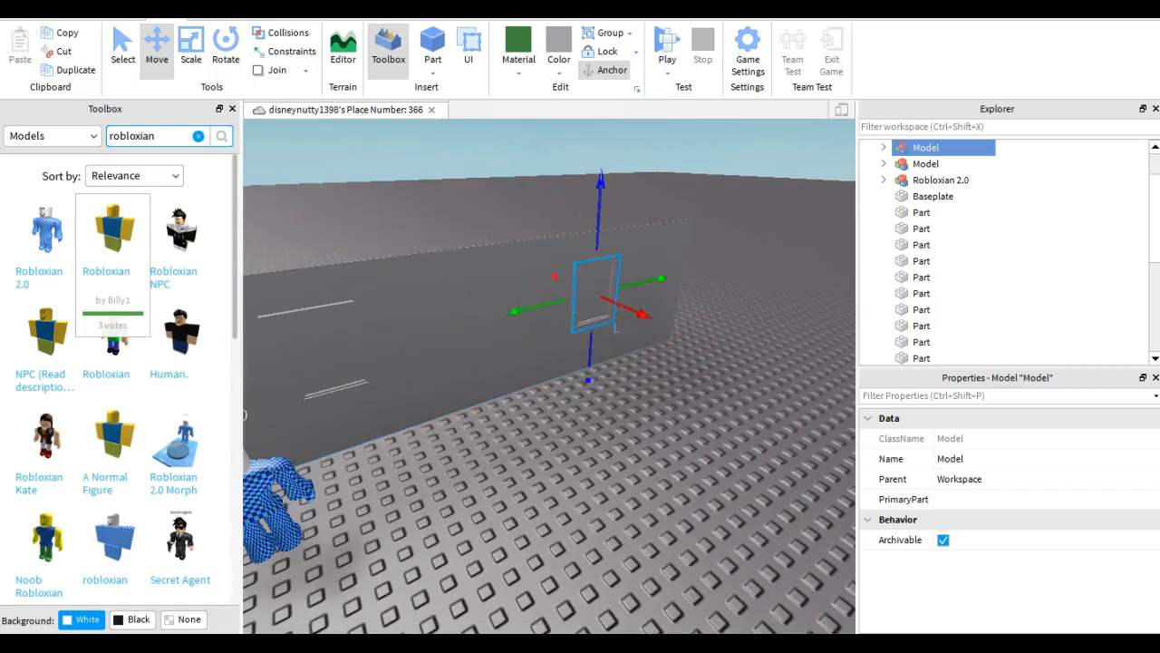
Shift the original window along the long wall, then duplicate it and centre the copy on the opposite front wall
{"action": "left_click", "coordinate": [317, 354]}
{"action": "left_click_drag", "start_coordinate": [426, 332], "coordinate": [500, 315]}
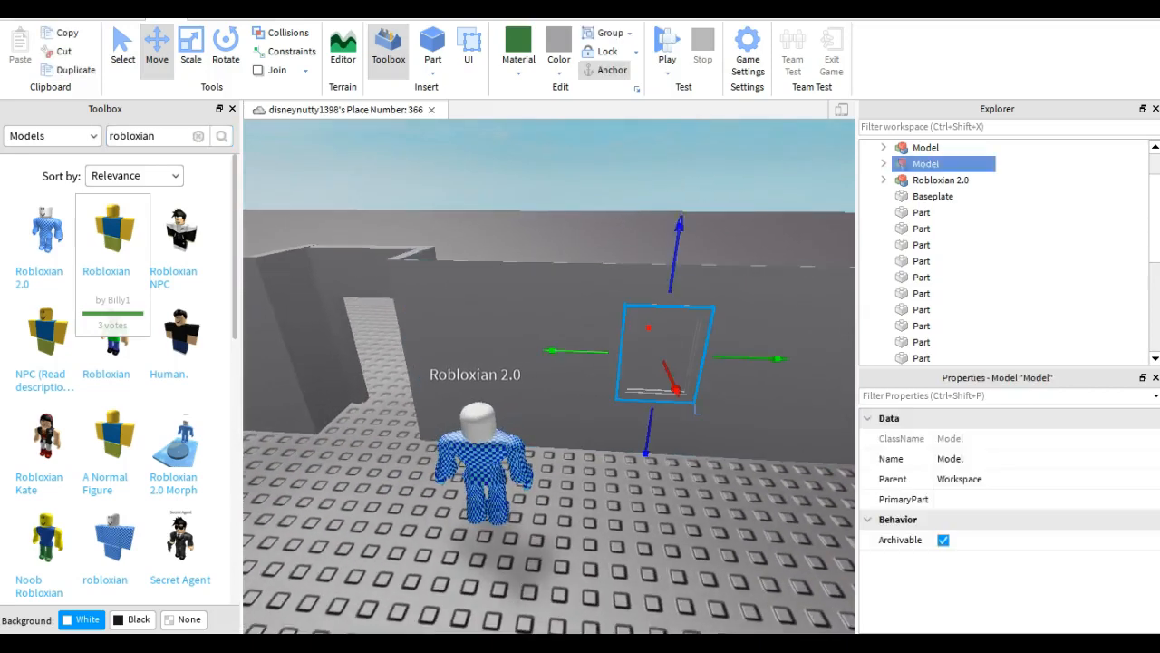
{"action": "key", "text": "ctrl+d"}
{"action": "key", "text": "f"}
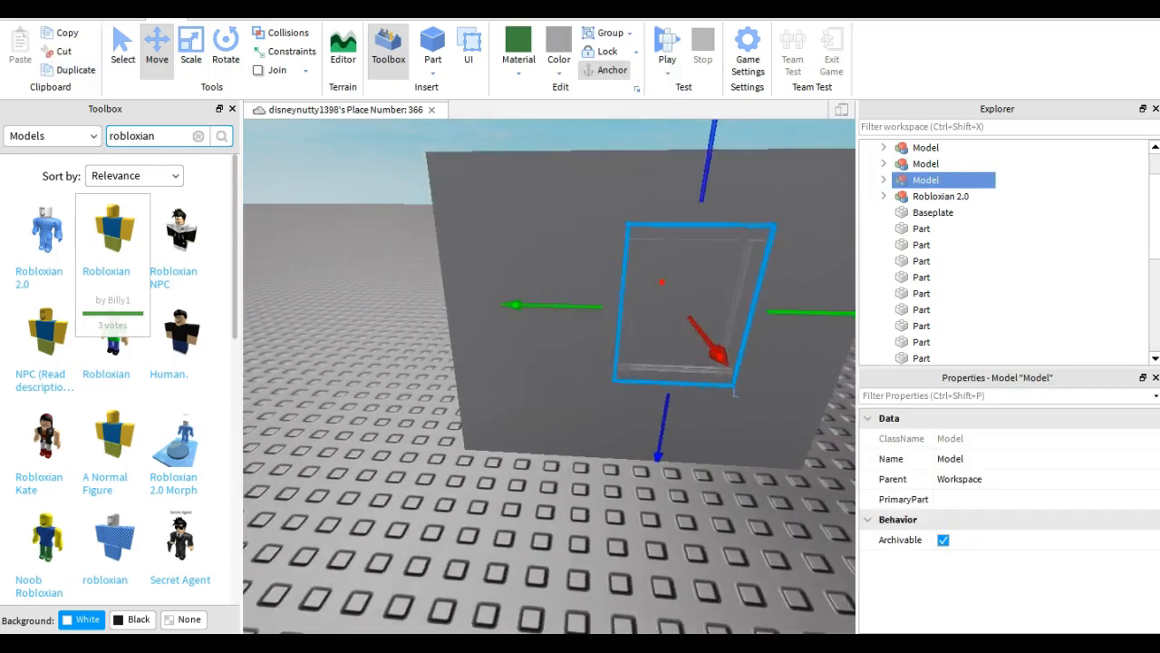
{"action": "left_click_drag", "start_coordinate": [413, 302], "coordinate": [496, 306]}
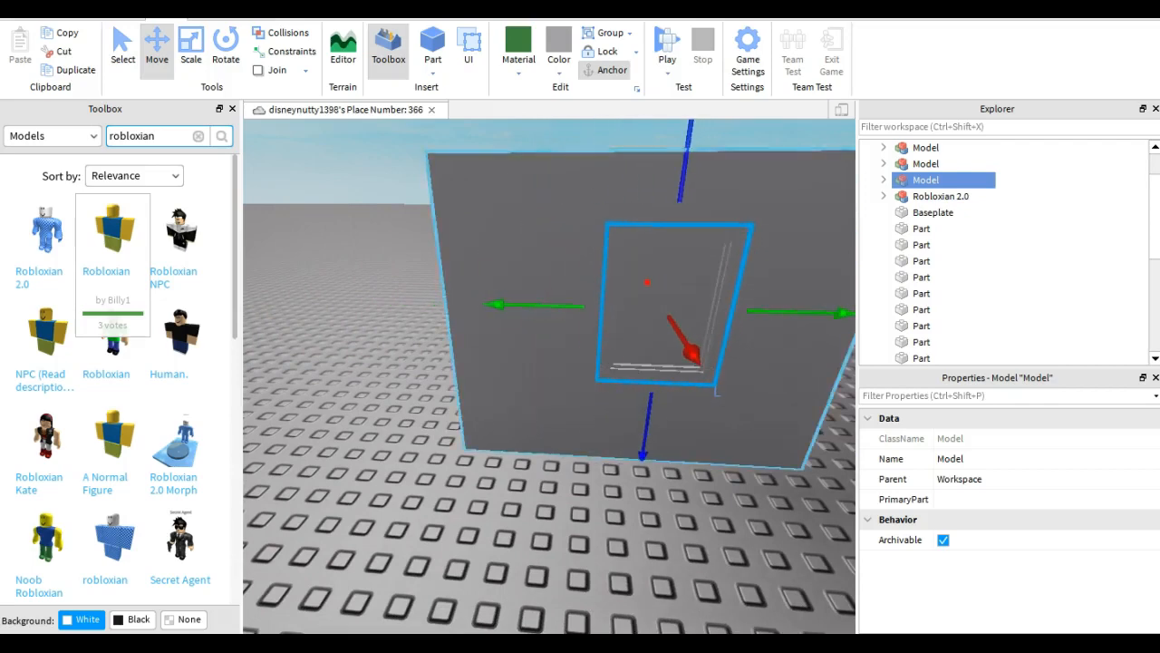
Insert a new block part at the outer window of the long front wall
{"action": "left_click", "coordinate": [437, 372]}
{"action": "scroll", "coordinate": [437, 372], "scroll_direction": "down", "scroll_amount": 2}
{"action": "scroll", "coordinate": [549, 377], "scroll_direction": "down", "scroll_amount": 5}
{"action": "right_click_drag", "start_coordinate": [549, 377], "coordinate": [607, 344]}
{"action": "scroll", "coordinate": [607, 344], "scroll_direction": "up", "scroll_amount": 5}
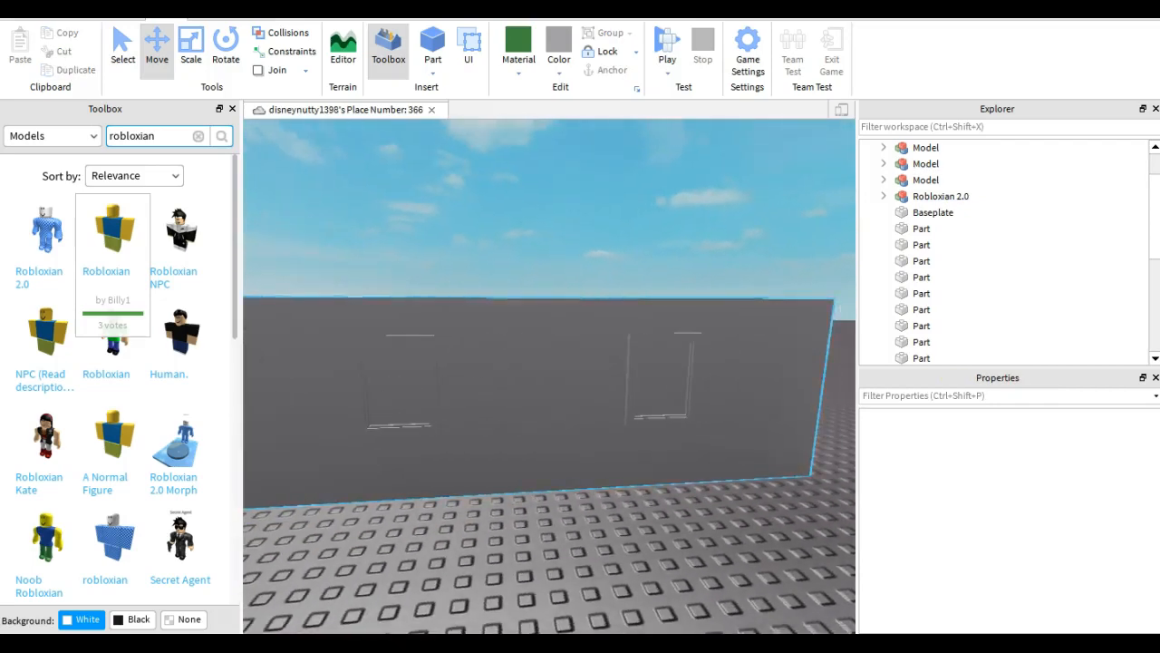
{"action": "scroll", "coordinate": [549, 376], "scroll_direction": "up", "scroll_amount": 6}
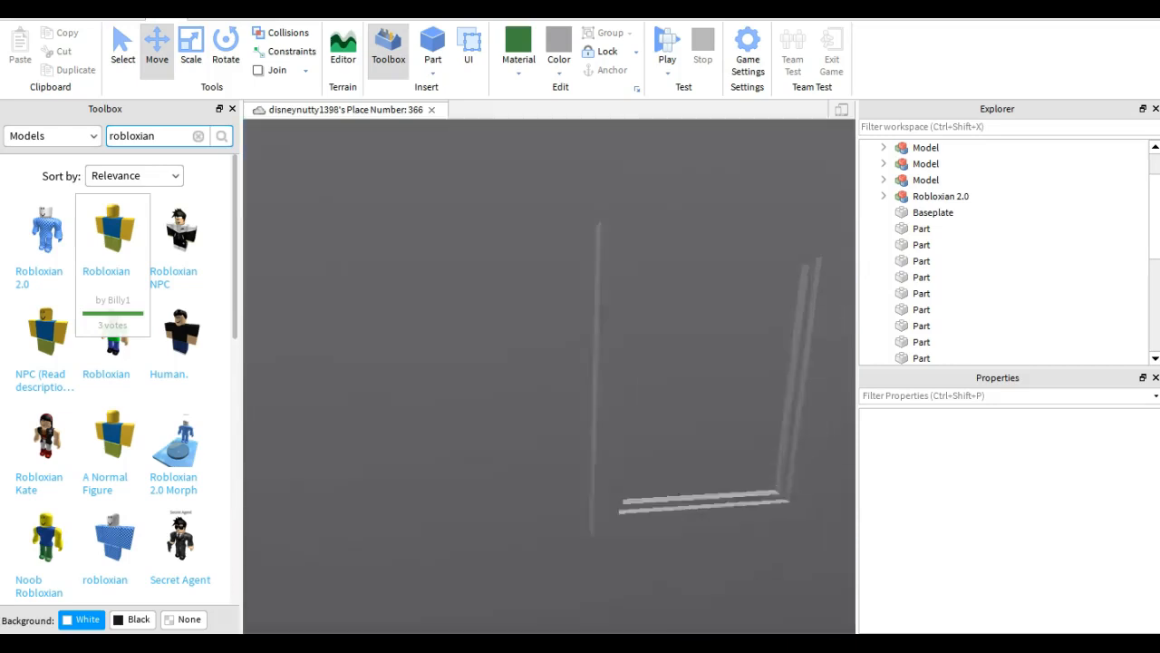
{"action": "left_click", "coordinate": [432, 42]}
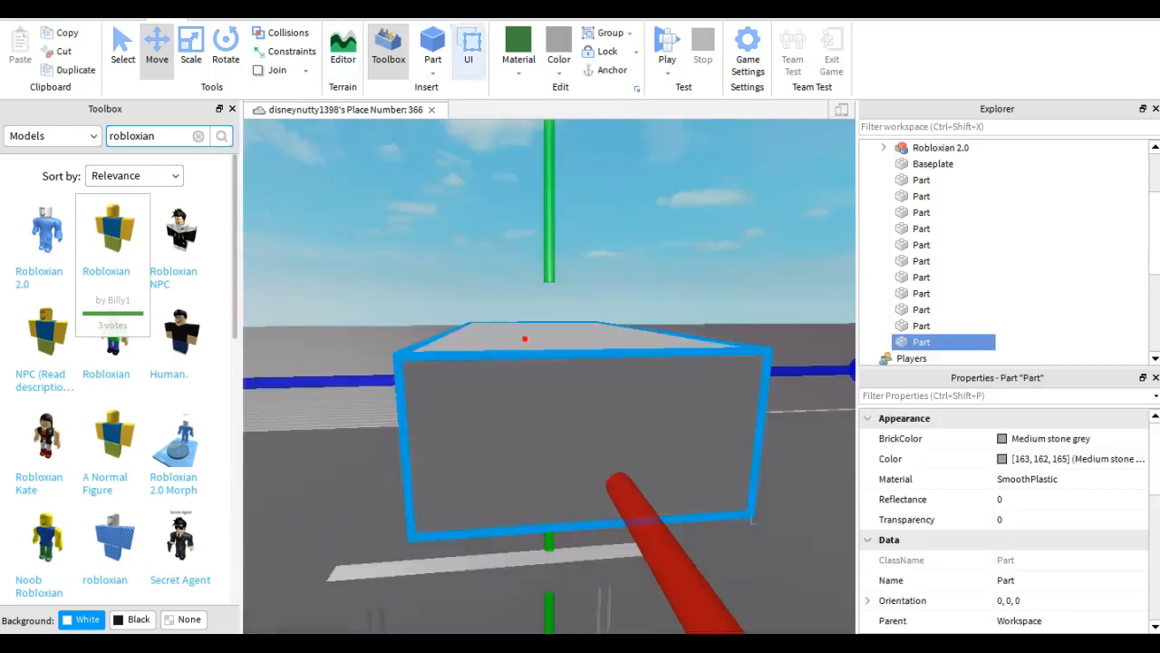
{"action": "left_click_drag", "start_coordinate": [544, 408], "coordinate": [553, 494]}
{"action": "scroll", "coordinate": [553, 494], "scroll_direction": "down", "scroll_amount": 4}
{"action": "scroll", "coordinate": [549, 454], "scroll_direction": "down", "scroll_amount": 5}
Position the new block inside the window frame and push it into the wall
{"action": "left_click_drag", "start_coordinate": [513, 571], "coordinate": [540, 462]}
{"action": "scroll", "coordinate": [540, 462], "scroll_direction": "up", "scroll_amount": 4}
{"action": "right_click_drag", "start_coordinate": [540, 462], "coordinate": [635, 453]}
{"action": "scroll", "coordinate": [549, 376], "scroll_direction": "down", "scroll_amount": 3}
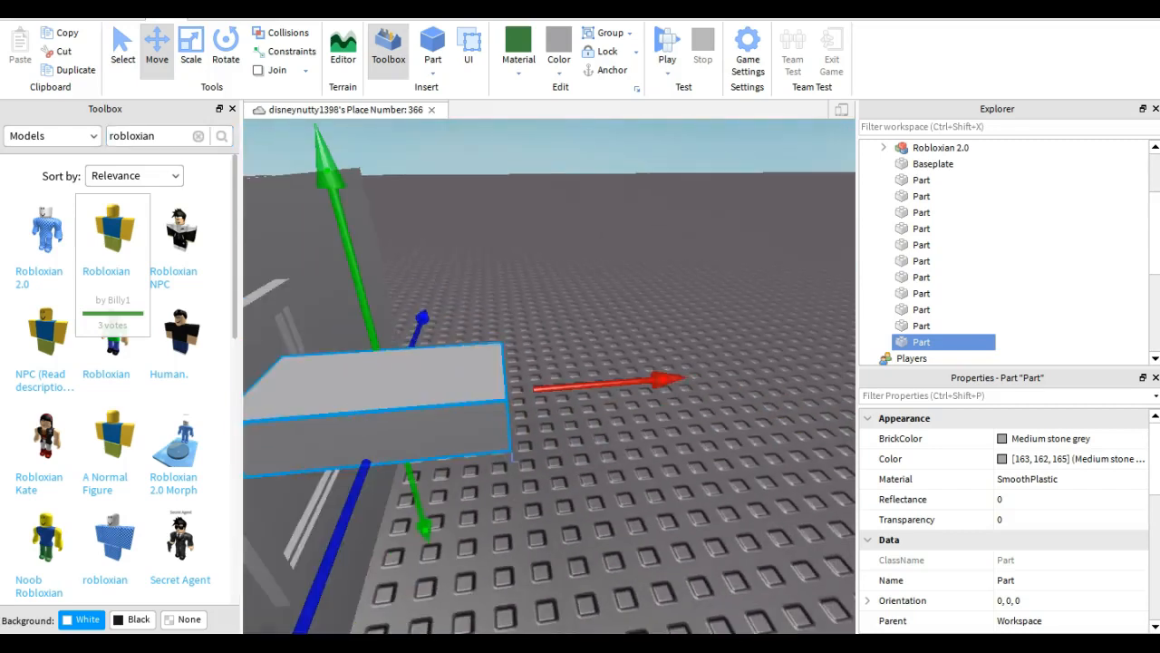
{"action": "left_click_drag", "start_coordinate": [669, 379], "coordinate": [549, 389]}
Thin the block from both faces of the wall until it fits within the window frame's depth
{"action": "scroll", "coordinate": [549, 389], "scroll_direction": "down", "scroll_amount": 3}
{"action": "right_click_drag", "start_coordinate": [549, 389], "coordinate": [399, 376]}
{"action": "scroll", "coordinate": [508, 381], "scroll_direction": "up", "scroll_amount": 3}
{"action": "scroll", "coordinate": [549, 377], "scroll_direction": "down", "scroll_amount": 4}
{"action": "left_click", "coordinate": [191, 47]}
{"action": "scroll", "coordinate": [408, 381], "scroll_direction": "down", "scroll_amount": 3}
{"action": "left_click_drag", "start_coordinate": [336, 420], "coordinate": [409, 399]}
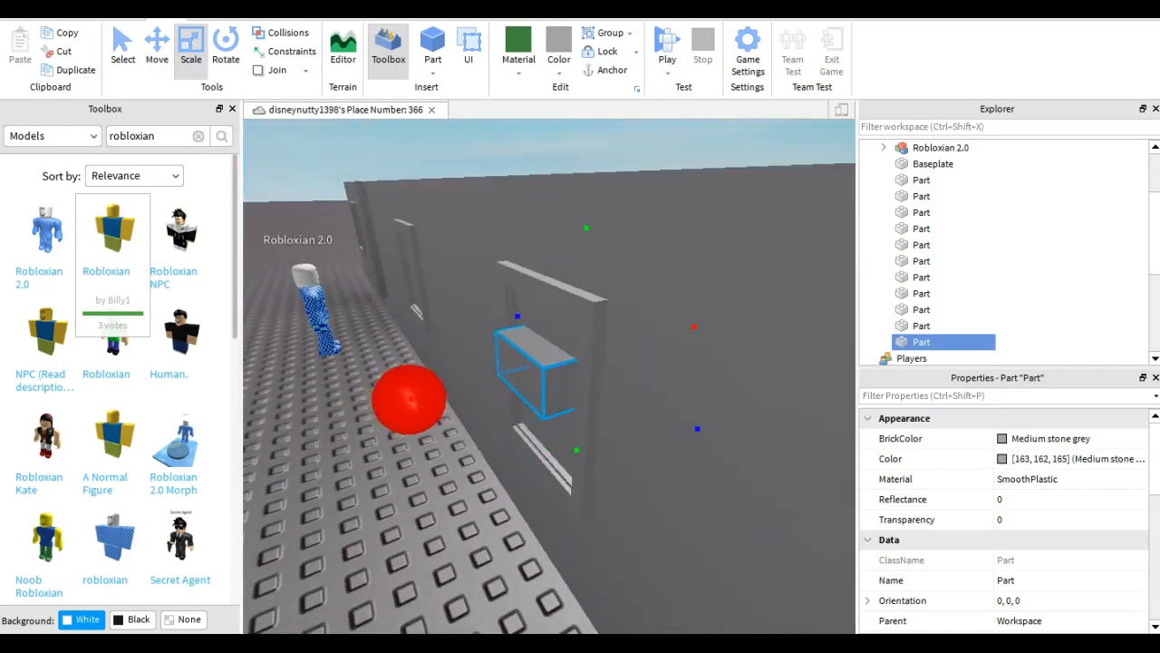
{"action": "right_click_drag", "start_coordinate": [428, 395], "coordinate": [244, 395]}
{"action": "left_click_drag", "start_coordinate": [764, 402], "coordinate": [626, 391]}
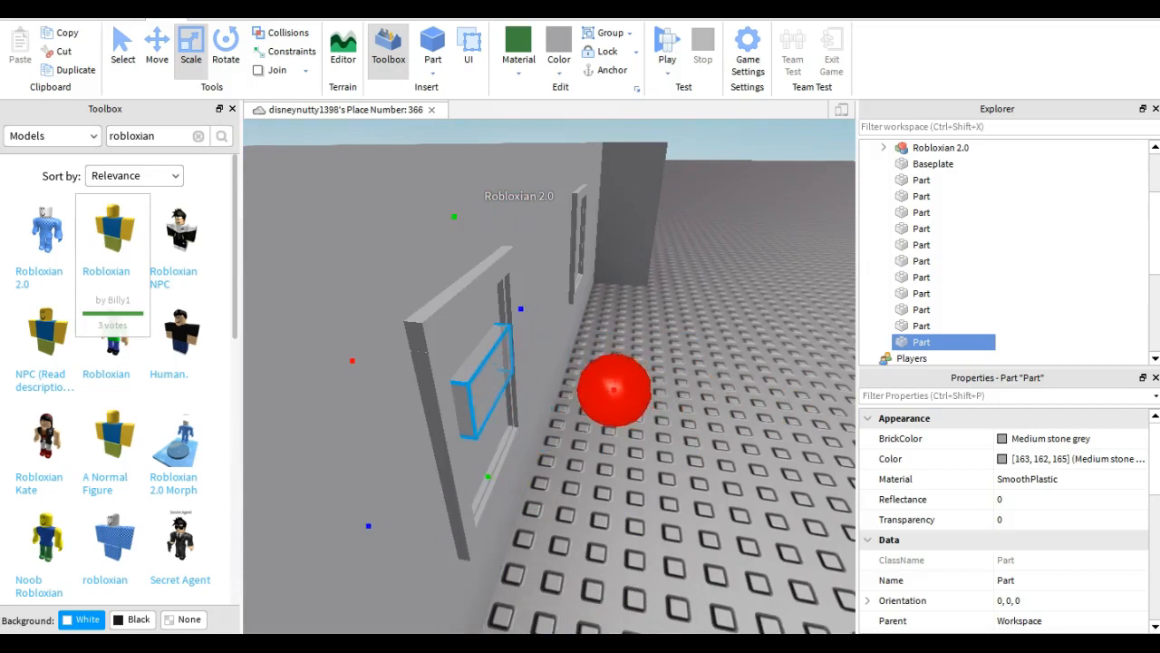
Stretch the block vertically from the frame's bottom bar to its top bar
{"action": "scroll", "coordinate": [614, 390], "scroll_direction": "up", "scroll_amount": 2}
{"action": "right_click_drag", "start_coordinate": [613, 390], "coordinate": [507, 444]}
{"action": "left_click_drag", "start_coordinate": [528, 349], "coordinate": [526, 476]}
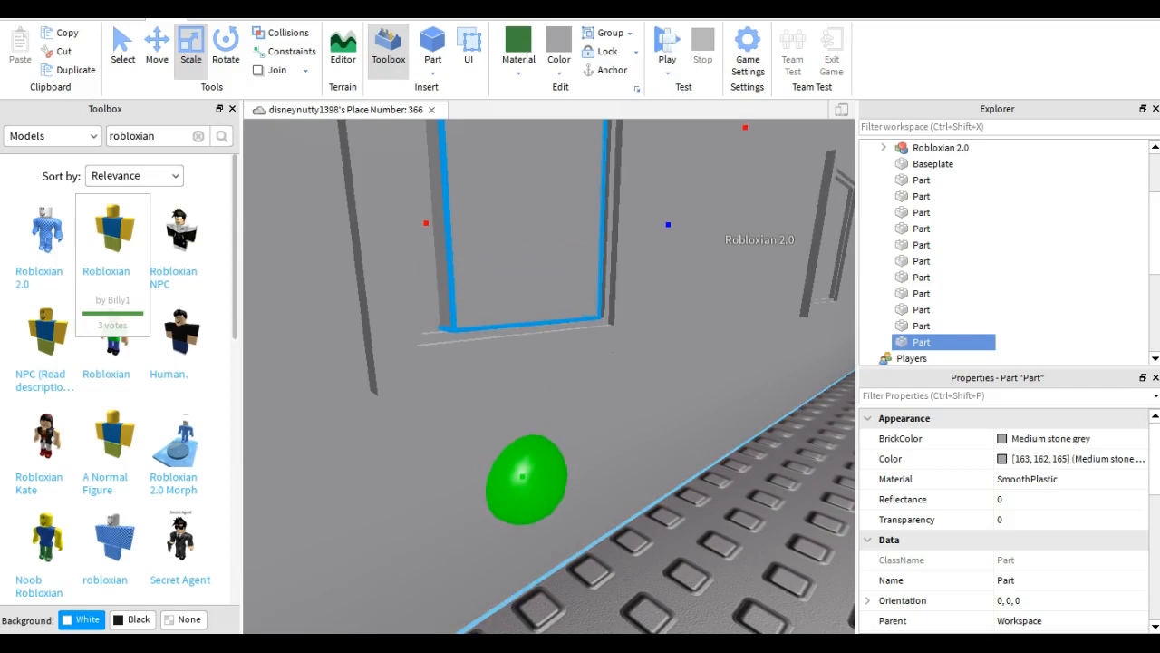
{"action": "right_click_drag", "start_coordinate": [526, 479], "coordinate": [385, 385]}
{"action": "scroll", "coordinate": [550, 376], "scroll_direction": "up", "scroll_amount": 2}
{"action": "key", "text": "q"}
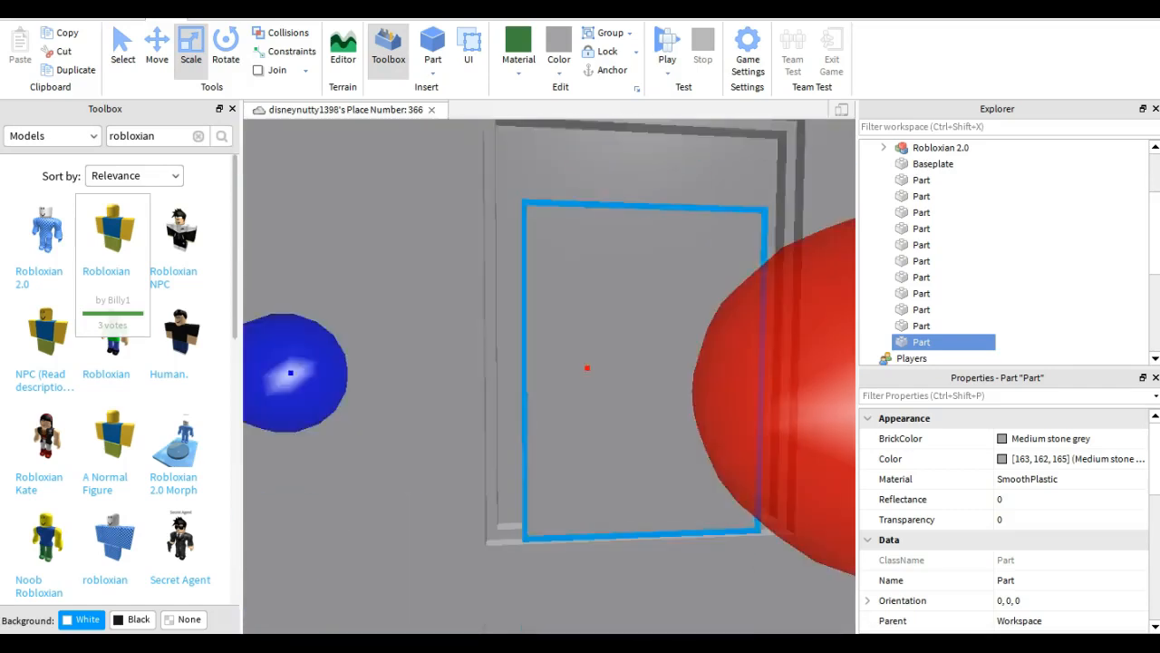
{"action": "key", "text": "e"}
{"action": "key", "text": "q"}
{"action": "left_click_drag", "start_coordinate": [639, 242], "coordinate": [596, 139]}
Widen the block sideways until it fills the window frame from side to side
{"action": "key", "text": "e"}
{"action": "key", "text": "q"}
{"action": "key", "text": "s"}
{"action": "key", "text": "d"}
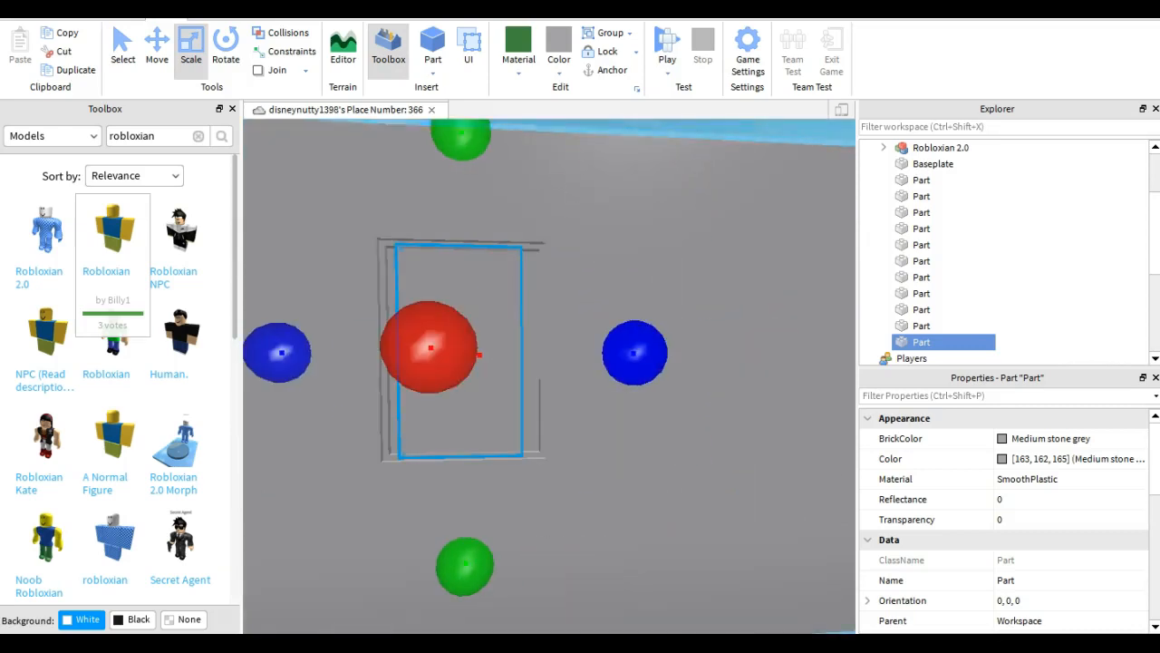
{"action": "key", "text": "a"}
{"action": "left_click_drag", "start_coordinate": [460, 353], "coordinate": [444, 352]}
{"action": "key", "text": "a"}
{"action": "right_click_drag", "start_coordinate": [444, 353], "coordinate": [362, 354]}
{"action": "key", "text": "d"}
{"action": "key", "text": "s"}
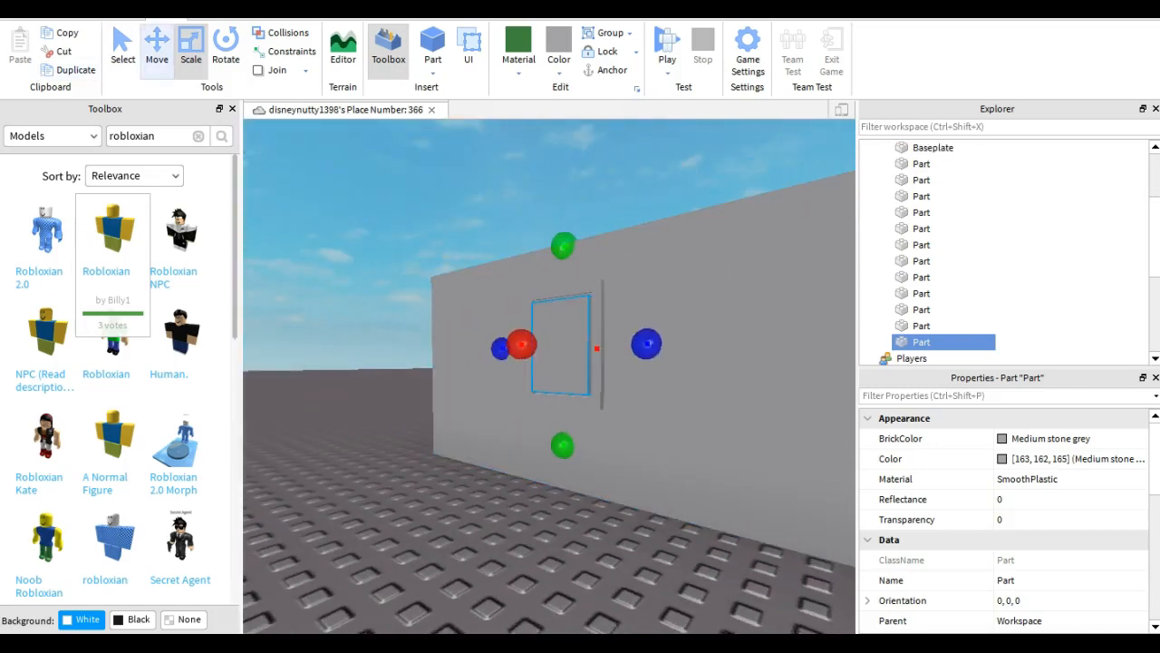
Duplicate the window filler block and move the copies along the walls into the other two window frames
{"action": "key", "text": "ctrl+2"}
{"action": "right_click_drag", "start_coordinate": [562, 363], "coordinate": [589, 390]}
{"action": "scroll", "coordinate": [550, 376], "scroll_direction": "up", "scroll_amount": 3}
{"action": "scroll", "coordinate": [549, 376], "scroll_direction": "down", "scroll_amount": 2}
{"action": "left_click_drag", "start_coordinate": [480, 238], "coordinate": [476, 238]}
{"action": "left_click", "coordinate": [70, 70]}
{"action": "mouse_move", "coordinate": [549, 377]}
{"action": "right_mouse_down"}
{"action": "mouse_move", "coordinate": [617, 377]}
{"action": "mouse_move", "coordinate": [553, 377]}
{"action": "right_mouse_up"}
{"action": "left_click_drag", "start_coordinate": [721, 300], "coordinate": [746, 300]}
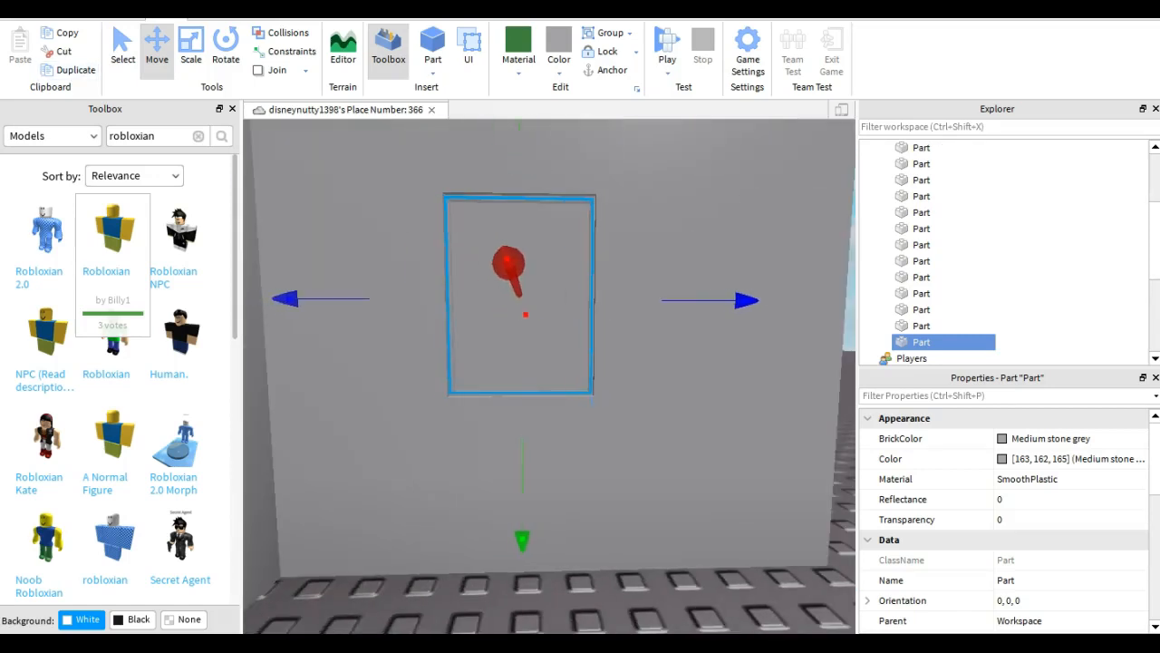
Examine the entrance and the filled windows from behind and from the front
{"action": "scroll", "coordinate": [549, 408], "scroll_direction": "down", "scroll_amount": 5}
{"action": "left_click", "coordinate": [299, 390]}
{"action": "scroll", "coordinate": [299, 390], "scroll_direction": "up", "scroll_amount": 3}
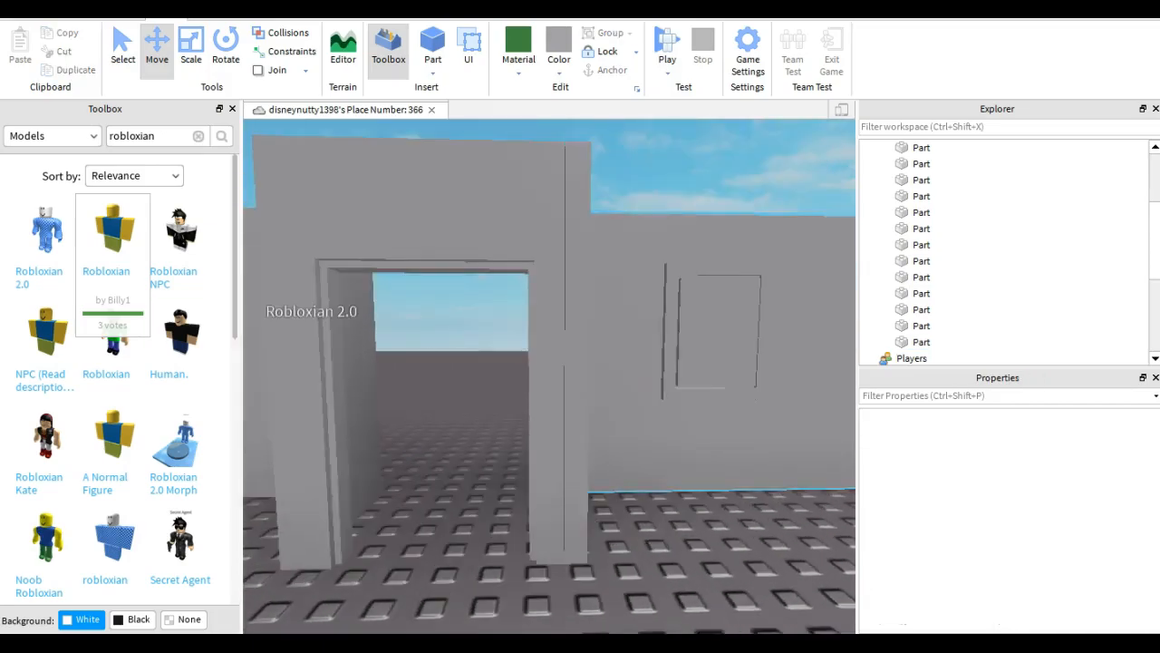
{"action": "right_click_drag", "start_coordinate": [550, 376], "coordinate": [635, 376]}
{"action": "scroll", "coordinate": [550, 377], "scroll_direction": "down", "scroll_amount": 5}
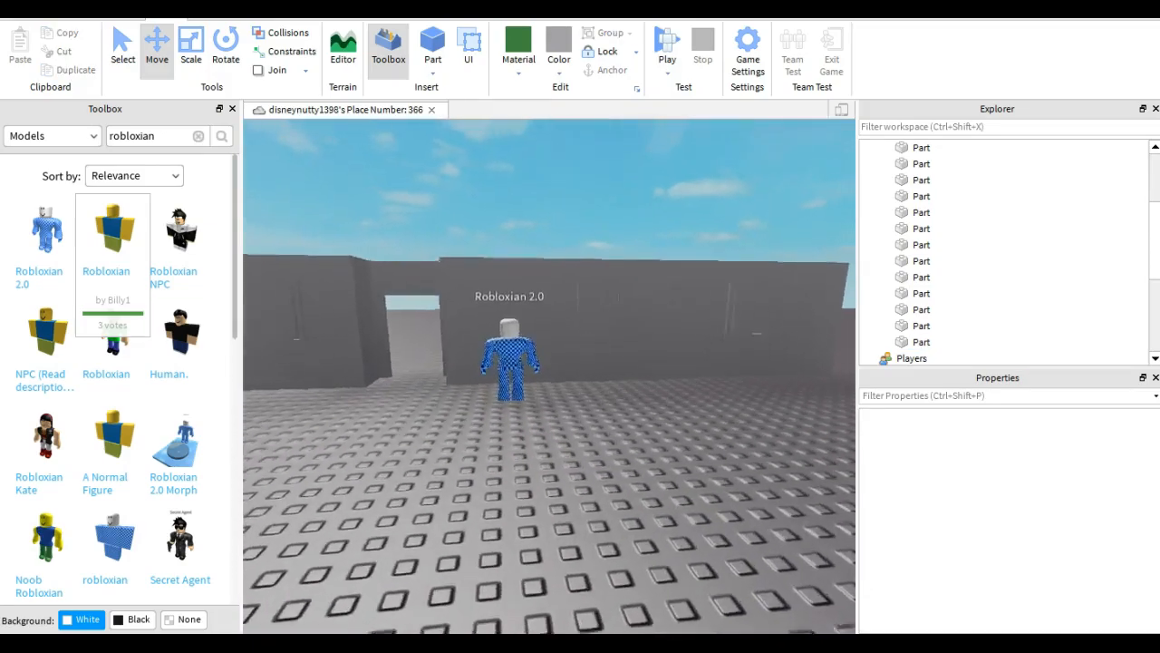
{"action": "scroll", "coordinate": [550, 376], "scroll_direction": "up", "scroll_amount": 3}
{"action": "right_click_drag", "start_coordinate": [493, 376], "coordinate": [492, 462]}
{"action": "scroll", "coordinate": [378, 526], "scroll_direction": "down", "scroll_amount": 6}
{"action": "left_click_drag", "start_coordinate": [492, 466], "coordinate": [621, 573]}
{"action": "scroll", "coordinate": [550, 376], "scroll_direction": "up", "scroll_amount": 2}
{"action": "left_click", "coordinate": [550, 453]}
{"action": "scroll", "coordinate": [550, 376], "scroll_direction": "up", "scroll_amount": 6}
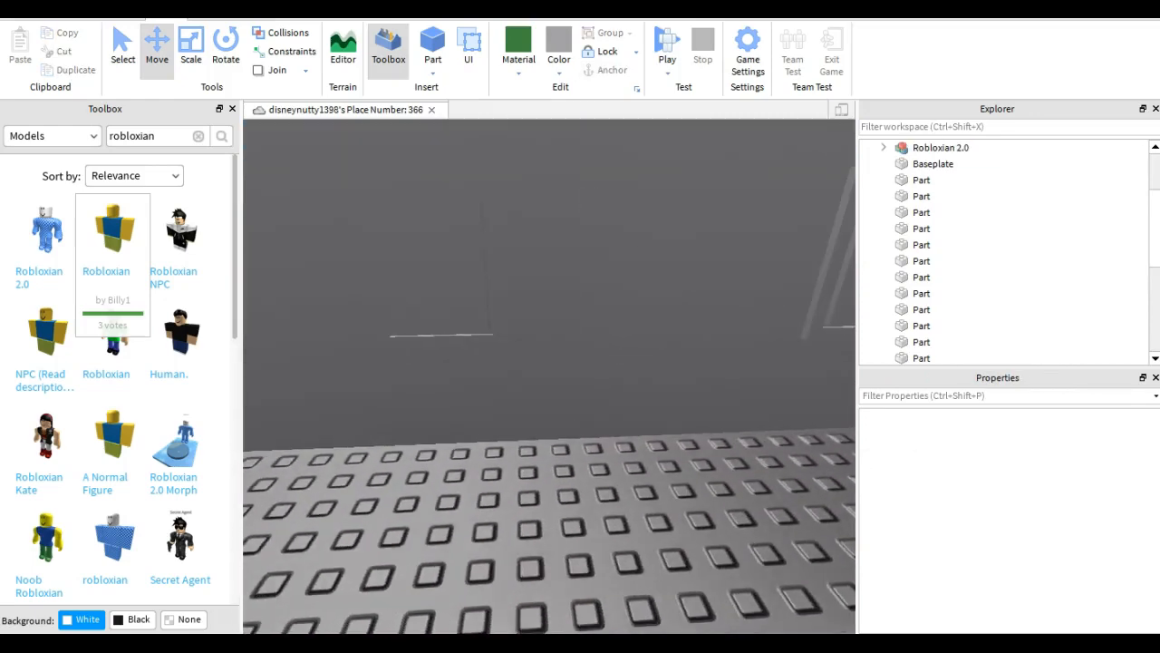
Negate the filler block in one window of the long wall
{"action": "key", "text": "a"}
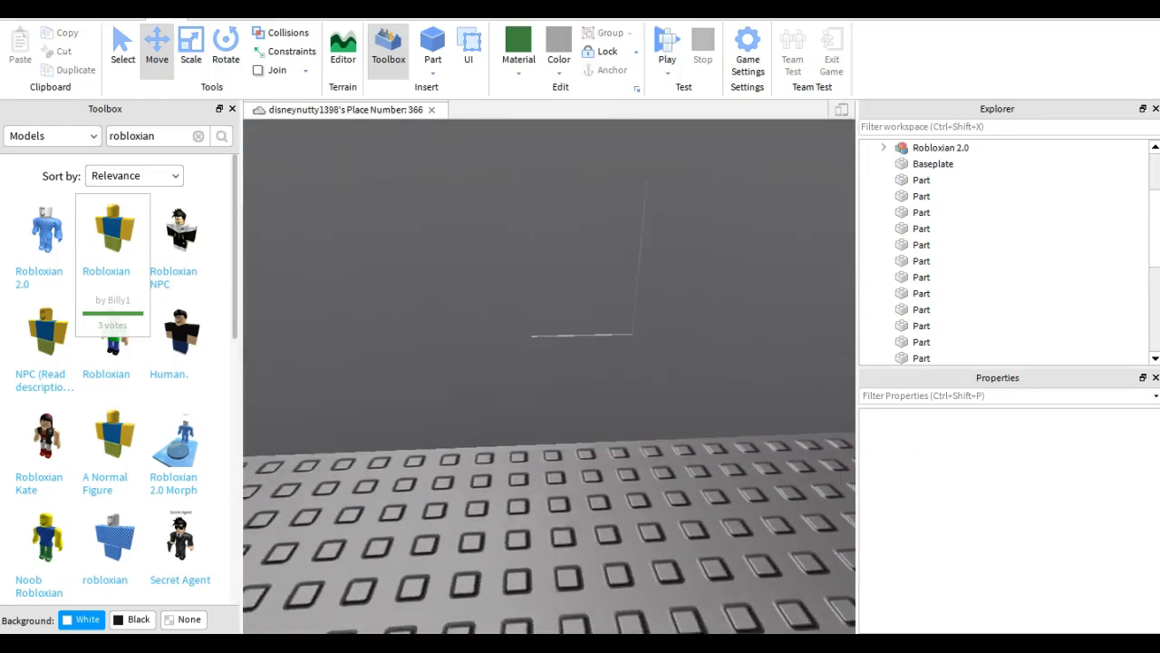
{"action": "key", "text": "s"}
{"action": "key", "text": "w"}
{"action": "left_click", "coordinate": [578, 290]}
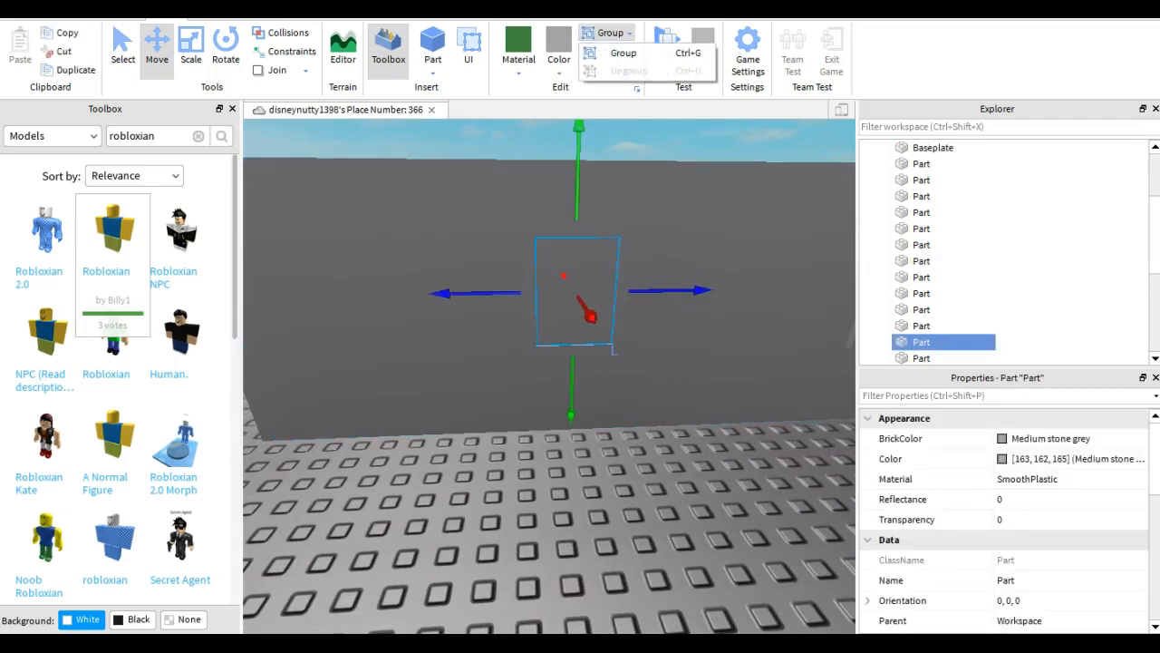
{"action": "left_click", "coordinate": [629, 34]}
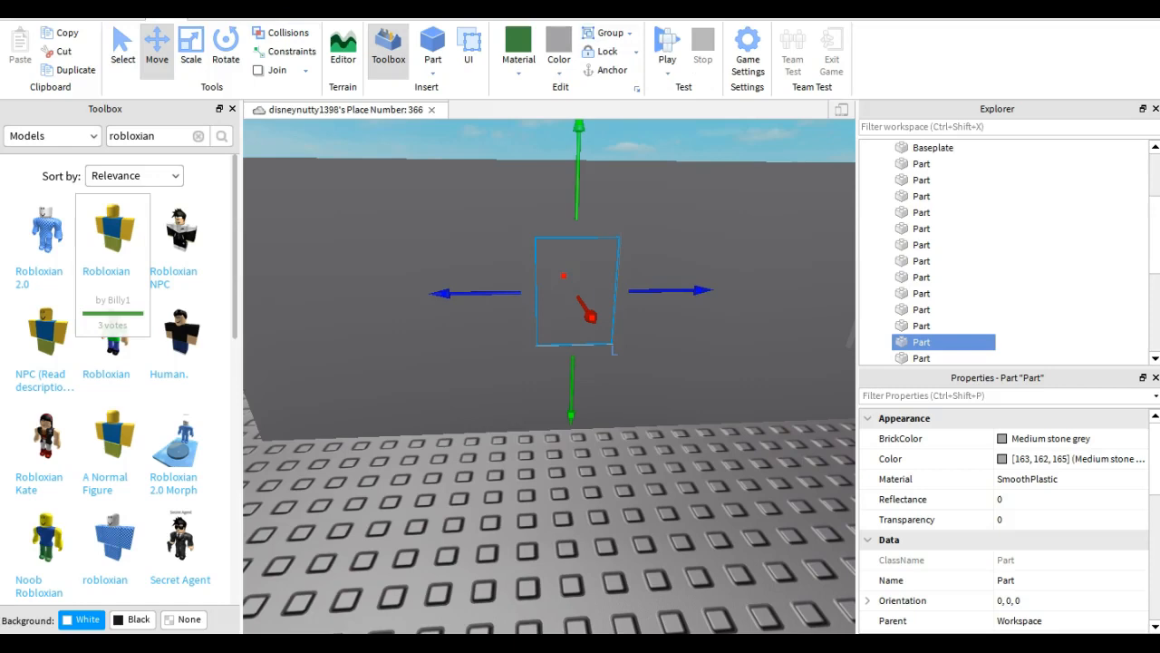
{"action": "left_click", "coordinate": [210, 12]}
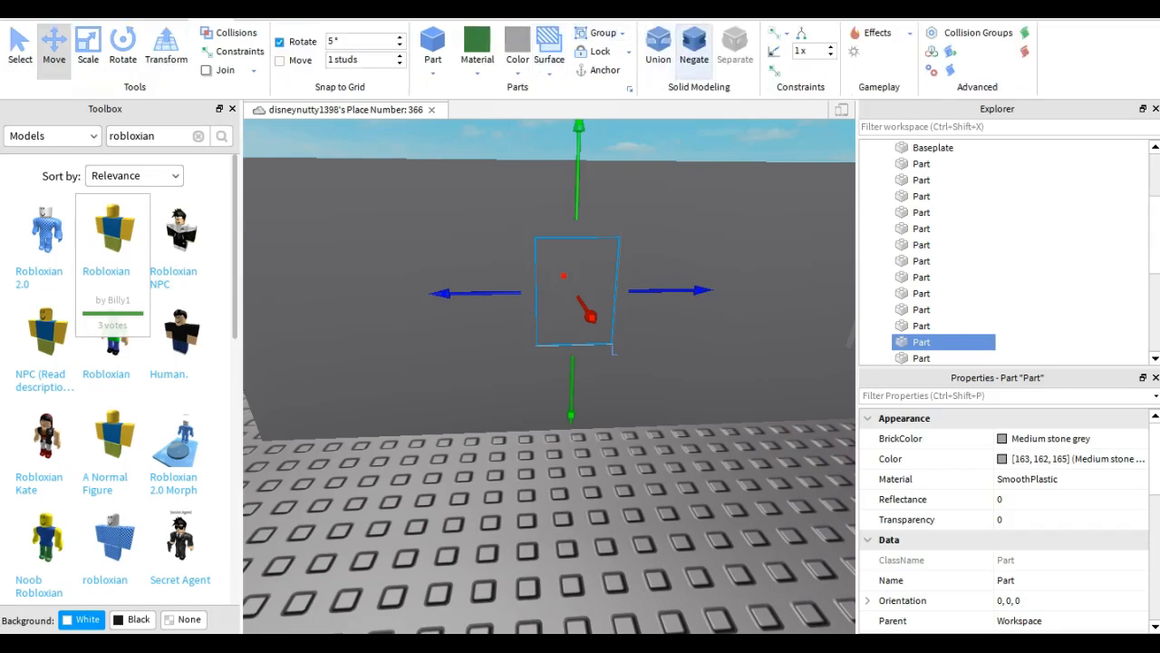
{"action": "left_click", "coordinate": [694, 46]}
{"action": "left_click", "coordinate": [571, 140]}
Negate the filler blocks in the long wall's other window and in the short wall's window
{"action": "key", "text": "d"}
{"action": "left_click", "coordinate": [644, 287]}
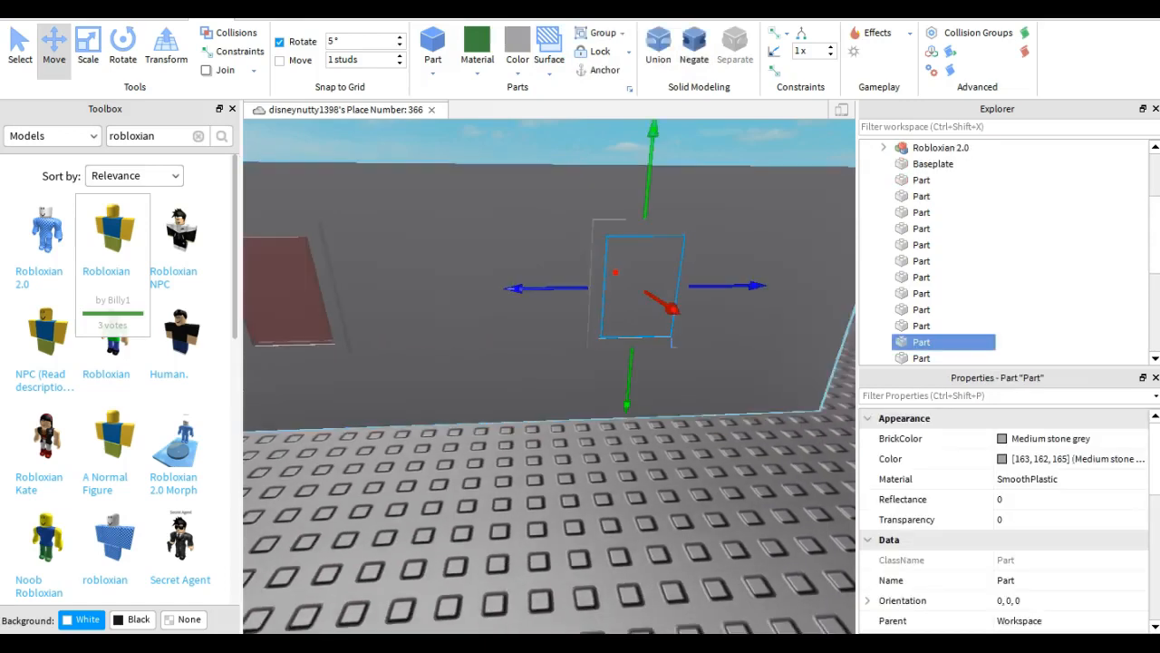
{"action": "left_click", "coordinate": [694, 45]}
{"action": "left_click", "coordinate": [634, 140]}
{"action": "key", "text": "a"}
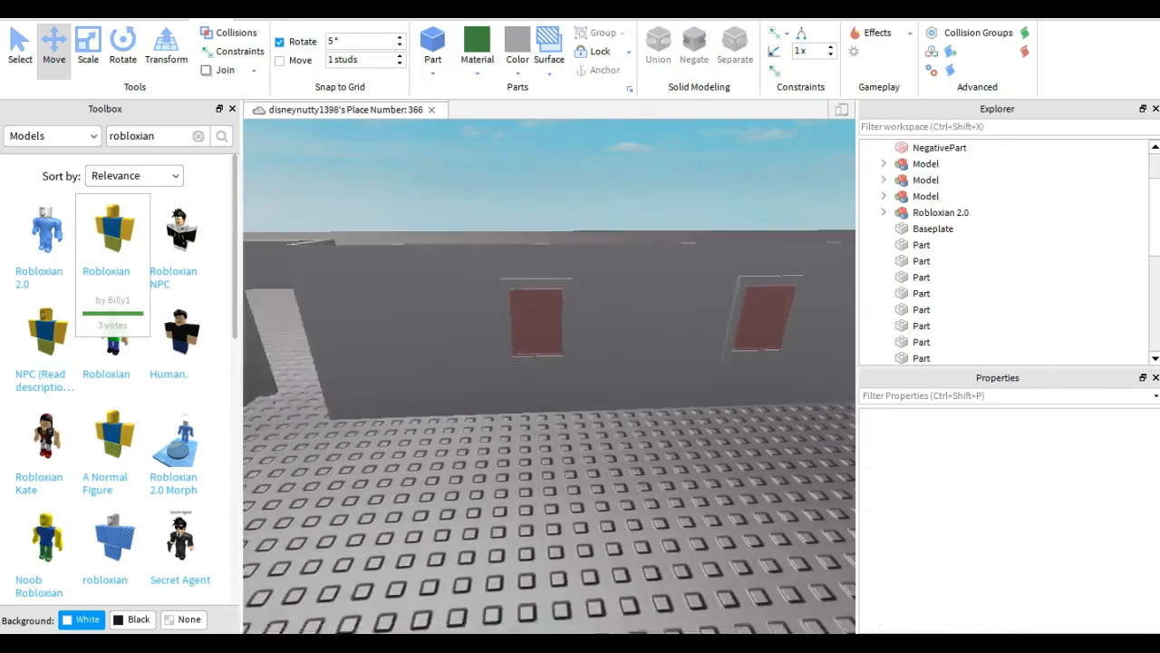
{"action": "left_click", "coordinate": [643, 311]}
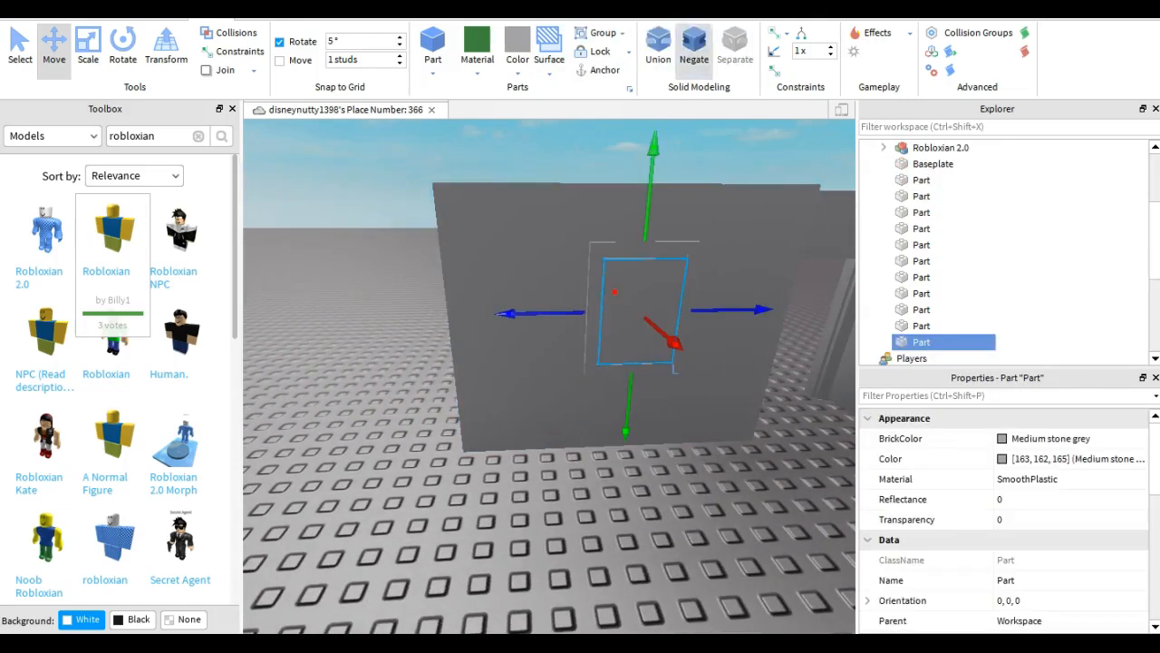
{"action": "left_click", "coordinate": [694, 46]}
{"action": "left_click", "coordinate": [580, 141]}
Examine the whole building front with its three negated window blocks
{"action": "key", "text": "d"}
{"action": "key", "text": "s"}
{"action": "key", "text": "a"}
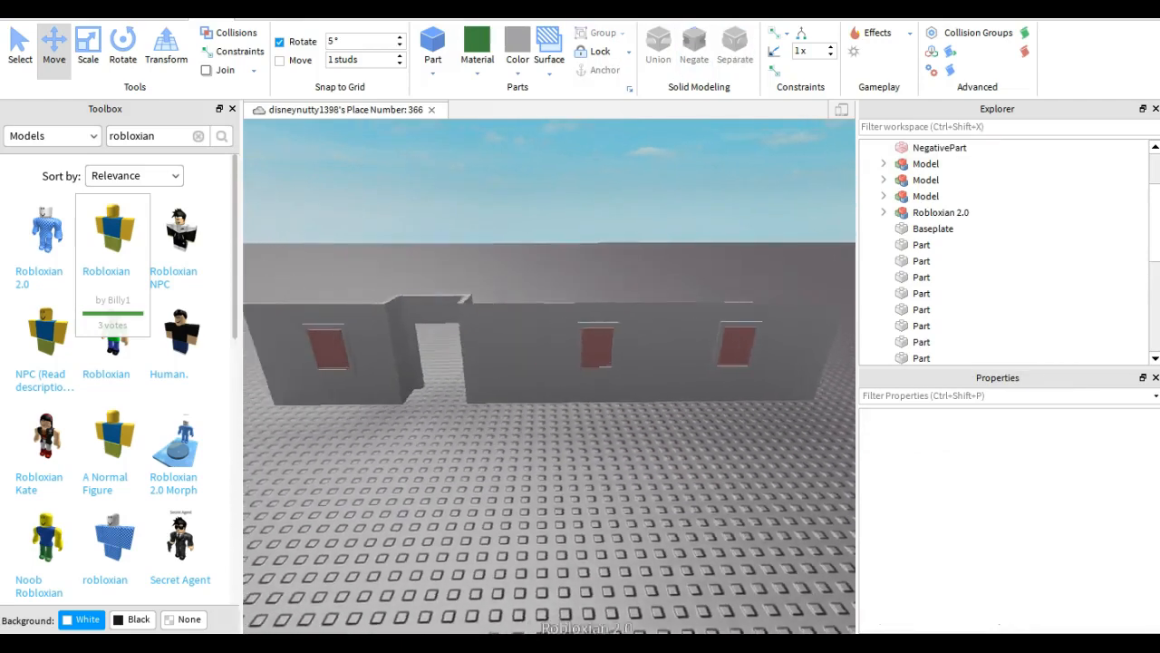
{"action": "key", "text": "q"}
{"action": "key", "text": "a"}
{"action": "key", "text": "w"}
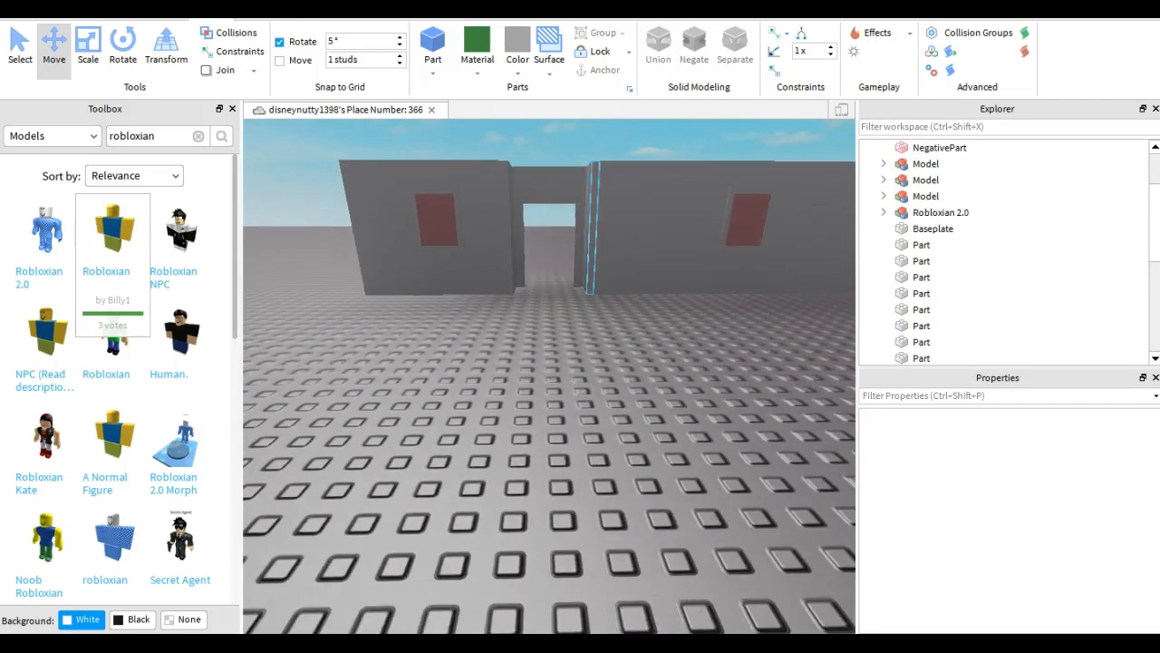
{"action": "key", "text": "s"}
{"action": "key", "text": "w"}
Place the Robloxian 2.0 character in front of a long-wall window to compare sizes and move it away from the wall again
{"action": "left_click_drag", "start_coordinate": [805, 394], "coordinate": [760, 343]}
{"action": "key", "text": "d"}
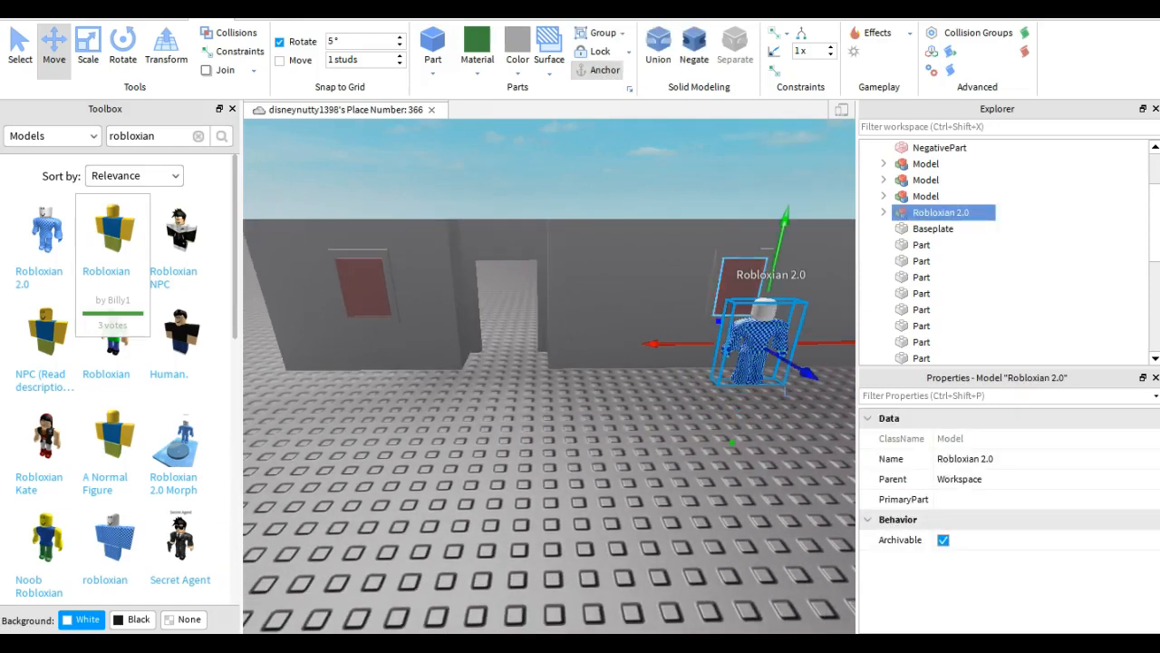
{"action": "key", "text": "w"}
{"action": "right_click_drag", "start_coordinate": [760, 343], "coordinate": [812, 322]}
{"action": "key", "text": "s"}
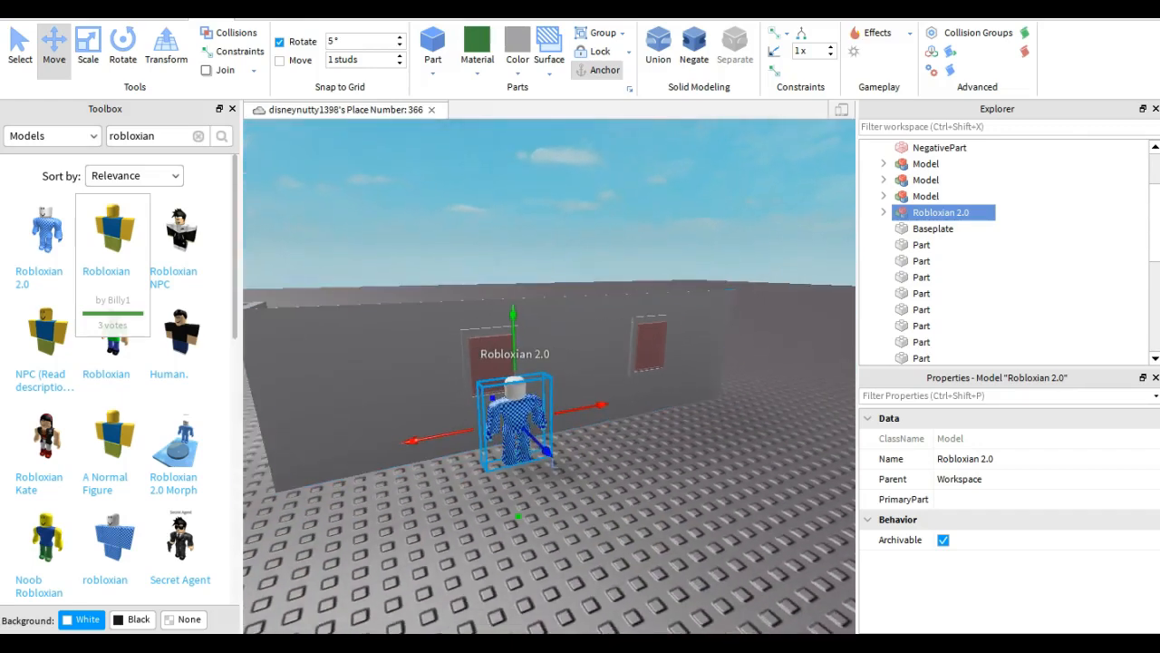
{"action": "left_click_drag", "start_coordinate": [517, 422], "coordinate": [777, 478]}
{"action": "key", "text": "s"}
{"action": "left_click", "coordinate": [777, 478]}
{"action": "key", "text": "s"}
Nest the short wall's part under the NegativePart that fills its window
{"action": "right_click_drag", "start_coordinate": [777, 479], "coordinate": [702, 470]}
{"action": "key", "text": "w"}
{"action": "key", "text": "a"}
{"action": "right_click_drag", "start_coordinate": [589, 480], "coordinate": [630, 466]}
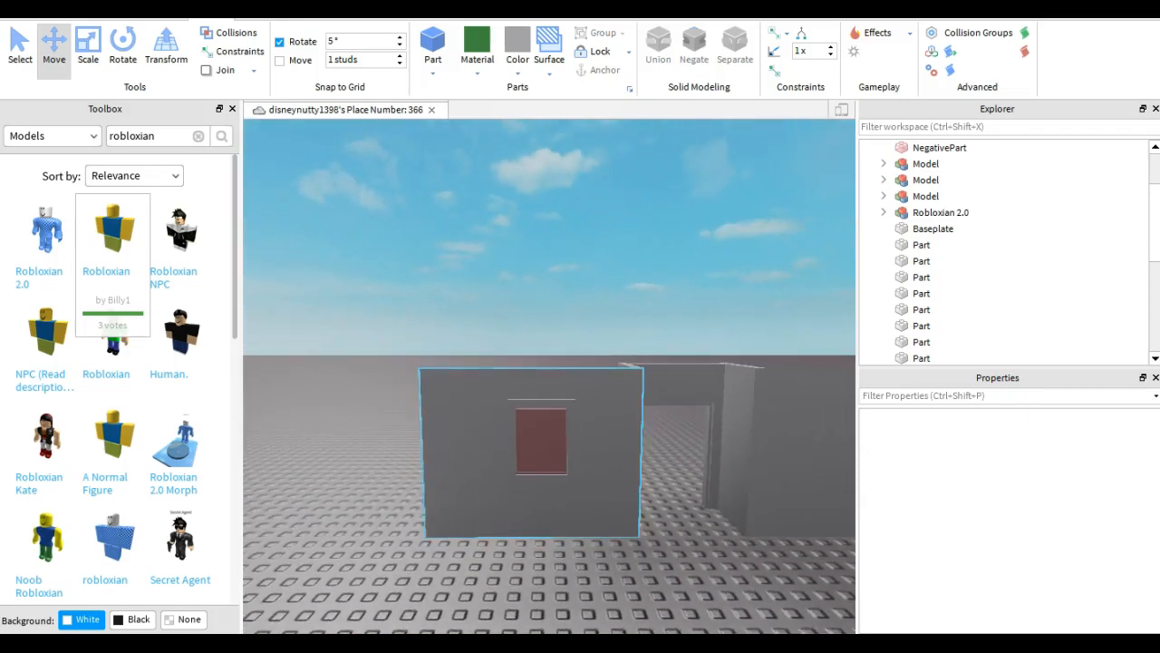
{"action": "left_click", "coordinate": [542, 442]}
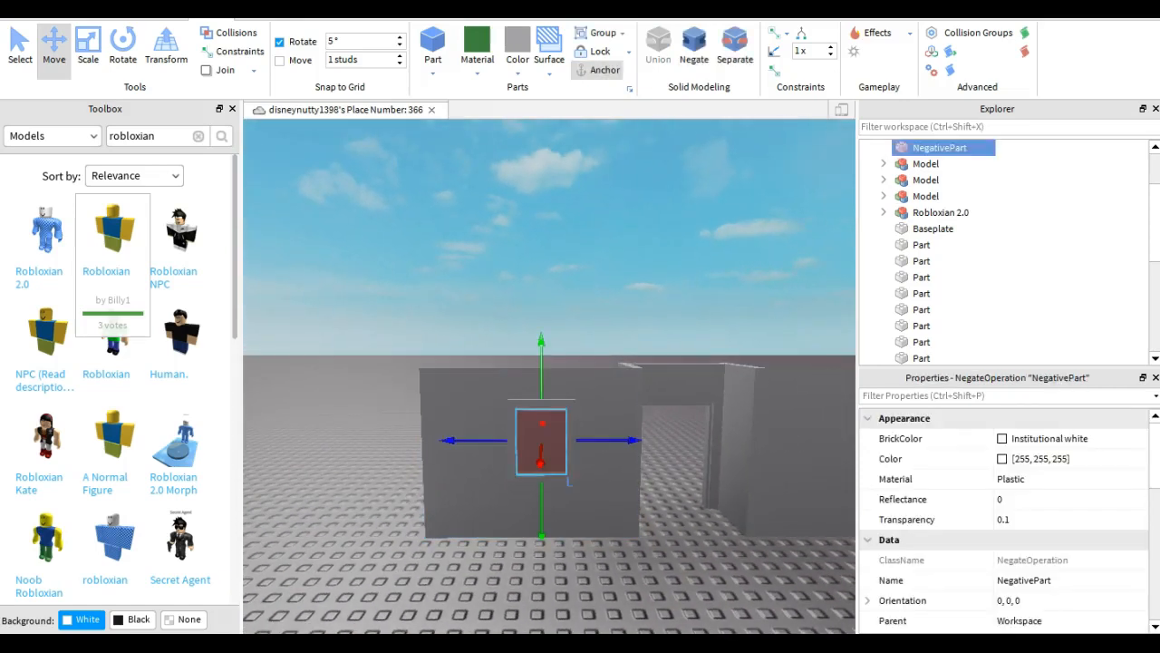
{"action": "left_click", "coordinate": [594, 456]}
{"action": "left_click", "coordinate": [541, 444]}
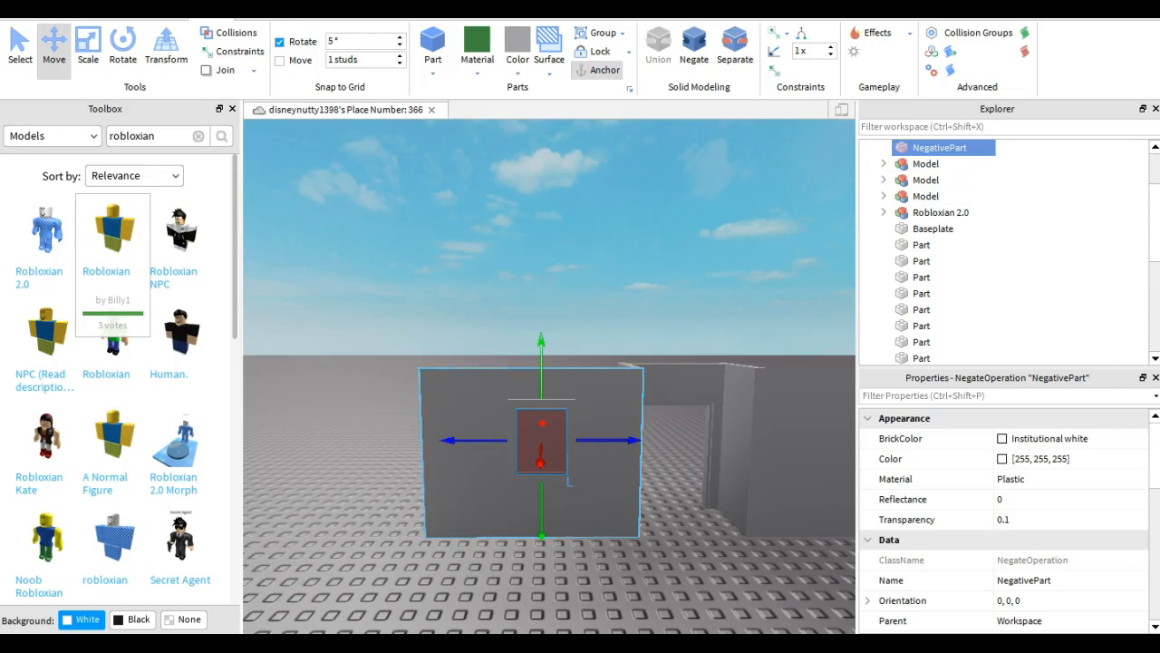
{"action": "left_click", "coordinate": [594, 466]}
{"action": "left_click", "coordinate": [941, 341]}
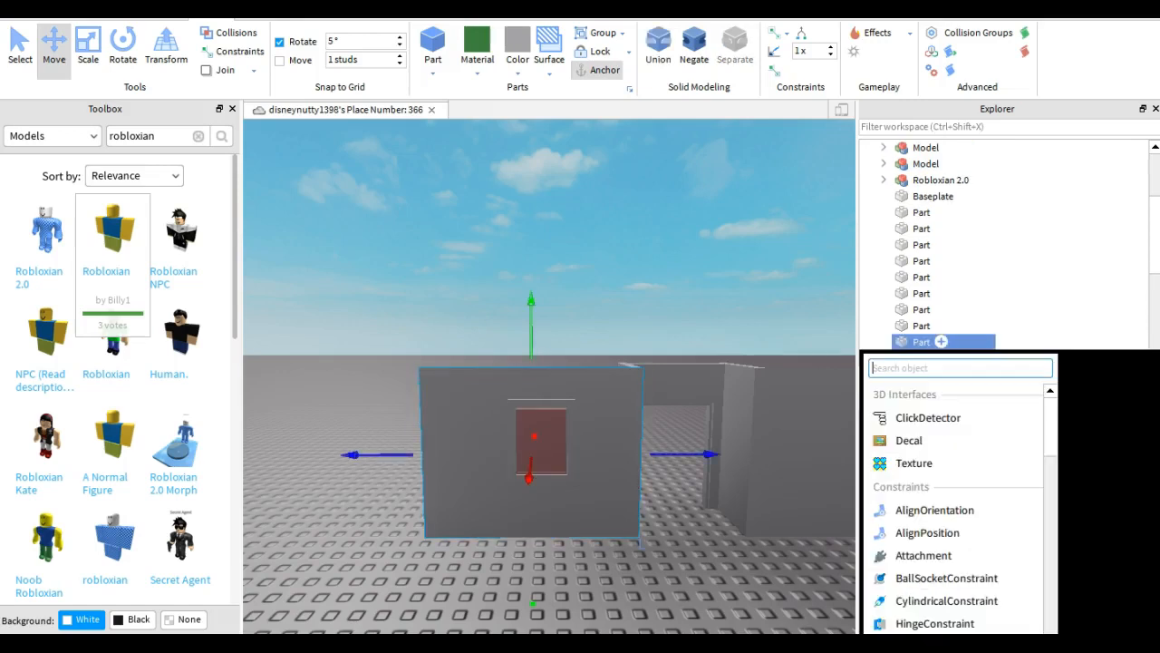
{"action": "left_click_drag", "start_coordinate": [941, 325], "coordinate": [941, 357]}
{"action": "left_click", "coordinate": [941, 341]}
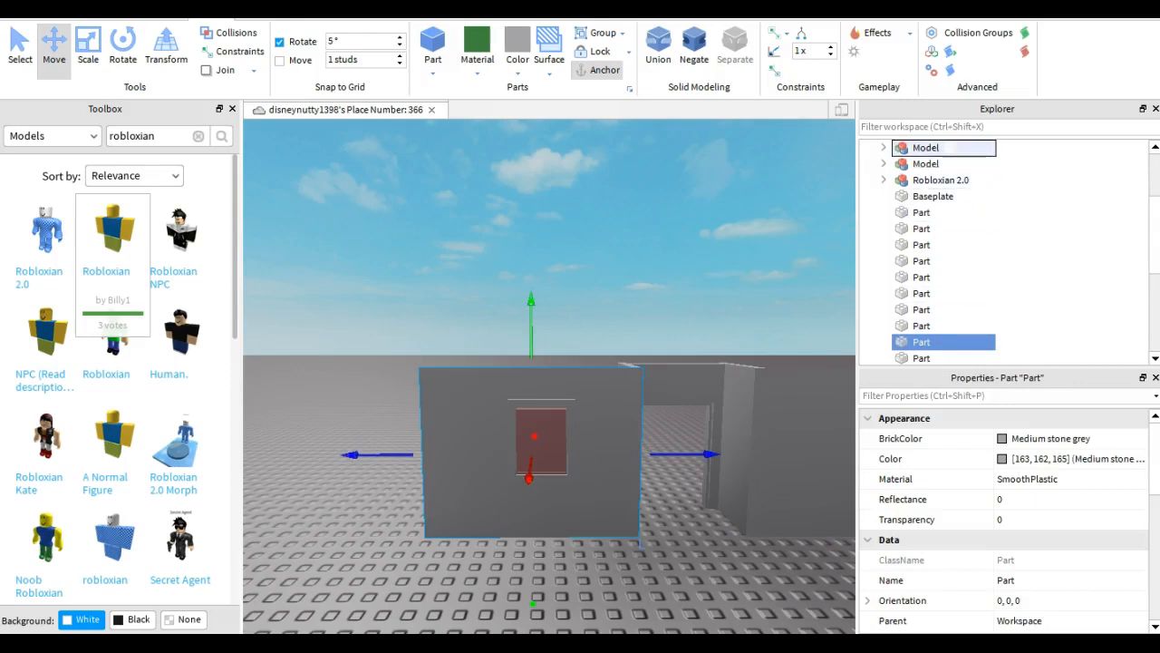
{"action": "scroll", "coordinate": [950, 245], "scroll_direction": "up", "scroll_amount": 2}
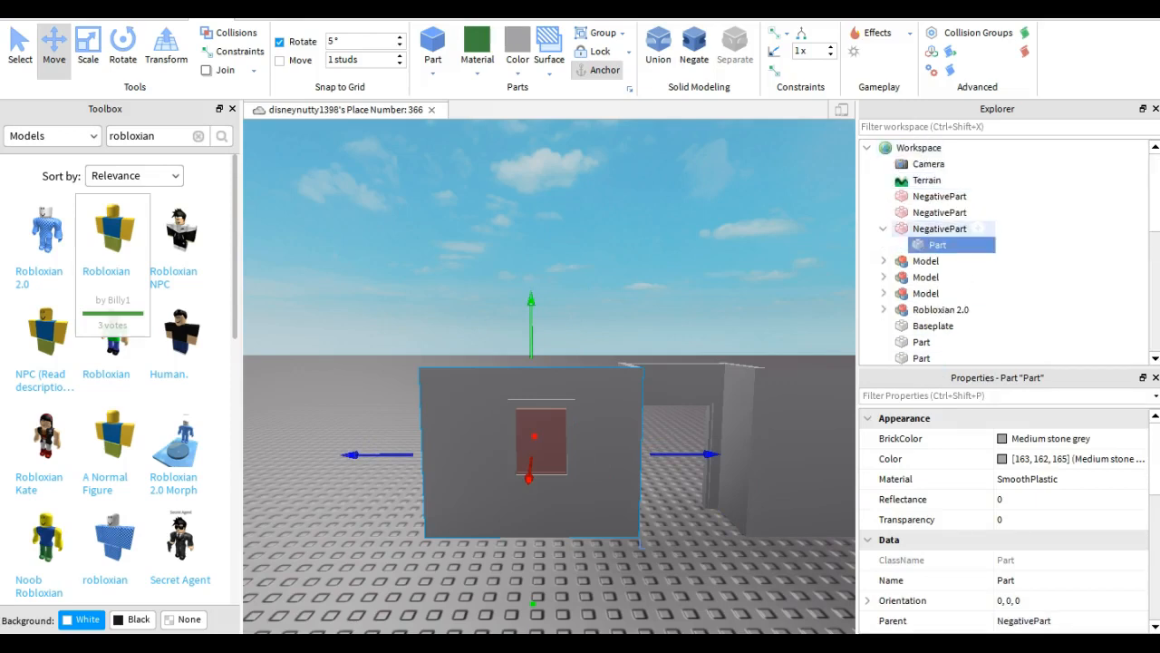
Union the short wall's part with its NegativePart to cut out the window opening
{"action": "left_click", "coordinate": [943, 228]}
{"action": "left_click", "coordinate": [952, 245], "text": "ctrl"}
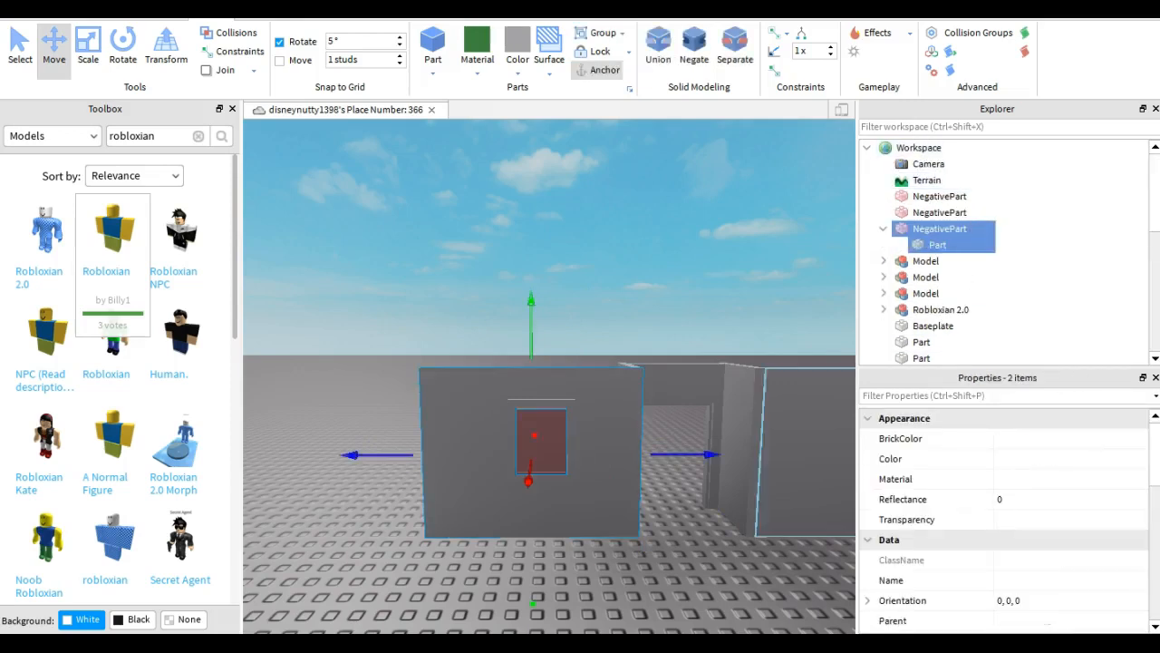
{"action": "left_click", "coordinate": [658, 50]}
{"action": "left_click", "coordinate": [671, 236]}
Nest the long wall's part under a NegativePart and union it with both remaining NegativeParts to cut the two window openings
{"action": "scroll", "coordinate": [550, 376], "scroll_direction": "up", "scroll_amount": 4}
{"action": "right_click_drag", "start_coordinate": [580, 345], "coordinate": [788, 398]}
{"action": "right_click_drag", "start_coordinate": [625, 272], "coordinate": [625, 190]}
{"action": "left_click", "coordinate": [627, 390]}
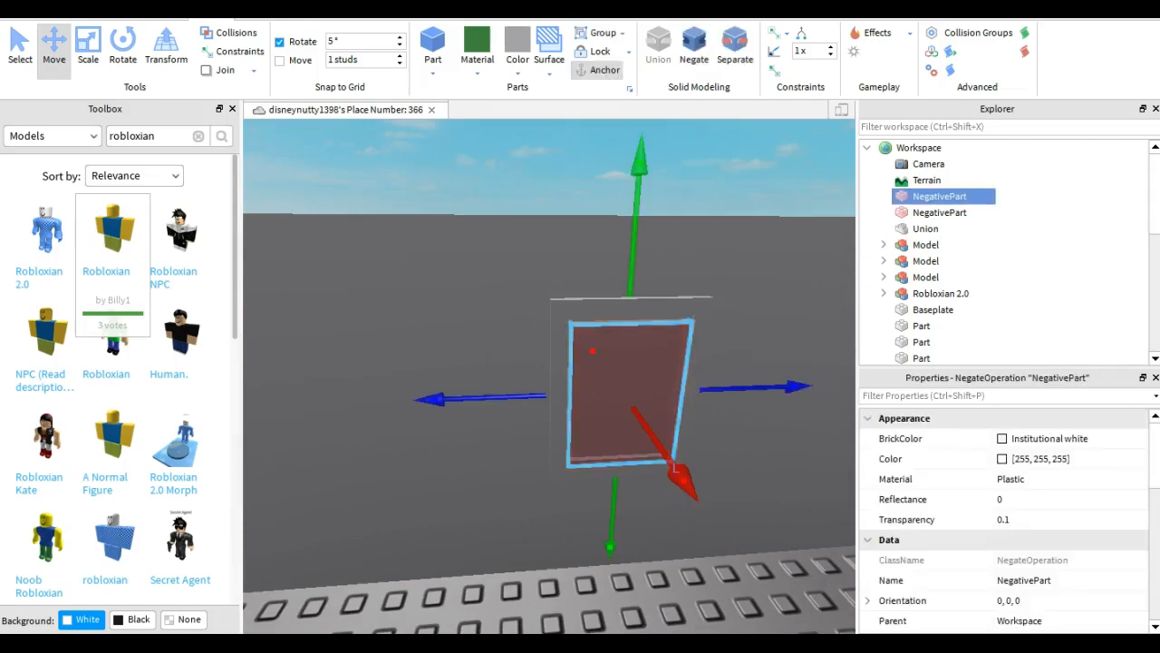
{"action": "left_click", "coordinate": [725, 335]}
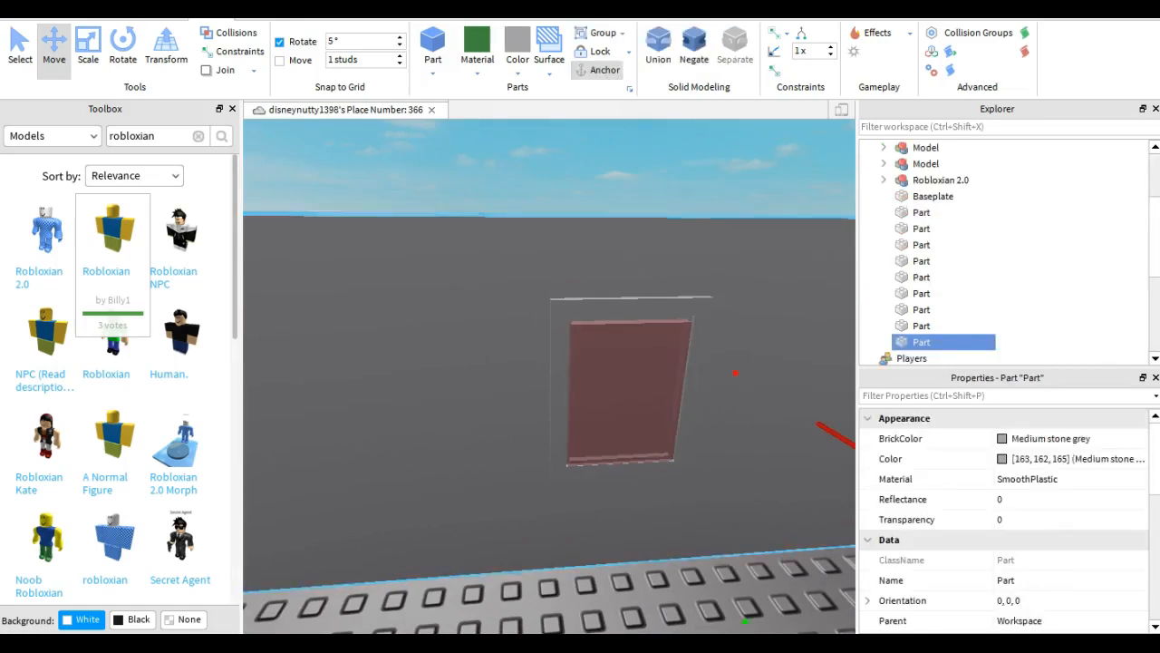
{"action": "scroll", "coordinate": [942, 172], "scroll_direction": "up", "scroll_amount": 2}
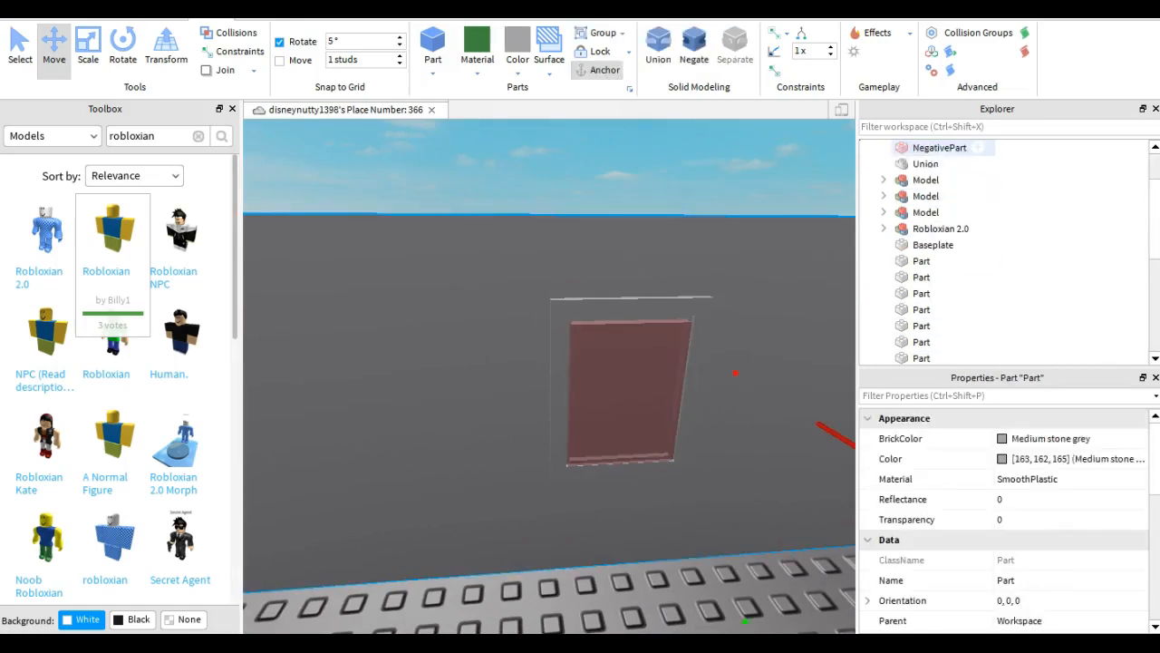
{"action": "left_click_drag", "start_coordinate": [977, 196], "coordinate": [978, 212]}
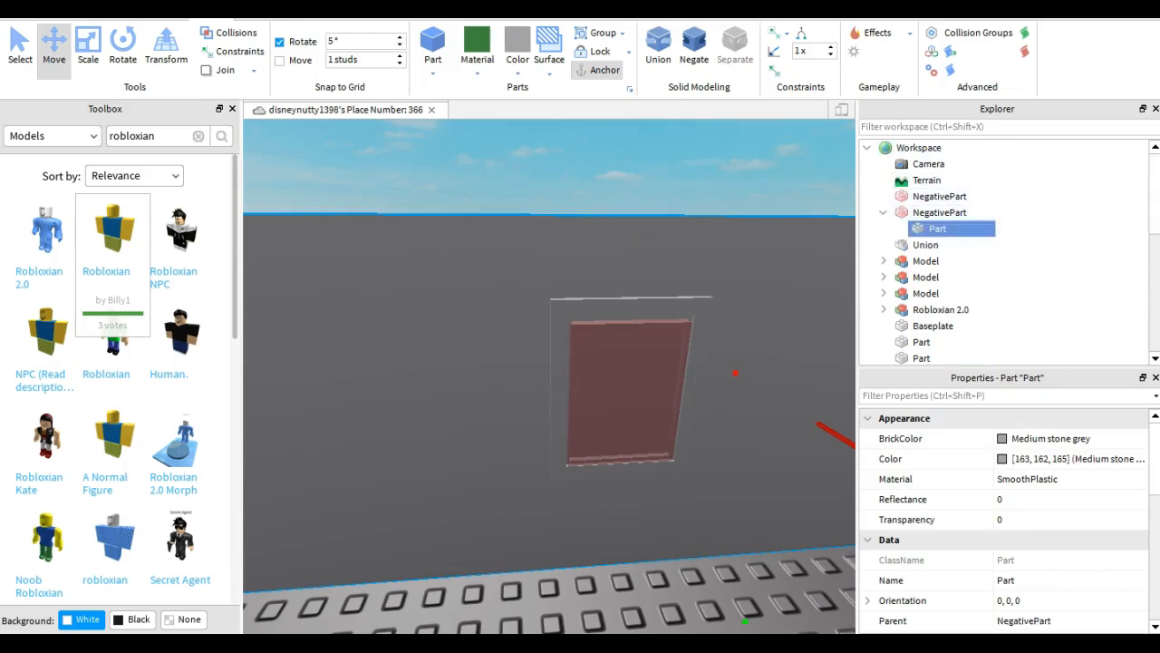
{"action": "left_click", "coordinate": [977, 196], "text": "shift"}
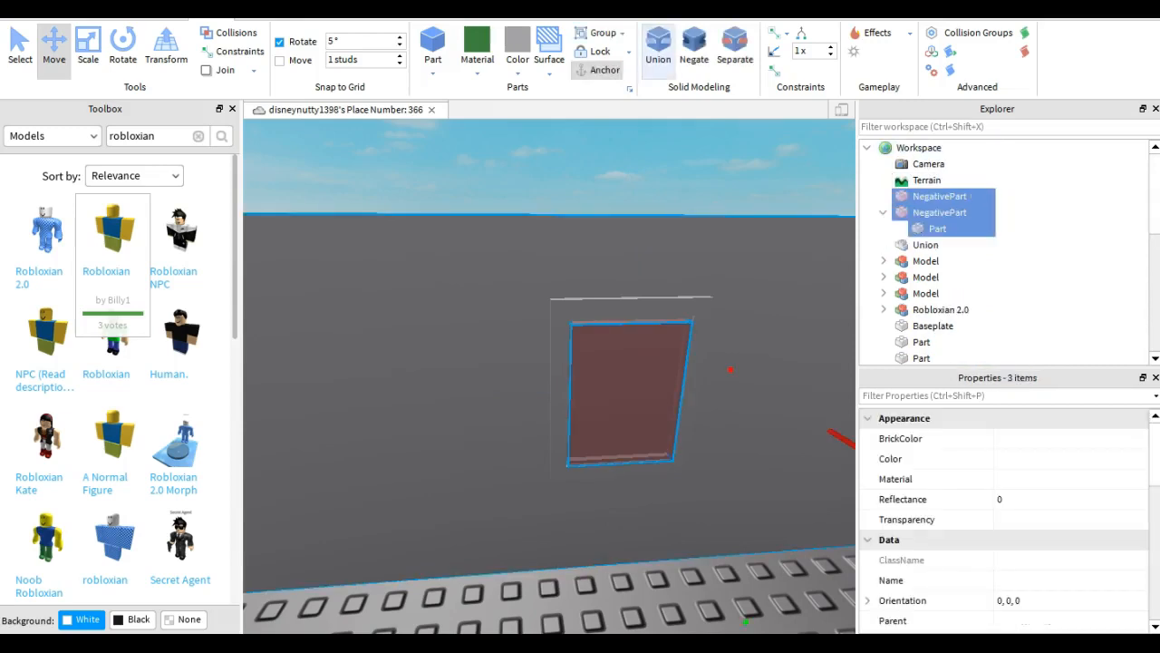
{"action": "left_click", "coordinate": [658, 45]}
Examine the cut window openings and the recessed entrance from different sides and from above
{"action": "scroll", "coordinate": [549, 376], "scroll_direction": "down", "scroll_amount": 5}
{"action": "key", "text": "d"}
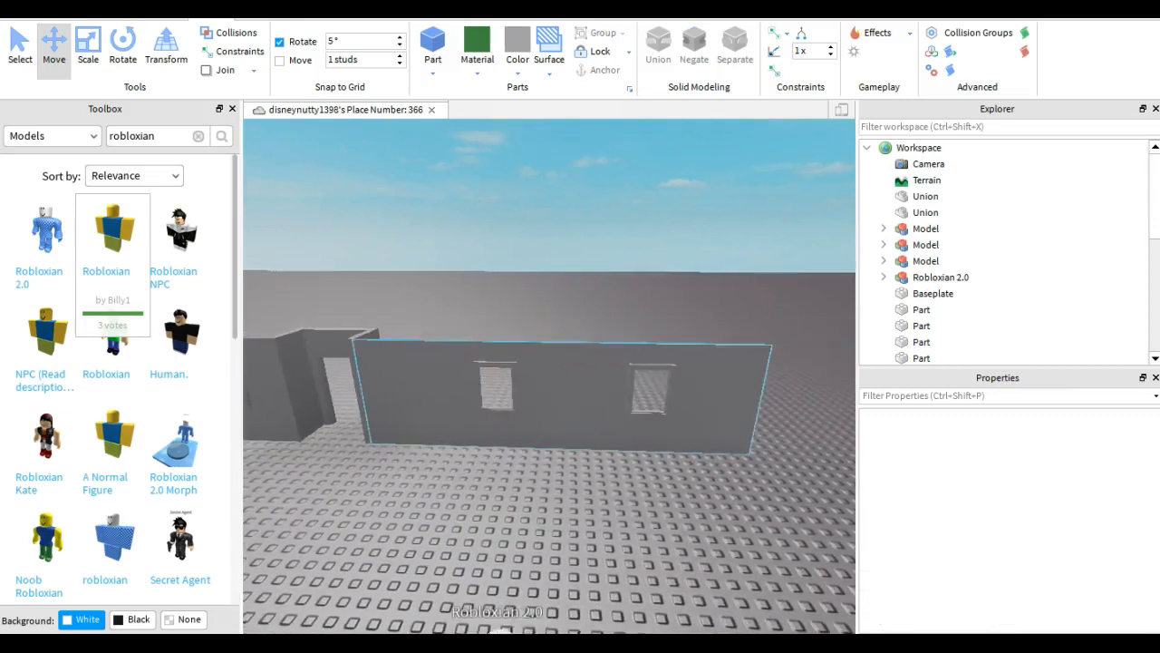
{"action": "key", "text": "a"}
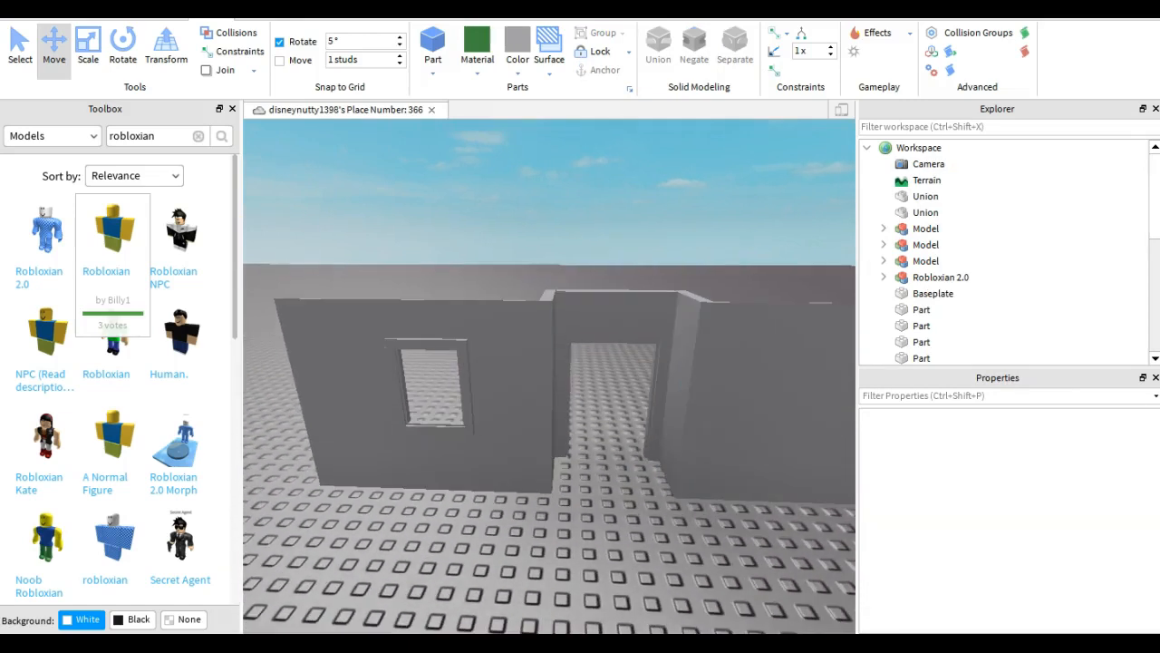
{"action": "key", "text": "w"}
{"action": "mouse_move", "coordinate": [550, 377]}
{"action": "right_mouse_down"}
{"action": "mouse_move", "coordinate": [643, 376]}
{"action": "mouse_move", "coordinate": [550, 363]}
{"action": "right_mouse_up"}
{"action": "key", "text": "s"}
{"action": "right_click_drag", "start_coordinate": [549, 377], "coordinate": [707, 340]}
{"action": "key", "text": "w"}
{"action": "key", "text": "d"}
{"action": "right_click_drag", "start_coordinate": [549, 399], "coordinate": [417, 424]}
{"action": "key", "text": "w"}
{"action": "key", "text": "s"}
{"action": "key", "text": "w"}
{"action": "key", "text": "e"}
{"action": "key", "text": "s"}
{"action": "key", "text": "e"}
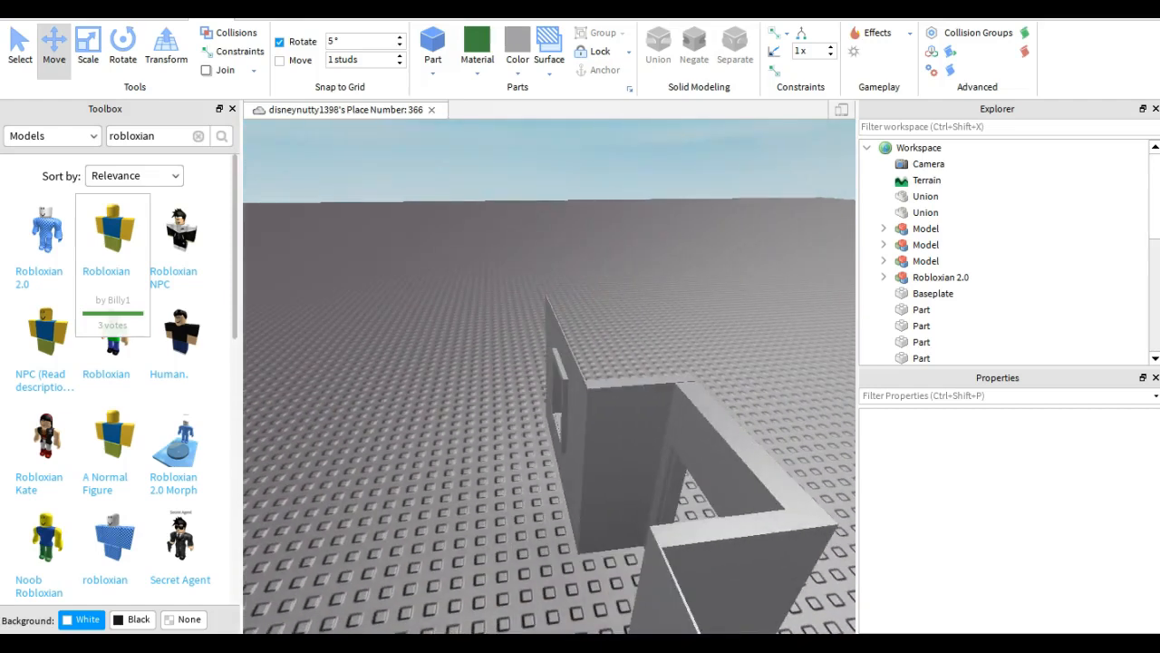
Duplicate the block above the doorway and scale the copy across the entrance recess
{"action": "left_click", "coordinate": [757, 445]}
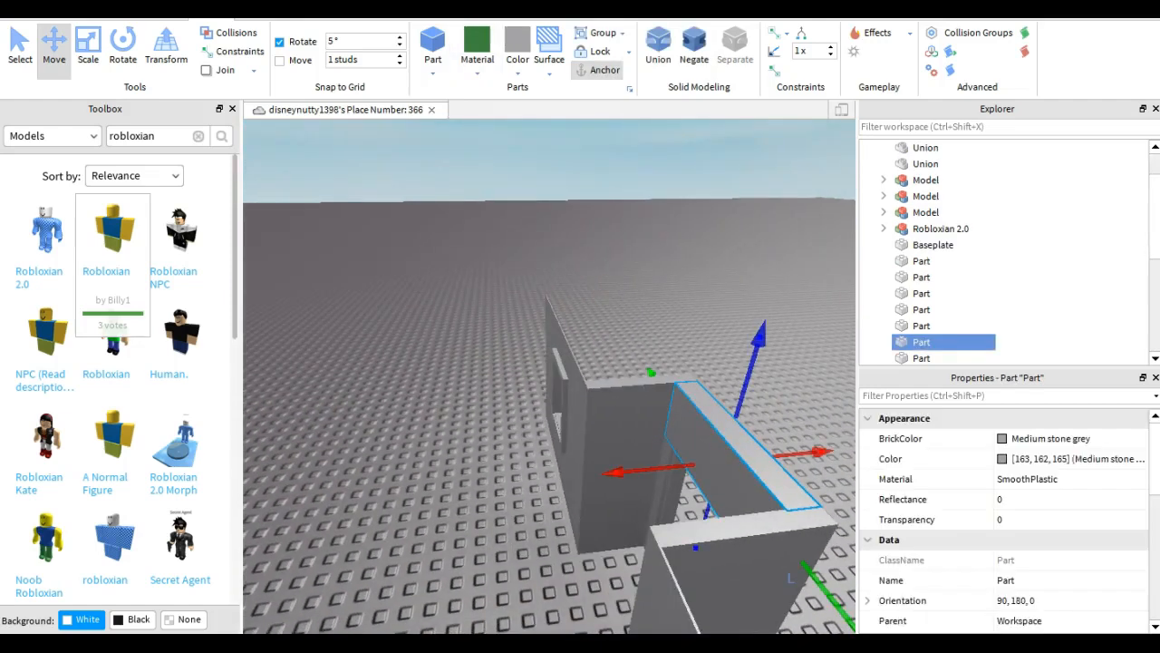
{"action": "left_click", "coordinate": [166, 12]}
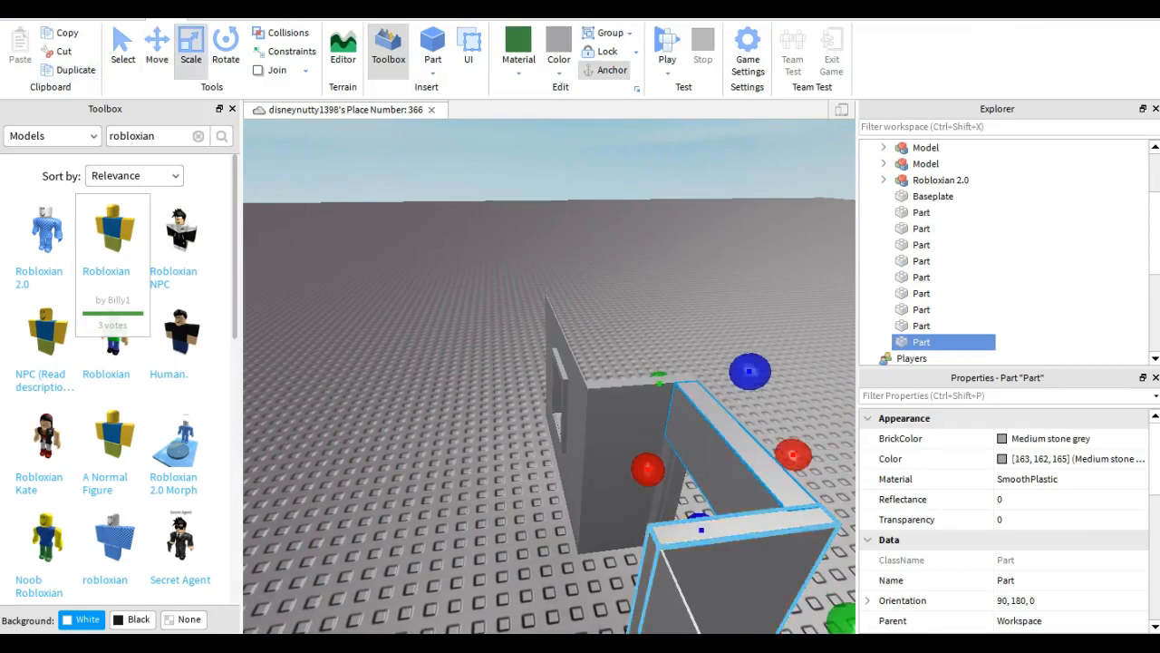
{"action": "left_click_drag", "start_coordinate": [654, 439], "coordinate": [543, 448]}
{"action": "left_click", "coordinate": [508, 363]}
Reduce the copied block's height to make a thin roof slab over the entrance recess
{"action": "right_click_drag", "start_coordinate": [549, 377], "coordinate": [648, 335]}
{"action": "left_click", "coordinate": [408, 263]}
{"action": "left_click_drag", "start_coordinate": [389, 416], "coordinate": [389, 445]}
{"action": "left_click", "coordinate": [562, 218]}
Check the entrance roof slab from below and adjust the position of its edge
{"action": "right_click_drag", "start_coordinate": [562, 272], "coordinate": [544, 363]}
{"action": "right_click_drag", "start_coordinate": [815, 154], "coordinate": [855, 168]}
{"action": "right_click", "coordinate": [854, 168]}
{"action": "left_click", "coordinate": [725, 235]}
{"action": "right_click_drag", "start_coordinate": [707, 272], "coordinate": [634, 181]}
{"action": "right_click_drag", "start_coordinate": [634, 272], "coordinate": [562, 263]}
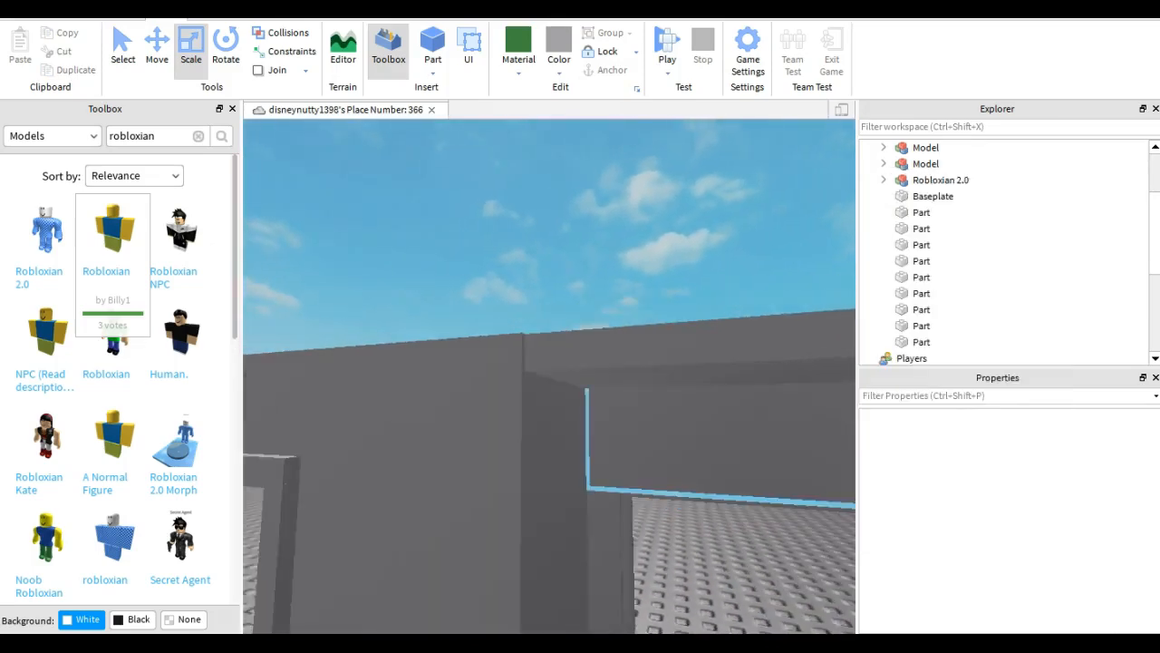
{"action": "key", "text": "e"}
{"action": "right_click_drag", "start_coordinate": [589, 408], "coordinate": [652, 544]}
{"action": "right_click_drag", "start_coordinate": [634, 408], "coordinate": [725, 417]}
{"action": "left_click", "coordinate": [726, 417]}
{"action": "left_click_drag", "start_coordinate": [399, 580], "coordinate": [426, 575]}
{"action": "left_click", "coordinate": [489, 553]}
Fine-tune both ends of the entrance roof slab against the side walls of the recess
{"action": "right_click_drag", "start_coordinate": [544, 381], "coordinate": [589, 435]}
{"action": "left_click", "coordinate": [589, 281]}
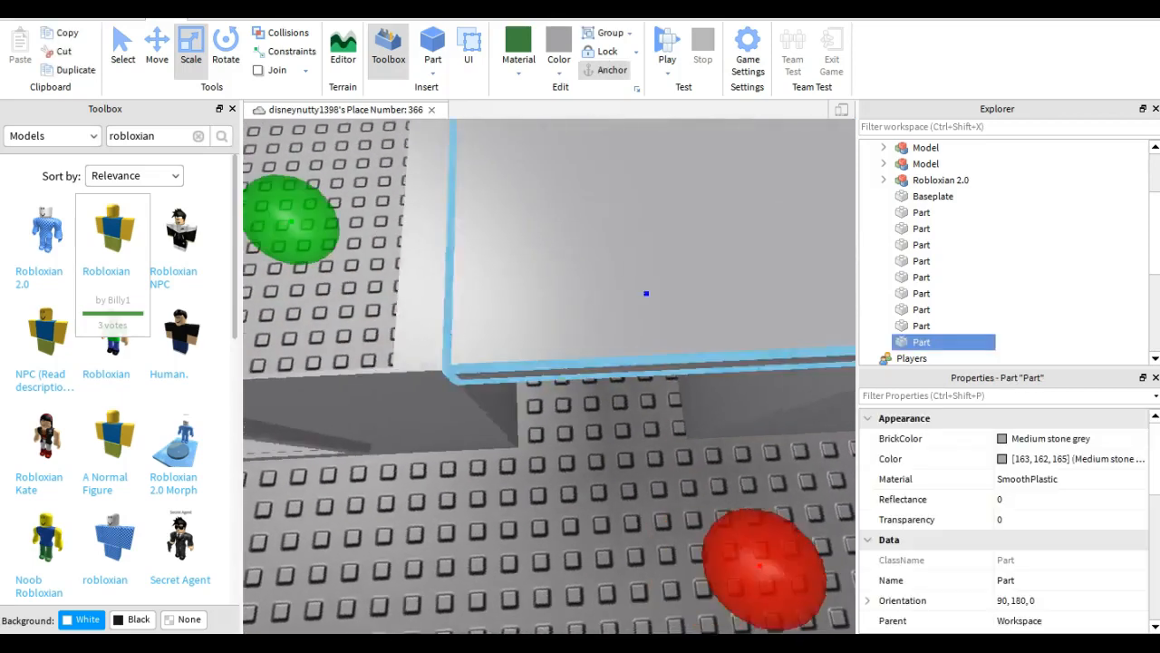
{"action": "right_click_drag", "start_coordinate": [589, 281], "coordinate": [526, 254]}
{"action": "left_click_drag", "start_coordinate": [414, 282], "coordinate": [409, 283]}
{"action": "left_click", "coordinate": [494, 309]}
{"action": "key", "text": "d"}
{"action": "left_click", "coordinate": [498, 303]}
{"action": "key", "text": "d"}
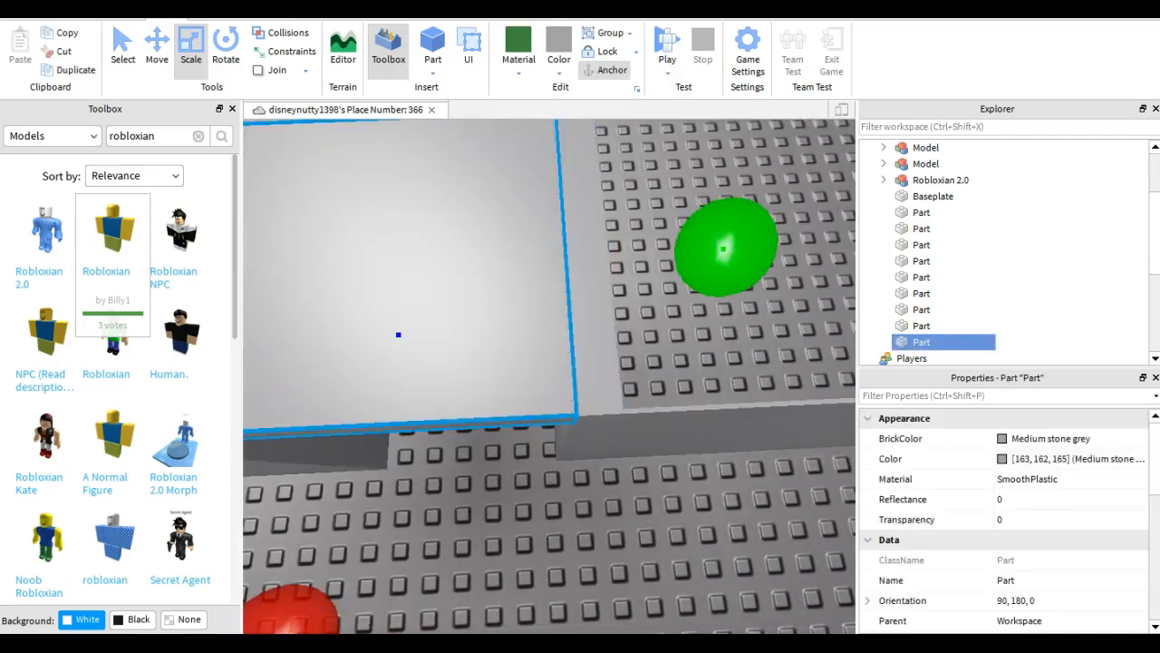
{"action": "left_click_drag", "start_coordinate": [724, 248], "coordinate": [729, 249]}
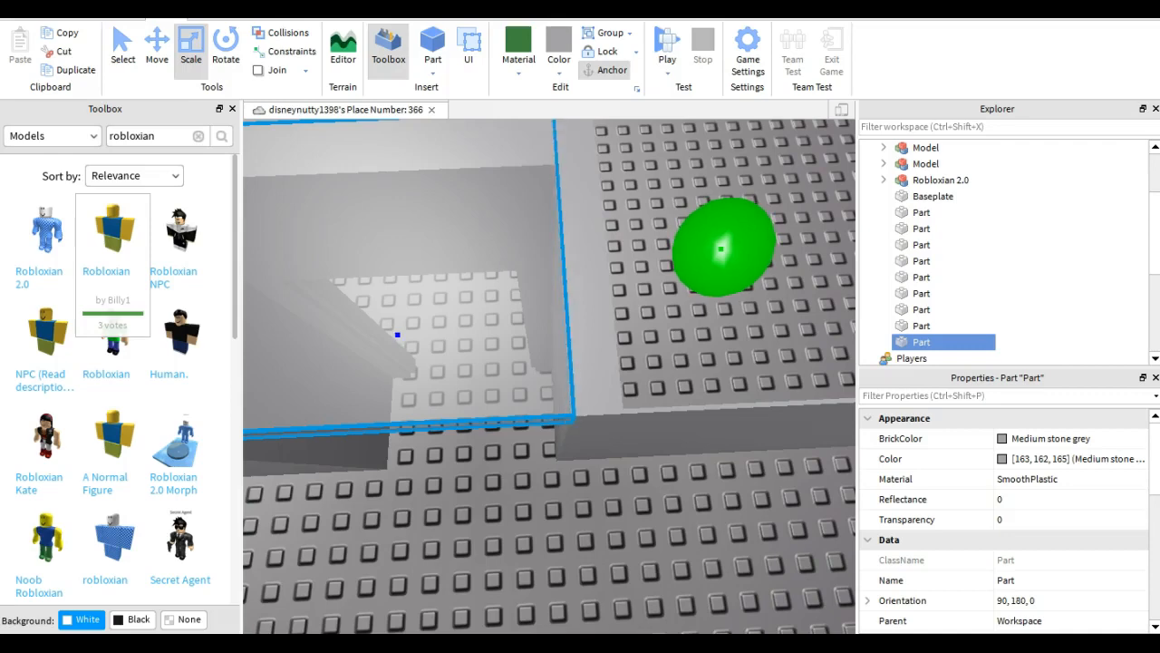
{"action": "left_click_drag", "start_coordinate": [722, 248], "coordinate": [721, 249]}
{"action": "left_click", "coordinate": [724, 308]}
Examine the building front and the roofed entrance from several distances and angles
{"action": "scroll", "coordinate": [581, 362], "scroll_direction": "down", "scroll_amount": 5}
{"action": "right_click_drag", "start_coordinate": [580, 363], "coordinate": [580, 272]}
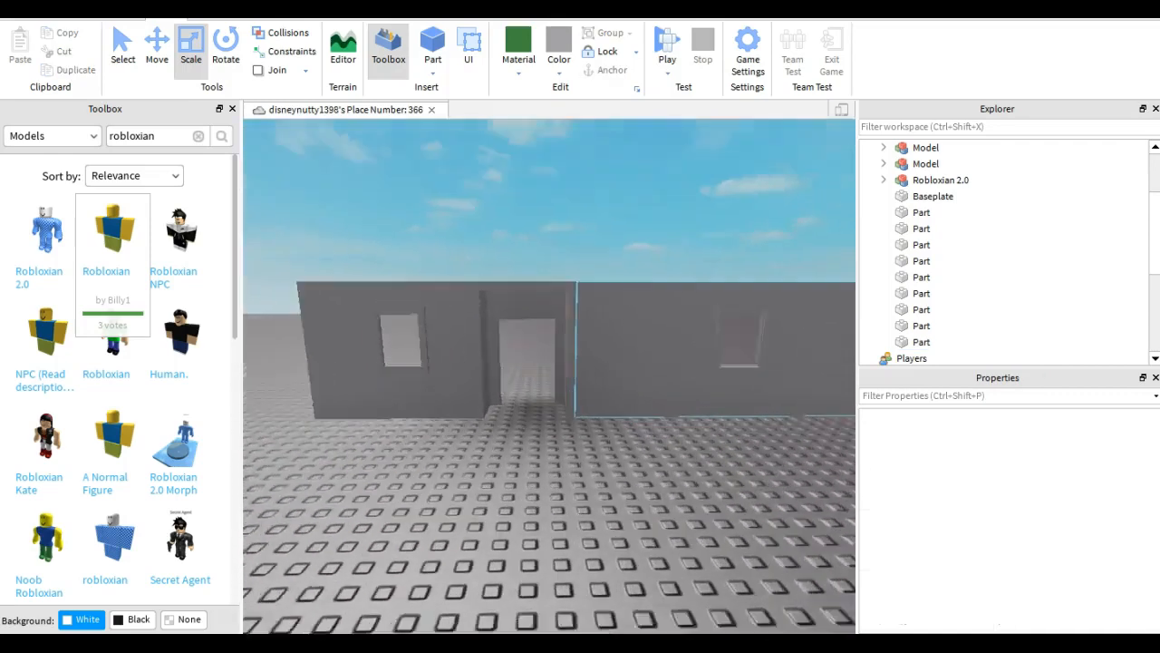
{"action": "scroll", "coordinate": [634, 362], "scroll_direction": "up", "scroll_amount": 4}
{"action": "scroll", "coordinate": [575, 389], "scroll_direction": "up", "scroll_amount": 3}
{"action": "scroll", "coordinate": [576, 390], "scroll_direction": "down", "scroll_amount": 2}
{"action": "right_click_drag", "start_coordinate": [575, 390], "coordinate": [625, 399]}
{"action": "scroll", "coordinate": [550, 390], "scroll_direction": "down", "scroll_amount": 4}
{"action": "scroll", "coordinate": [543, 389], "scroll_direction": "up", "scroll_amount": 4}
{"action": "right_click_drag", "start_coordinate": [581, 363], "coordinate": [698, 409]}
{"action": "scroll", "coordinate": [585, 371], "scroll_direction": "down", "scroll_amount": 3}
Try to stretch the roof slab sideways beyond the entrance and undo the change
{"action": "left_click", "coordinate": [584, 372]}
{"action": "key", "text": "e"}
{"action": "right_click_drag", "start_coordinate": [585, 372], "coordinate": [744, 462]}
{"action": "key", "text": "a"}
{"action": "left_click_drag", "start_coordinate": [550, 379], "coordinate": [286, 396]}
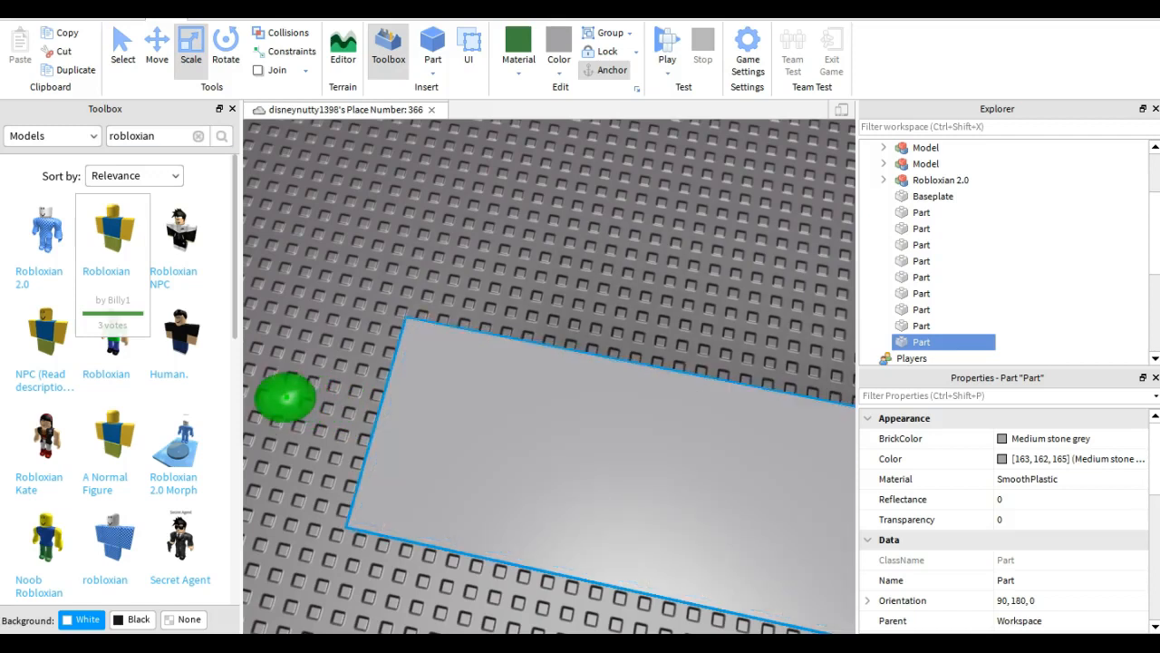
{"action": "key", "text": "ctrl+z"}
{"action": "key", "text": "f"}
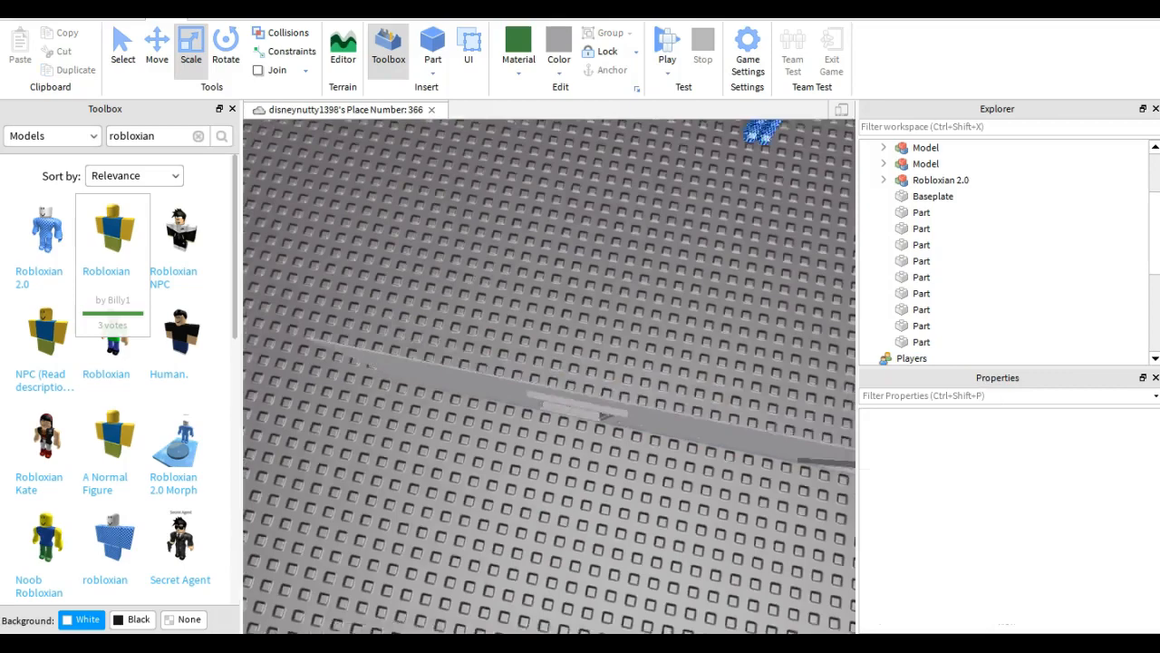
Insert a new block part in front of the building and shrink its width to a thin upright plate
{"action": "left_click", "coordinate": [285, 396]}
{"action": "right_click_drag", "start_coordinate": [285, 396], "coordinate": [321, 240]}
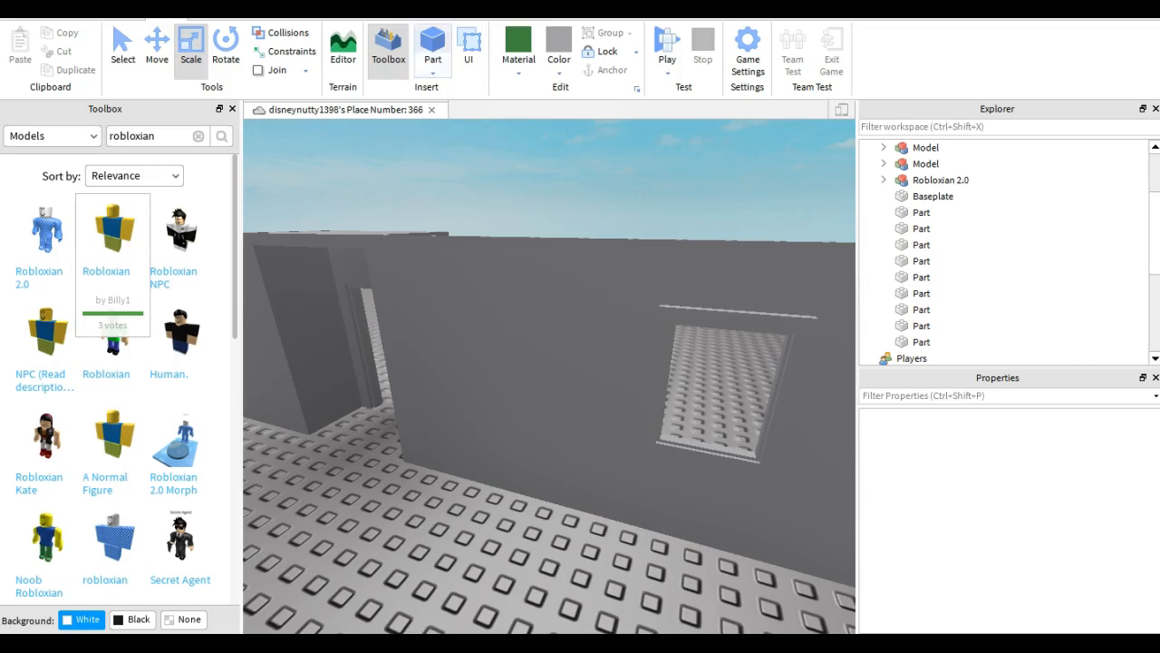
{"action": "left_click", "coordinate": [432, 45]}
{"action": "left_click_drag", "start_coordinate": [516, 221], "coordinate": [506, 229]}
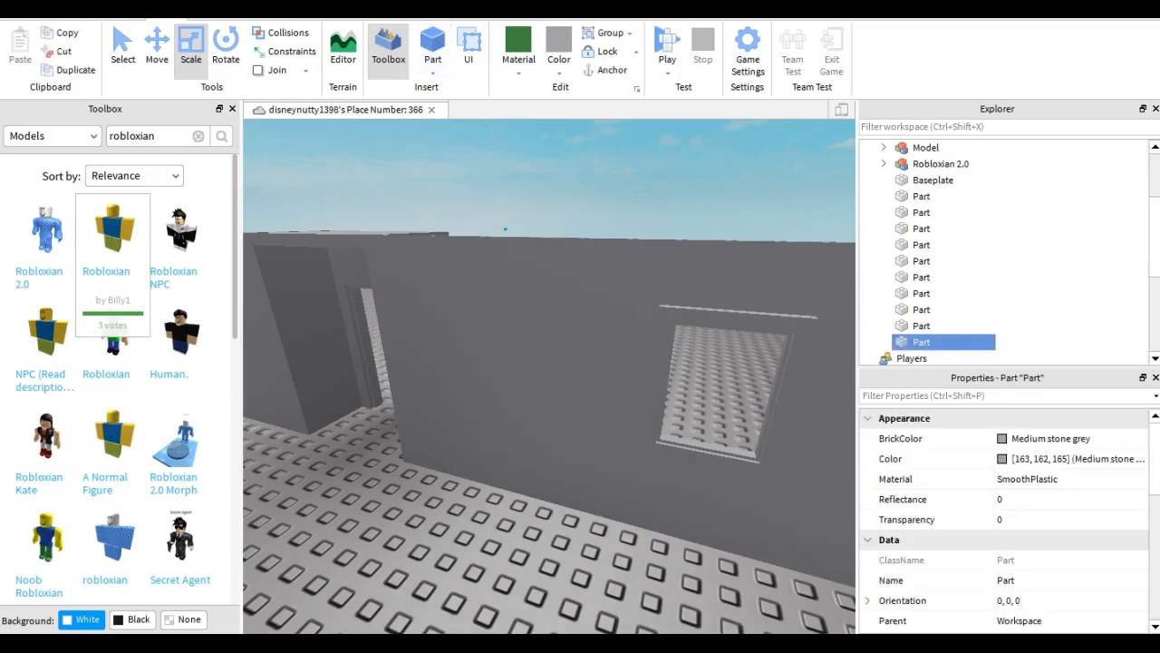
{"action": "key", "text": "f"}
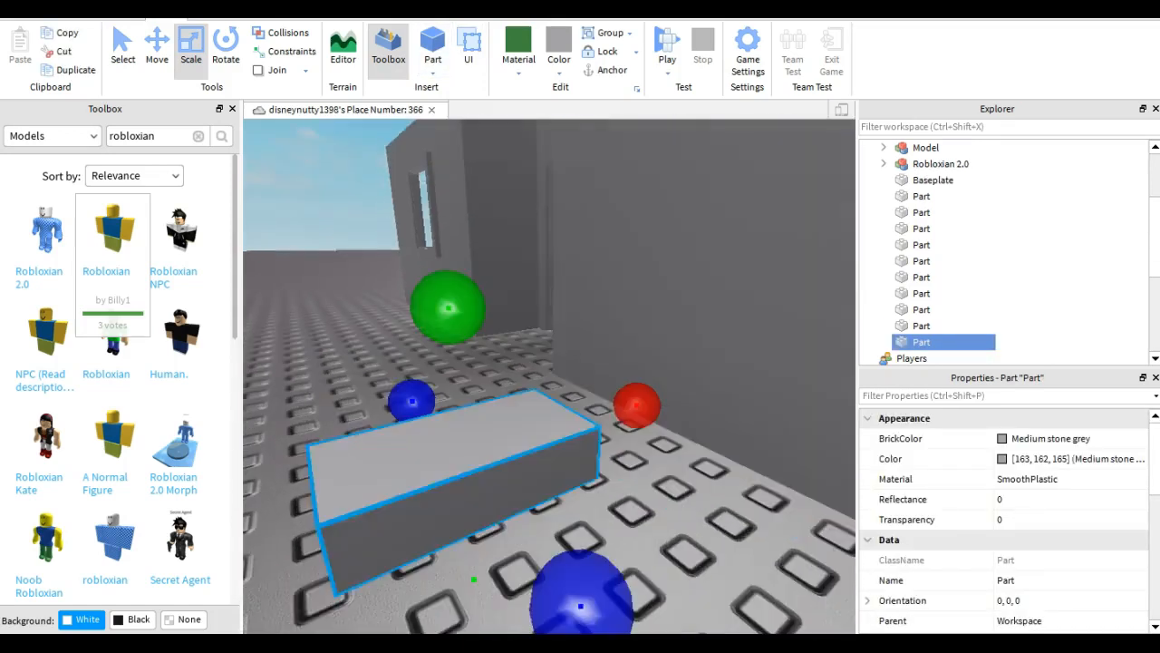
{"action": "left_click_drag", "start_coordinate": [638, 405], "coordinate": [465, 460]}
{"action": "right_click_drag", "start_coordinate": [466, 461], "coordinate": [290, 390]}
{"action": "key", "text": "a"}
{"action": "left_click_drag", "start_coordinate": [539, 152], "coordinate": [540, 183]}
{"action": "key", "text": "a"}
{"action": "right_click_drag", "start_coordinate": [540, 183], "coordinate": [707, 222]}
Tilt the thin plate to a 5-degree orientation about its lengthwise axis
{"action": "key", "text": "ctrl+4"}
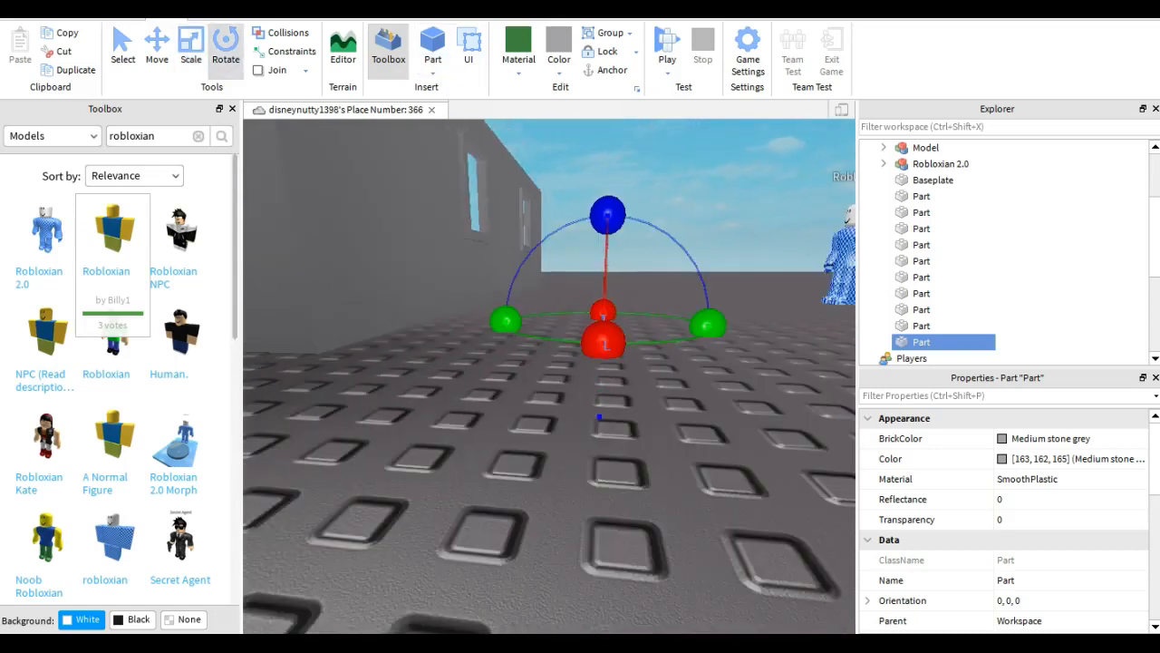
{"action": "left_click_drag", "start_coordinate": [607, 215], "coordinate": [598, 215]}
{"action": "left_click", "coordinate": [619, 310]}
{"action": "scroll", "coordinate": [619, 310], "scroll_direction": "up", "scroll_amount": 5}
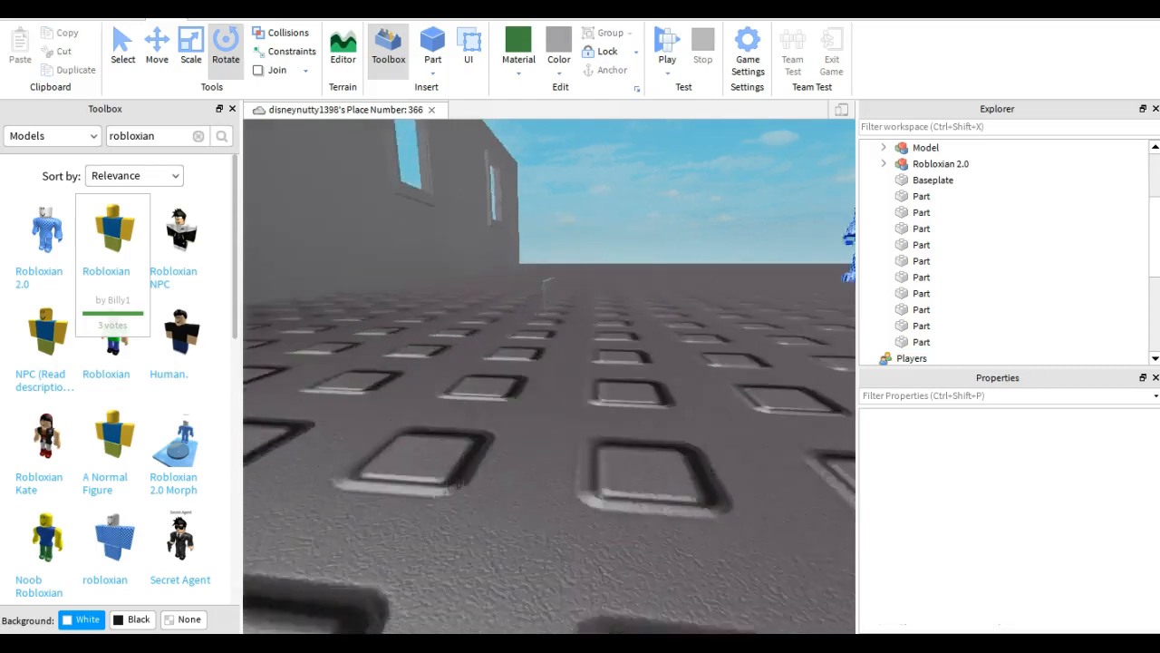
{"action": "scroll", "coordinate": [619, 310], "scroll_direction": "down", "scroll_amount": 3}
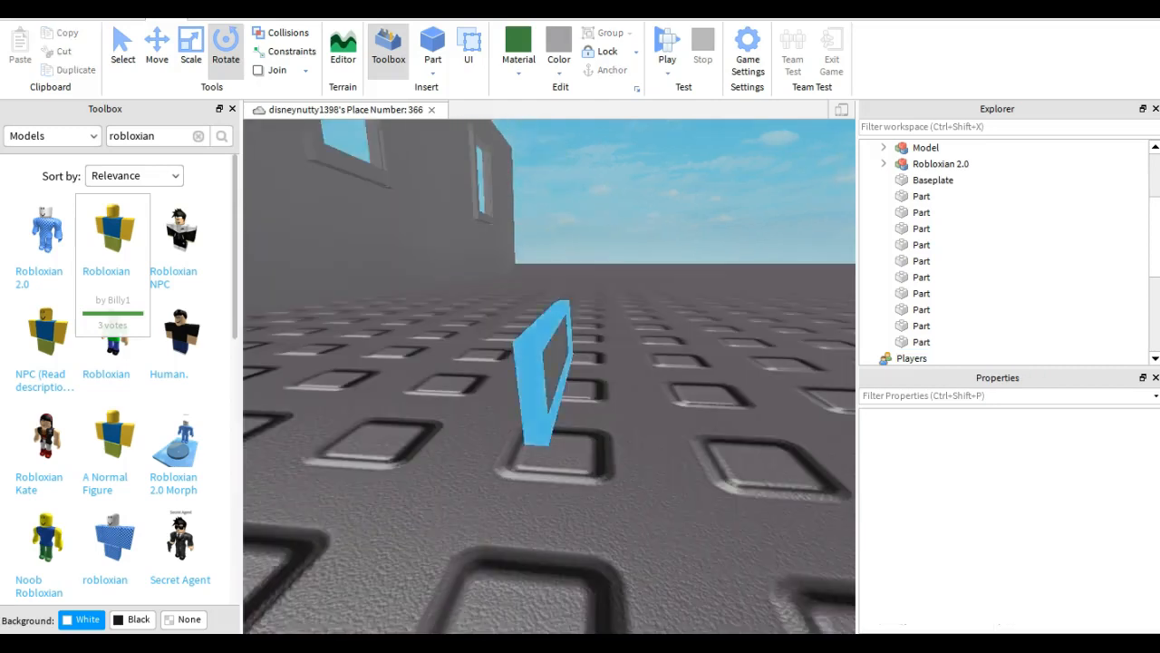
{"action": "left_click", "coordinate": [550, 373]}
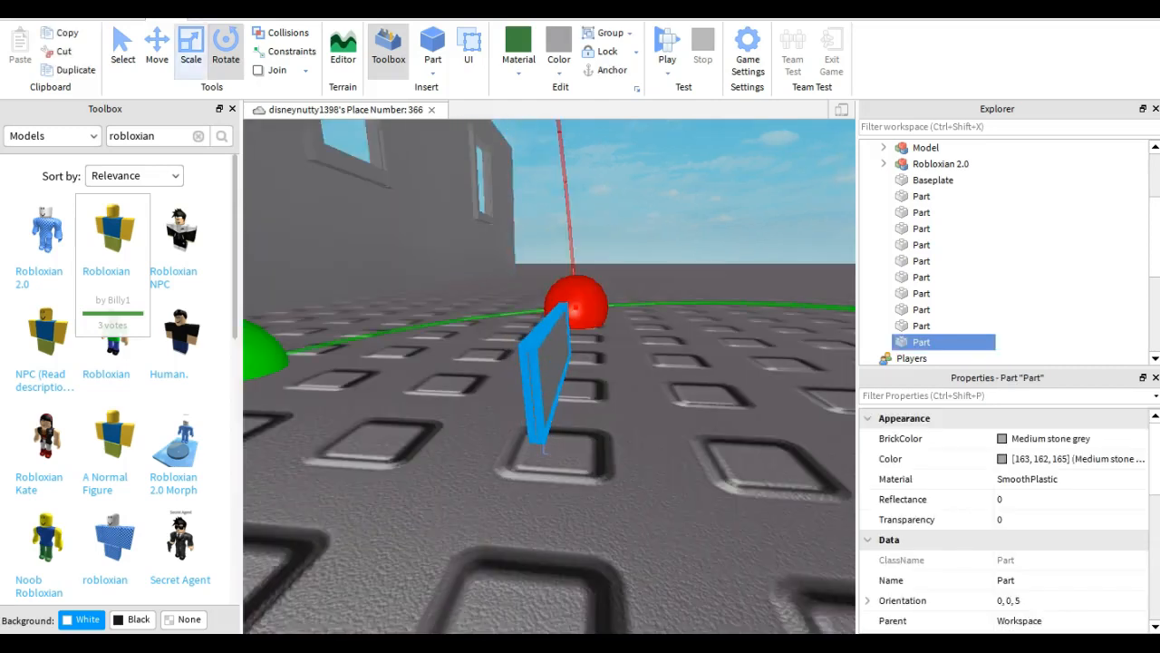
Raise the tilted plate off the baseplate and move it sideways to the face of the front wall
{"action": "key", "text": "ctrl+3"}
{"action": "key", "text": "ctrl+2"}
{"action": "scroll", "coordinate": [579, 302], "scroll_direction": "down", "scroll_amount": 3}
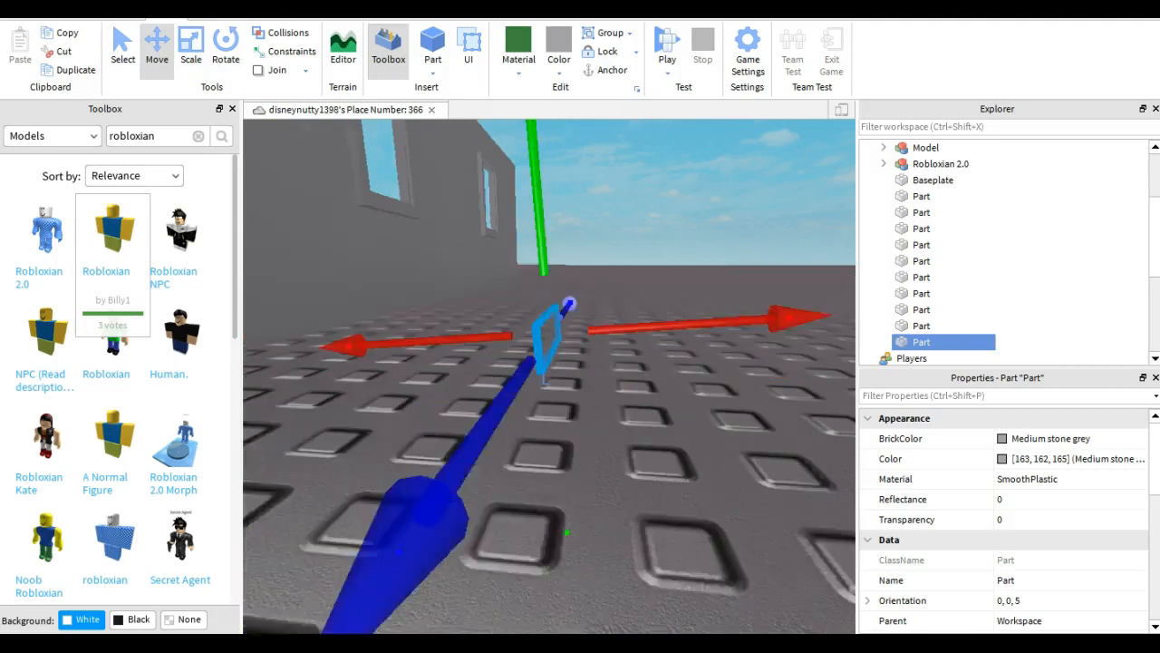
{"action": "left_click_drag", "start_coordinate": [543, 244], "coordinate": [537, 136]}
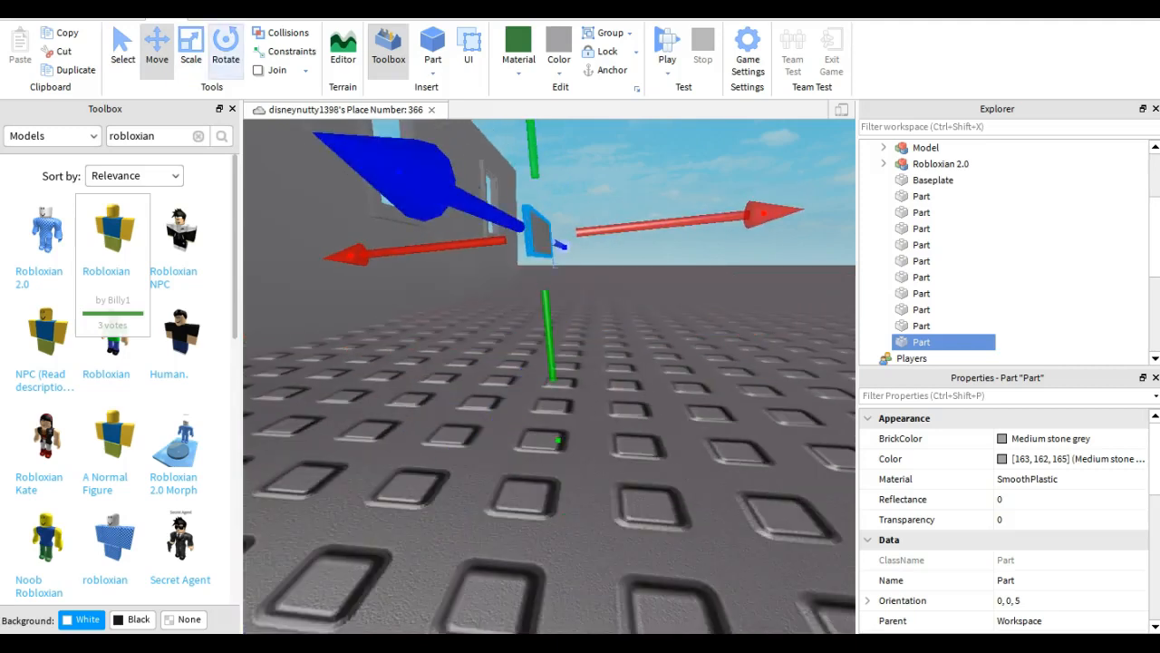
{"action": "left_click_drag", "start_coordinate": [354, 255], "coordinate": [311, 245]}
{"action": "key", "text": "a"}
{"action": "left_click_drag", "start_coordinate": [833, 204], "coordinate": [687, 240]}
{"action": "left_click_drag", "start_coordinate": [301, 275], "coordinate": [260, 278]}
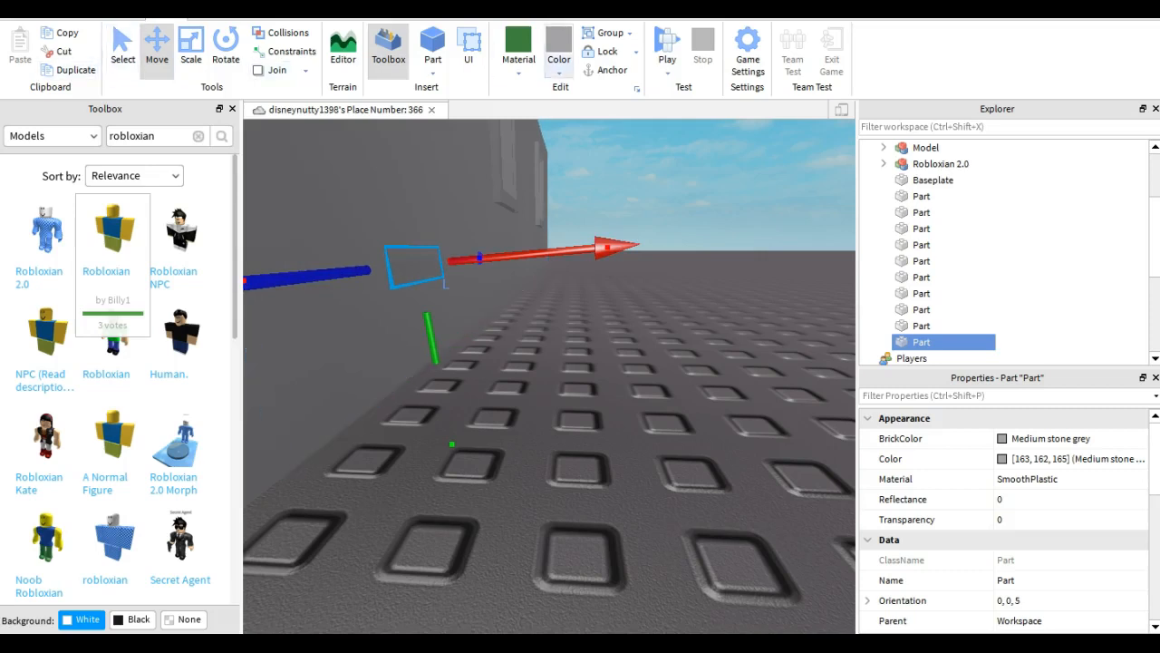
Colour the tilted plate Institutional white and give it the Sand material
{"action": "left_click", "coordinate": [560, 59]}
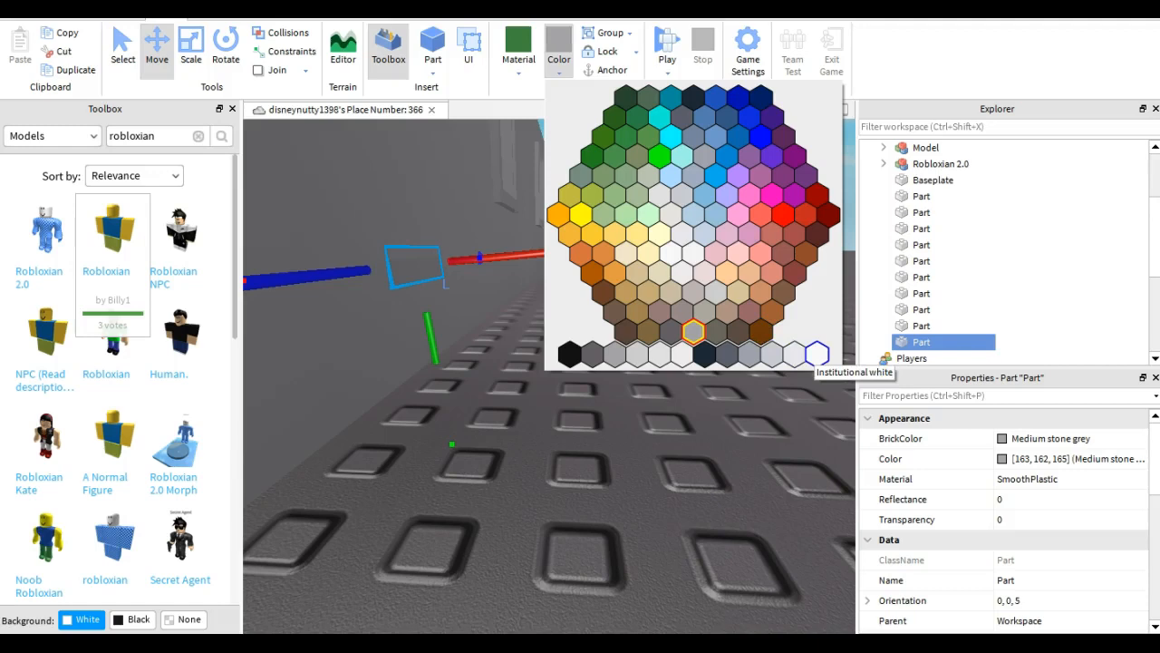
{"action": "left_click", "coordinate": [817, 354]}
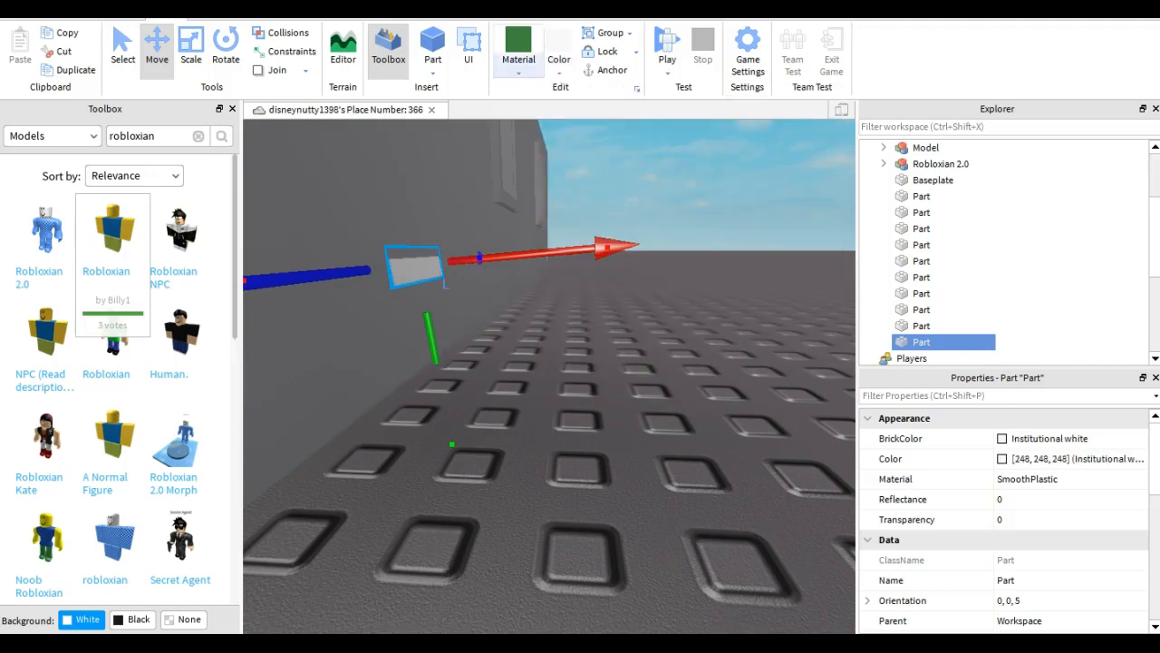
{"action": "left_click", "coordinate": [518, 63]}
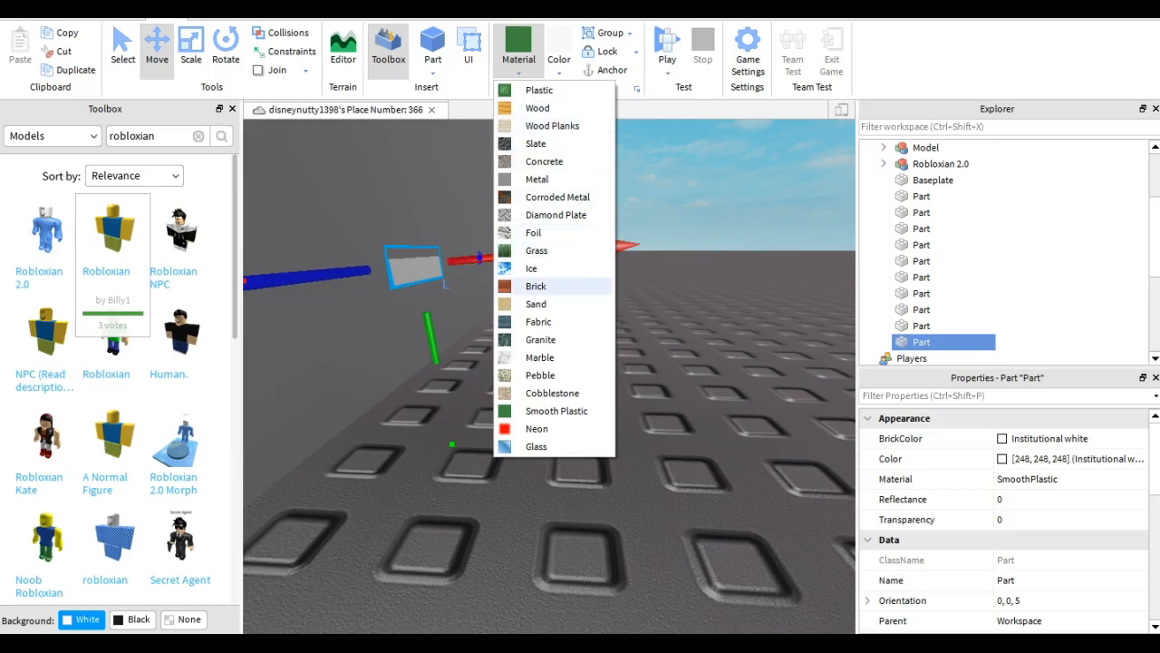
{"action": "left_click", "coordinate": [536, 304]}
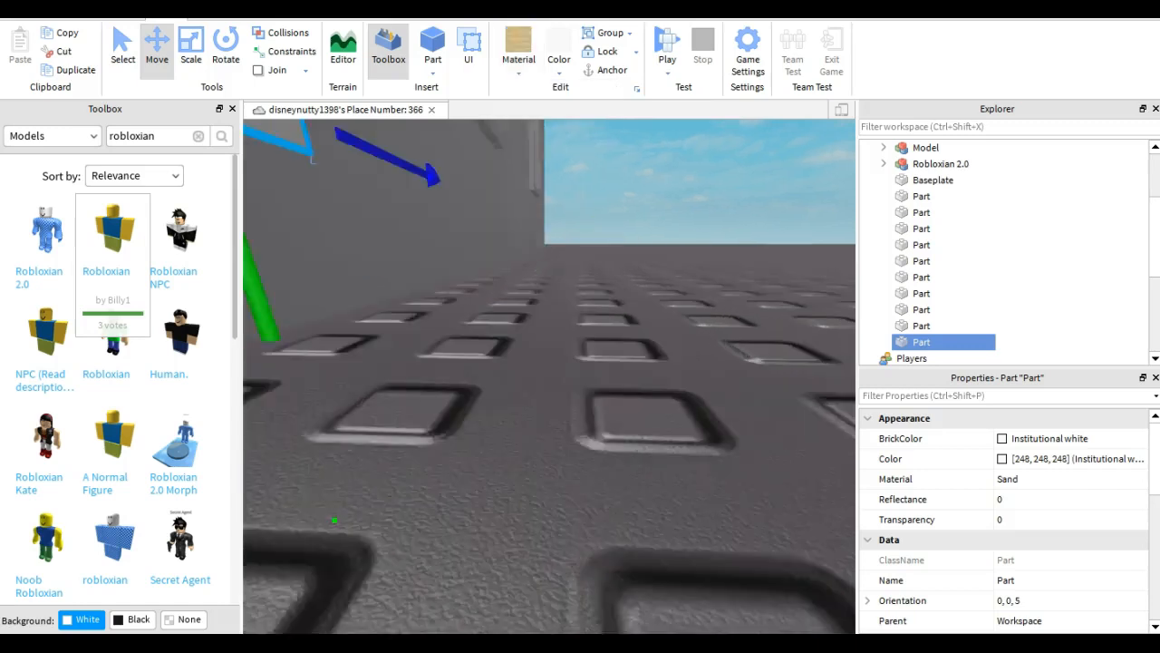
Nudge the white plate closer in against the lower part of the front wall
{"action": "right_click_drag", "start_coordinate": [544, 362], "coordinate": [620, 385]}
{"action": "left_click_drag", "start_coordinate": [689, 396], "coordinate": [675, 396]}
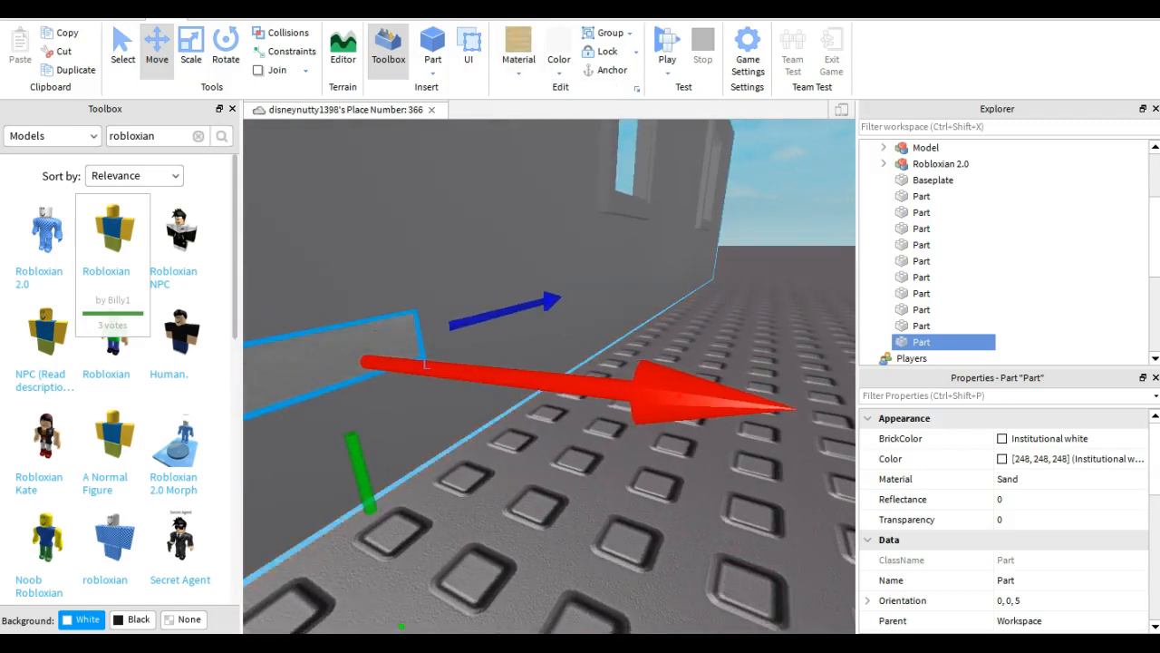
{"action": "left_click", "coordinate": [598, 444]}
{"action": "right_click_drag", "start_coordinate": [589, 435], "coordinate": [580, 399]}
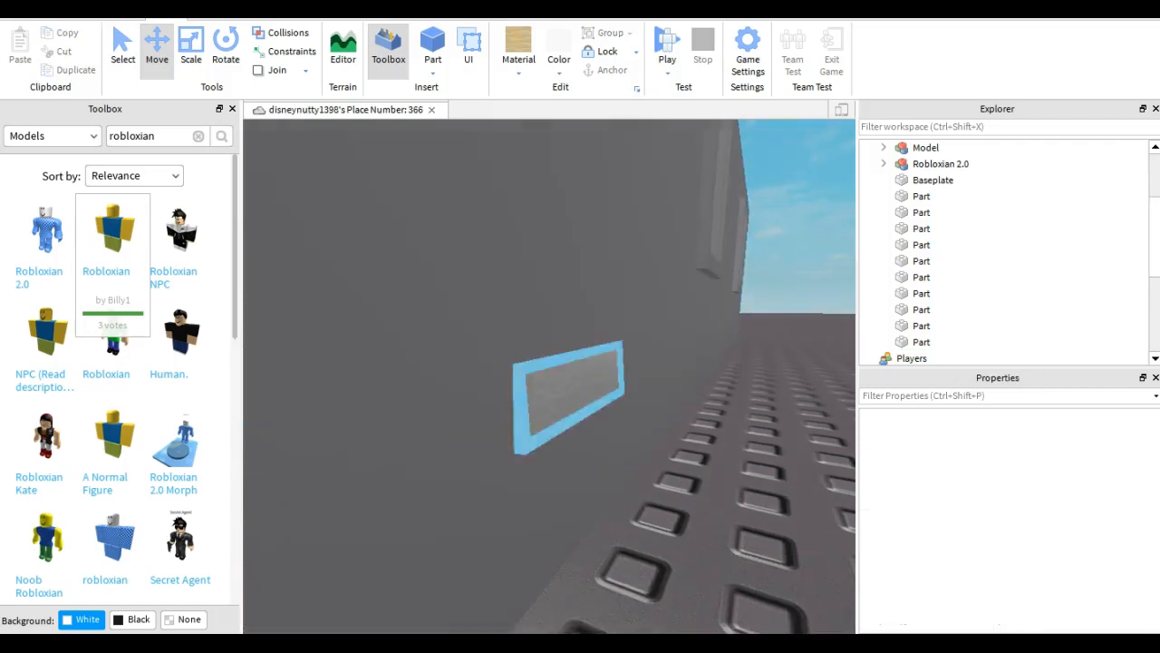
Duplicate the white plate and rotate the copy to a 15-degree tilt
{"action": "left_click", "coordinate": [566, 399]}
{"action": "left_click", "coordinate": [226, 47]}
{"action": "right_click_drag", "start_coordinate": [453, 345], "coordinate": [508, 367]}
{"action": "left_click_drag", "start_coordinate": [526, 172], "coordinate": [490, 176]}
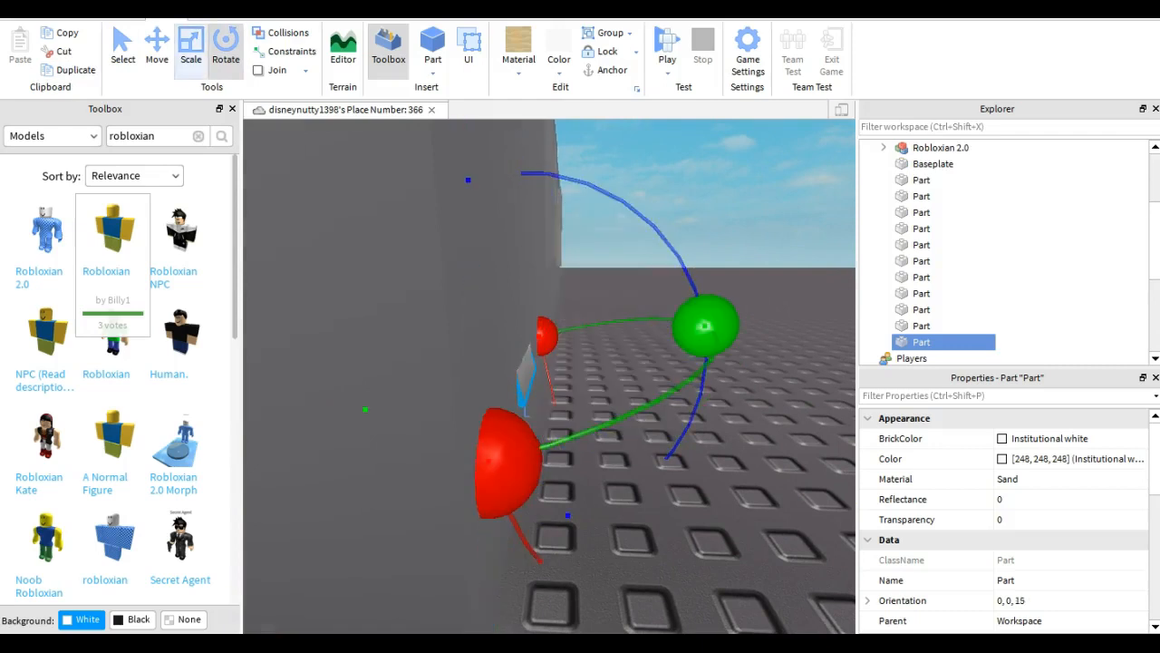
Place the 15-degree copy just below the original plate so that their edges overlap along the wall
{"action": "left_click", "coordinate": [157, 47]}
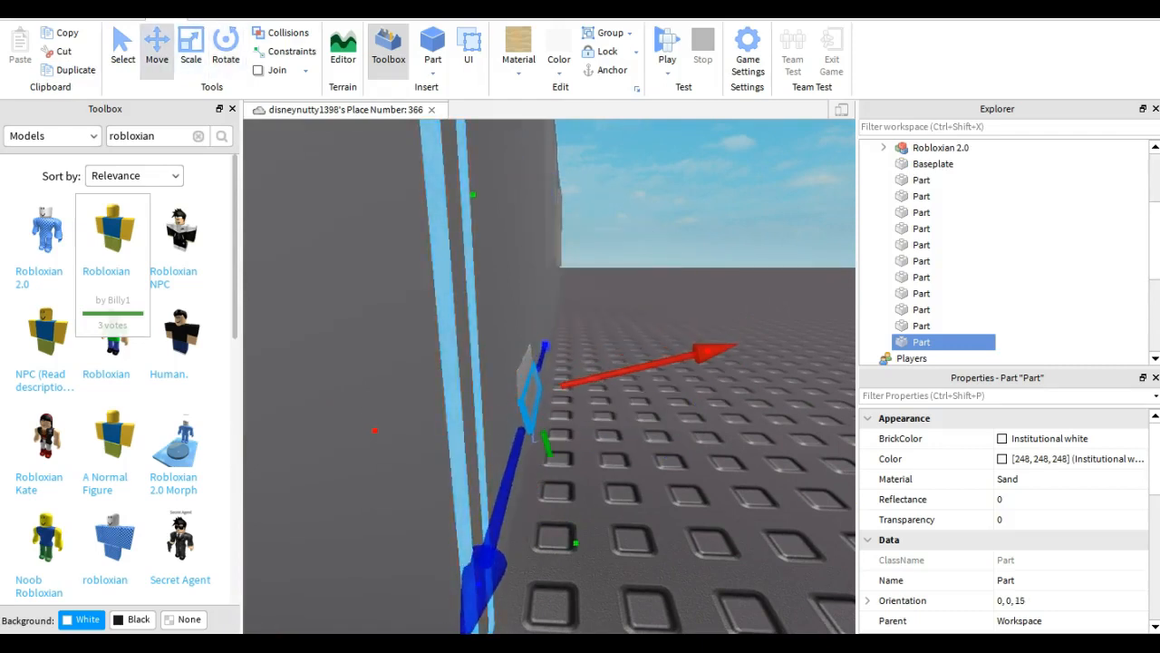
{"action": "scroll", "coordinate": [544, 376], "scroll_direction": "up", "scroll_amount": 2}
{"action": "right_click_drag", "start_coordinate": [544, 376], "coordinate": [499, 349]}
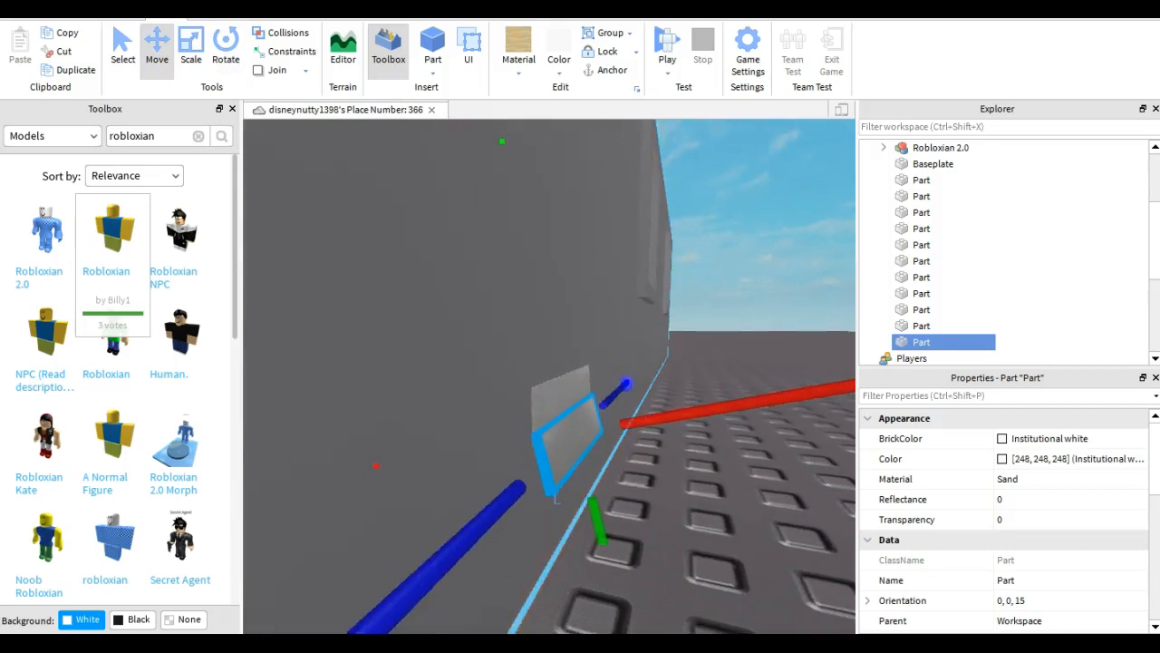
{"action": "left_click_drag", "start_coordinate": [596, 521], "coordinate": [590, 489]}
{"action": "left_click", "coordinate": [670, 444]}
{"action": "right_click_drag", "start_coordinate": [670, 444], "coordinate": [526, 417]}
{"action": "left_click", "coordinate": [516, 453]}
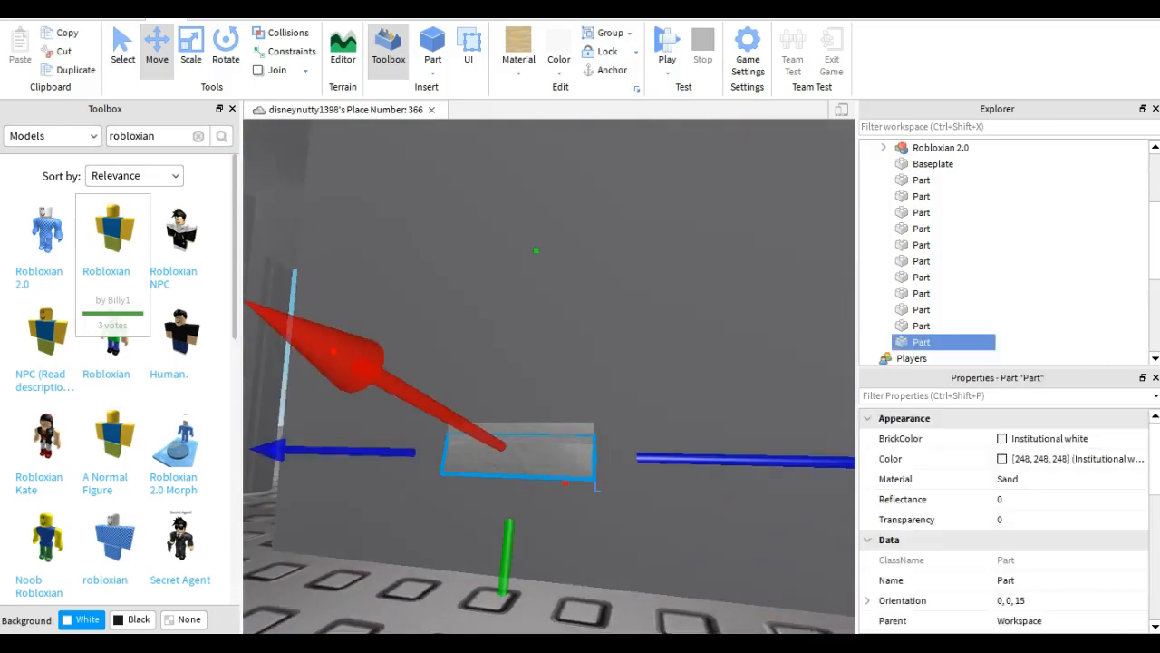
Stretch the 15-degree plate along the front wall from its outer corner to the corner beside the entrance
{"action": "left_click", "coordinate": [190, 51]}
{"action": "key", "text": "d"}
{"action": "left_click_drag", "start_coordinate": [788, 461], "coordinate": [820, 377]}
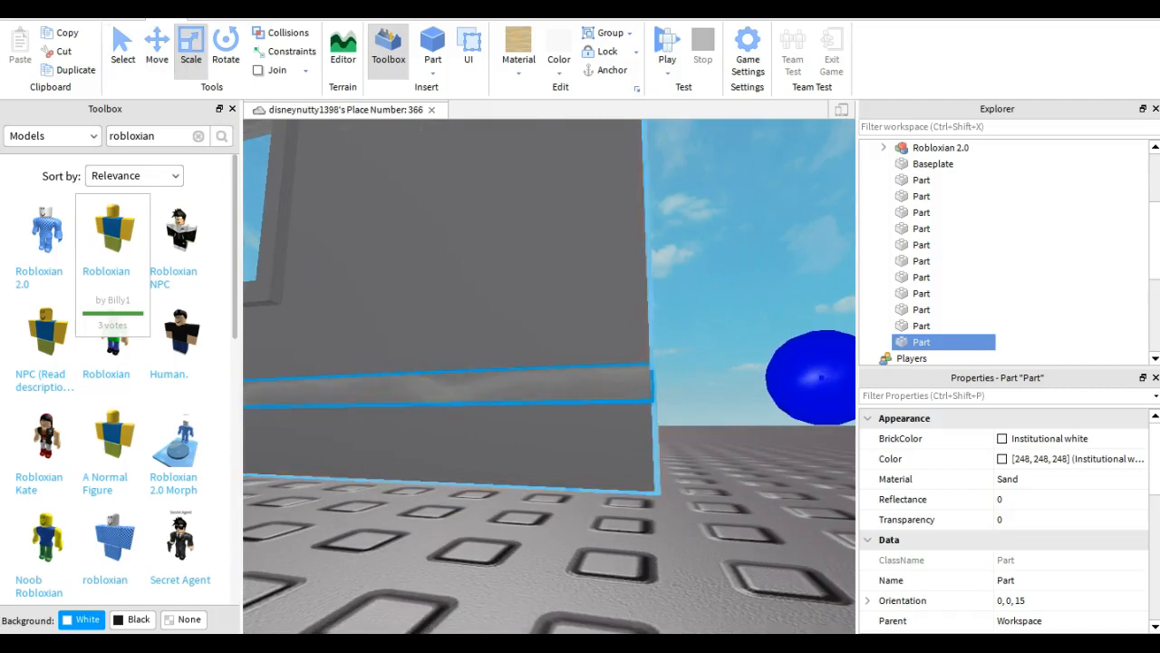
{"action": "key", "text": "a"}
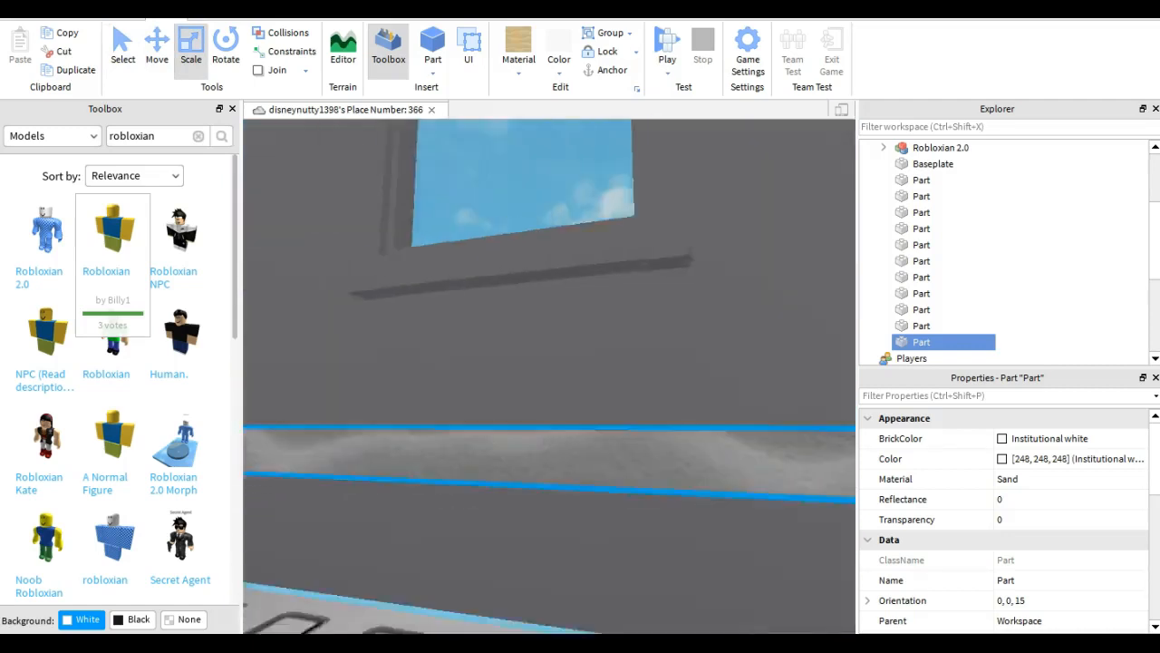
{"action": "key", "text": "a"}
{"action": "left_click_drag", "start_coordinate": [487, 441], "coordinate": [666, 441]}
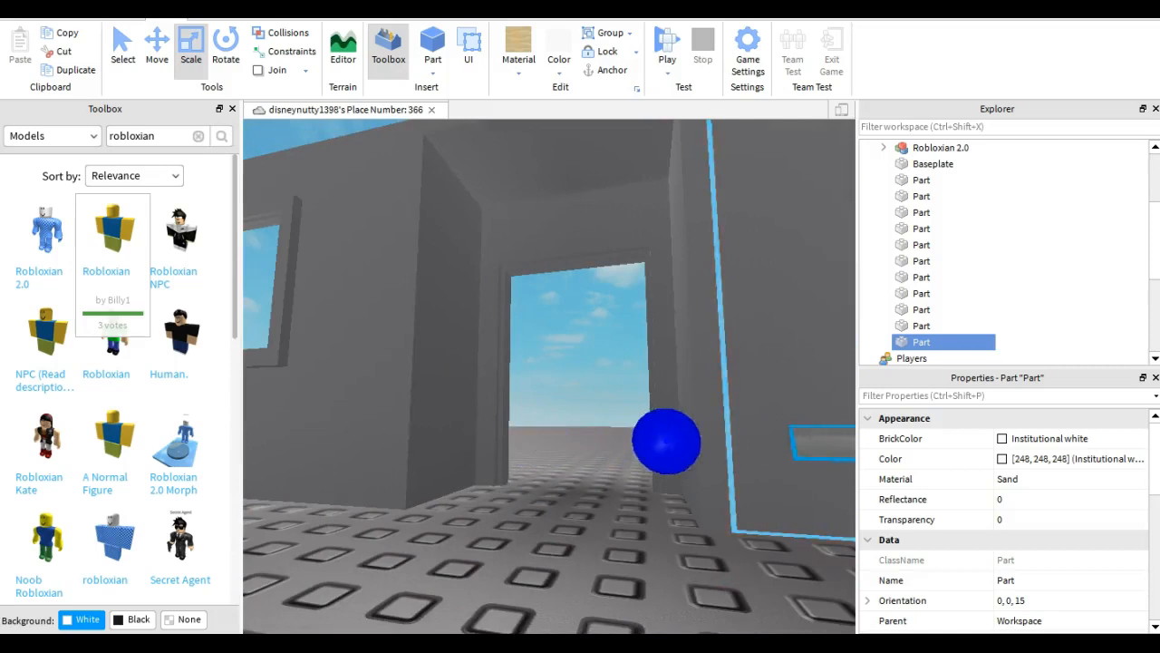
{"action": "key", "text": "w"}
{"action": "key", "text": "d"}
{"action": "key", "text": "a"}
{"action": "left_click_drag", "start_coordinate": [508, 527], "coordinate": [618, 525]}
{"action": "key", "text": "s"}
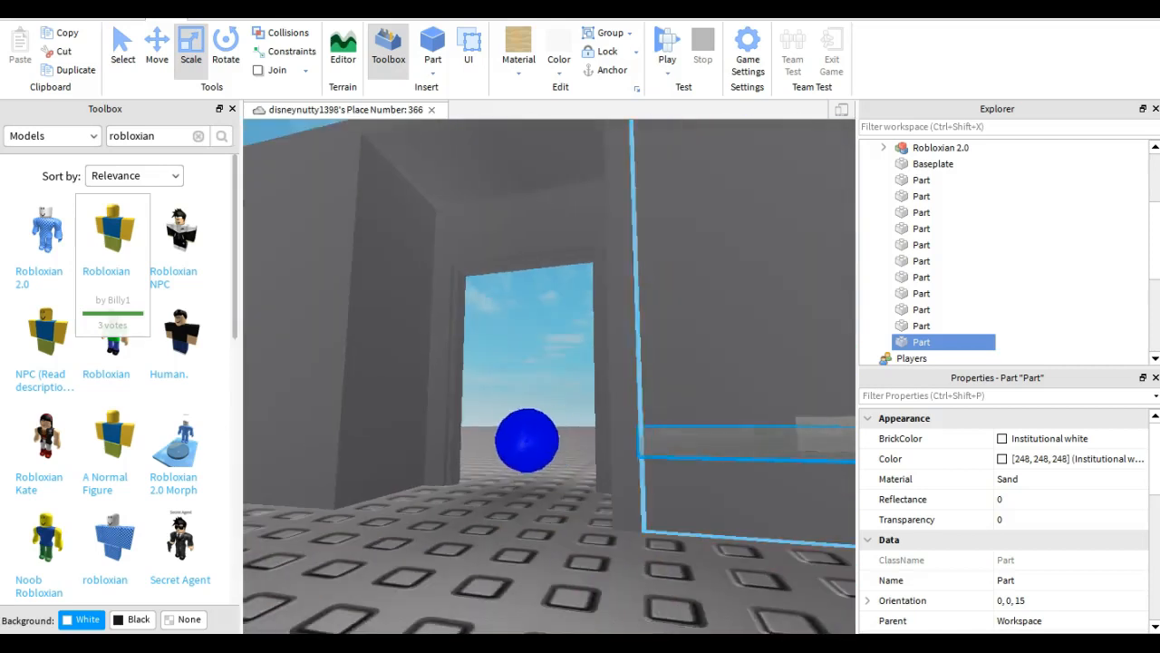
{"action": "left_click", "coordinate": [542, 385]}
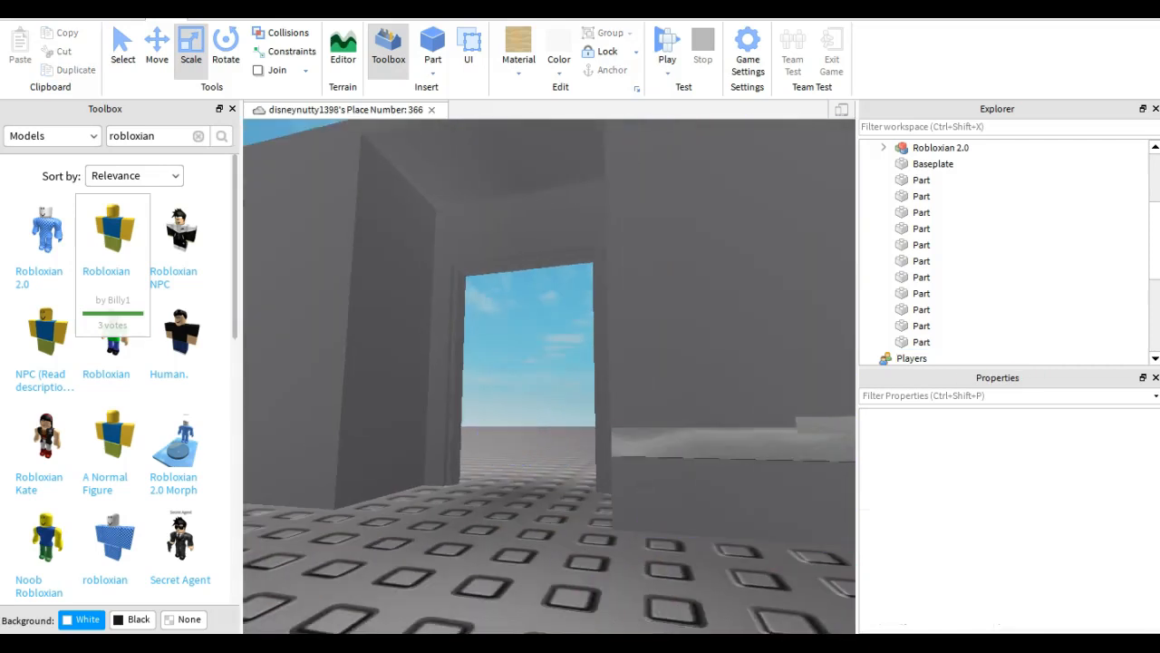
Extend the upper 5-degree plate to the wall's corner beside the entrance, flush with the lower strip
{"action": "key", "text": "d"}
{"action": "left_click", "coordinate": [676, 437]}
{"action": "key", "text": "a"}
{"action": "key", "text": "w"}
{"action": "left_click_drag", "start_coordinate": [619, 546], "coordinate": [540, 541]}
{"action": "key", "text": "s"}
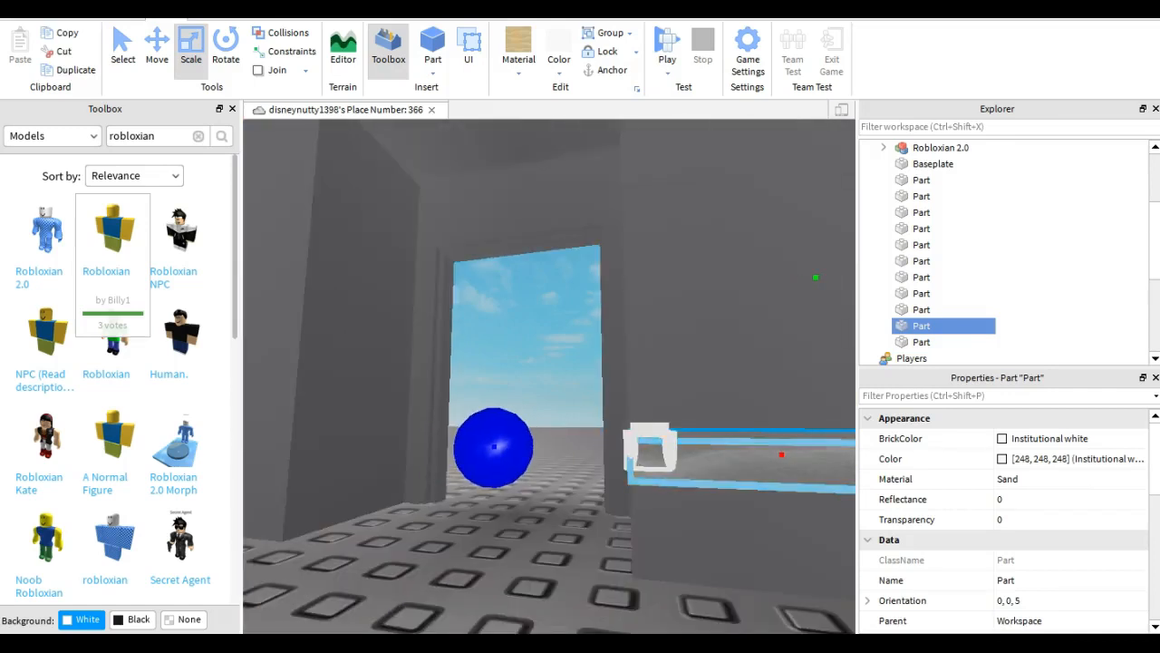
{"action": "left_click", "coordinate": [587, 464]}
{"action": "right_click_drag", "start_coordinate": [587, 464], "coordinate": [634, 478]}
{"action": "key", "text": "w"}
{"action": "left_click", "coordinate": [702, 425]}
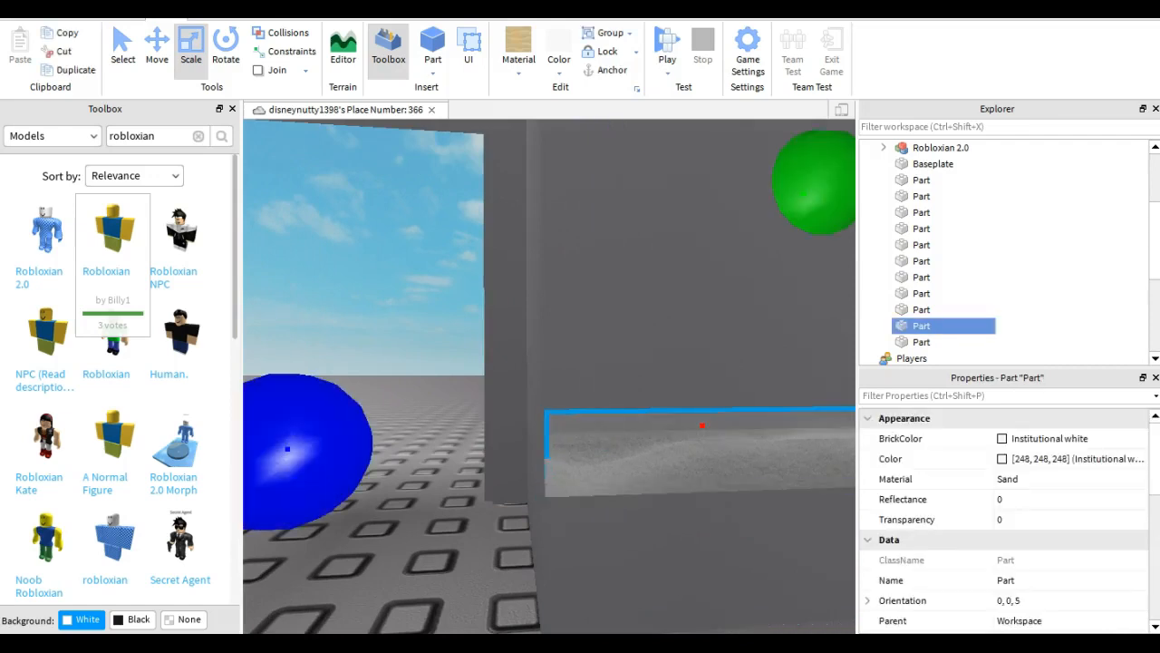
{"action": "left_click_drag", "start_coordinate": [288, 449], "coordinate": [283, 448]}
{"action": "left_click", "coordinate": [389, 522]}
{"action": "right_click_drag", "start_coordinate": [390, 521], "coordinate": [431, 517]}
Extend the other end of the upper 5-degree strip to the outer corner of the front wall
{"action": "left_click", "coordinate": [304, 443]}
{"action": "scroll", "coordinate": [549, 376], "scroll_direction": "up", "scroll_amount": 1}
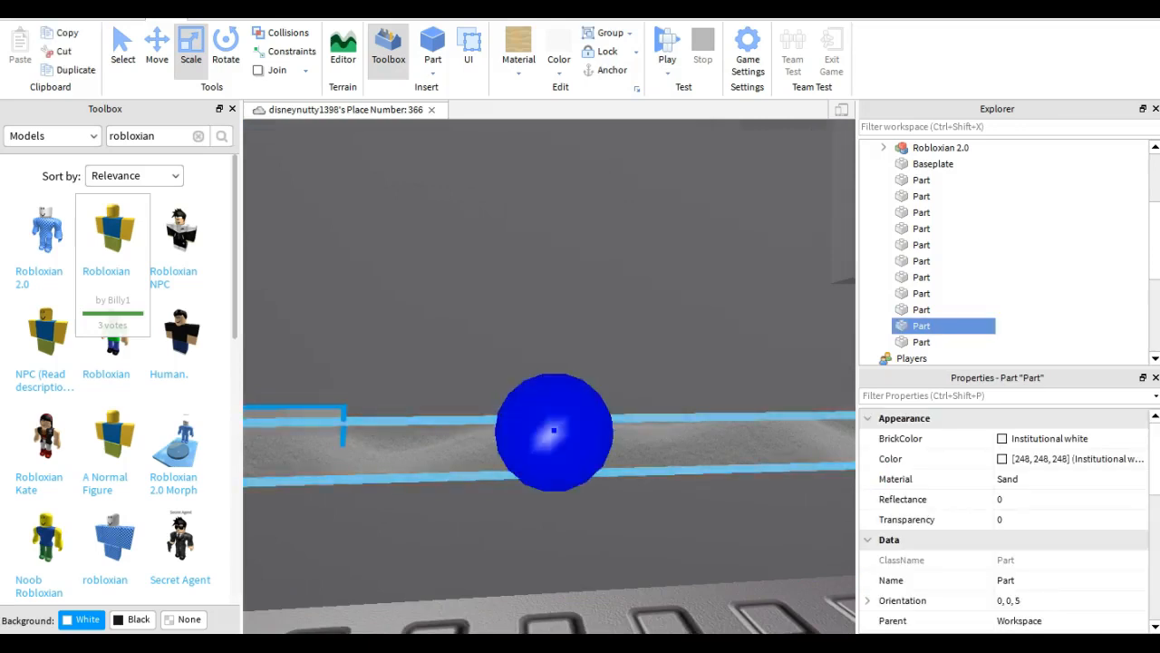
{"action": "scroll", "coordinate": [549, 376], "scroll_direction": "down", "scroll_amount": 4}
{"action": "scroll", "coordinate": [549, 376], "scroll_direction": "up", "scroll_amount": 4}
{"action": "scroll", "coordinate": [691, 455], "scroll_direction": "up", "scroll_amount": 1}
{"action": "left_click_drag", "start_coordinate": [685, 458], "coordinate": [797, 451]}
{"action": "scroll", "coordinate": [700, 441], "scroll_direction": "down", "scroll_amount": 1}
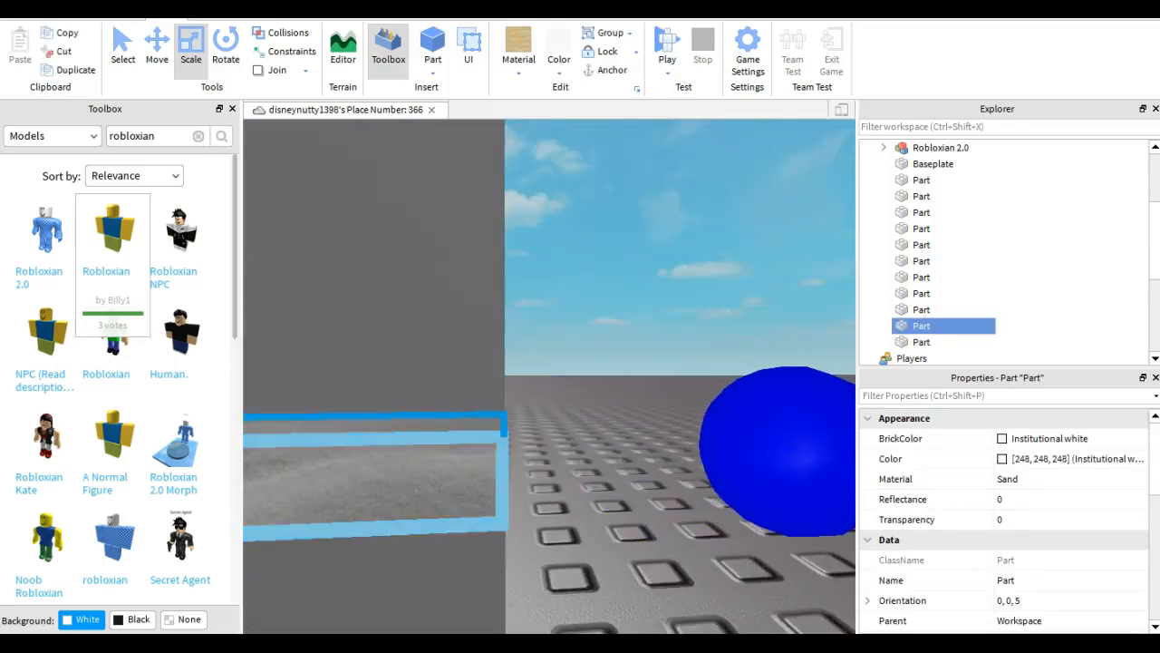
{"action": "left_click", "coordinate": [550, 454]}
{"action": "scroll", "coordinate": [549, 376], "scroll_direction": "down", "scroll_amount": 4}
{"action": "scroll", "coordinate": [549, 377], "scroll_direction": "up", "scroll_amount": 5}
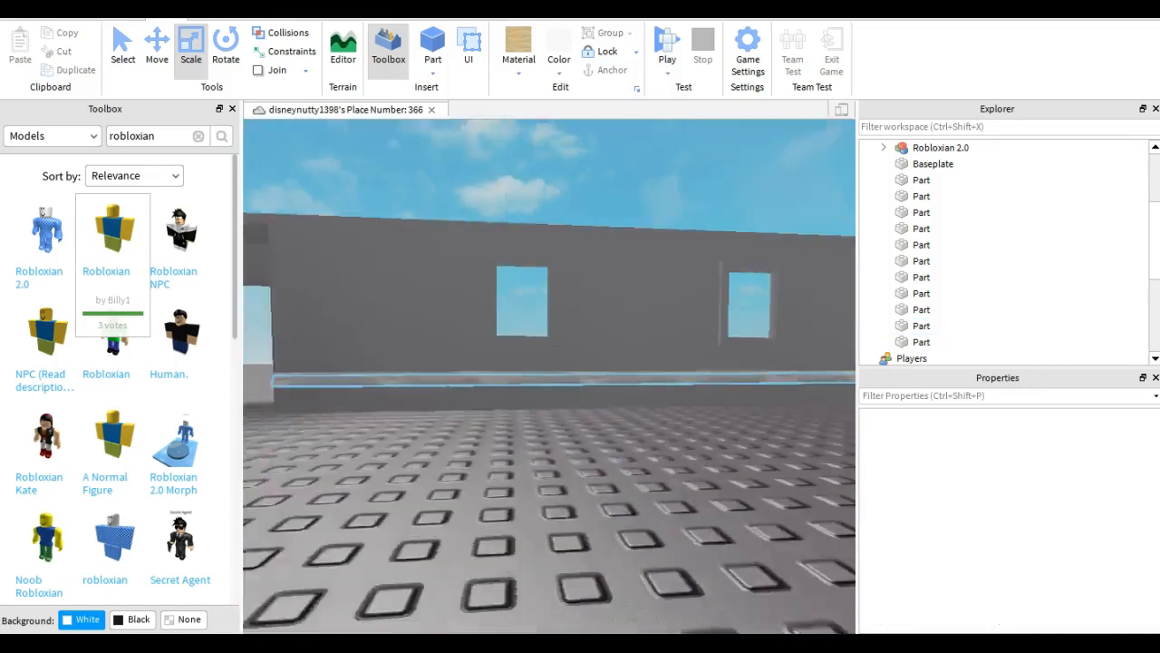
Change the material of both the lower and upper trim strips to Plastic
{"action": "left_click", "coordinate": [815, 309]}
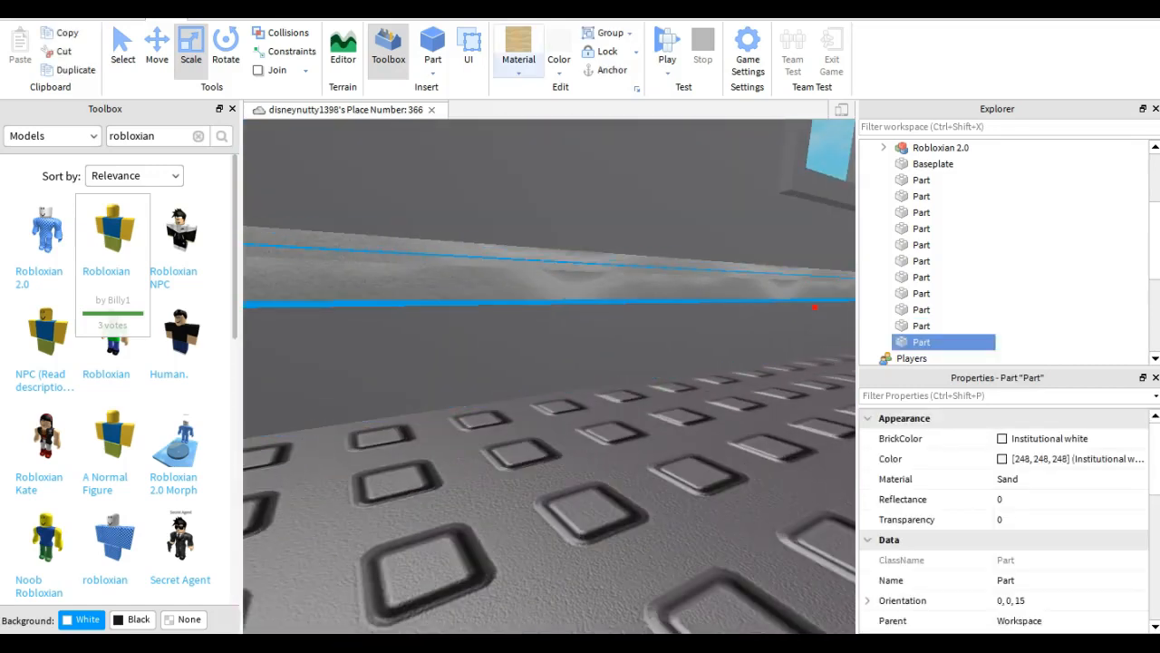
{"action": "left_click", "coordinate": [519, 59]}
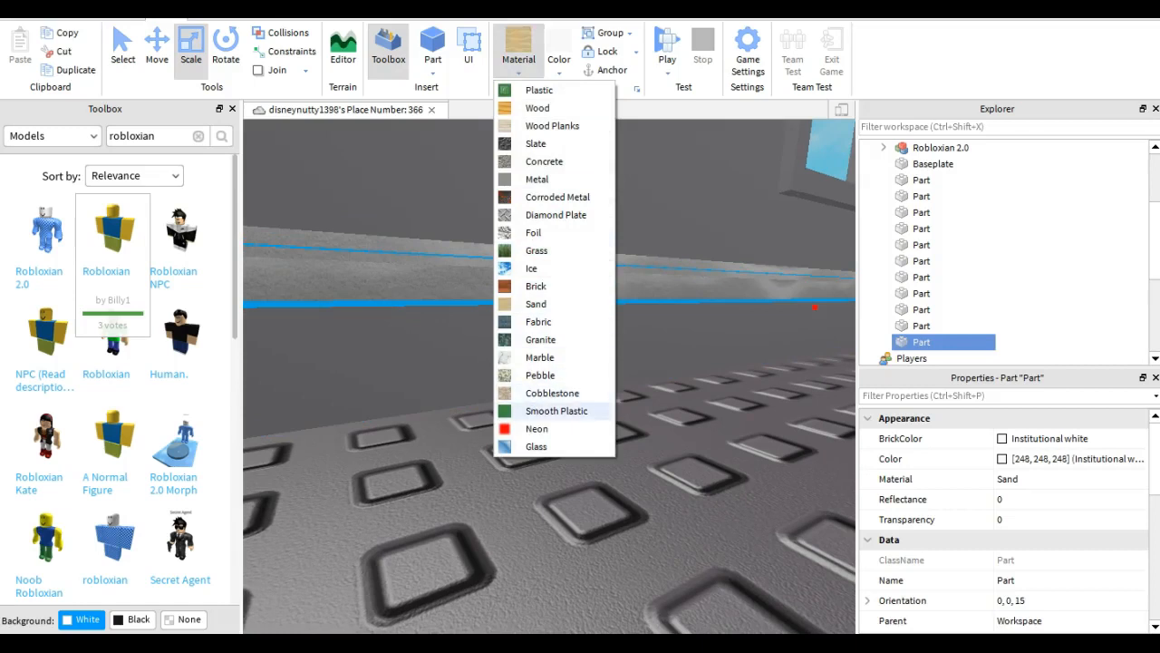
{"action": "left_click", "coordinate": [539, 90]}
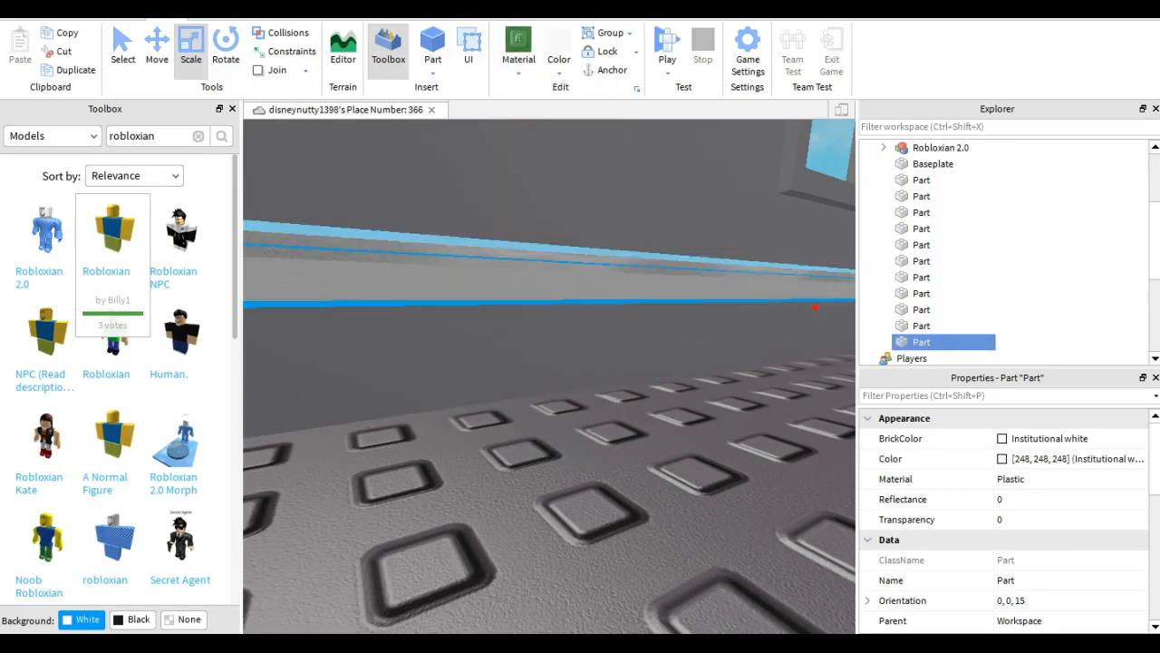
{"action": "left_click", "coordinate": [542, 252]}
{"action": "left_click", "coordinate": [519, 41]}
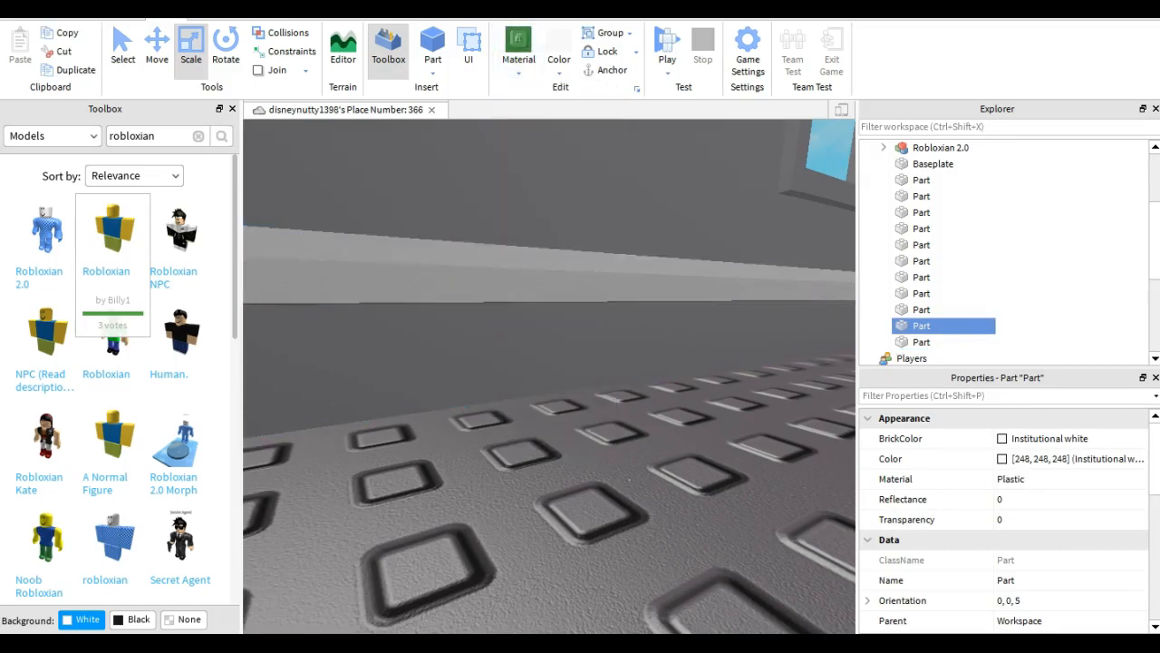
{"action": "right_click_drag", "start_coordinate": [629, 479], "coordinate": [707, 487]}
{"action": "left_click", "coordinate": [542, 258]}
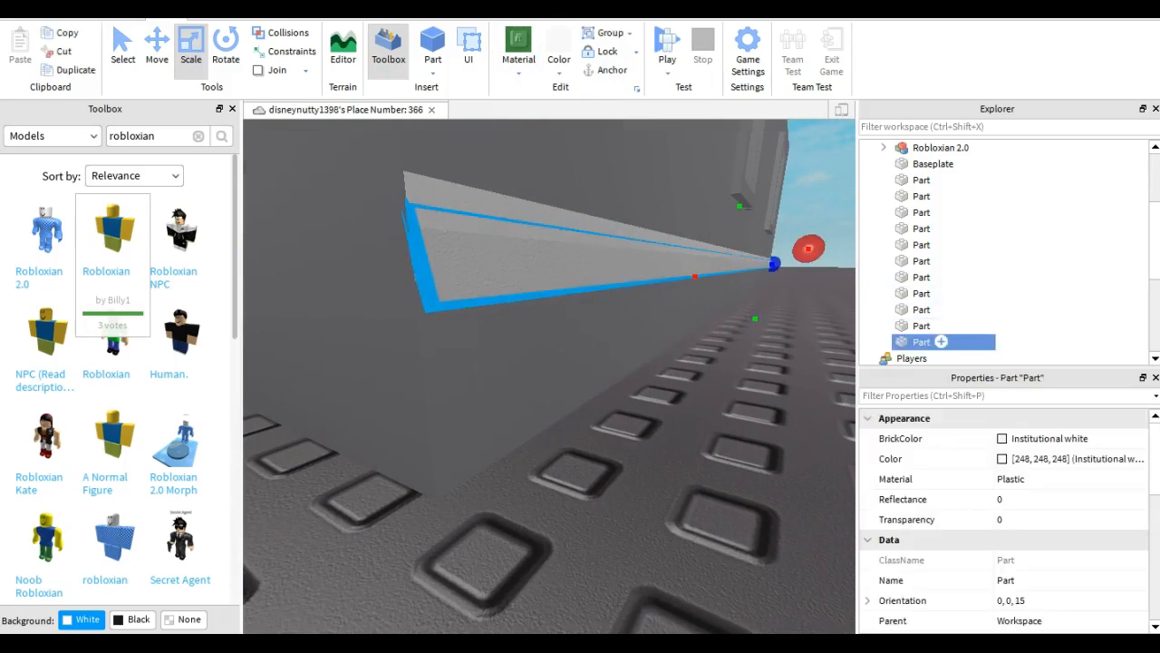
Group the upper and lower trim strips on the front wall and duplicate the group
{"action": "left_click", "coordinate": [921, 324], "text": "ctrl"}
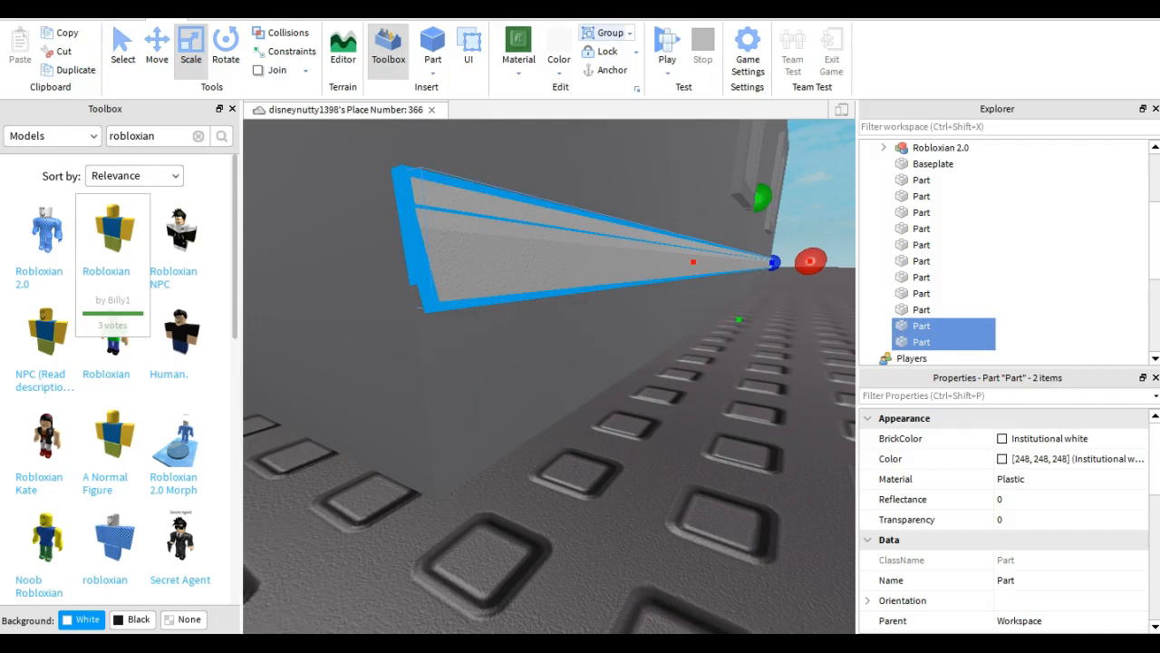
{"action": "left_click", "coordinate": [609, 33]}
{"action": "right_click_drag", "start_coordinate": [635, 390], "coordinate": [490, 381]}
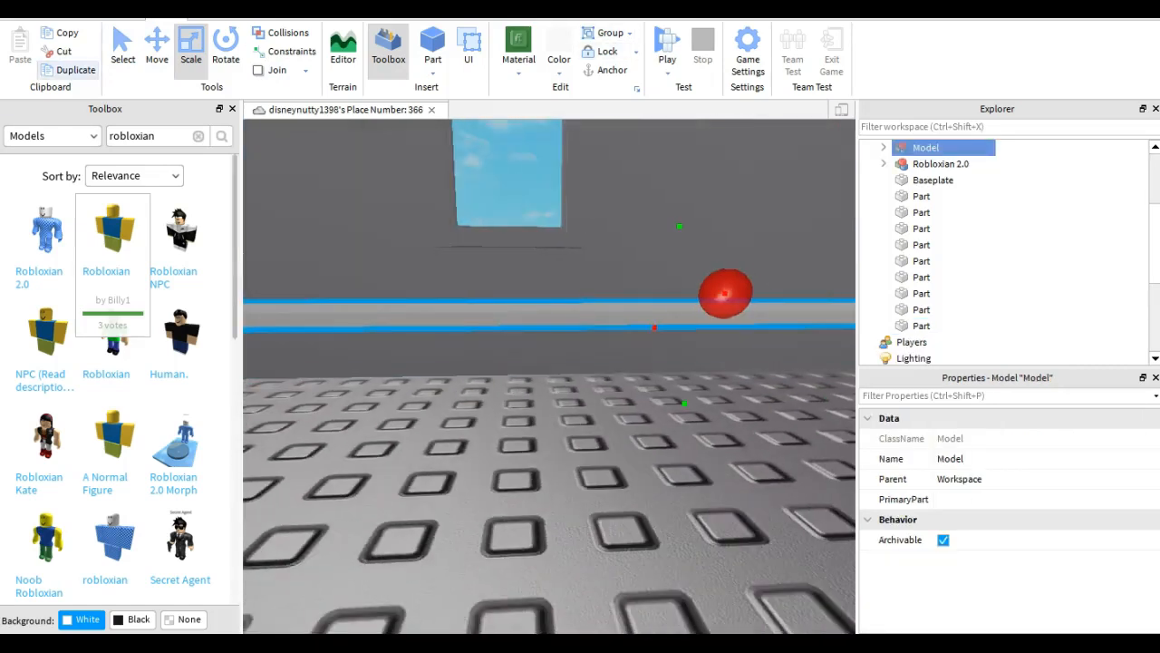
{"action": "left_click", "coordinate": [69, 70]}
Ungroup the duplicated trim and move its two strips down directly beneath the original pair
{"action": "left_click", "coordinate": [156, 47]}
{"action": "right_click_drag", "start_coordinate": [507, 363], "coordinate": [652, 363]}
{"action": "key", "text": "a"}
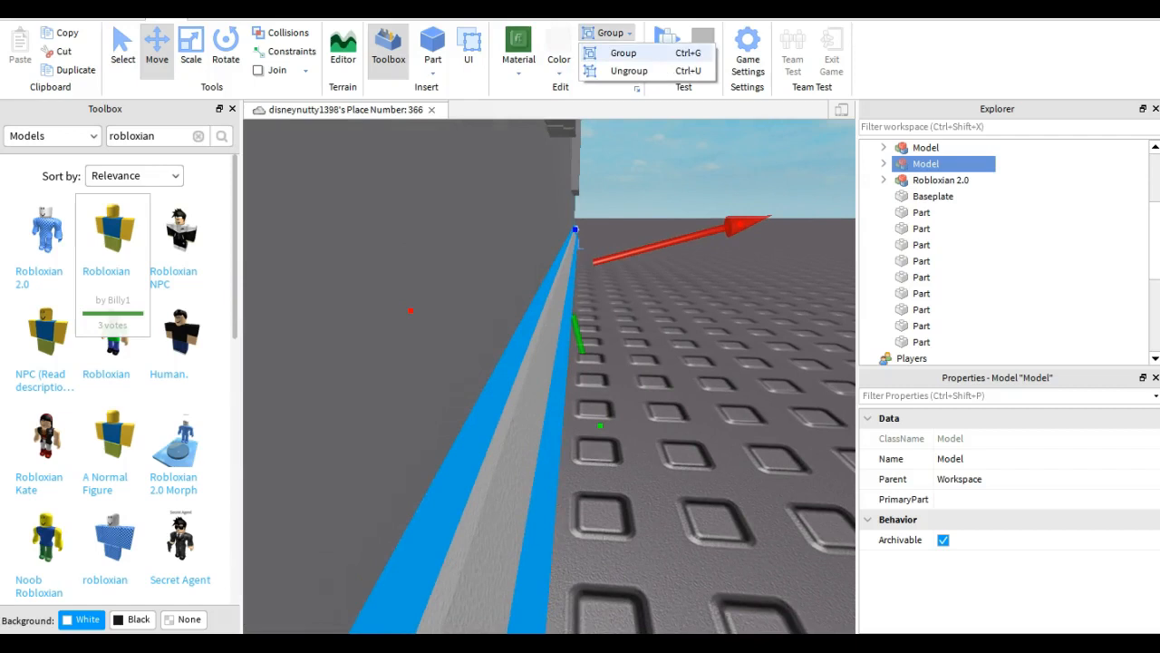
{"action": "left_click", "coordinate": [629, 70]}
{"action": "right_click_drag", "start_coordinate": [598, 363], "coordinate": [555, 349]}
{"action": "left_click_drag", "start_coordinate": [617, 431], "coordinate": [614, 454]}
{"action": "key", "text": "q"}
{"action": "key", "text": "e"}
{"action": "right_click_drag", "start_coordinate": [614, 453], "coordinate": [743, 477]}
{"action": "key", "text": "s"}
{"action": "key", "text": "q"}
{"action": "key", "text": "a"}
{"action": "left_click_drag", "start_coordinate": [478, 311], "coordinate": [477, 306]}
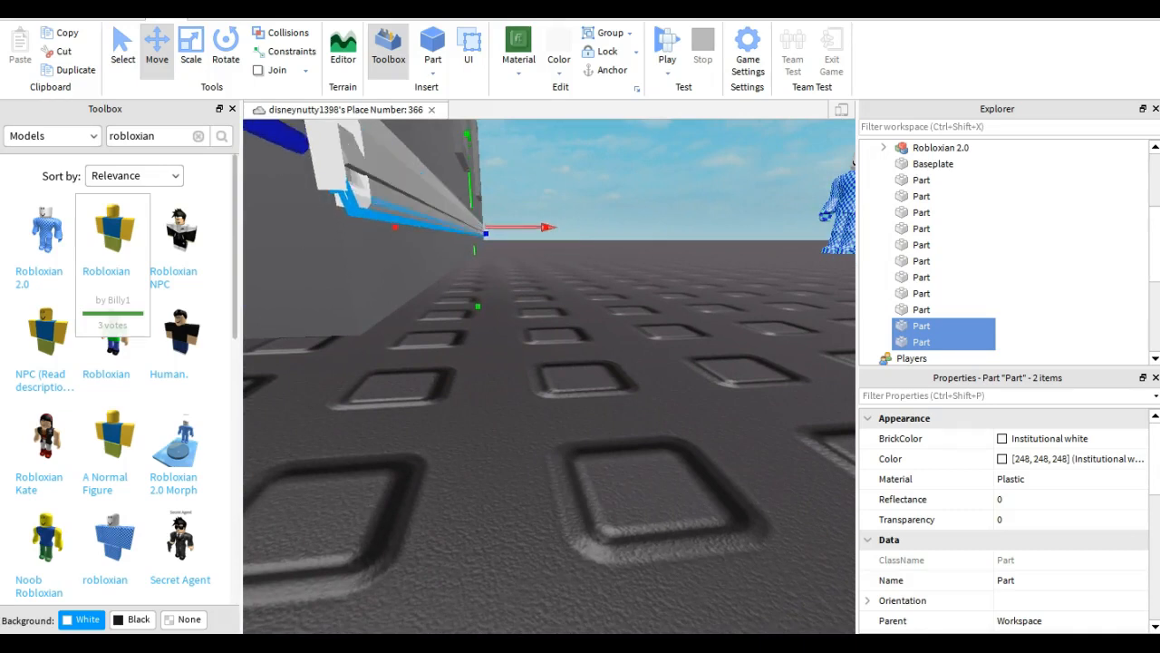
Try to group the two pairs of trim strips along the front wall
{"action": "key", "text": "f"}
{"action": "right_click_drag", "start_coordinate": [550, 376], "coordinate": [580, 417]}
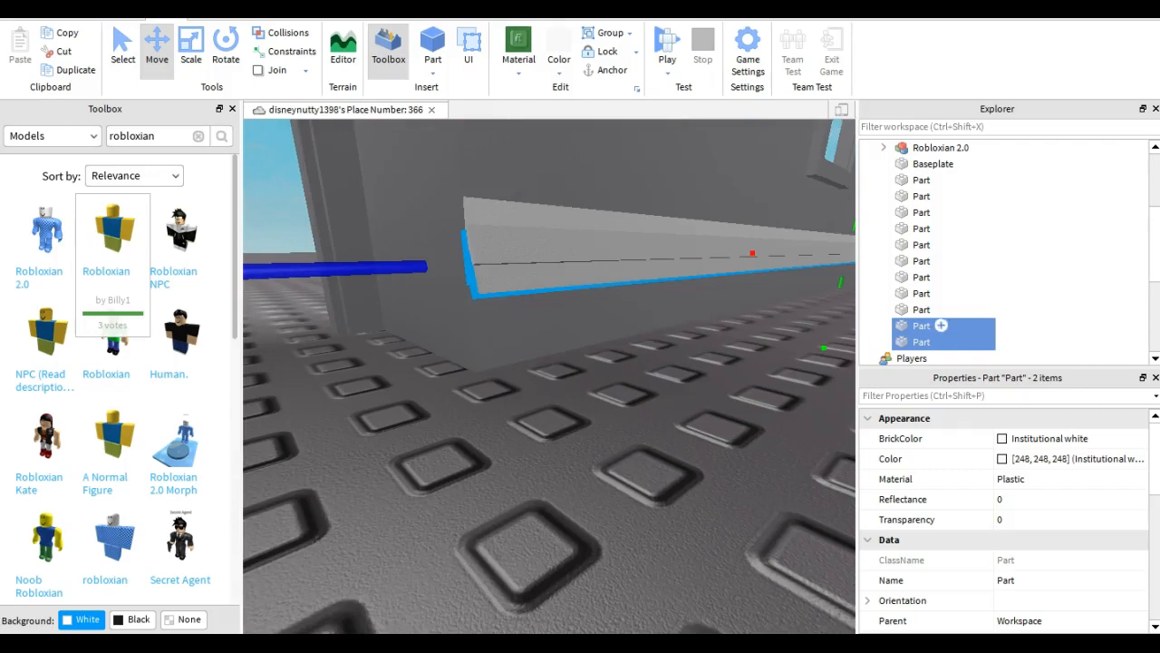
{"action": "left_click_drag", "start_coordinate": [1007, 341], "coordinate": [962, 312]}
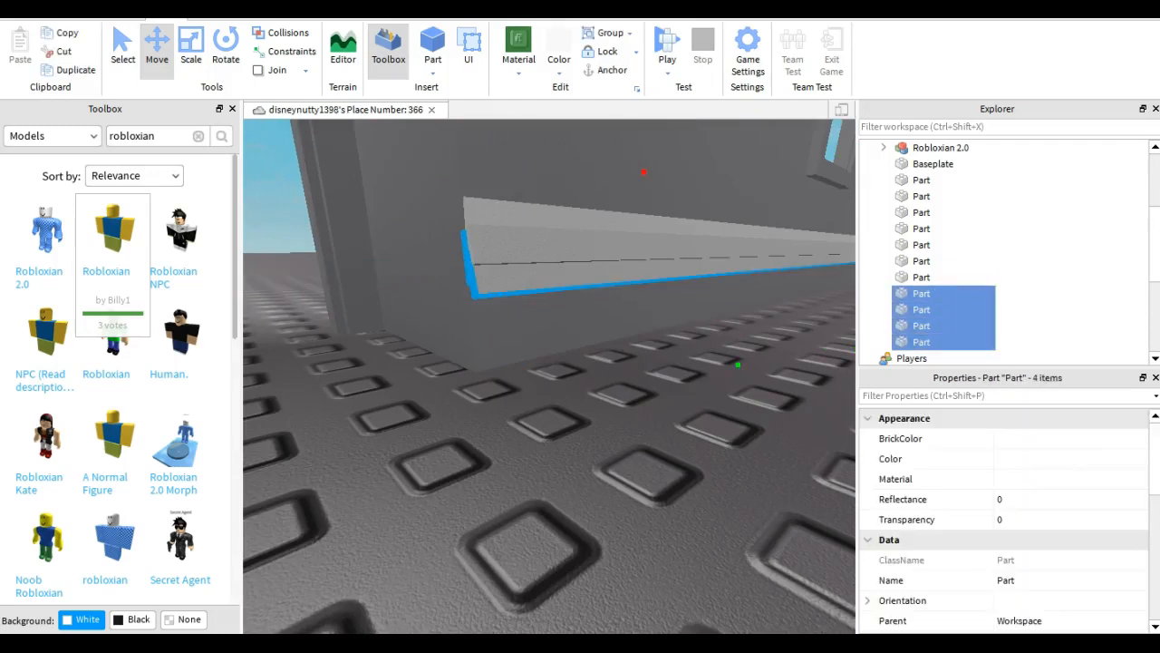
{"action": "key", "text": "ctrl+g"}
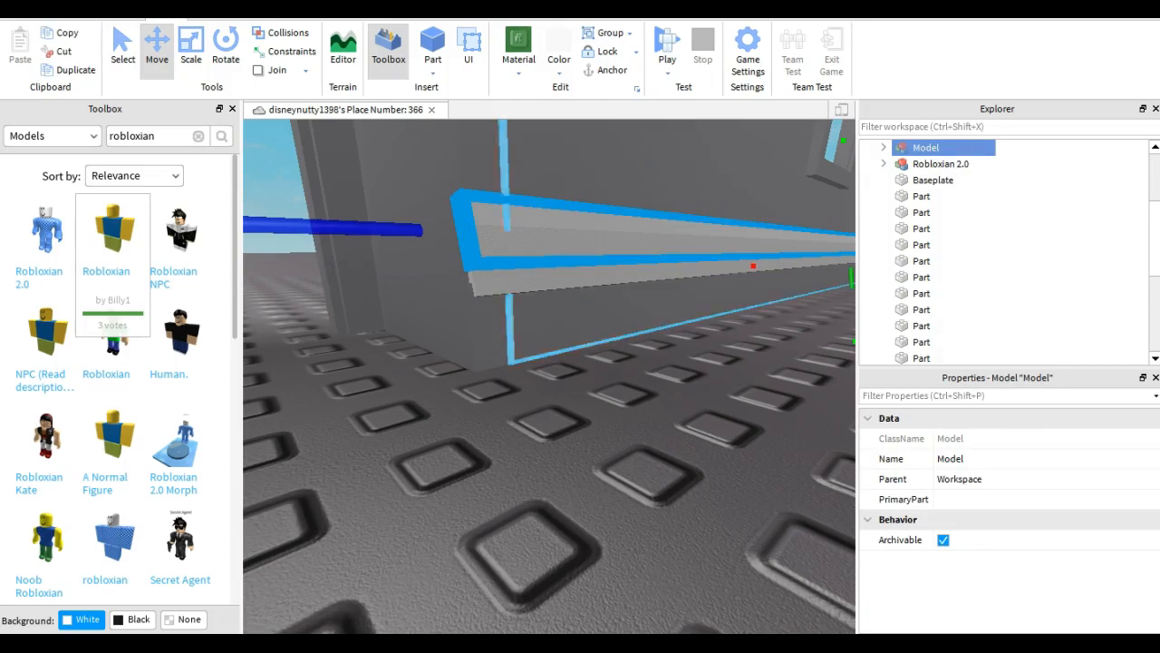
{"action": "left_click", "coordinate": [616, 273]}
Duplicate the lowest pair of strips and move the copy down to form a third row near the ground
{"action": "left_click_drag", "start_coordinate": [1003, 347], "coordinate": [941, 324]}
{"action": "left_click", "coordinate": [63, 51]}
{"action": "left_click_drag", "start_coordinate": [823, 348], "coordinate": [821, 358]}
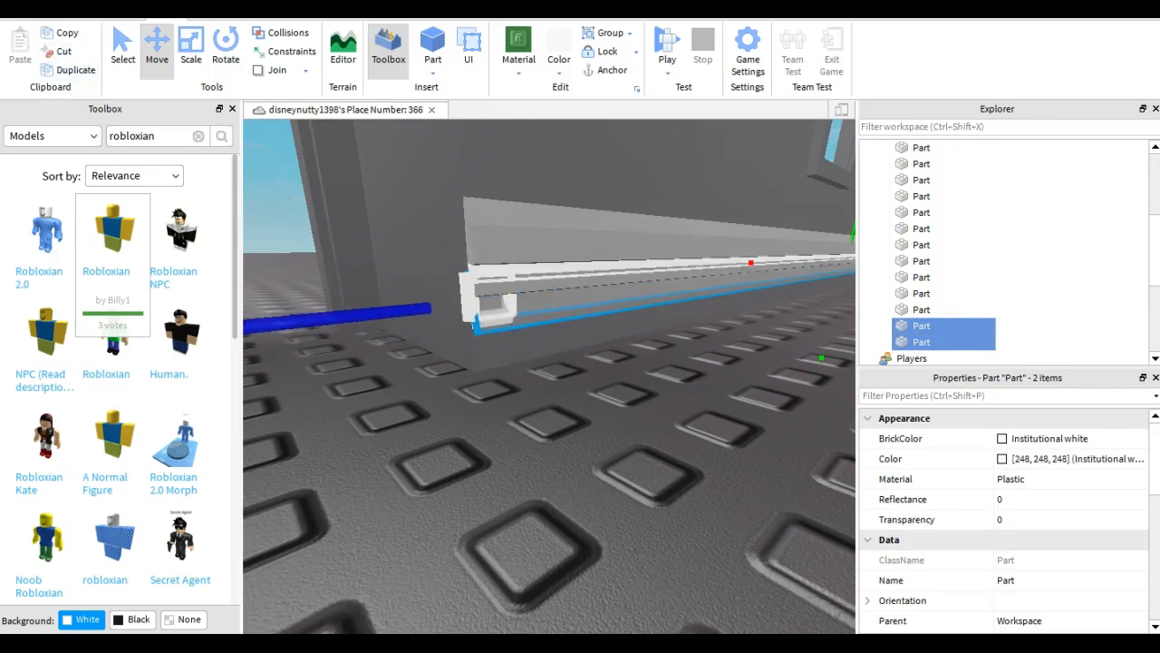
{"action": "right_click_drag", "start_coordinate": [821, 357], "coordinate": [920, 324]}
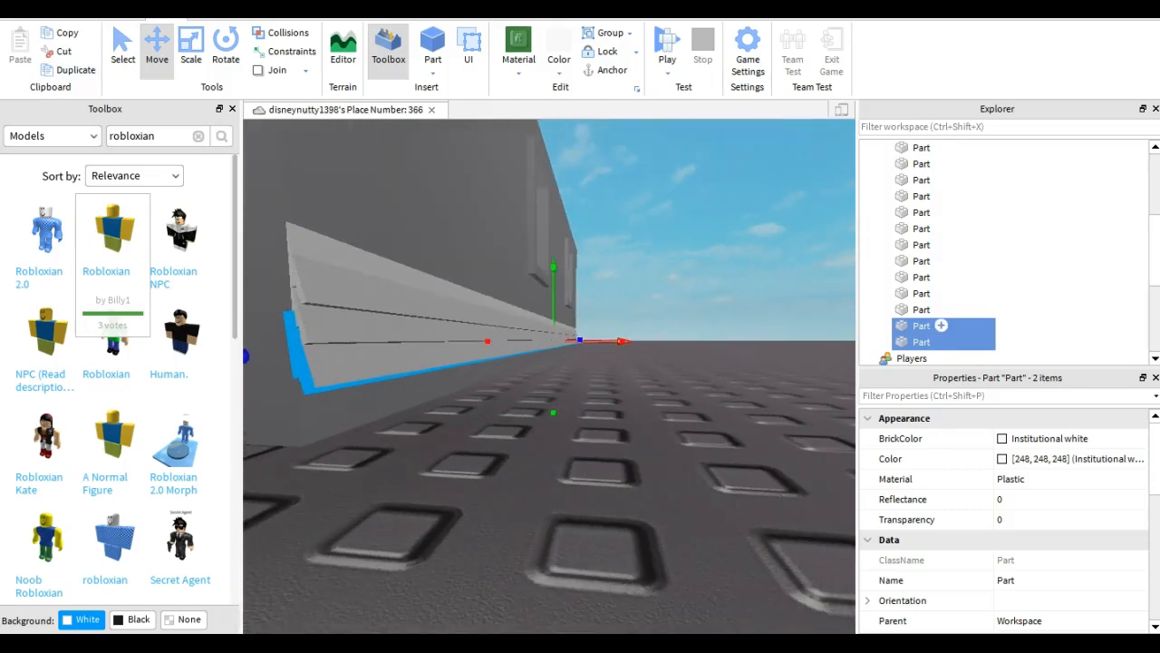
Duplicate the four strips of the two lowest rows and raise the copy above the existing rows
{"action": "left_click_drag", "start_coordinate": [1014, 341], "coordinate": [978, 315]}
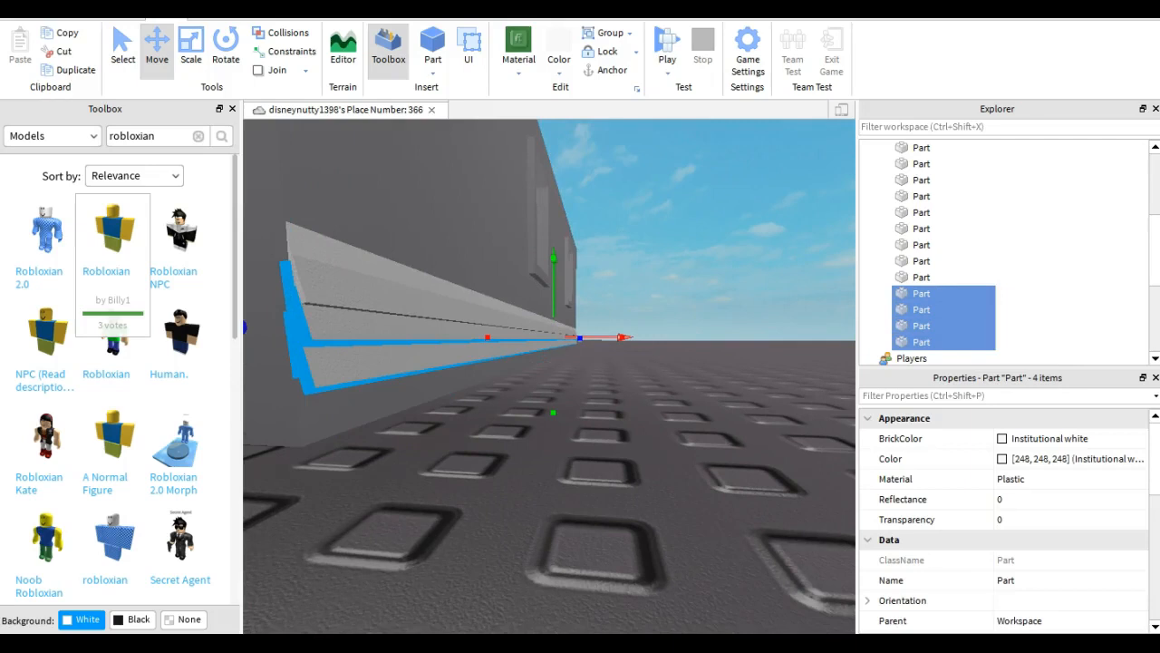
{"action": "left_click_drag", "start_coordinate": [554, 257], "coordinate": [554, 236]}
{"action": "right_click_drag", "start_coordinate": [554, 237], "coordinate": [439, 245]}
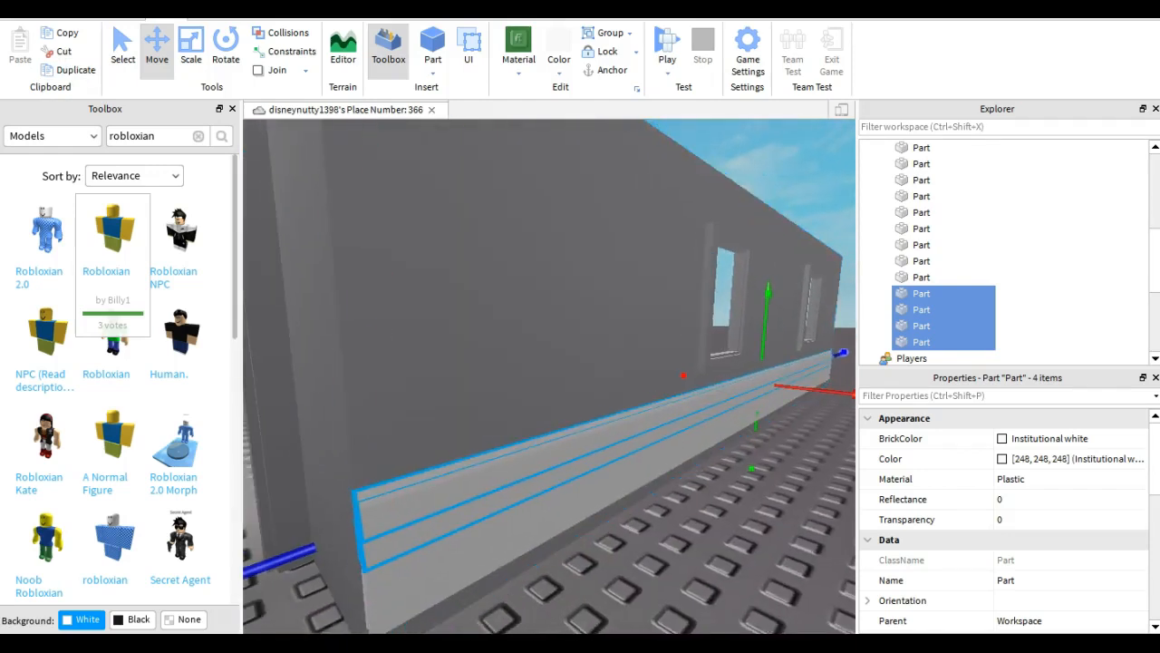
Duplicate the four-strip block again and stack it flush on top of the siding, just below the windows
{"action": "left_click", "coordinate": [70, 69]}
{"action": "left_click_drag", "start_coordinate": [768, 292], "coordinate": [809, 186]}
{"action": "key", "text": "e"}
{"action": "key", "text": "q"}
{"action": "key", "text": "q"}
{"action": "key", "text": "w"}
{"action": "key", "text": "s"}
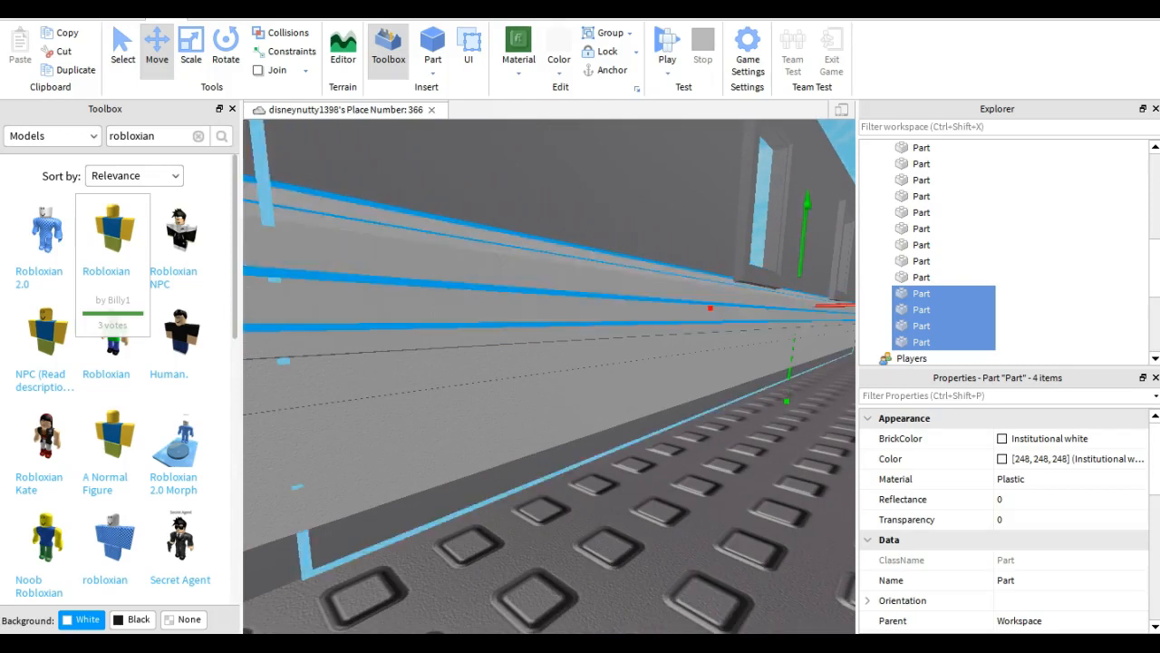
{"action": "key", "text": "w"}
{"action": "right_click_drag", "start_coordinate": [549, 363], "coordinate": [564, 295]}
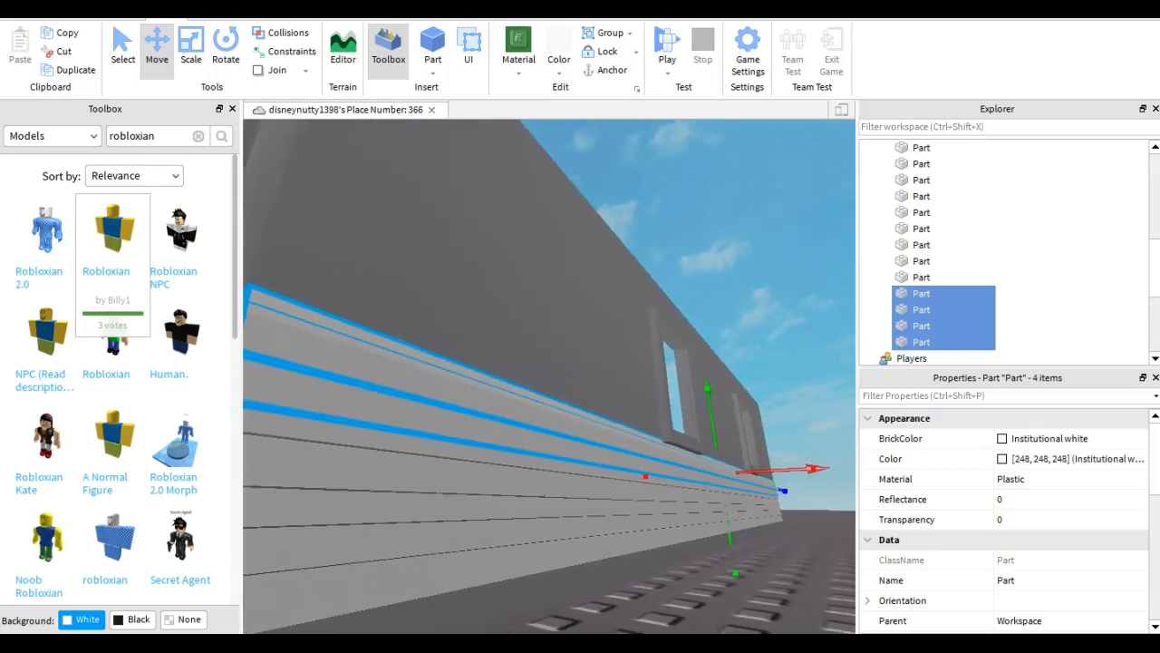
Stack further copies of the four-strip block up the wall, running behind the lower part of the window frames
{"action": "left_click", "coordinate": [70, 70]}
{"action": "mouse_move", "coordinate": [707, 399]}
{"action": "left_mouse_down"}
{"action": "mouse_move", "coordinate": [703, 375]}
{"action": "mouse_move", "coordinate": [705, 397]}
{"action": "left_mouse_up"}
{"action": "key", "text": "e"}
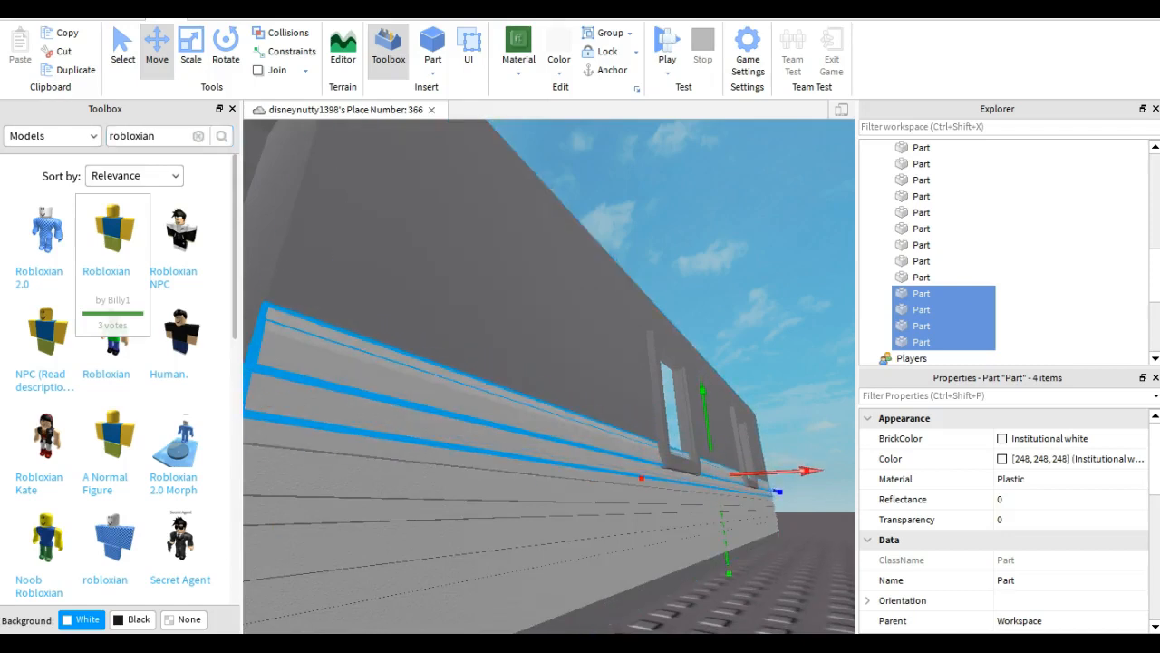
{"action": "left_click_drag", "start_coordinate": [705, 397], "coordinate": [700, 374]}
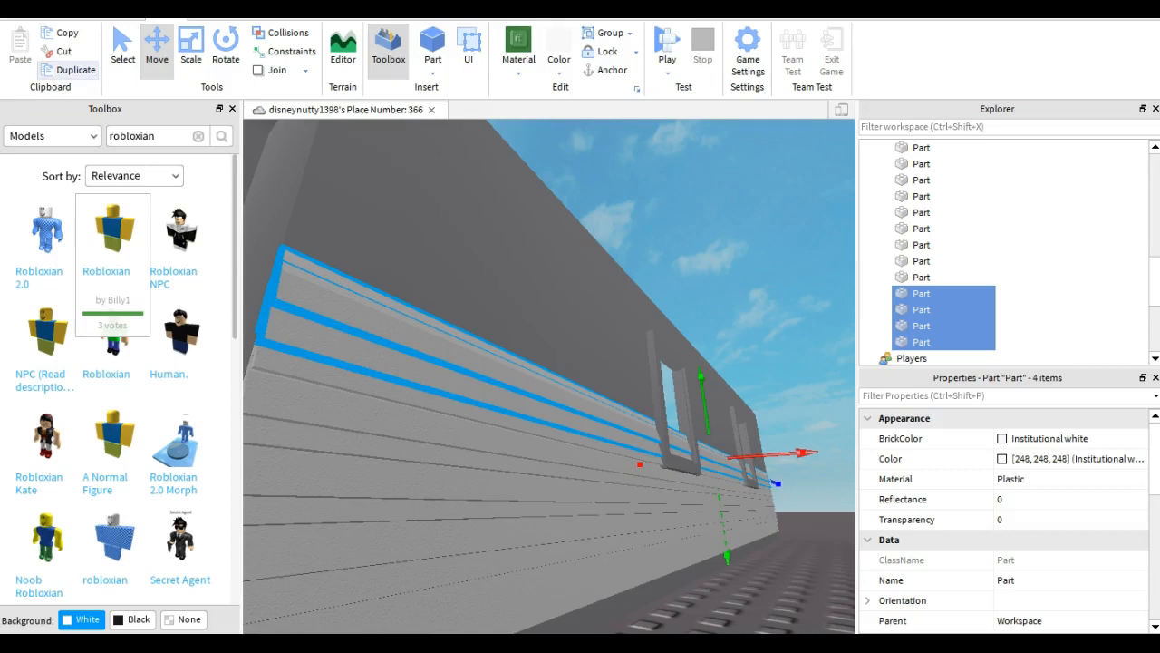
{"action": "key", "text": "e"}
{"action": "mouse_move", "coordinate": [701, 374]}
{"action": "left_mouse_down"}
{"action": "mouse_move", "coordinate": [724, 371]}
{"action": "mouse_move", "coordinate": [733, 336]}
{"action": "mouse_move", "coordinate": [697, 376]}
{"action": "mouse_move", "coordinate": [703, 406]}
{"action": "mouse_move", "coordinate": [700, 391]}
{"action": "left_mouse_up"}
{"action": "key", "text": "q"}
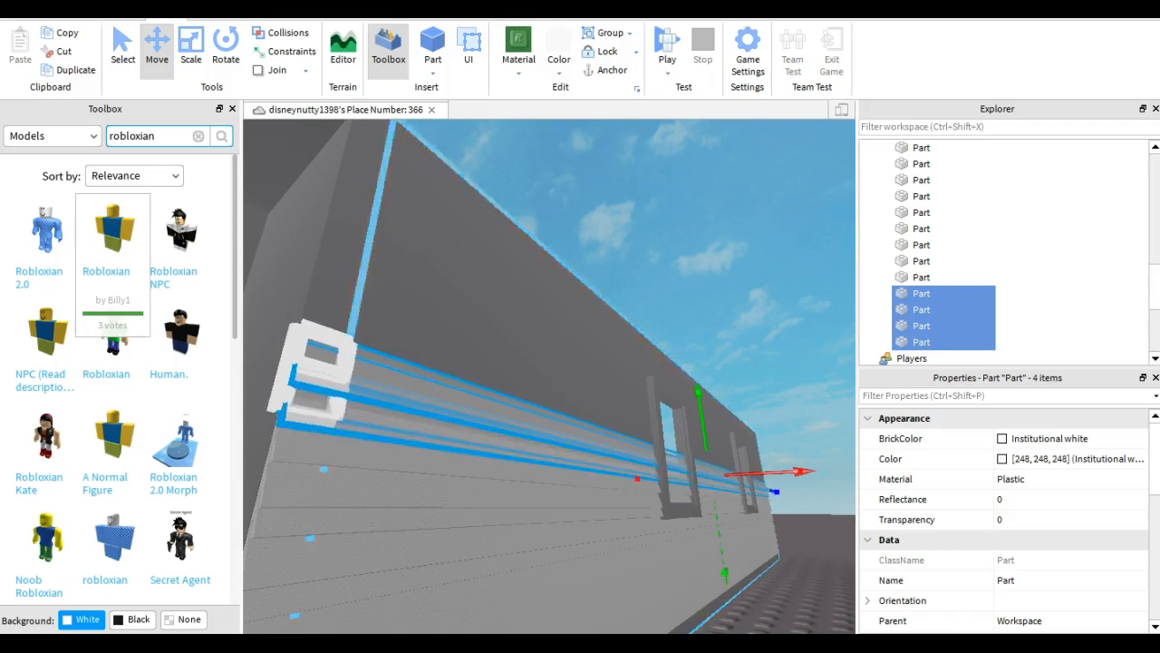
Duplicate the topmost four-strip block and raise the copy flush above it across the window openings
{"action": "key", "text": "s"}
{"action": "key", "text": "d"}
{"action": "key", "text": "w"}
{"action": "right_click_drag", "start_coordinate": [700, 392], "coordinate": [644, 437]}
{"action": "key", "text": "s"}
{"action": "key", "text": "e"}
{"action": "key", "text": "s"}
{"action": "key", "text": "d"}
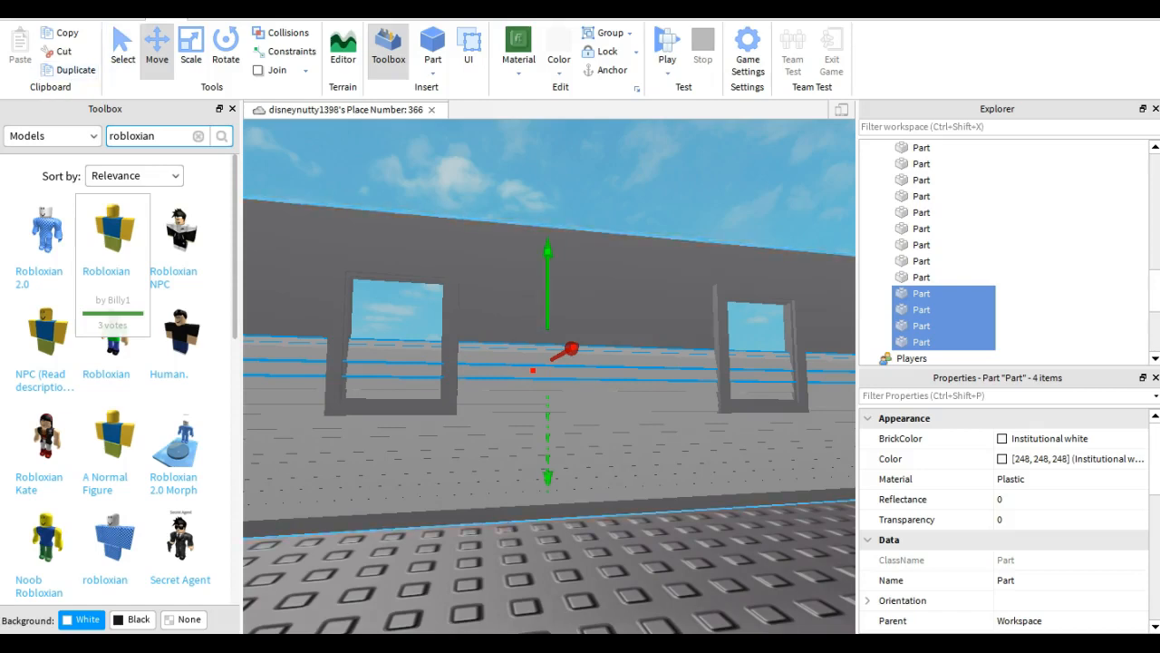
{"action": "key", "text": "w"}
{"action": "left_click_drag", "start_coordinate": [546, 235], "coordinate": [546, 75]}
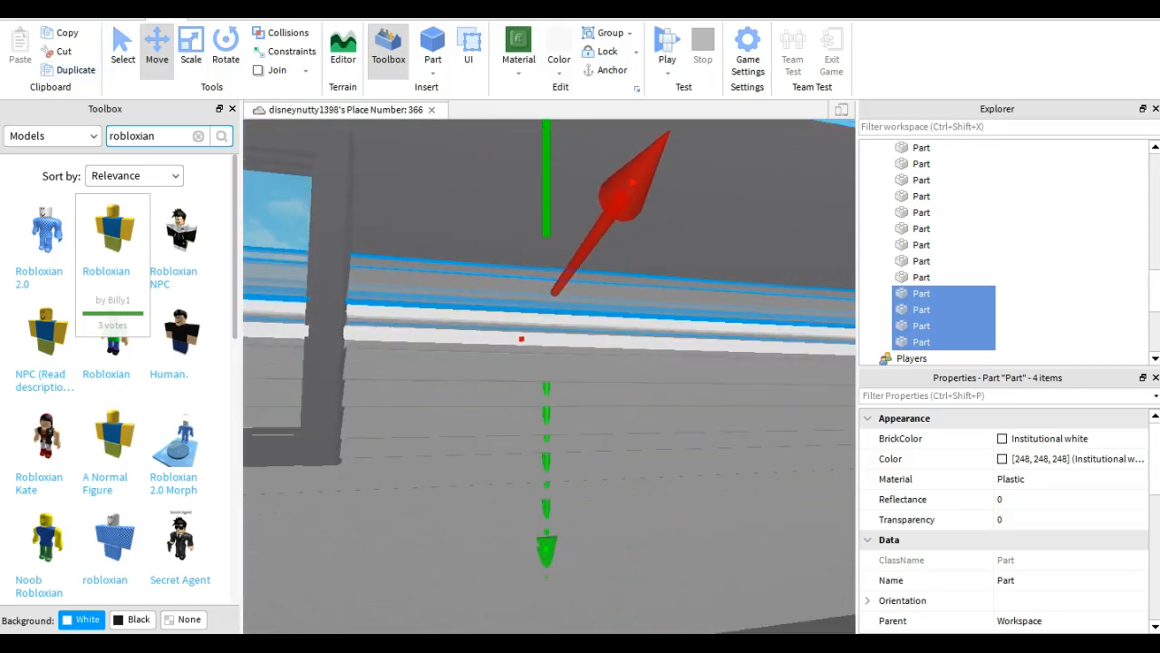
{"action": "key", "text": "s"}
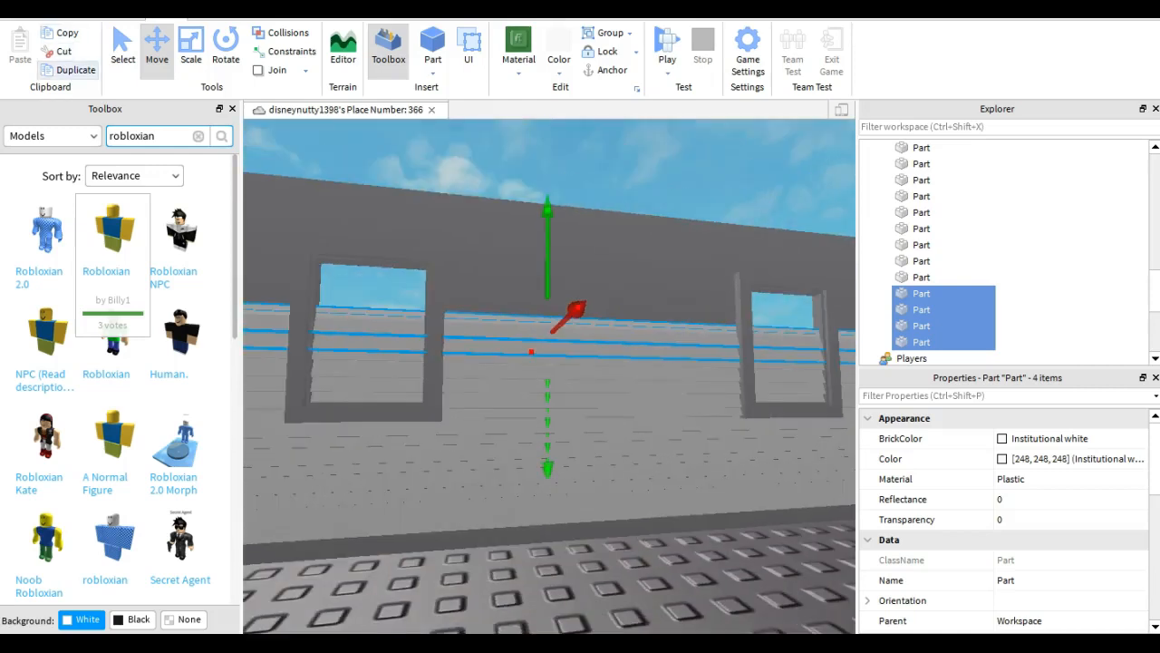
Continue the siding with another four-strip copy, raised to the upper part of the window openings
{"action": "key", "text": "w"}
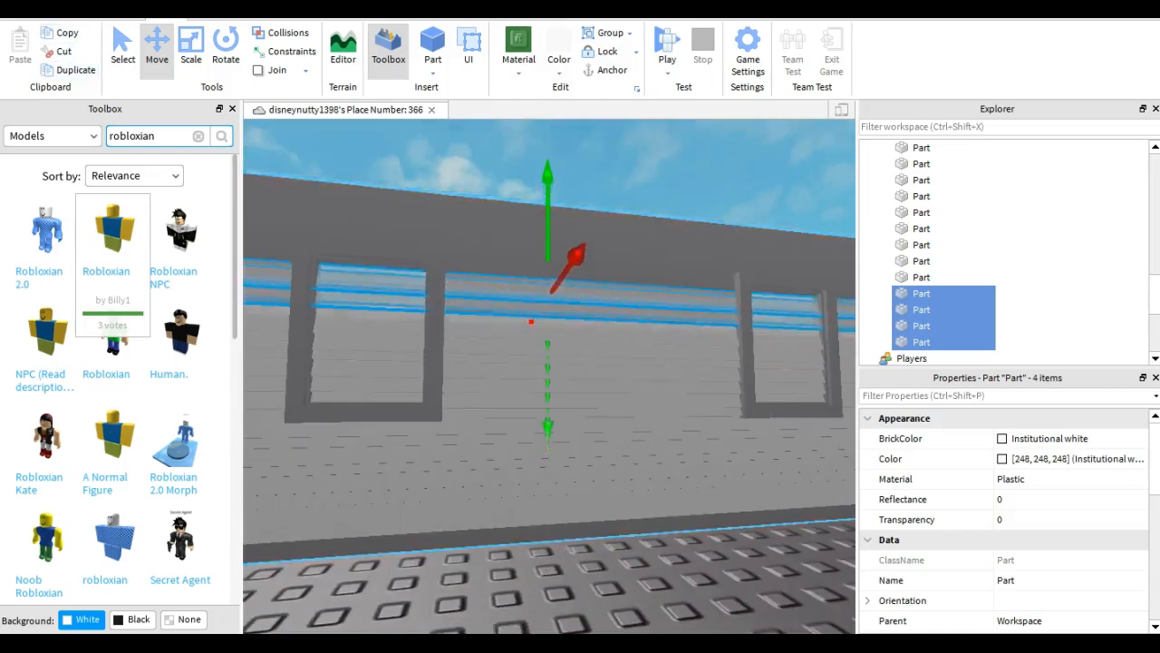
{"action": "left_click_drag", "start_coordinate": [547, 492], "coordinate": [547, 536]}
{"action": "key", "text": "e"}
{"action": "key", "text": "q"}
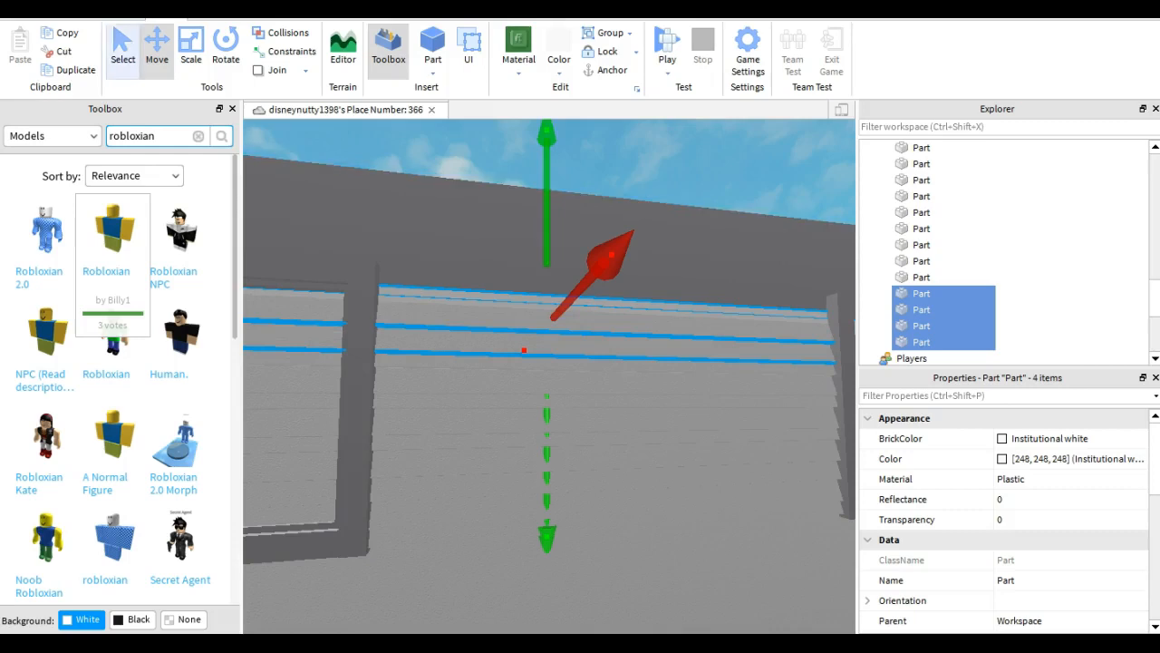
Stack more four-strip copies above the window frames until the siding reaches the wall's upper edge
{"action": "left_click_drag", "start_coordinate": [547, 536], "coordinate": [547, 492]}
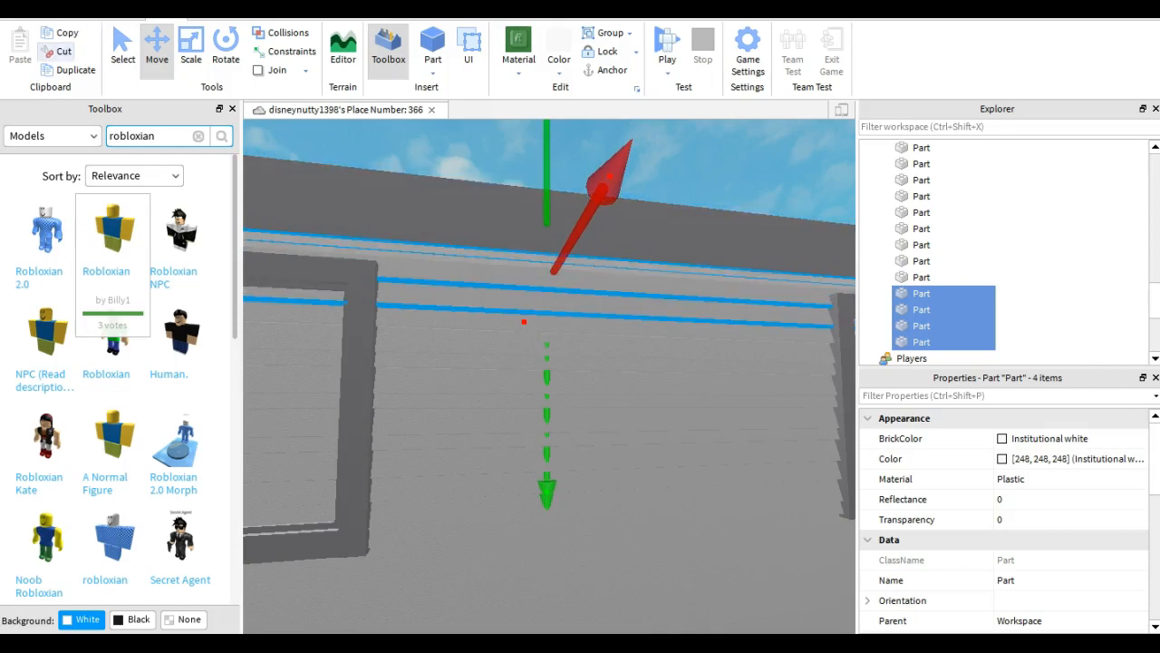
{"action": "left_click_drag", "start_coordinate": [546, 493], "coordinate": [547, 435]}
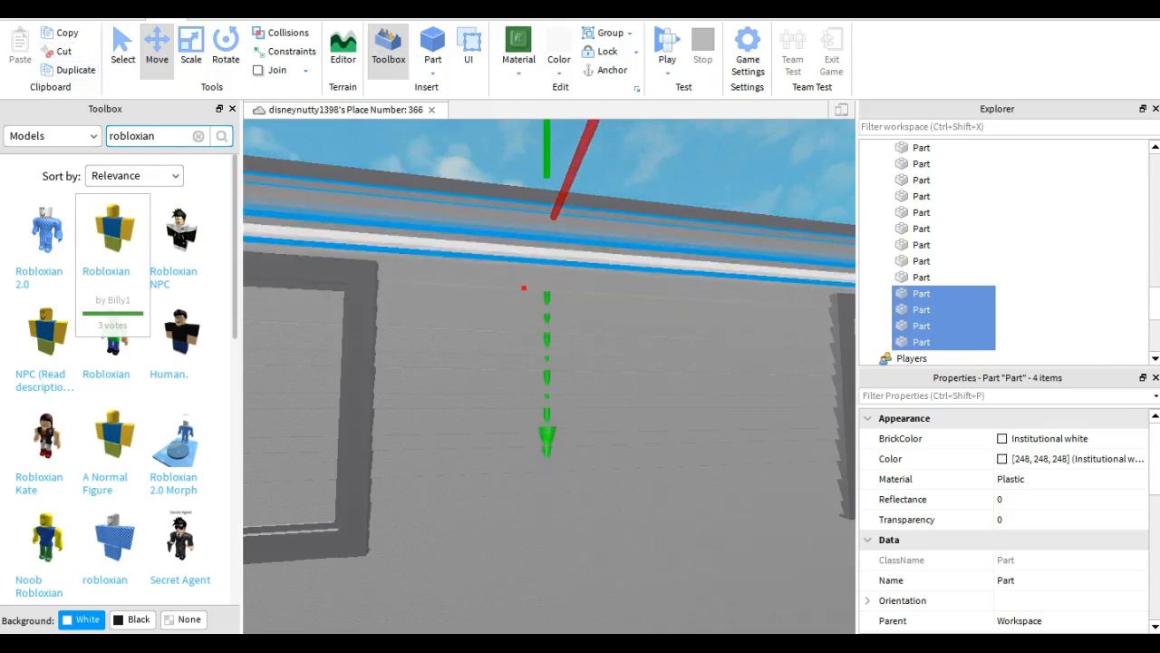
{"action": "scroll", "coordinate": [546, 436], "scroll_direction": "up", "scroll_amount": 1}
{"action": "scroll", "coordinate": [547, 481], "scroll_direction": "down", "scroll_amount": 1}
{"action": "mouse_move", "coordinate": [546, 514]}
{"action": "left_mouse_down"}
{"action": "mouse_move", "coordinate": [546, 496]}
{"action": "mouse_move", "coordinate": [546, 546]}
{"action": "mouse_move", "coordinate": [547, 487]}
{"action": "mouse_move", "coordinate": [547, 497]}
{"action": "left_mouse_up"}
Duplicate the topmost four-strip block, move the copy down below the building and cut it
{"action": "key", "text": "ctrl+d"}
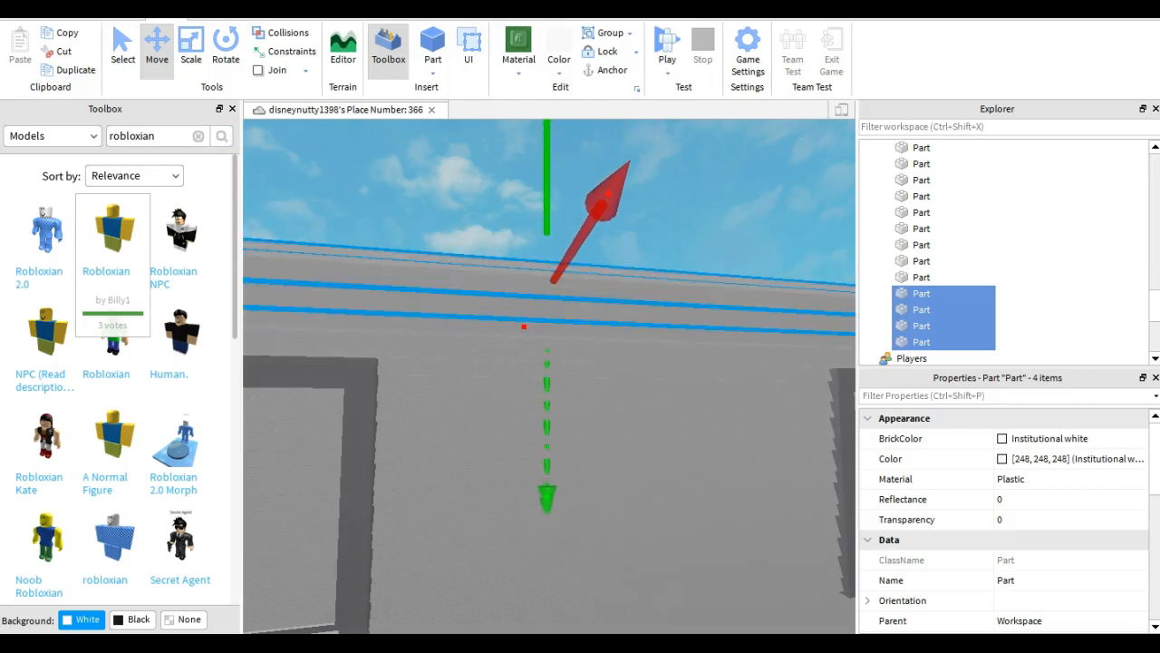
{"action": "left_click_drag", "start_coordinate": [546, 498], "coordinate": [546, 621]}
{"action": "left_click_drag", "start_coordinate": [547, 190], "coordinate": [547, 435]}
{"action": "scroll", "coordinate": [547, 435], "scroll_direction": "down", "scroll_amount": 3}
{"action": "key", "text": "a"}
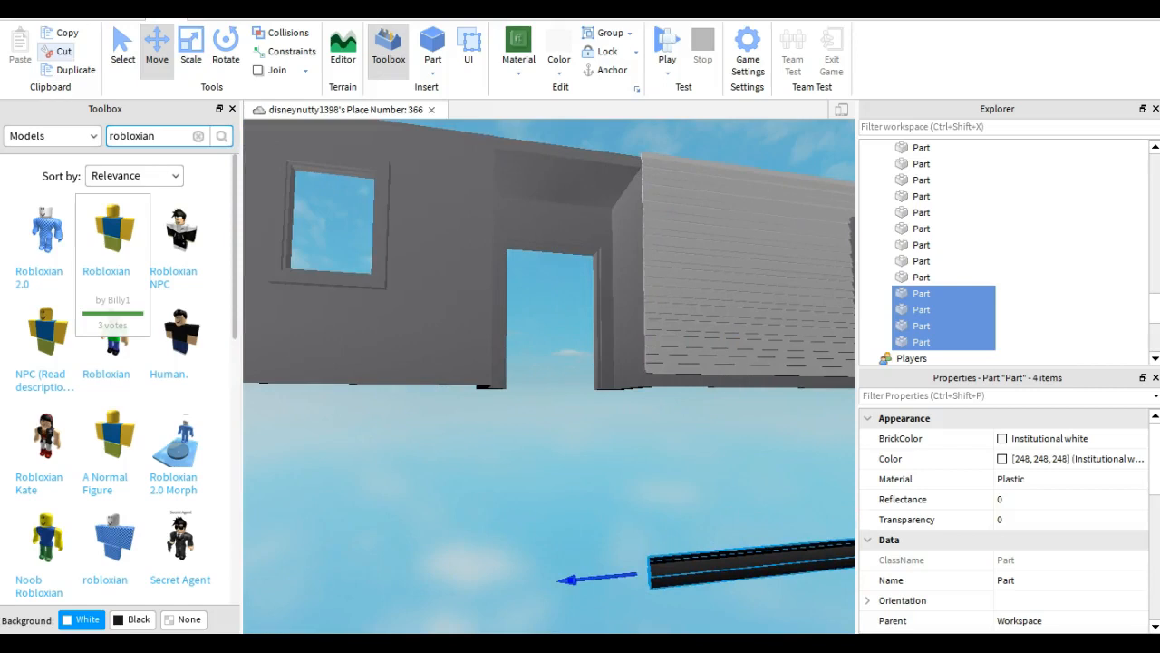
{"action": "left_click", "coordinate": [57, 51]}
Shorten the 15-degree strip crossing the window openings so its outer end meets the frame of the window nearer the outer corner
{"action": "right_click_drag", "start_coordinate": [546, 362], "coordinate": [381, 354]}
{"action": "right_click_drag", "start_coordinate": [547, 389], "coordinate": [471, 399]}
{"action": "left_click", "coordinate": [562, 393]}
{"action": "key", "text": "d"}
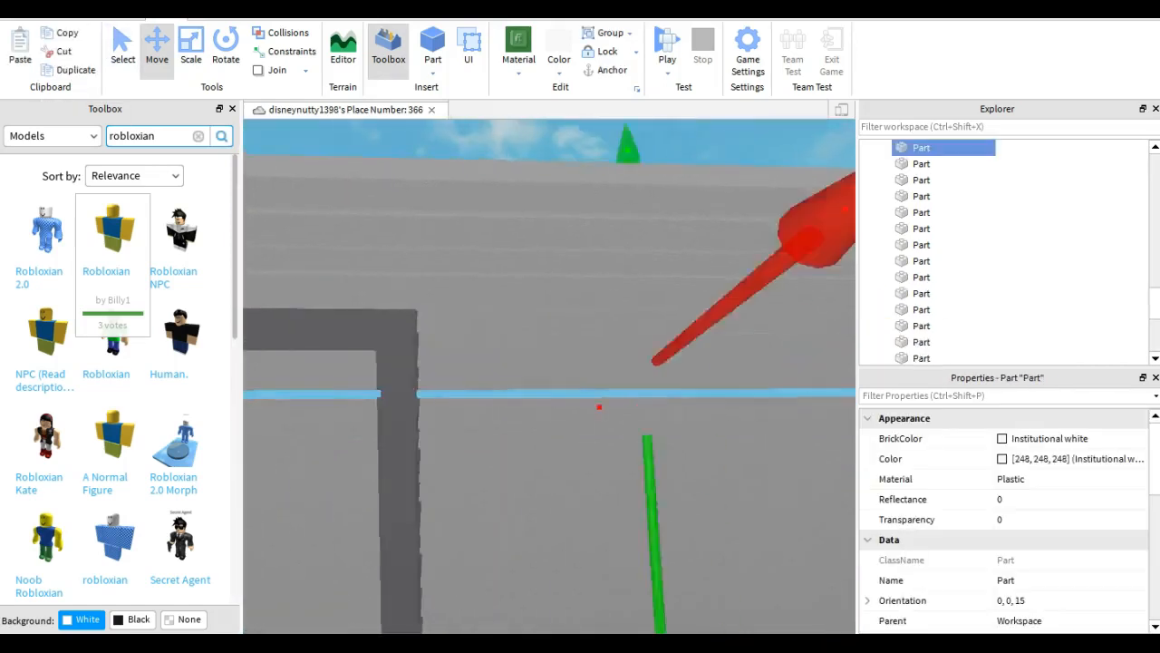
{"action": "scroll", "coordinate": [549, 380], "scroll_direction": "down", "scroll_amount": 3}
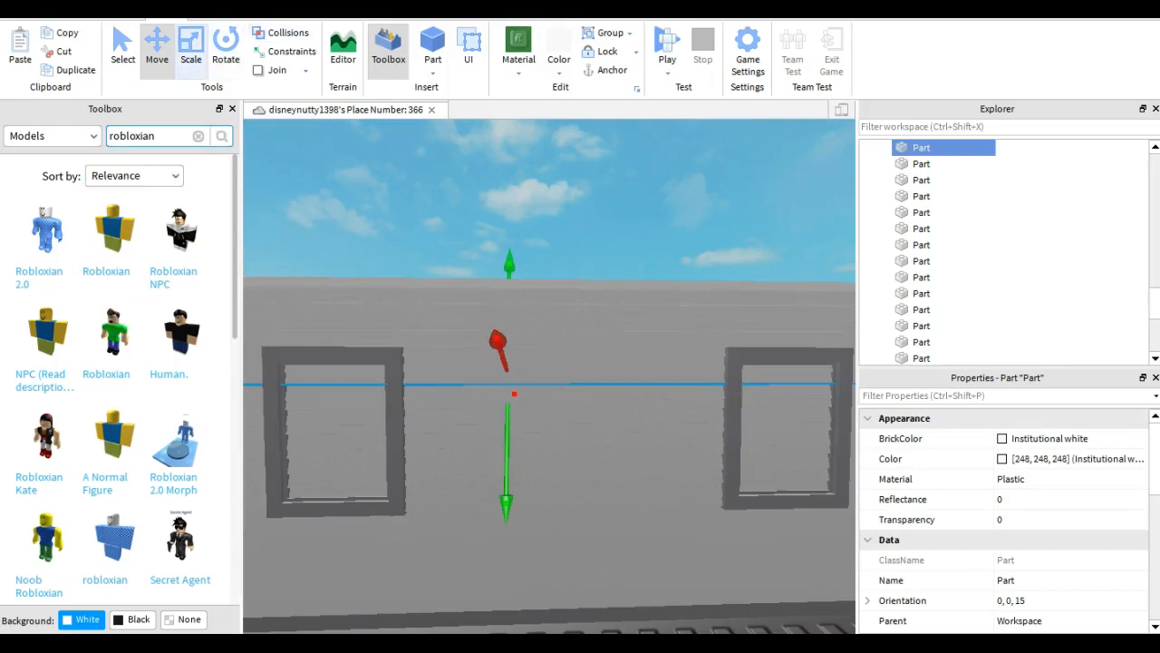
{"action": "left_click", "coordinate": [190, 45]}
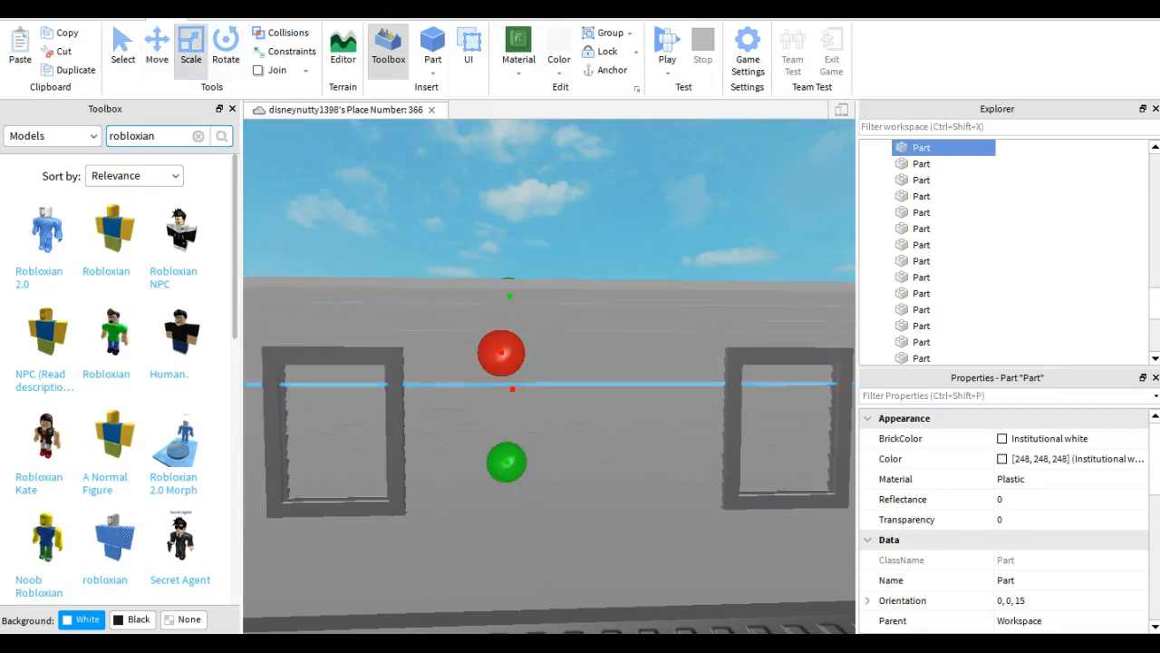
{"action": "key", "text": "d"}
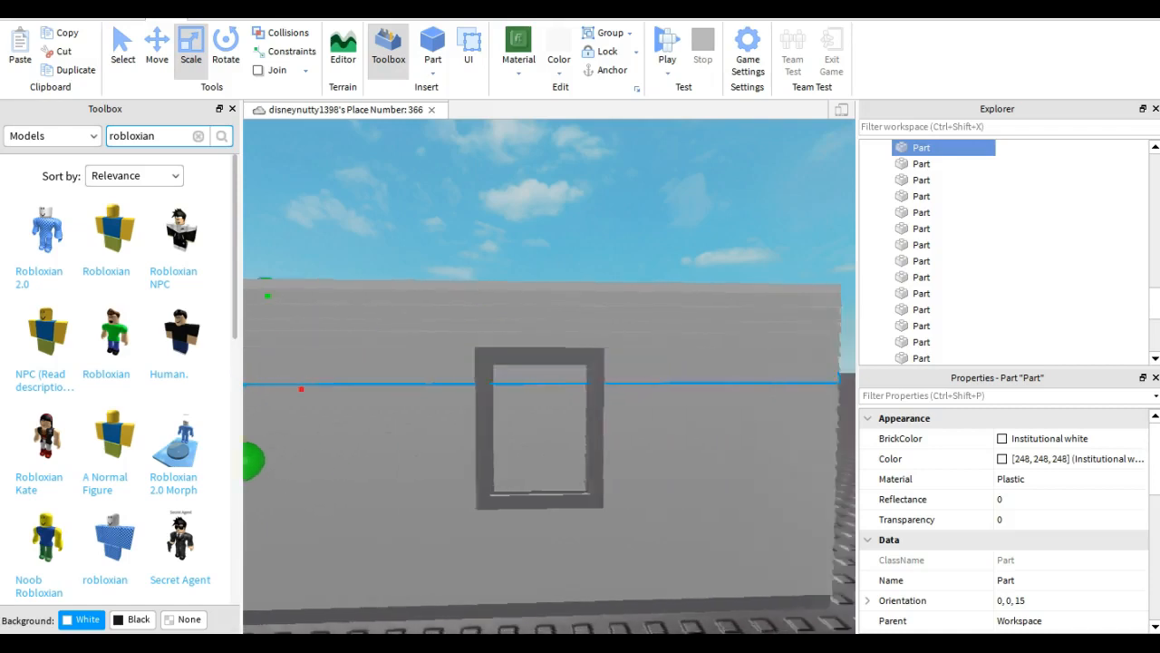
{"action": "key", "text": "a"}
{"action": "left_click_drag", "start_coordinate": [669, 372], "coordinate": [809, 372]}
{"action": "key", "text": "d"}
{"action": "key", "text": "w"}
{"action": "key", "text": "a"}
{"action": "key", "text": "s"}
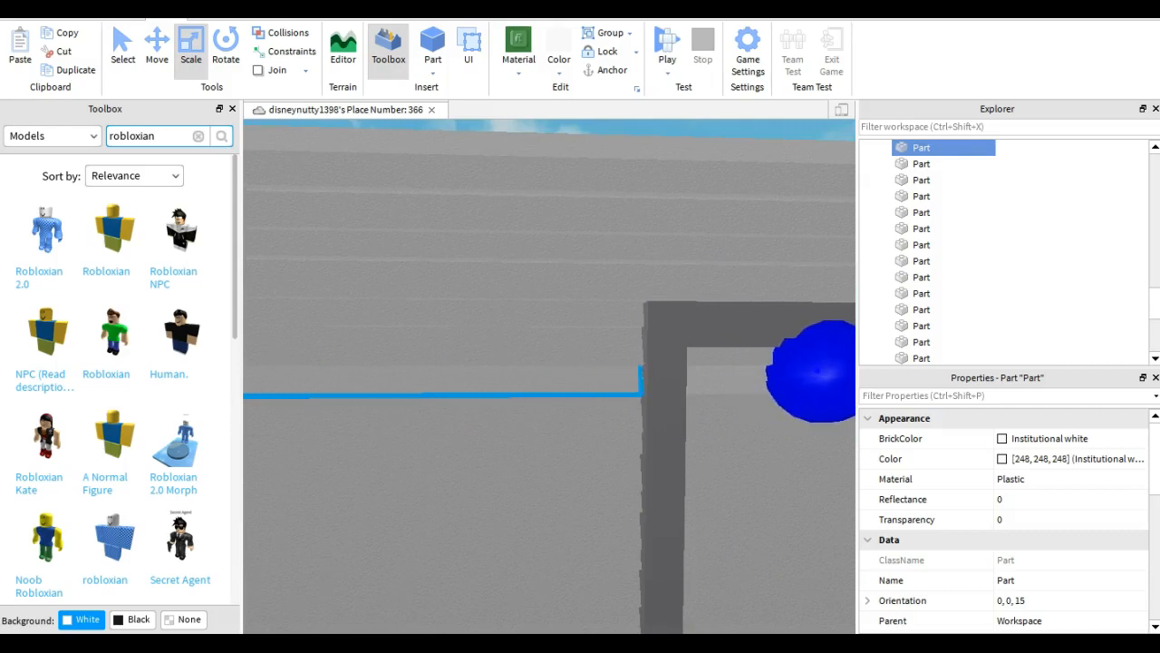
Shorten the same 15-degree strip's other end to the frame of the window nearer the entrance
{"action": "key", "text": "a"}
{"action": "key", "text": "s"}
{"action": "mouse_move", "coordinate": [504, 377]}
{"action": "left_mouse_down"}
{"action": "mouse_move", "coordinate": [473, 377]}
{"action": "mouse_move", "coordinate": [524, 374]}
{"action": "left_mouse_up"}
{"action": "key", "text": "d"}
{"action": "key", "text": "w"}
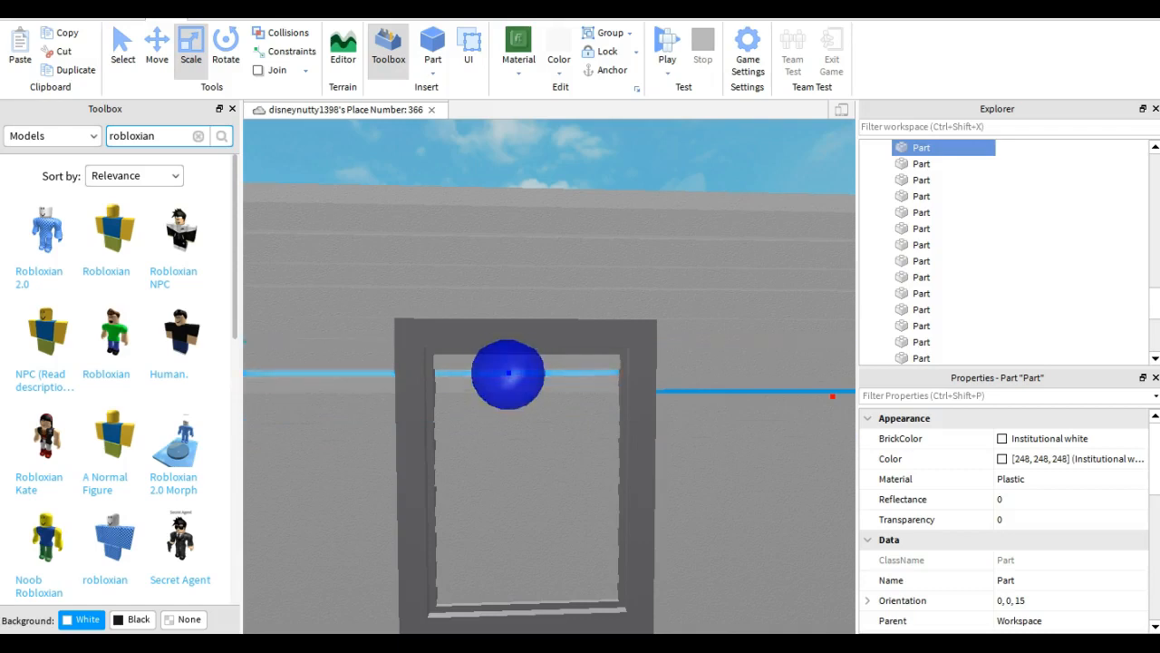
Shorten the matching 5-degree strip so its entrance-side end meets the frame of the window nearer the entrance
{"action": "left_click", "coordinate": [580, 375]}
{"action": "key", "text": "a"}
{"action": "key", "text": "d"}
{"action": "left_click_drag", "start_coordinate": [332, 396], "coordinate": [287, 404]}
{"action": "key", "text": "w"}
{"action": "key", "text": "d"}
{"action": "key", "text": "a"}
{"action": "key", "text": "d"}
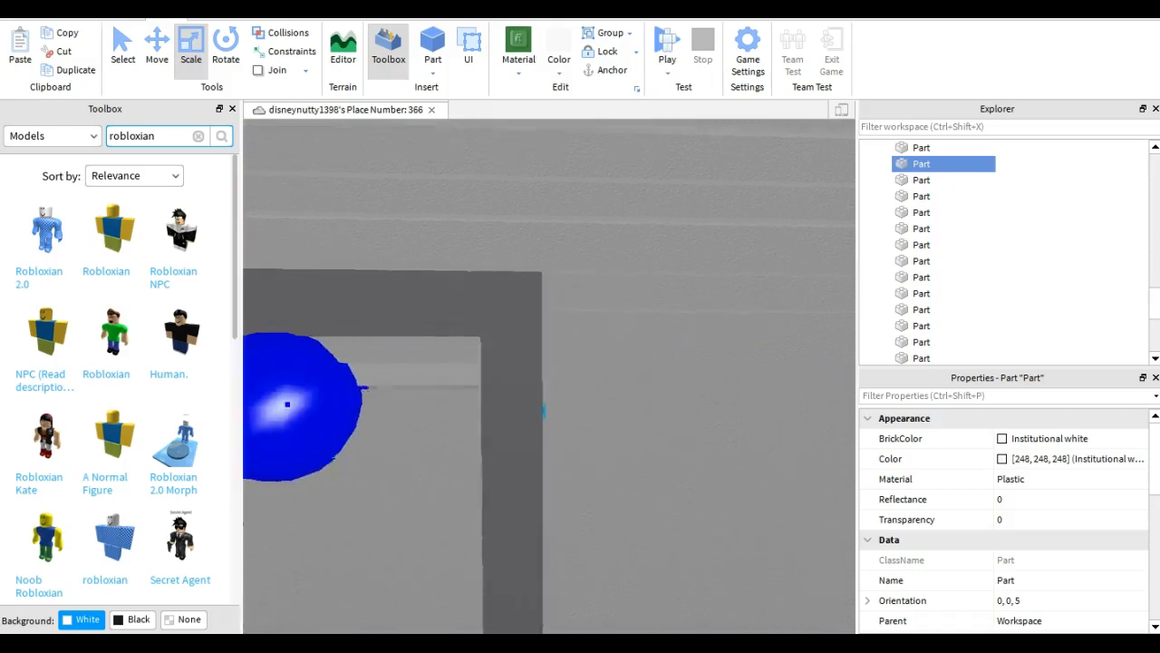
Shorten the 5-degree strip's other end to the frame of the window nearer the outer corner
{"action": "left_click", "coordinate": [399, 406]}
{"action": "key", "text": "d"}
{"action": "left_click_drag", "start_coordinate": [668, 393], "coordinate": [595, 398]}
{"action": "key", "text": "a"}
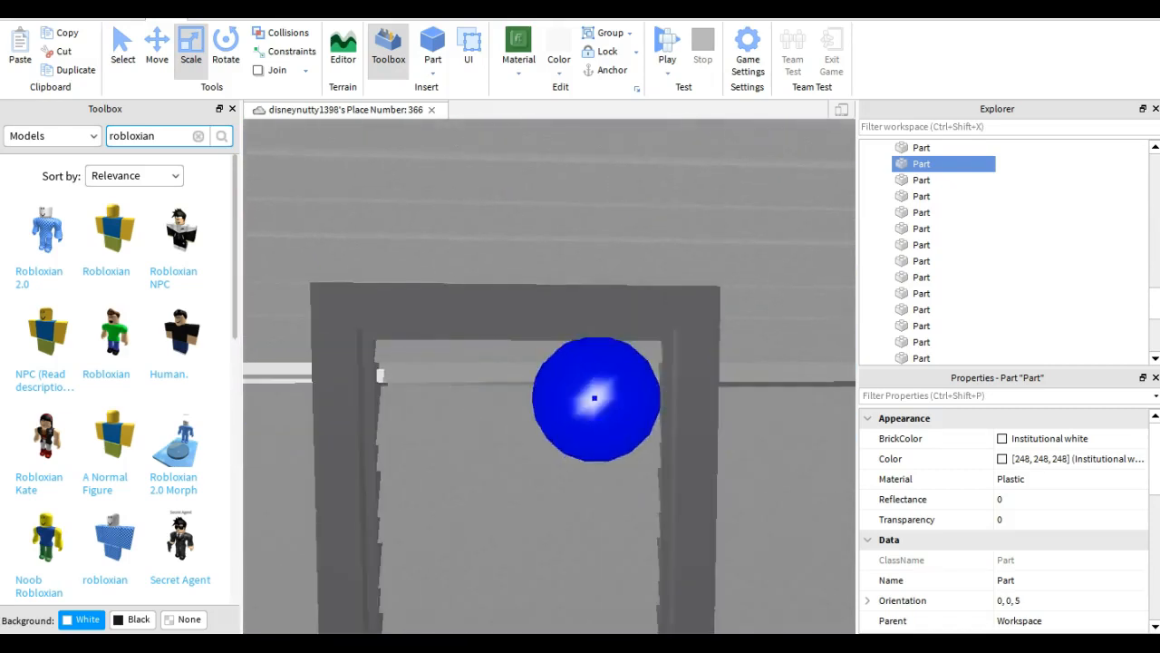
{"action": "key", "text": "a"}
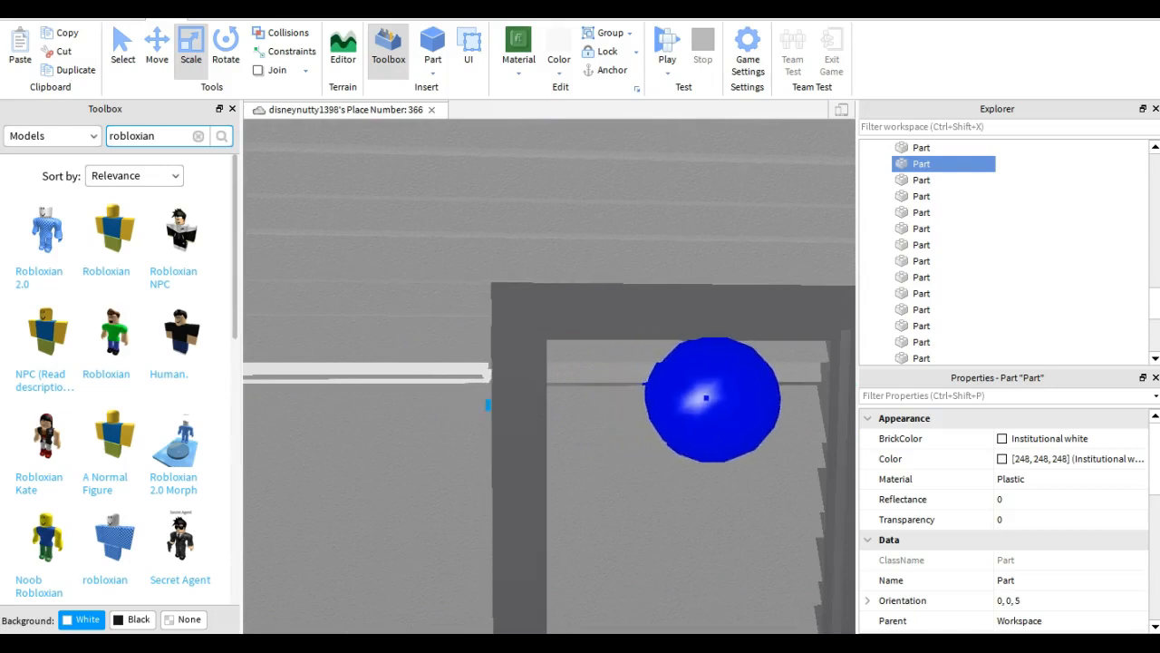
{"action": "key", "text": "s"}
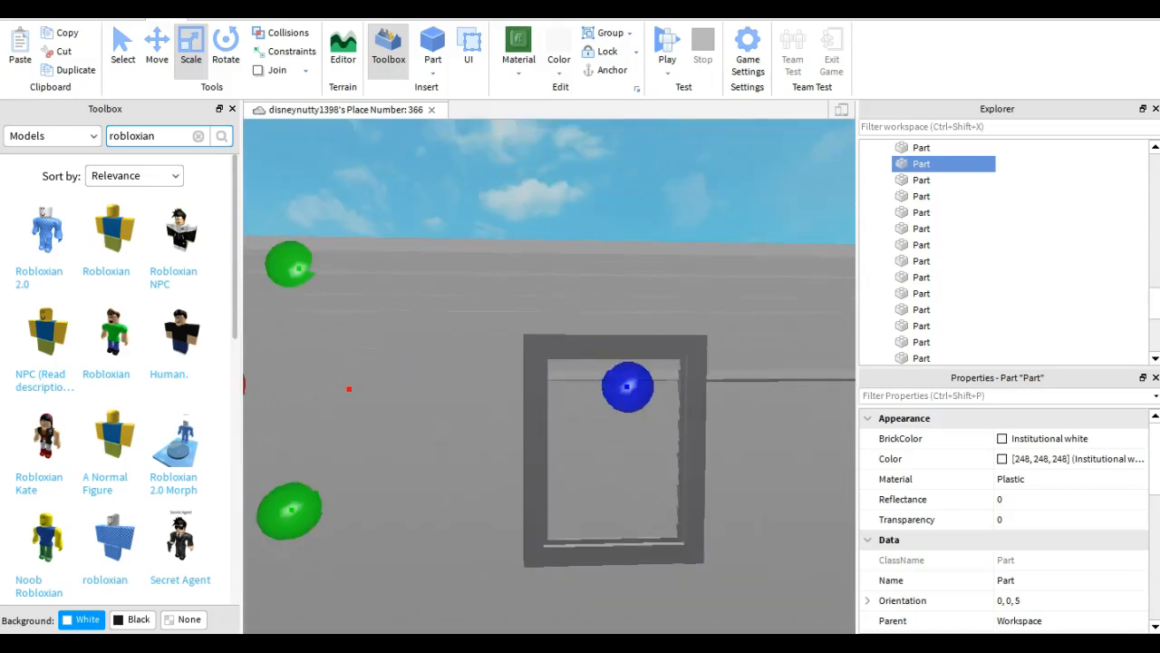
Shorten the next 5-degree strip crossing the window openings so its outer end meets the frame of the window nearer the outer corner
{"action": "left_click", "coordinate": [779, 364]}
{"action": "key", "text": "d"}
{"action": "key", "text": "a"}
{"action": "key", "text": "w"}
{"action": "left_click_drag", "start_coordinate": [719, 365], "coordinate": [658, 358]}
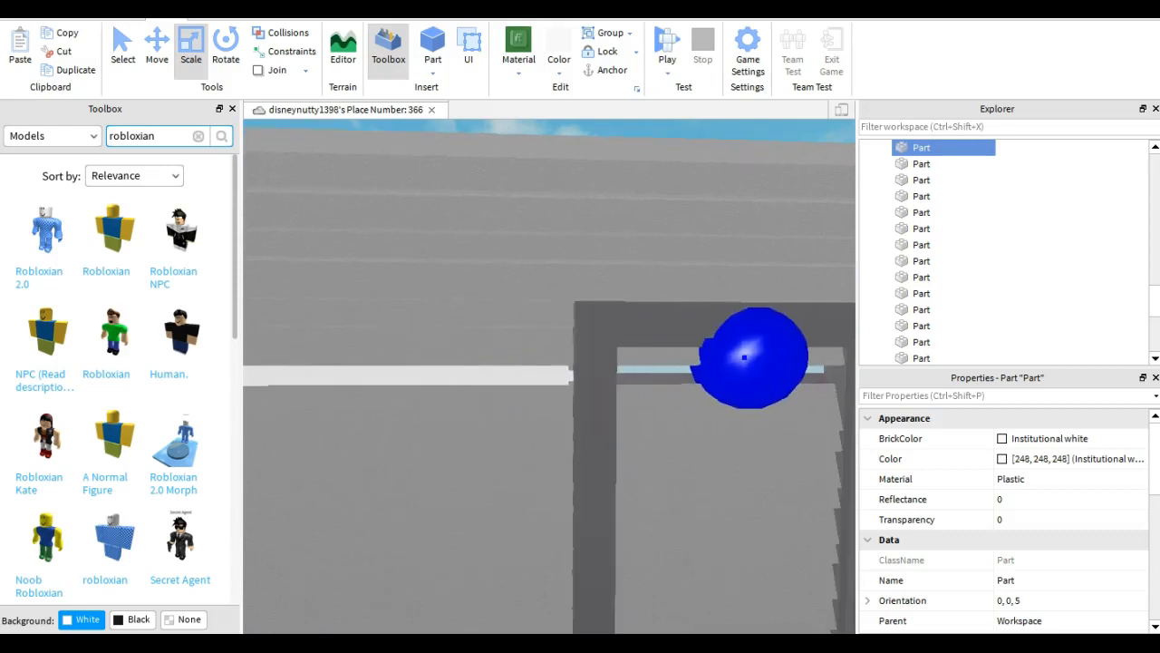
Shorten the 15-degree strip just above the dark gap so its outer end meets the frame of the window nearer the outer corner
{"action": "key", "text": "d"}
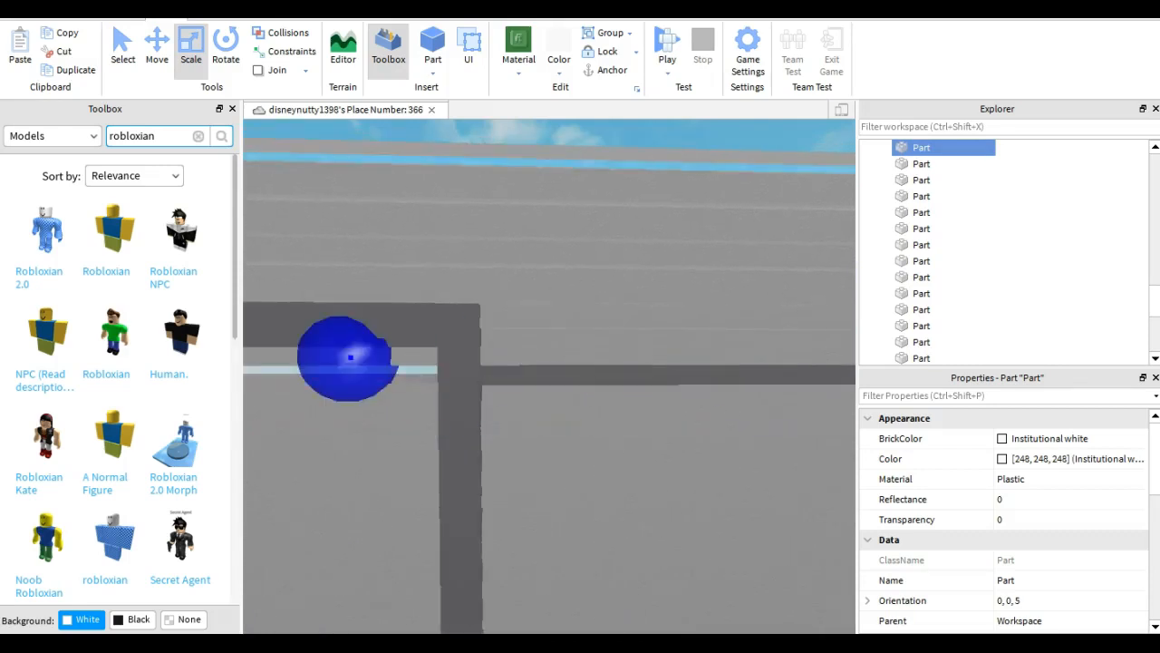
{"action": "key", "text": "a"}
{"action": "left_click", "coordinate": [725, 350]}
{"action": "key", "text": "d"}
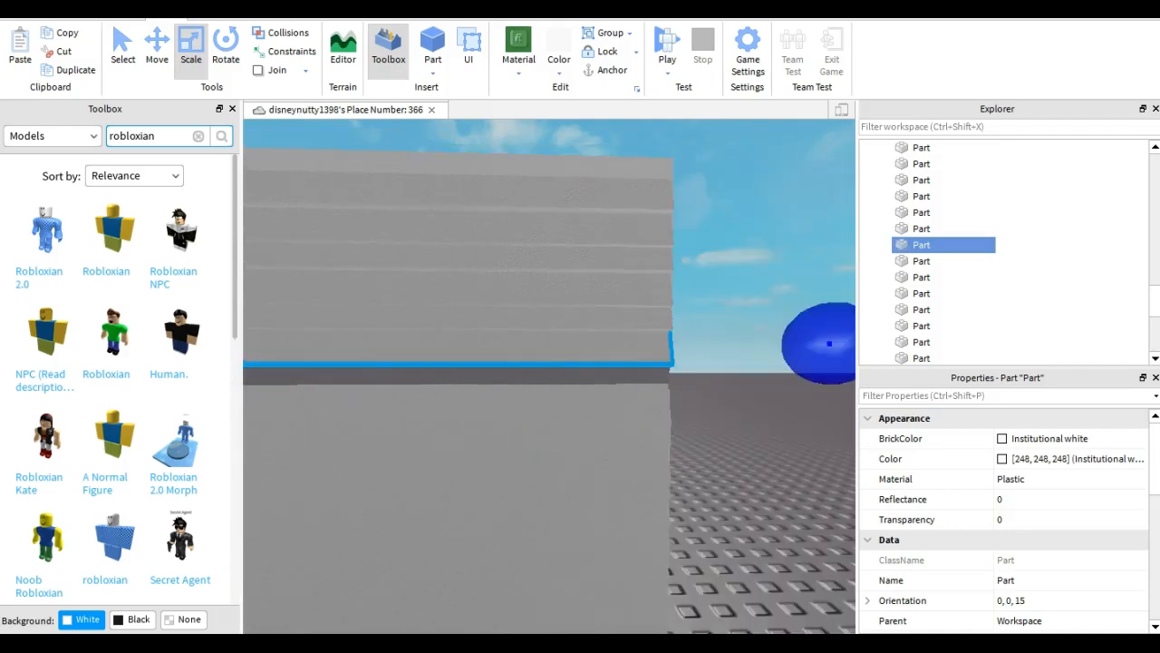
{"action": "key", "text": "a"}
{"action": "left_click_drag", "start_coordinate": [794, 342], "coordinate": [722, 341]}
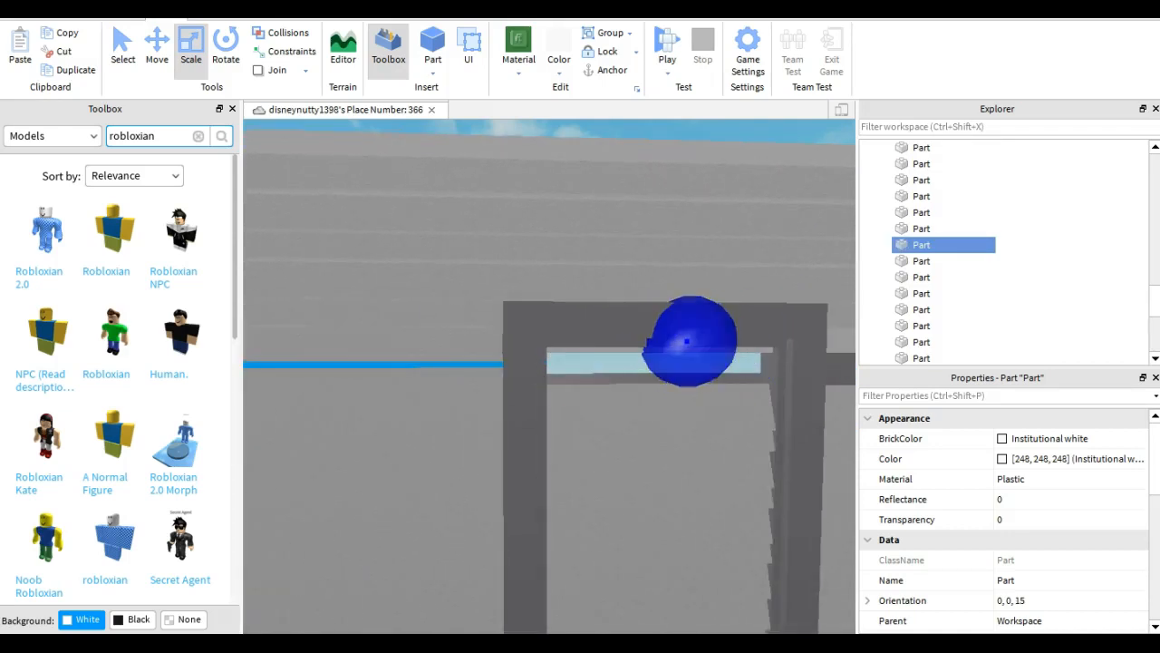
Shorten the adjacent 5-degree strip reaching the outer corner so it ends at the frame of the window nearer that corner
{"action": "key", "text": "a"}
{"action": "key", "text": "d"}
{"action": "key", "text": "a"}
{"action": "key", "text": "w"}
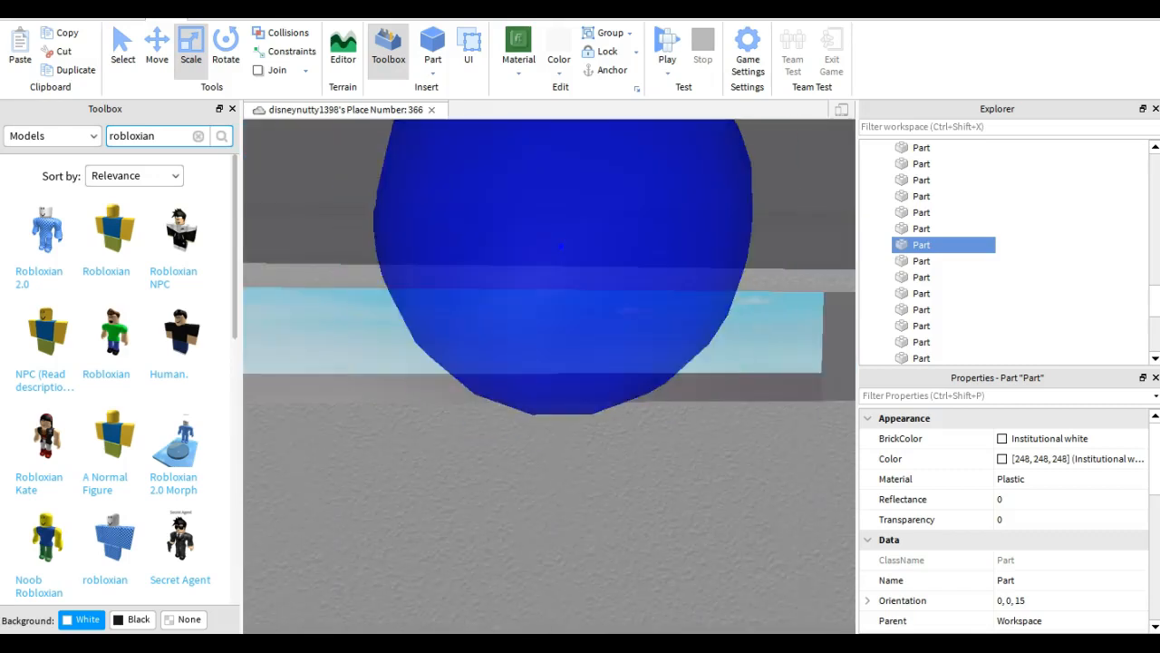
{"action": "left_click", "coordinate": [776, 279]}
{"action": "key", "text": "d"}
{"action": "key", "text": "s"}
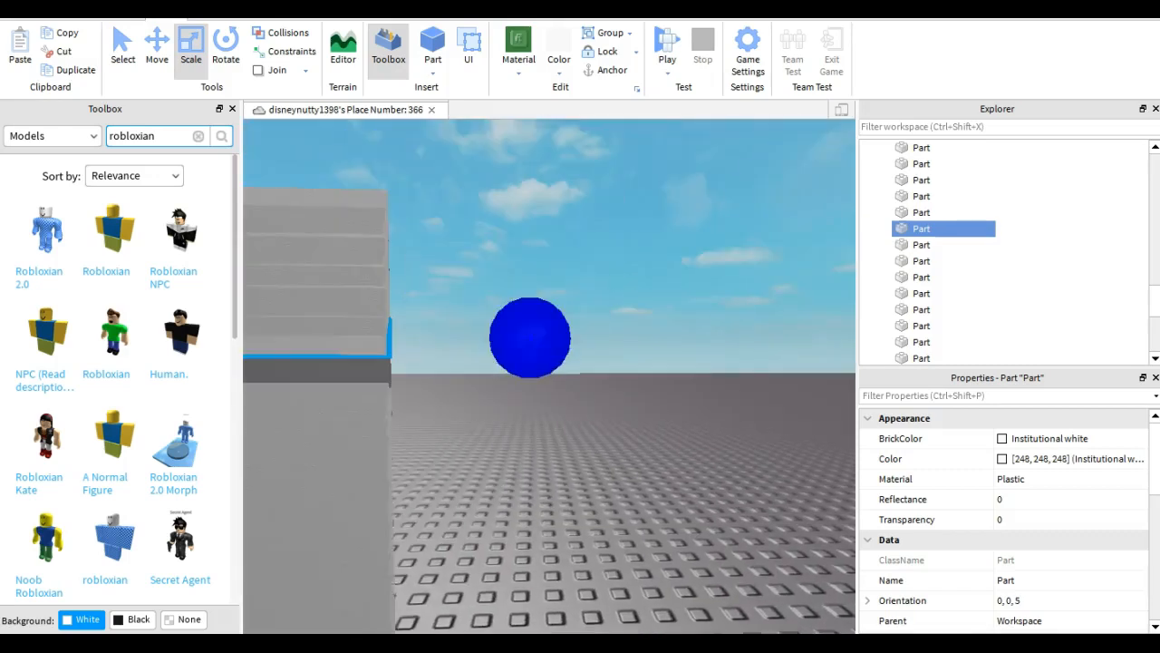
{"action": "key", "text": "a"}
{"action": "key", "text": "w"}
{"action": "key", "text": "s"}
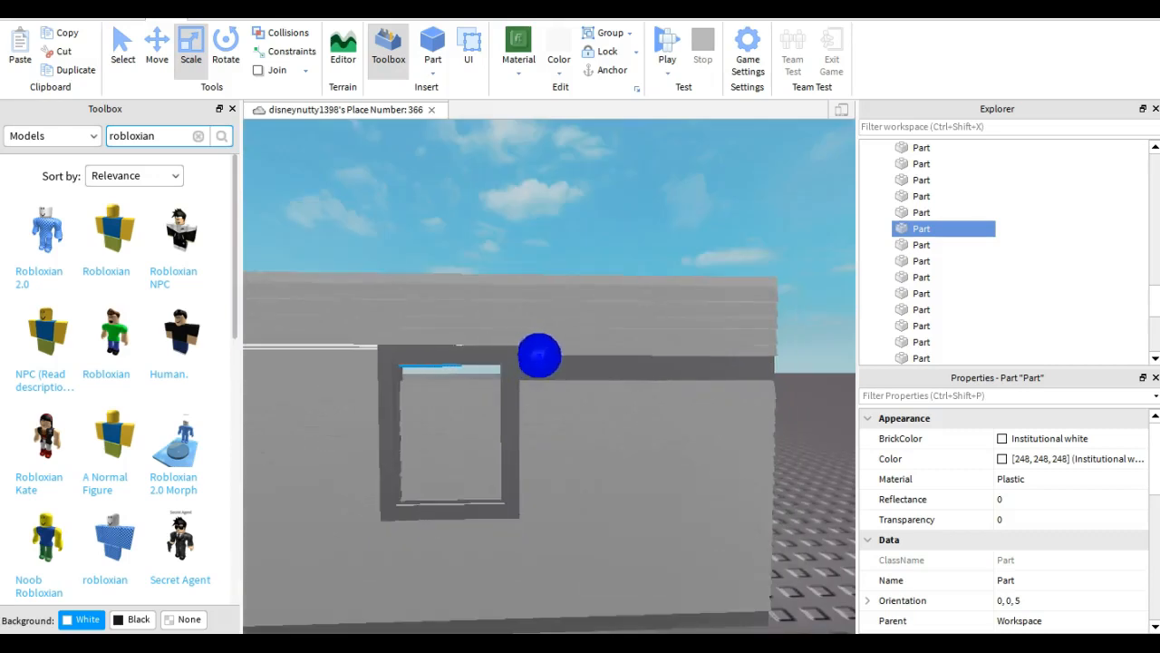
{"action": "key", "text": "w"}
{"action": "key", "text": "a"}
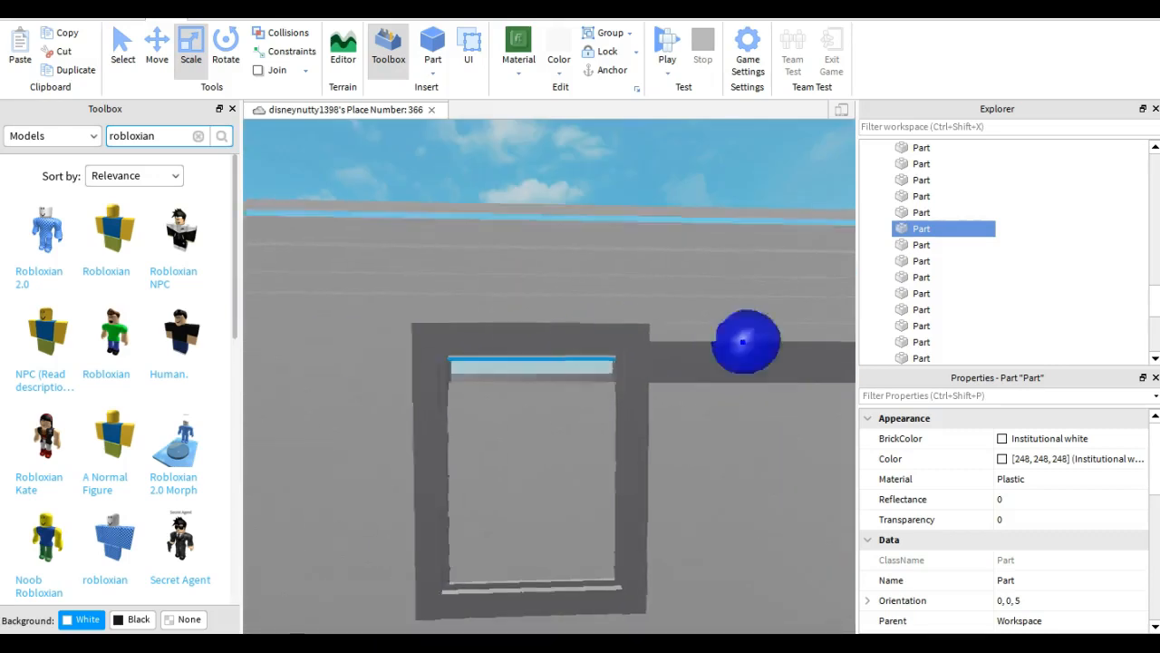
{"action": "key", "text": "d"}
{"action": "key", "text": "a"}
{"action": "key", "text": "w"}
{"action": "left_click_drag", "start_coordinate": [754, 329], "coordinate": [695, 328]}
{"action": "key", "text": "s"}
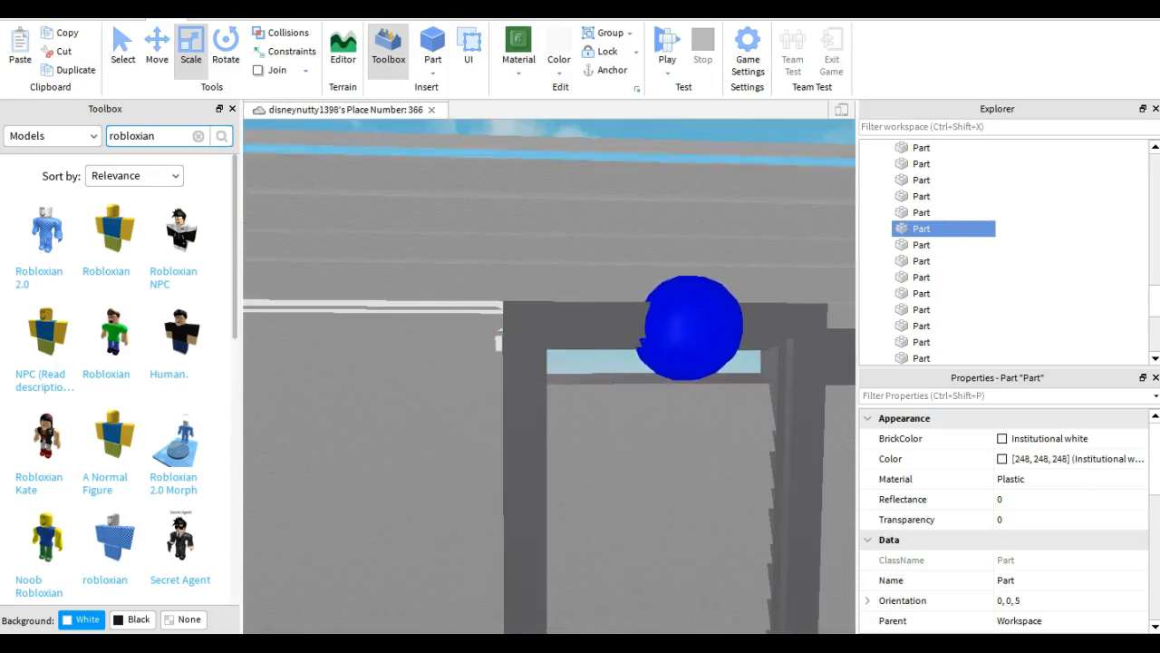
Shorten the same 5-degree strip's entrance-side end to the frame of the window nearer the entrance
{"action": "key", "text": "s"}
{"action": "key", "text": "a"}
{"action": "key", "text": "d"}
{"action": "key", "text": "w"}
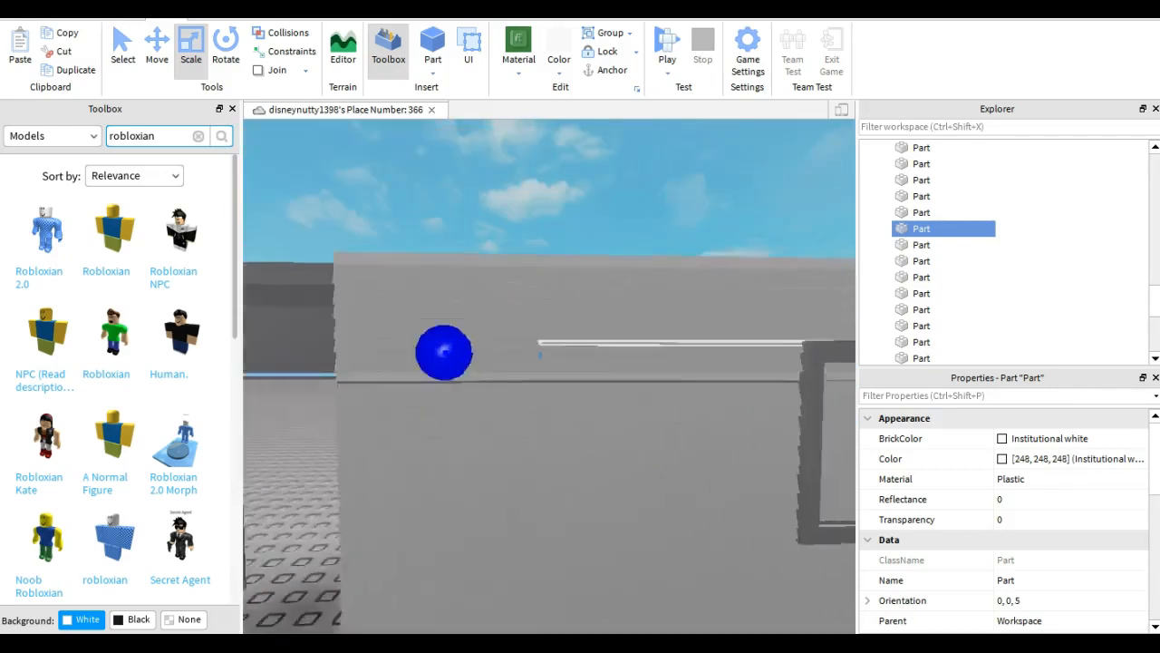
{"action": "key", "text": "s"}
{"action": "left_click_drag", "start_coordinate": [439, 288], "coordinate": [276, 343]}
{"action": "key", "text": "s"}
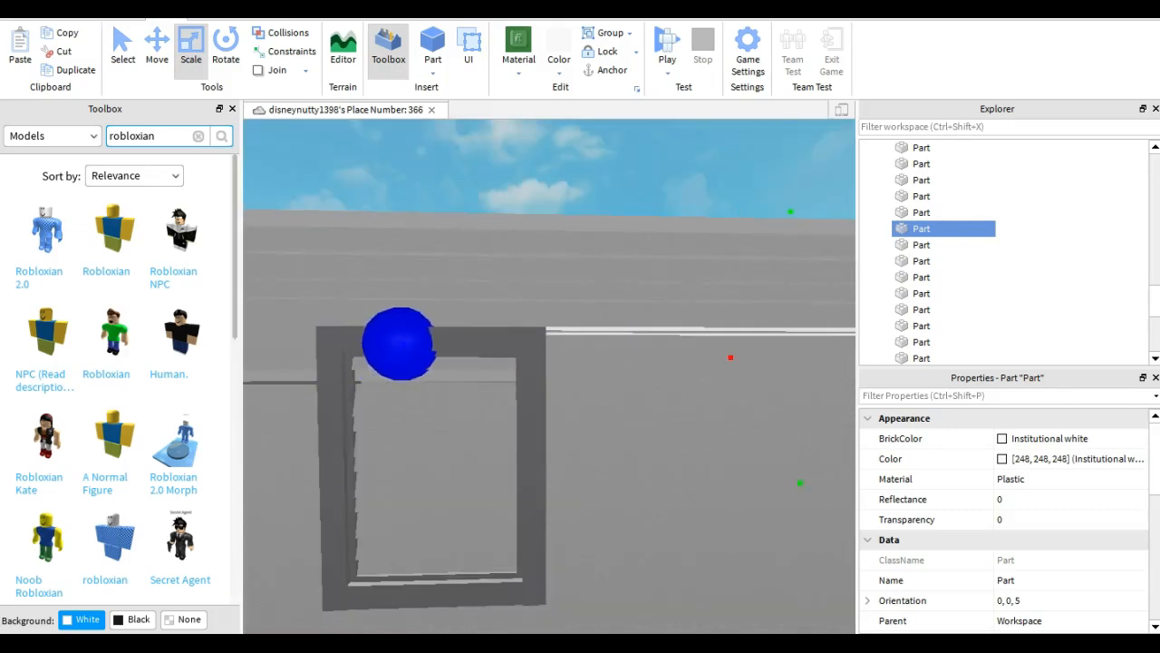
Shorten the next lower 15-degree strip so its entrance-side end meets the frame of the window nearer the entrance
{"action": "key", "text": "s"}
{"action": "key", "text": "a"}
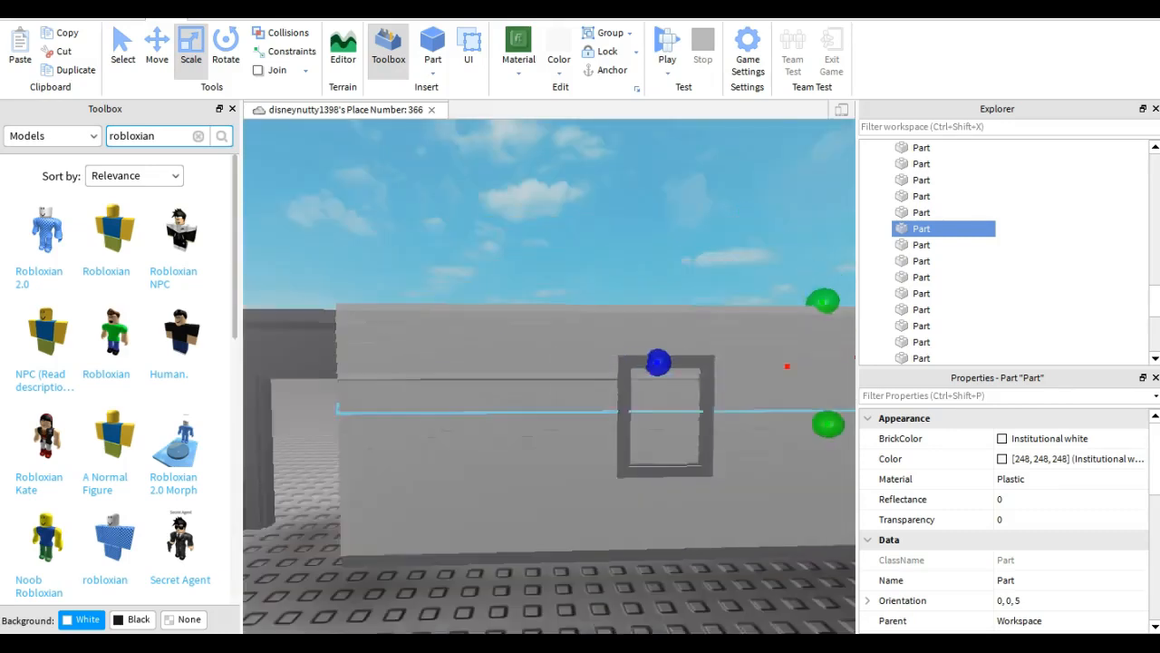
{"action": "key", "text": "w"}
{"action": "key", "text": "d"}
{"action": "left_click", "coordinate": [421, 409]}
{"action": "key", "text": "a"}
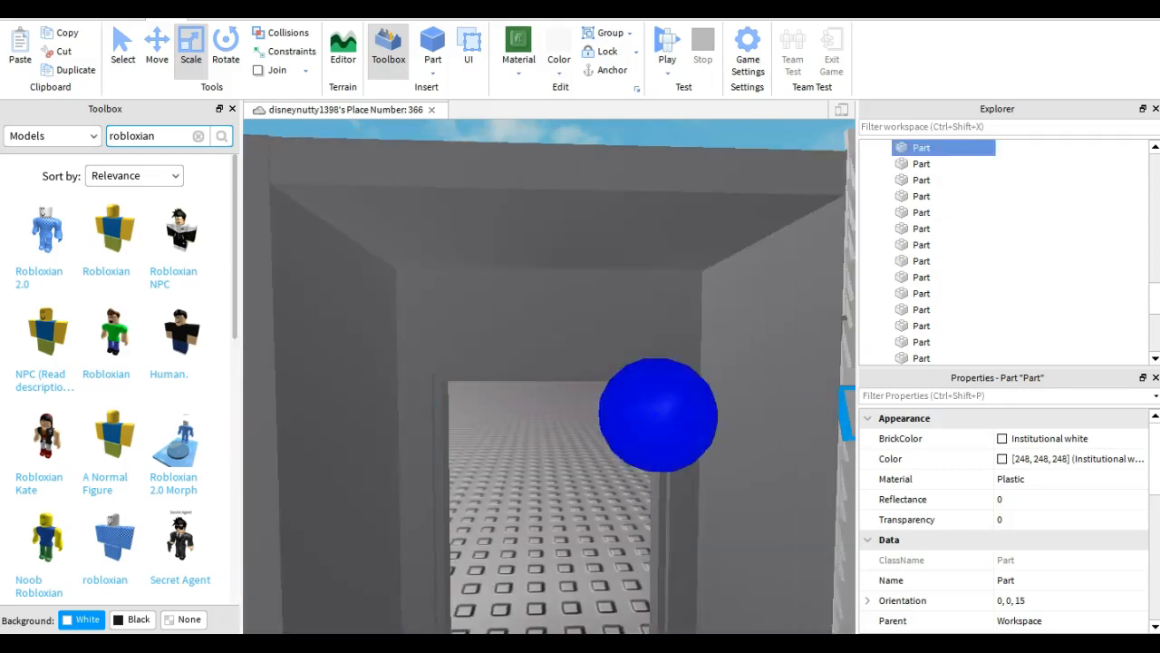
{"action": "key", "text": "s"}
{"action": "key", "text": "d"}
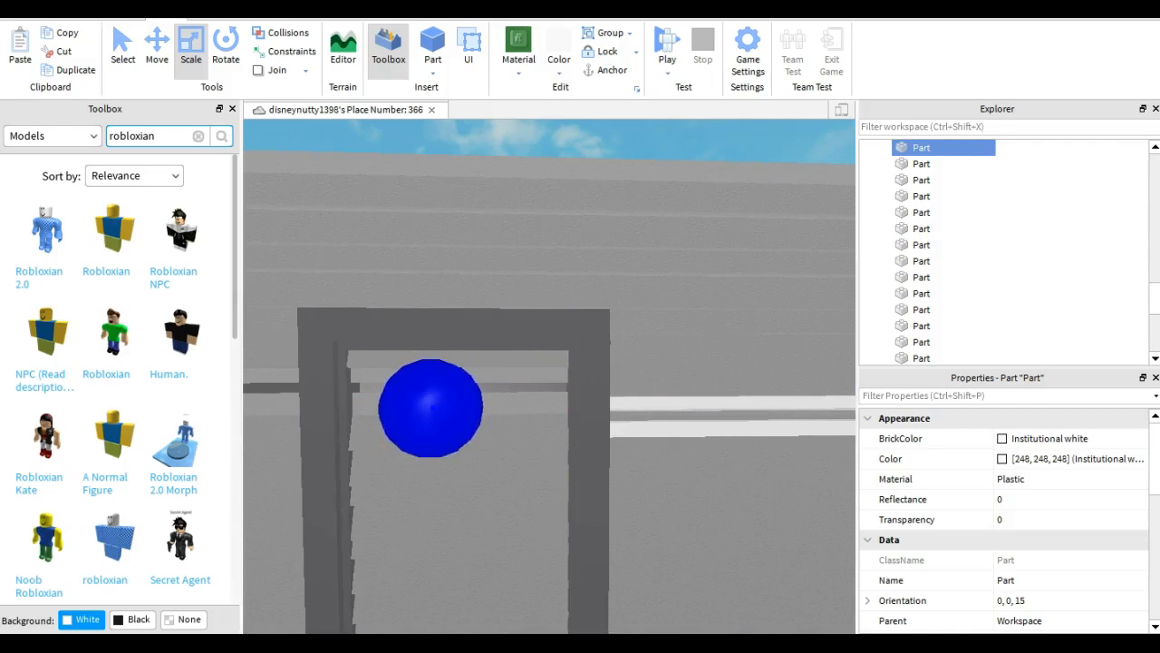
Shorten the lower 15-degree strip's outer end to the frame of the window nearer the outer corner
{"action": "key", "text": "s"}
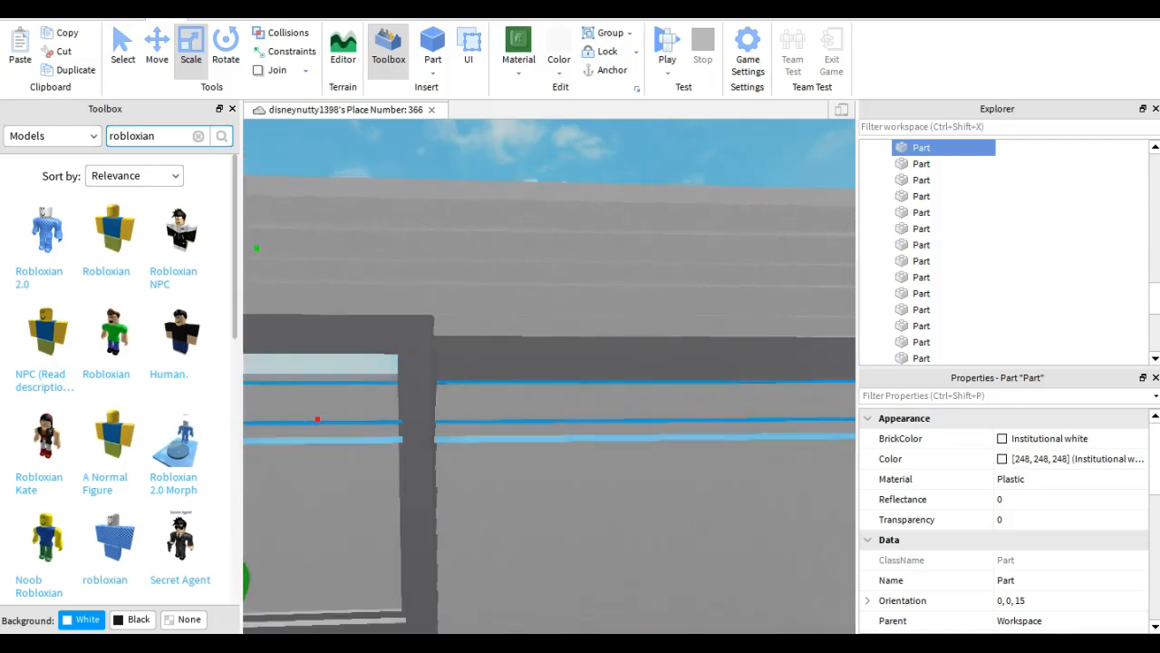
{"action": "key", "text": "d"}
{"action": "key", "text": "a"}
{"action": "key", "text": "a"}
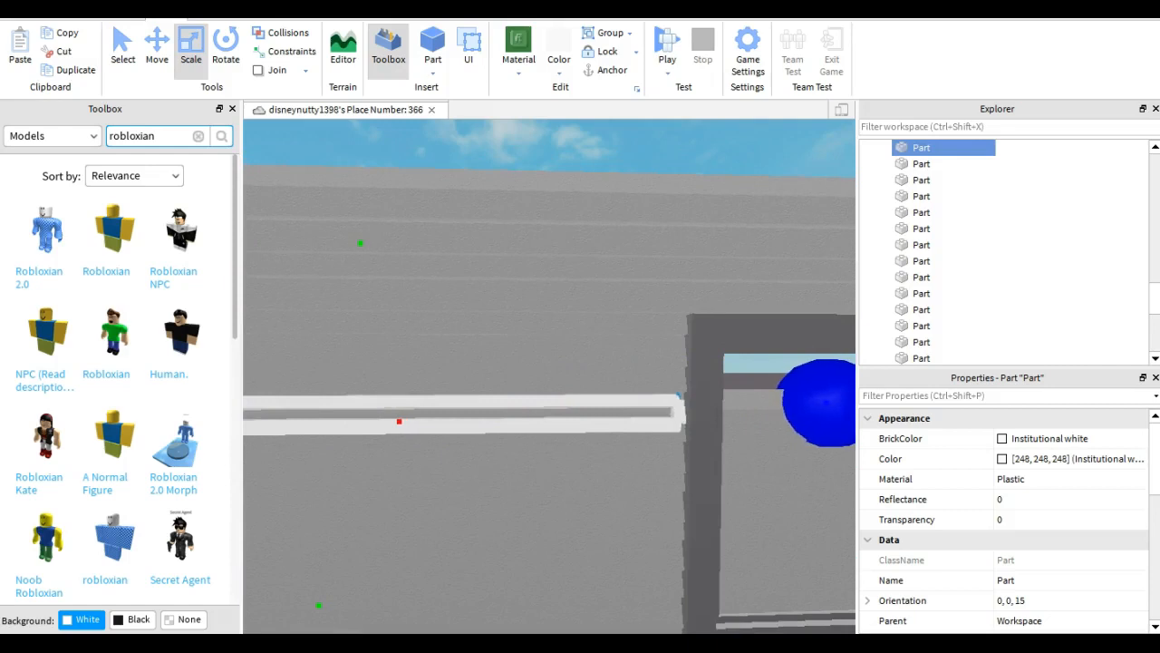
Scale the 15° siding plank on the left of the window so its end meets the frame
{"action": "key", "text": "d"}
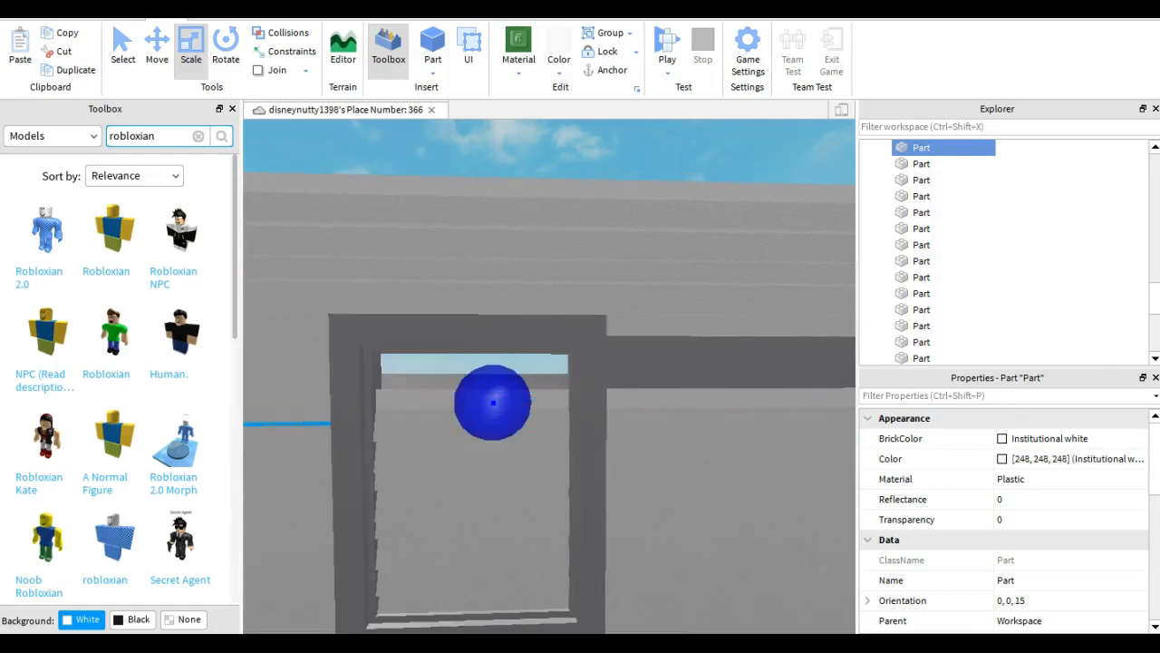
{"action": "key", "text": "d"}
{"action": "key", "text": "a"}
{"action": "mouse_move", "coordinate": [686, 414]}
{"action": "left_mouse_down"}
{"action": "mouse_move", "coordinate": [735, 414]}
{"action": "mouse_move", "coordinate": [630, 420]}
{"action": "mouse_move", "coordinate": [681, 419]}
{"action": "left_mouse_up"}
{"action": "key", "text": "a"}
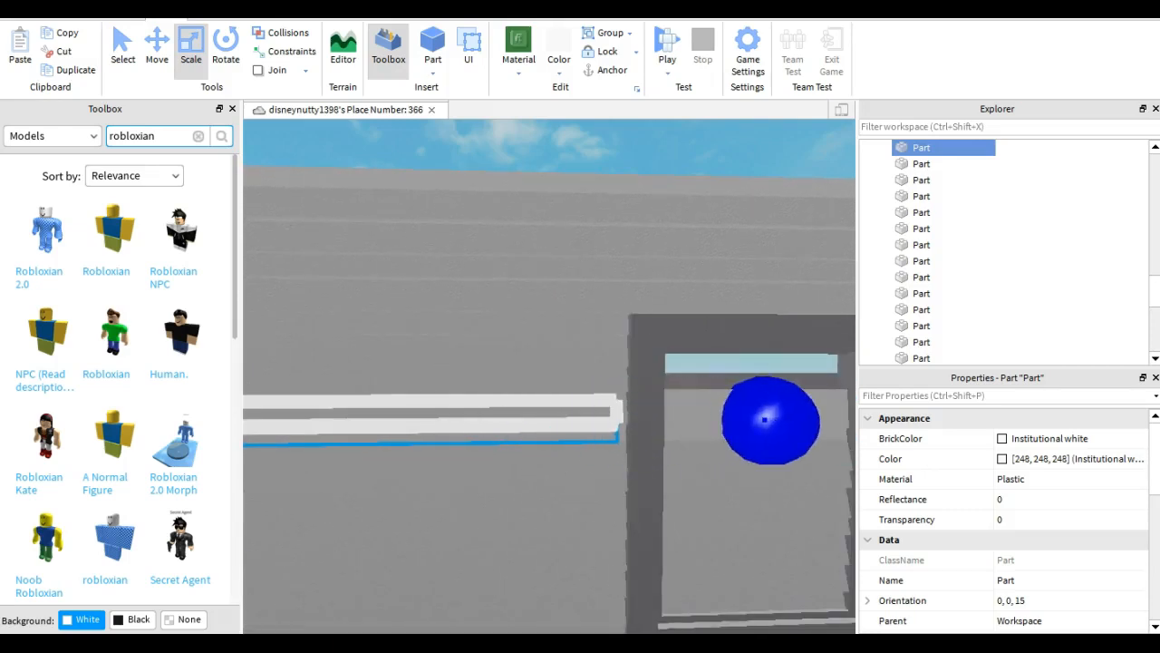
Shorten the matching 15° siding plank on the right of the window so it begins at the frame
{"action": "key", "text": "a"}
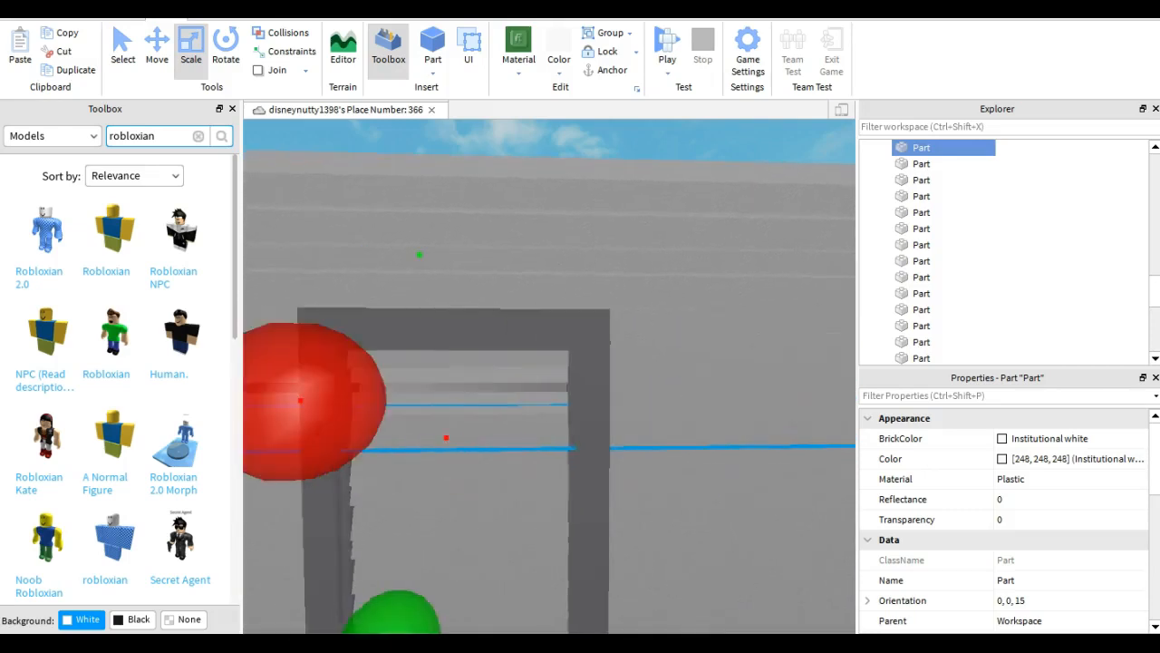
{"action": "key", "text": "d"}
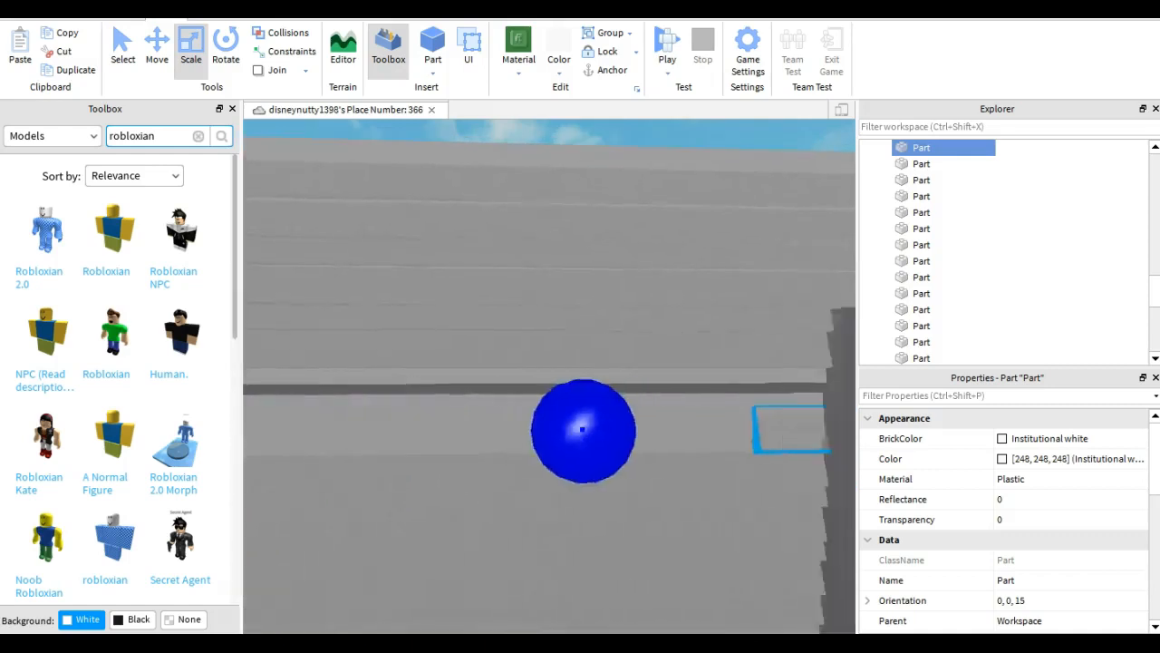
{"action": "key", "text": "d"}
{"action": "left_click_drag", "start_coordinate": [533, 428], "coordinate": [469, 427]}
{"action": "key", "text": "a"}
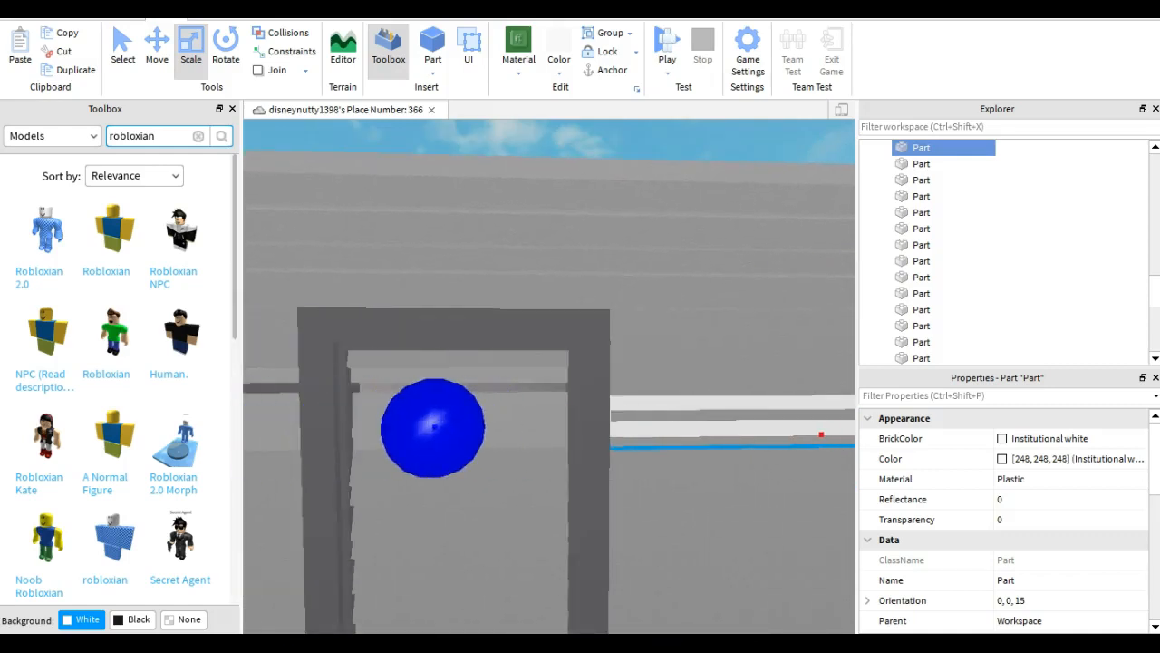
Scale back the thin 5° siding plank on the right so it clears the window opening
{"action": "key", "text": "s"}
{"action": "key", "text": "a"}
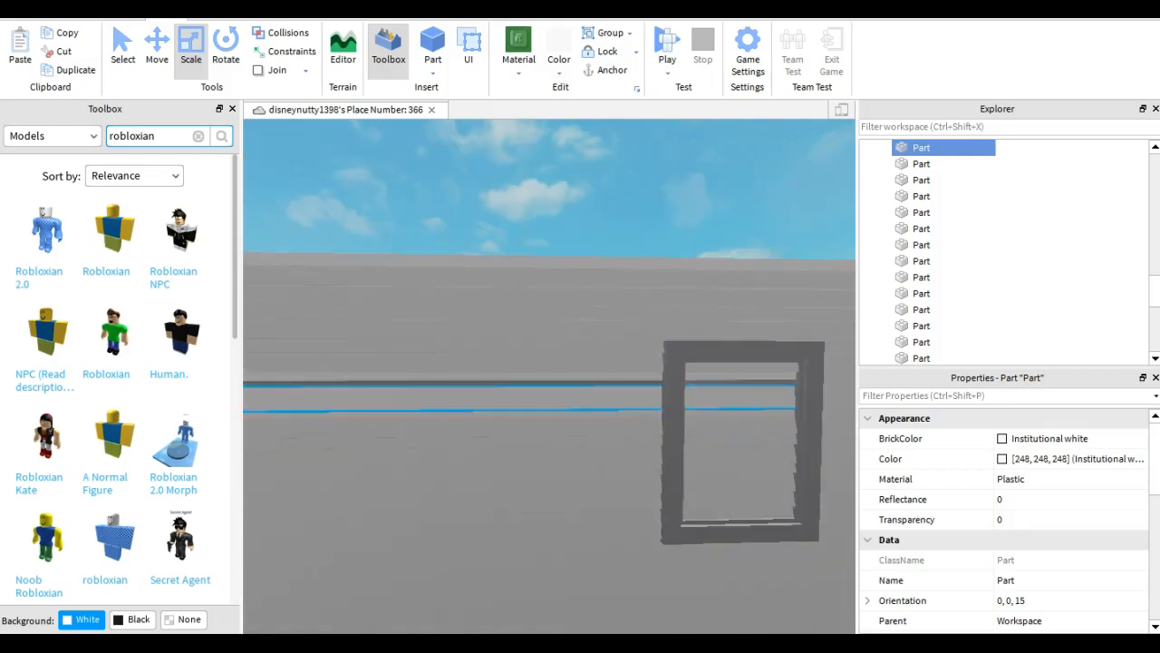
{"action": "key", "text": "w"}
{"action": "key", "text": "d"}
{"action": "key", "text": "w"}
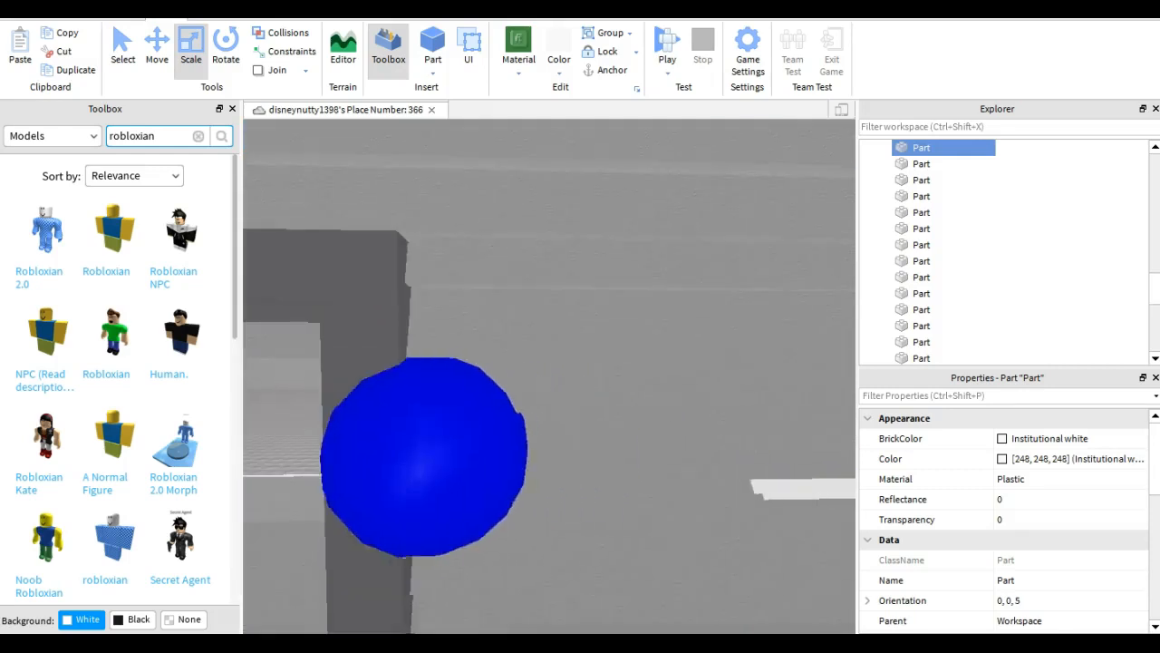
{"action": "key", "text": "s"}
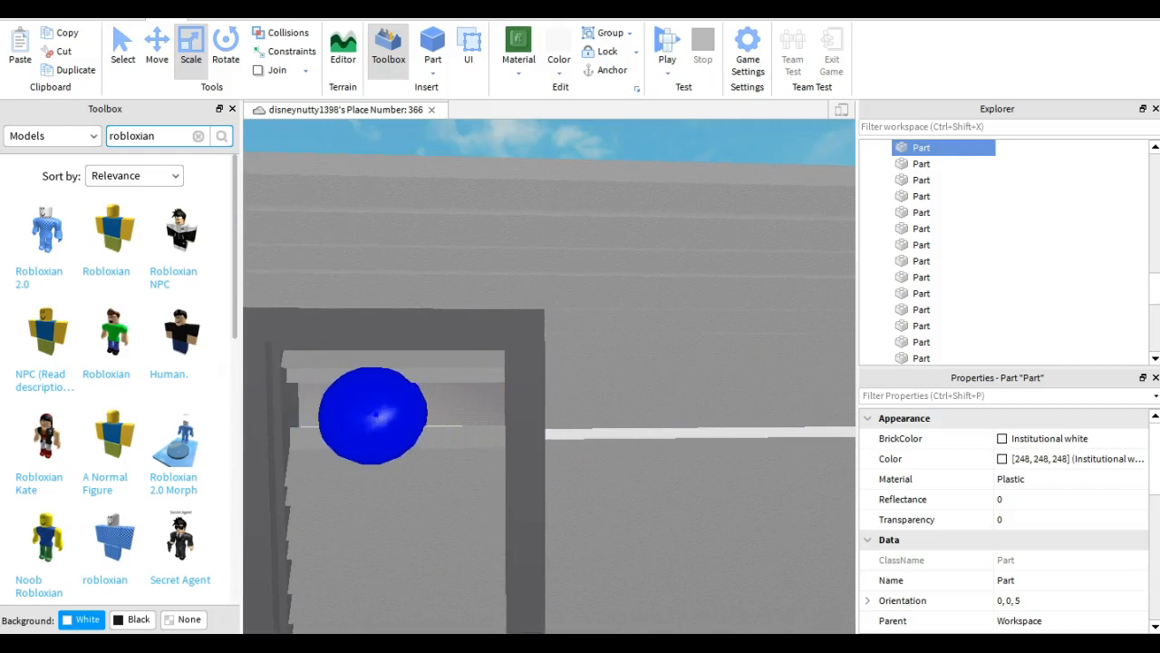
Shorten the thin 5° siding plank on the left so it ends at the window frame
{"action": "key", "text": "d"}
{"action": "key", "text": "d"}
{"action": "left_click_drag", "start_coordinate": [634, 404], "coordinate": [650, 408]}
{"action": "key", "text": "a"}
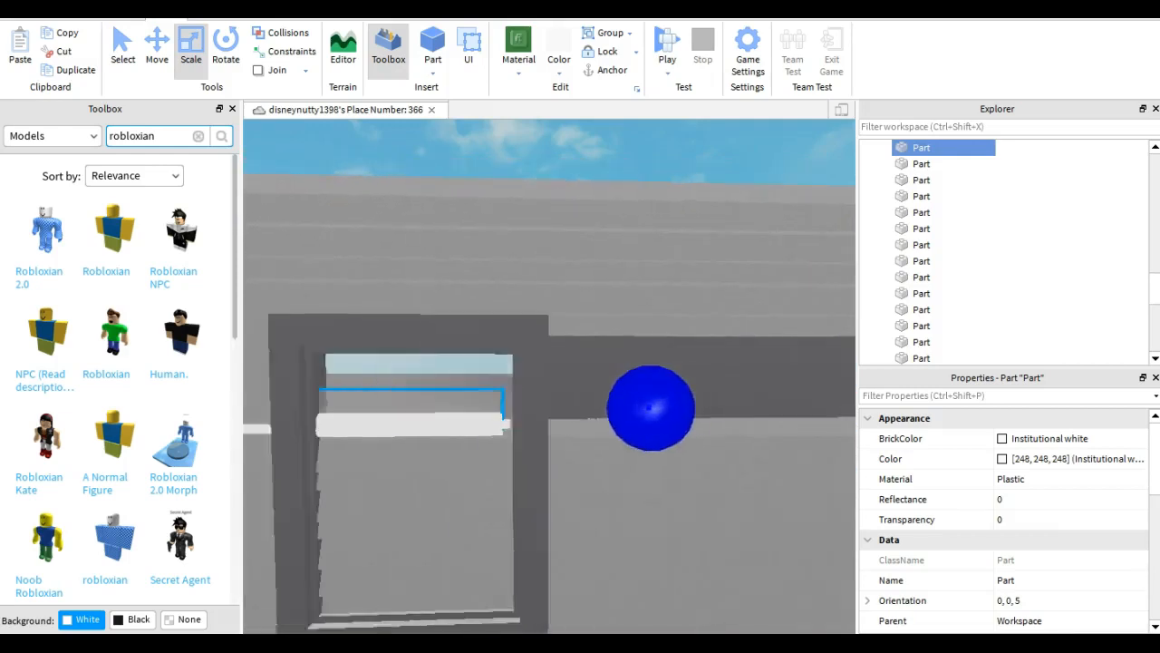
{"action": "key", "text": "a"}
{"action": "key", "text": "a"}
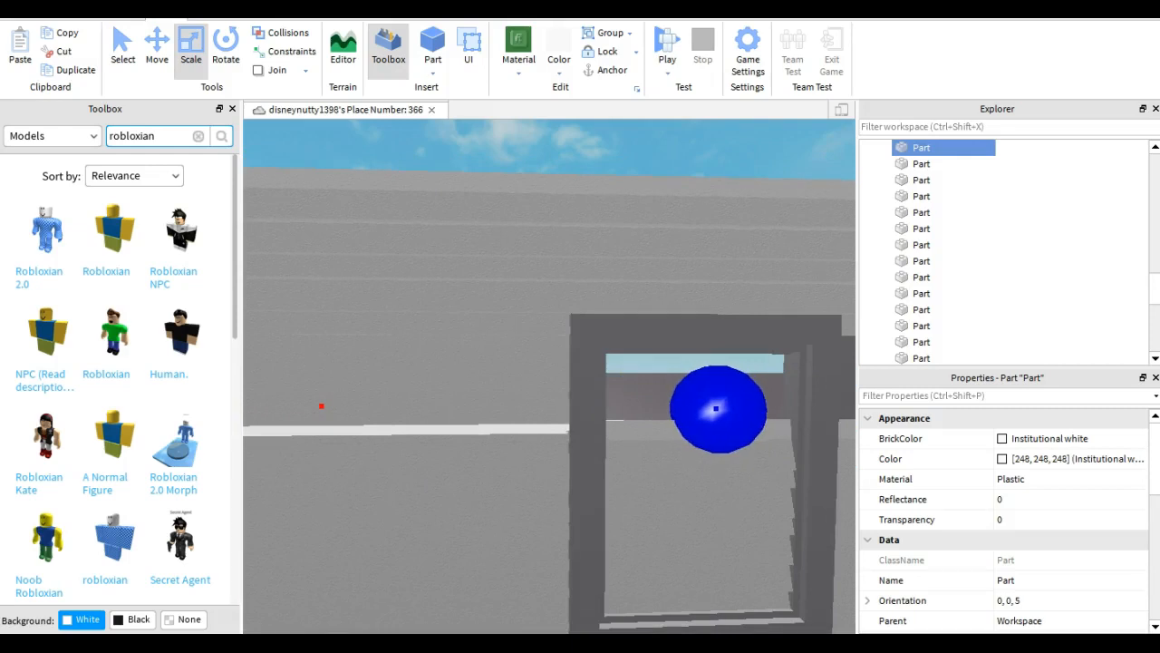
Select the next 5° plank crossing the window and shorten it to the frame's left edge
{"action": "left_click", "coordinate": [694, 446]}
{"action": "key", "text": "d"}
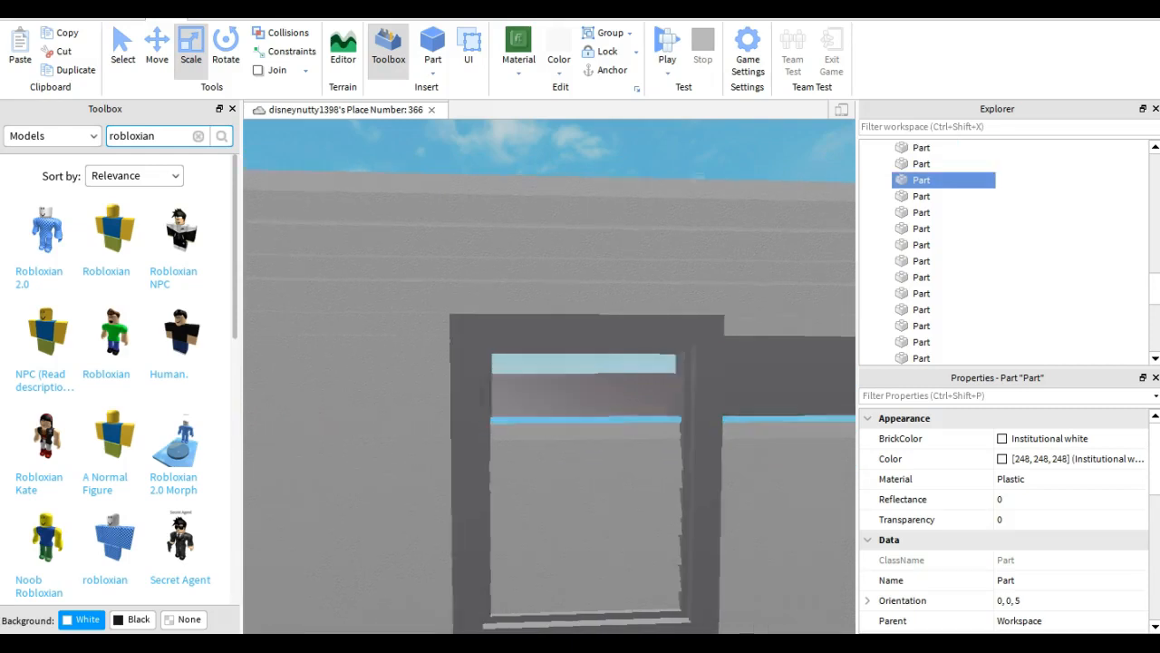
{"action": "key", "text": "d"}
{"action": "key", "text": "a"}
{"action": "left_click_drag", "start_coordinate": [785, 432], "coordinate": [772, 440]}
{"action": "key", "text": "a"}
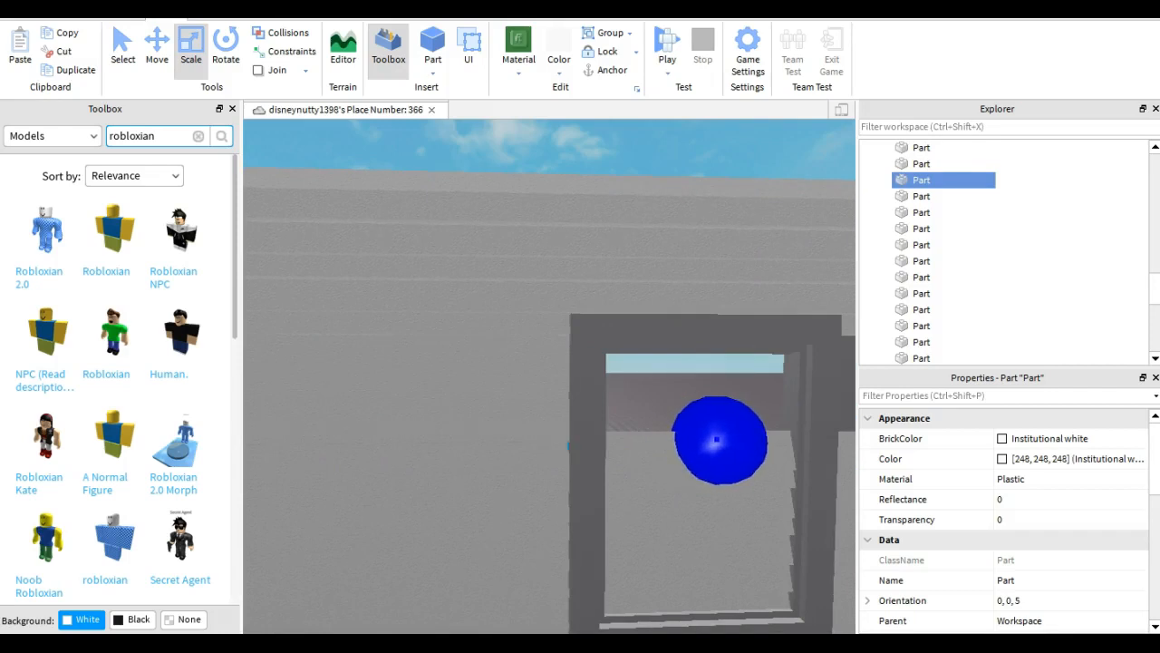
Shorten the matching 5° plank on the right so it no longer crosses the window opening
{"action": "key", "text": "a"}
{"action": "key", "text": "s"}
{"action": "left_click_drag", "start_coordinate": [644, 408], "coordinate": [658, 419]}
{"action": "key", "text": "d"}
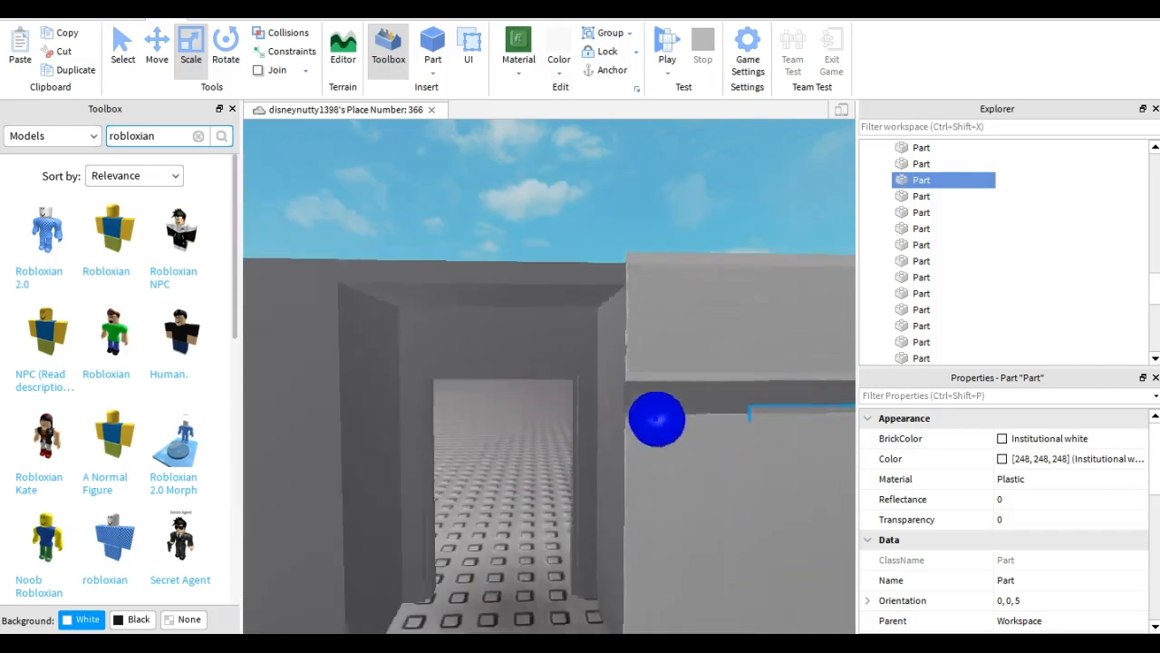
{"action": "key", "text": "w"}
{"action": "key", "text": "d"}
{"action": "key", "text": "s"}
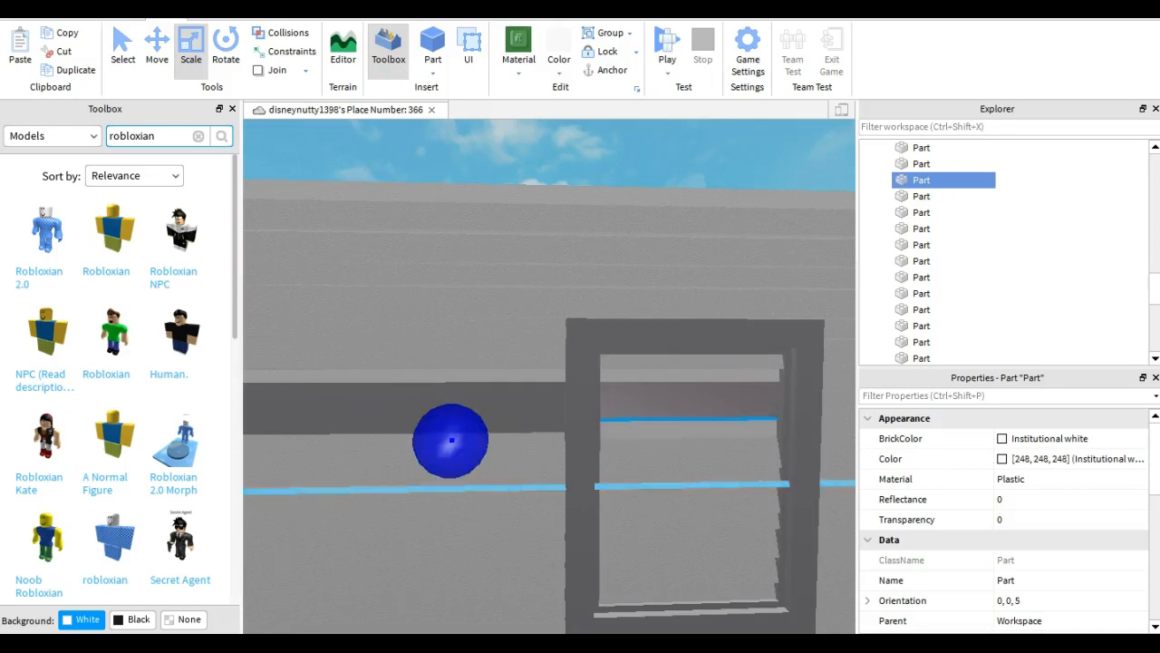
Select the 15° siding plank in the next row down and trim its left end to the window frame's right edge
{"action": "key", "text": "d"}
{"action": "key", "text": "a"}
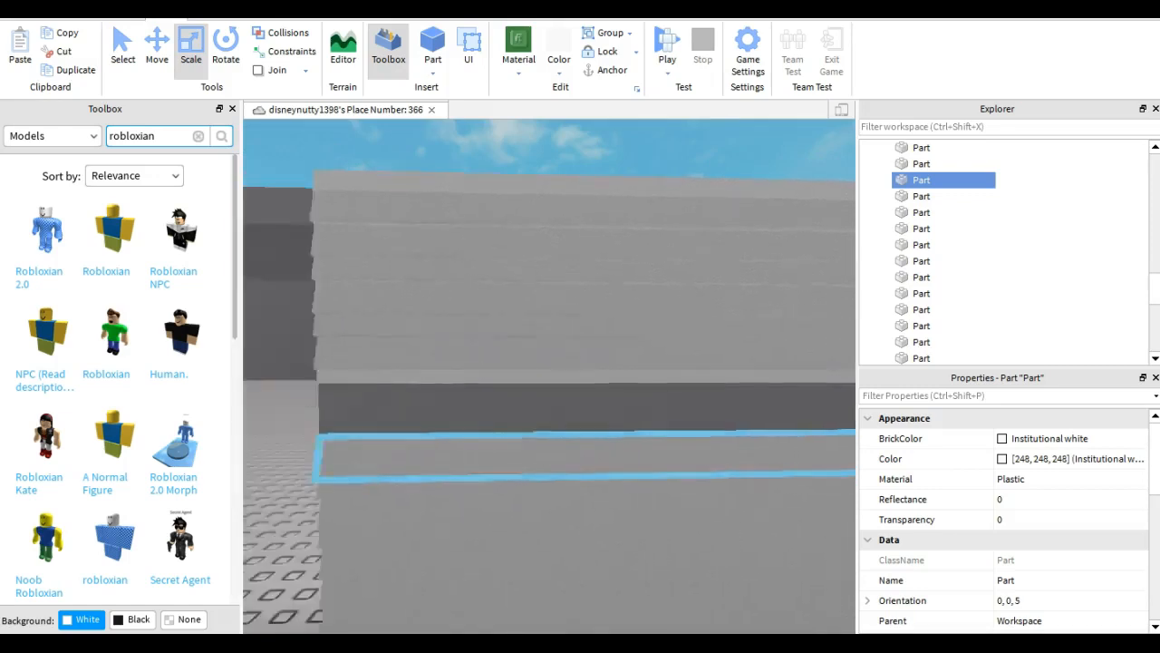
{"action": "left_click", "coordinate": [787, 458]}
{"action": "key", "text": "s"}
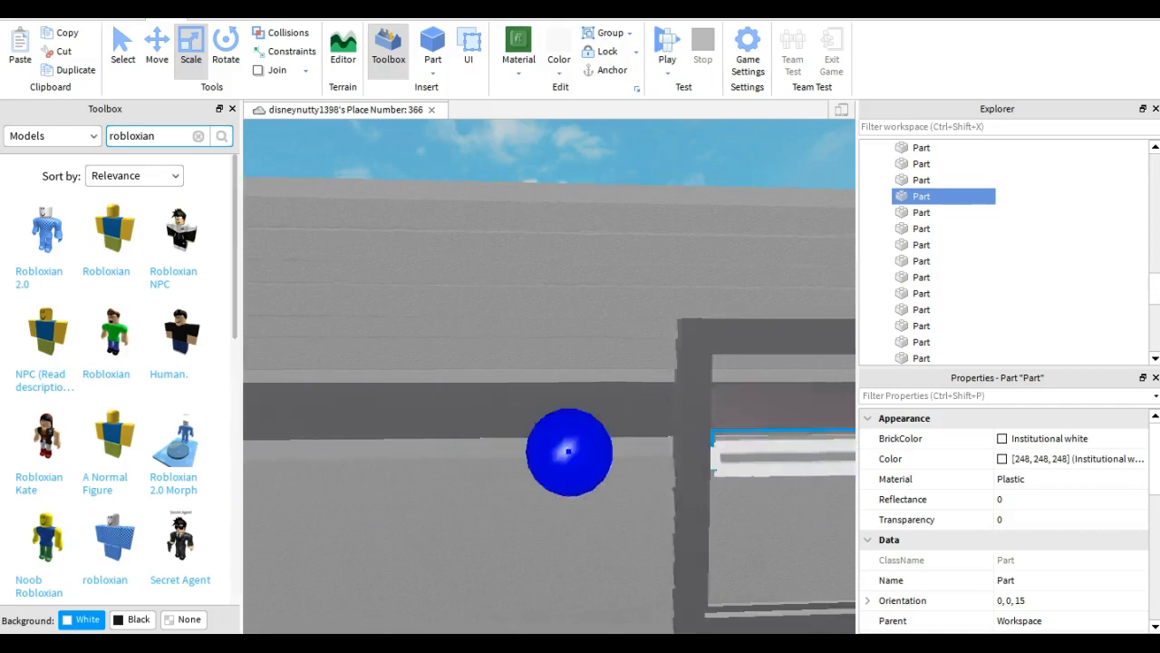
{"action": "key", "text": "d"}
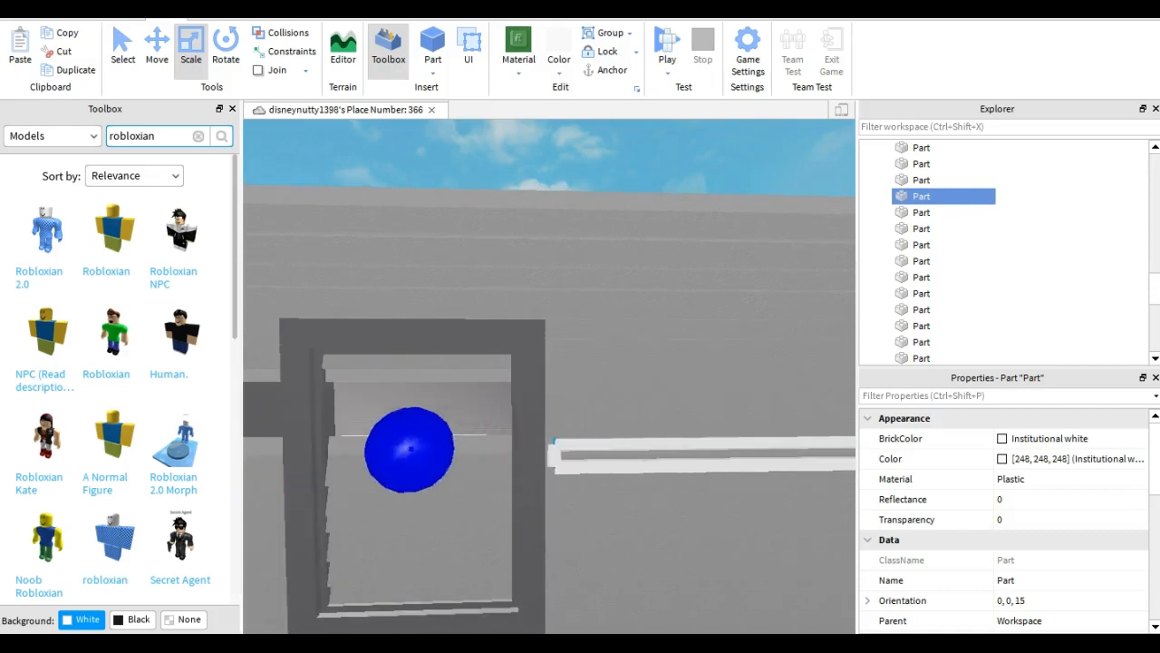
Shorten the left-hand 15° plank of the same row so it stops at the window frame
{"action": "key", "text": "d"}
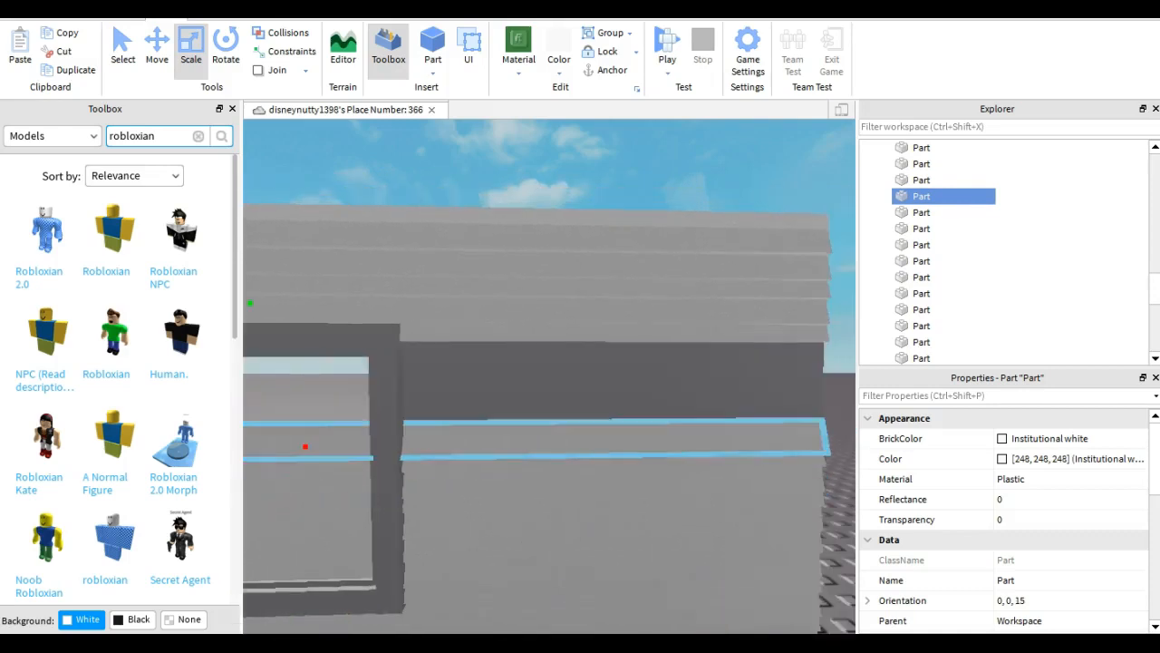
{"action": "key", "text": "a"}
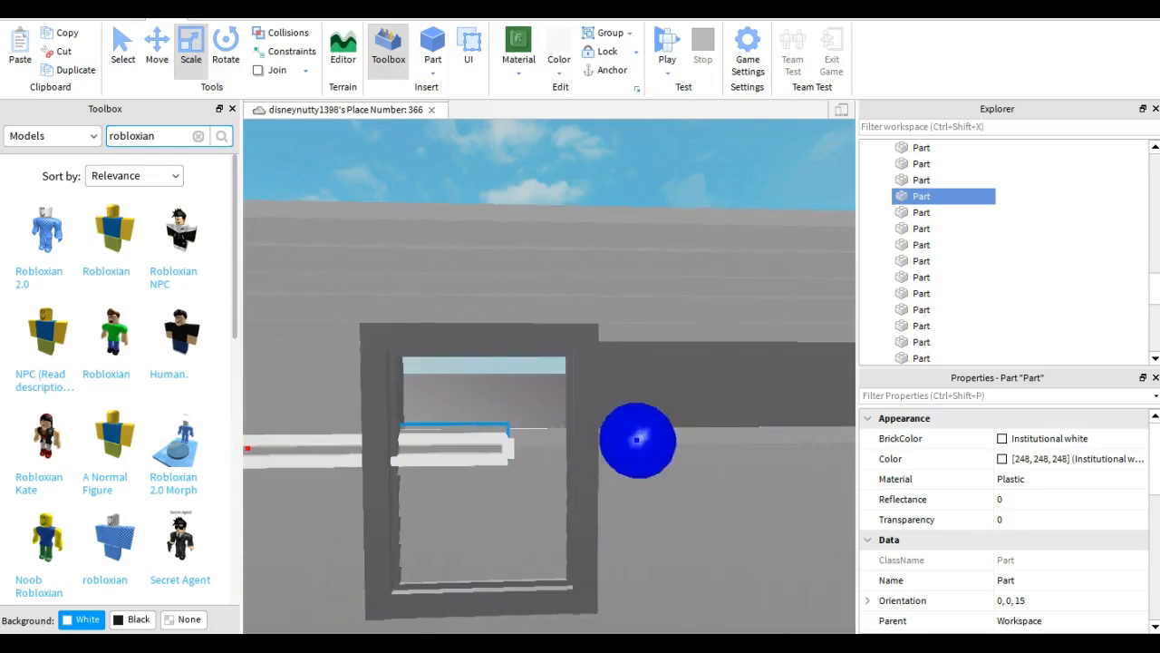
{"action": "key", "text": "a"}
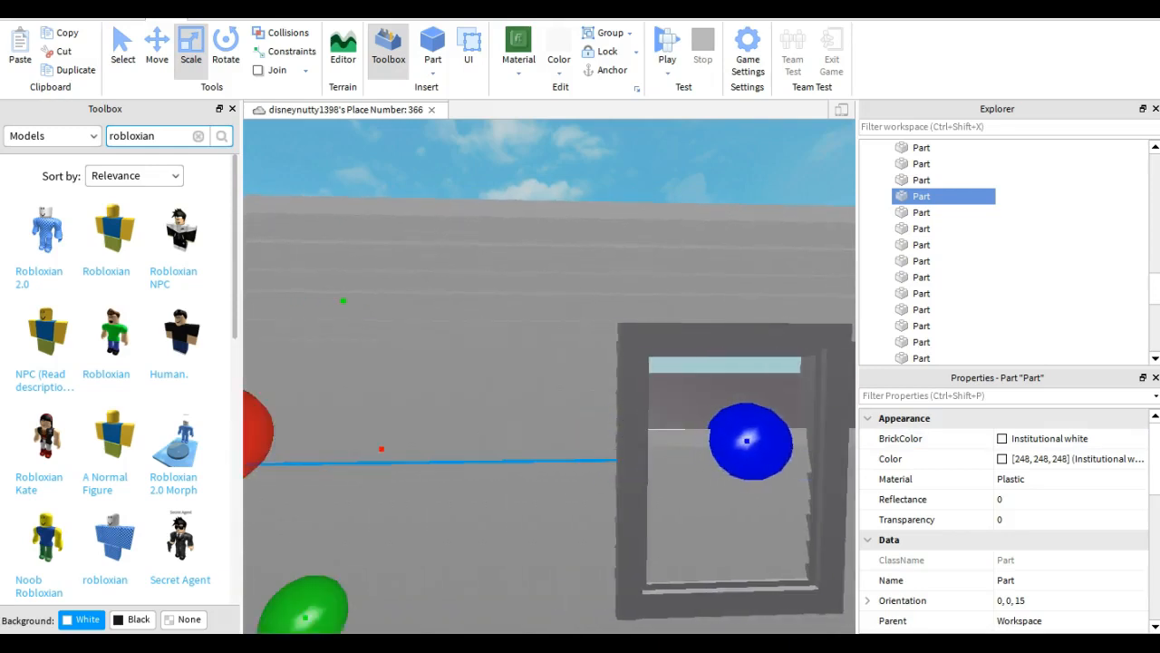
{"action": "key", "text": "d"}
{"action": "key", "text": "a"}
Select the 5° plank beneath that row and shorten its right end to the window frame's left edge
{"action": "key", "text": "w"}
{"action": "key", "text": "s"}
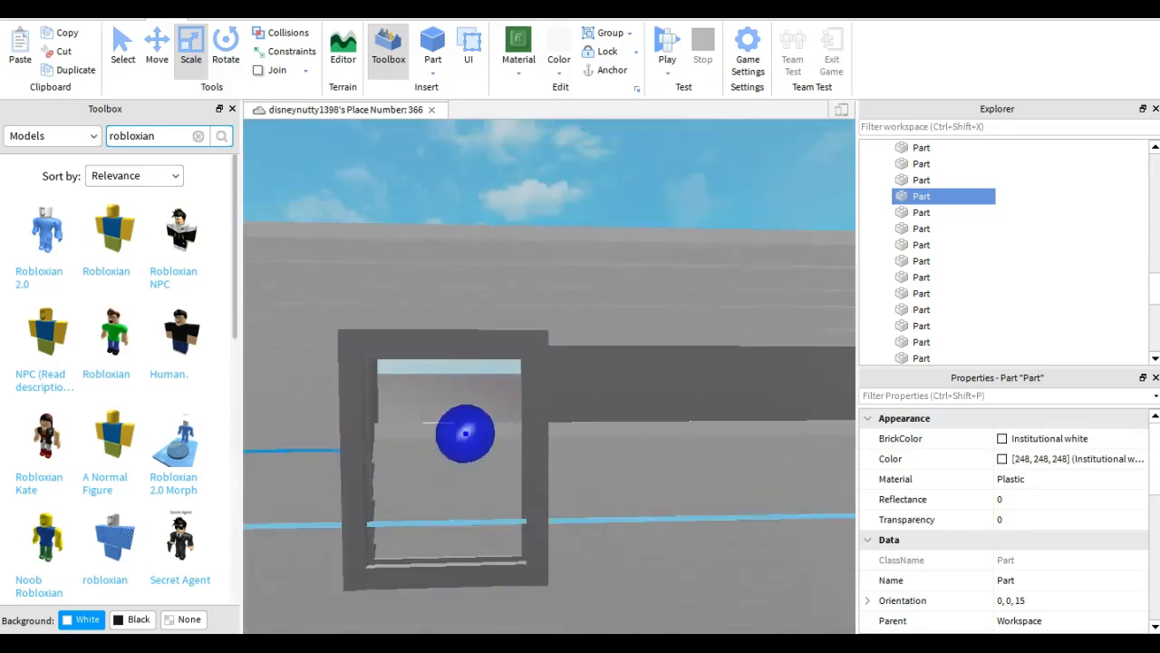
{"action": "key", "text": "w"}
{"action": "left_click", "coordinate": [580, 535]}
{"action": "key", "text": "w"}
{"action": "key", "text": "d"}
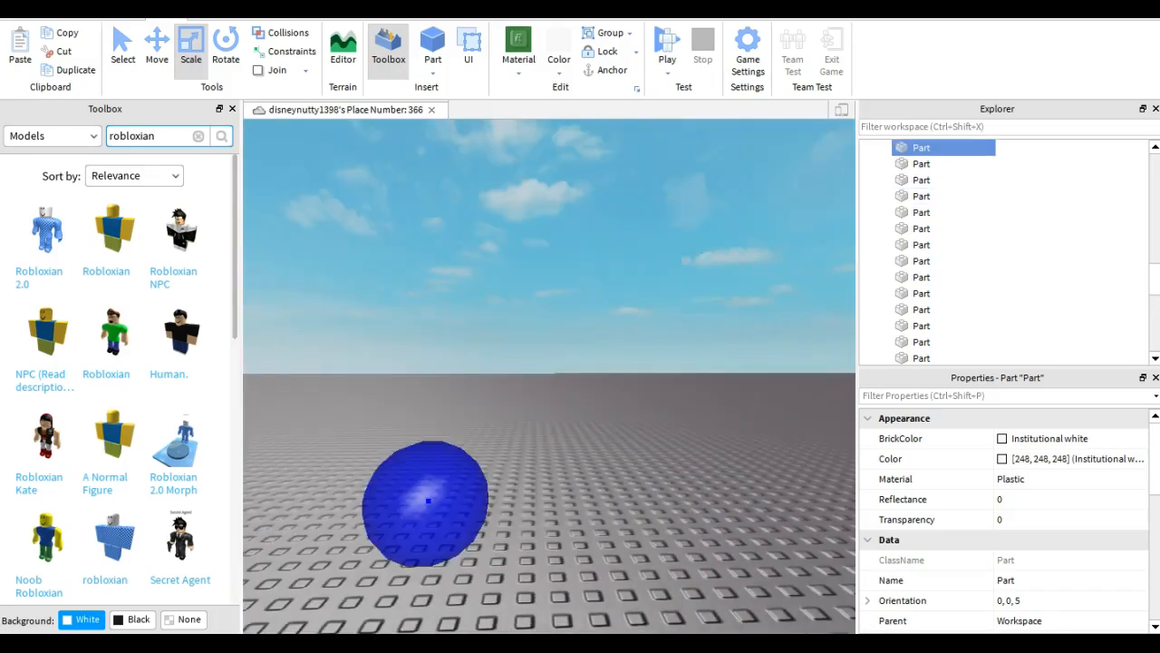
{"action": "key", "text": "s"}
{"action": "key", "text": "a"}
{"action": "key", "text": "w"}
{"action": "left_click_drag", "start_coordinate": [589, 497], "coordinate": [692, 491]}
{"action": "key", "text": "d"}
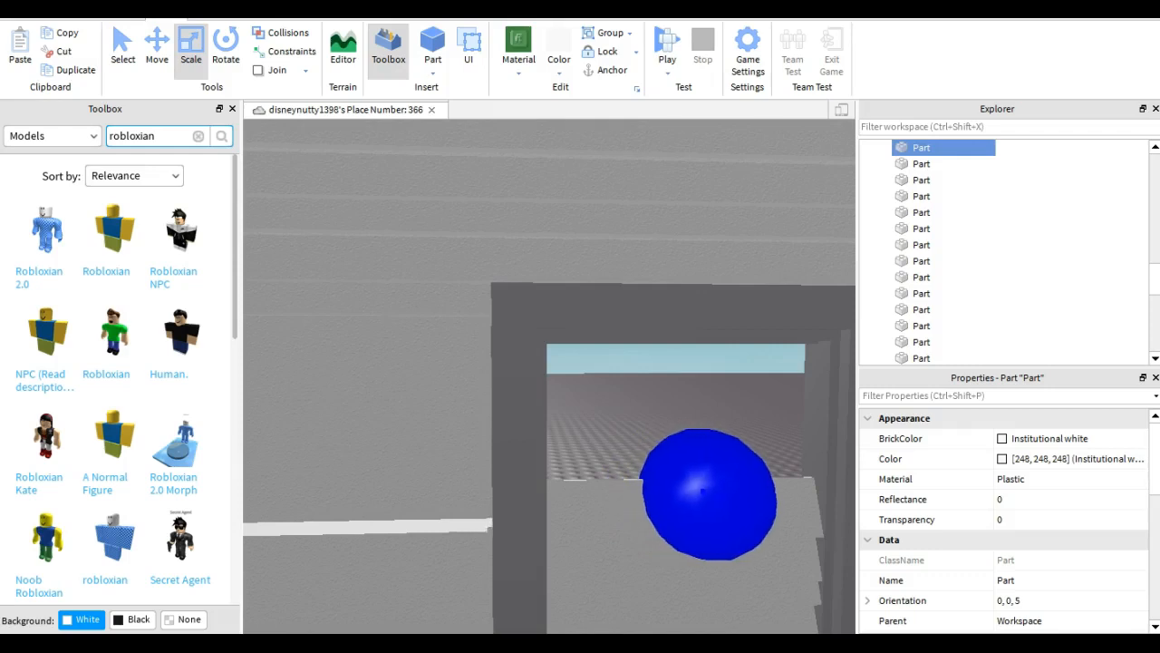
Trim the right-hand 5° plank of this row so it starts at the window frame's right edge
{"action": "key", "text": "s"}
{"action": "key", "text": "a"}
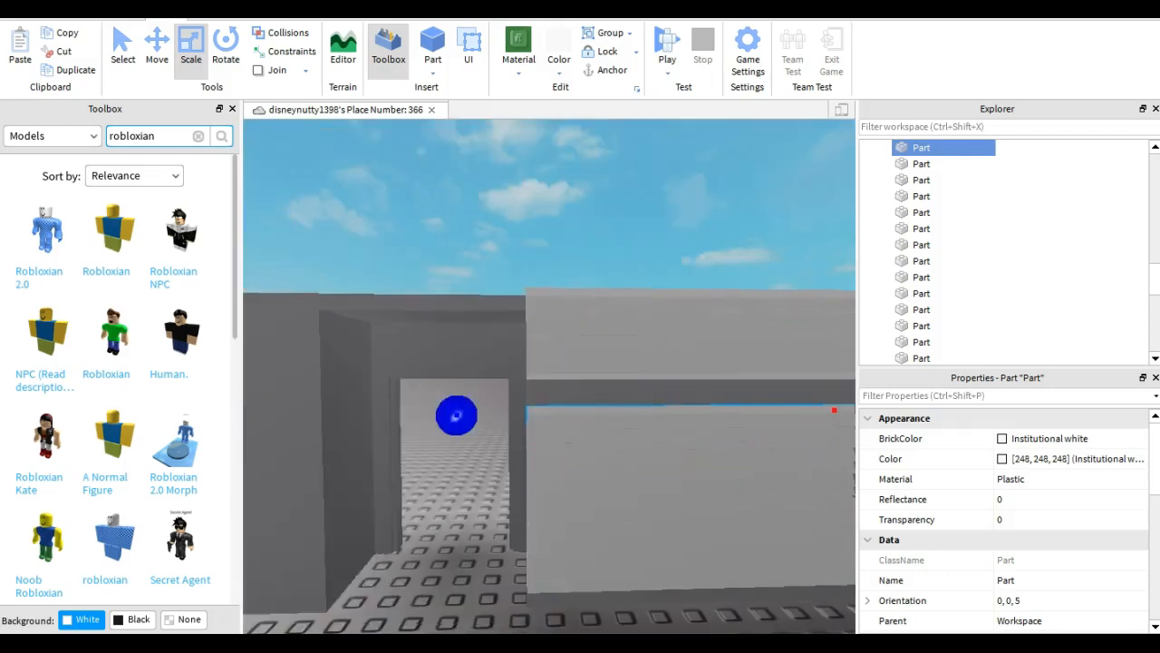
{"action": "key", "text": "w"}
{"action": "key", "text": "s"}
{"action": "key", "text": "d"}
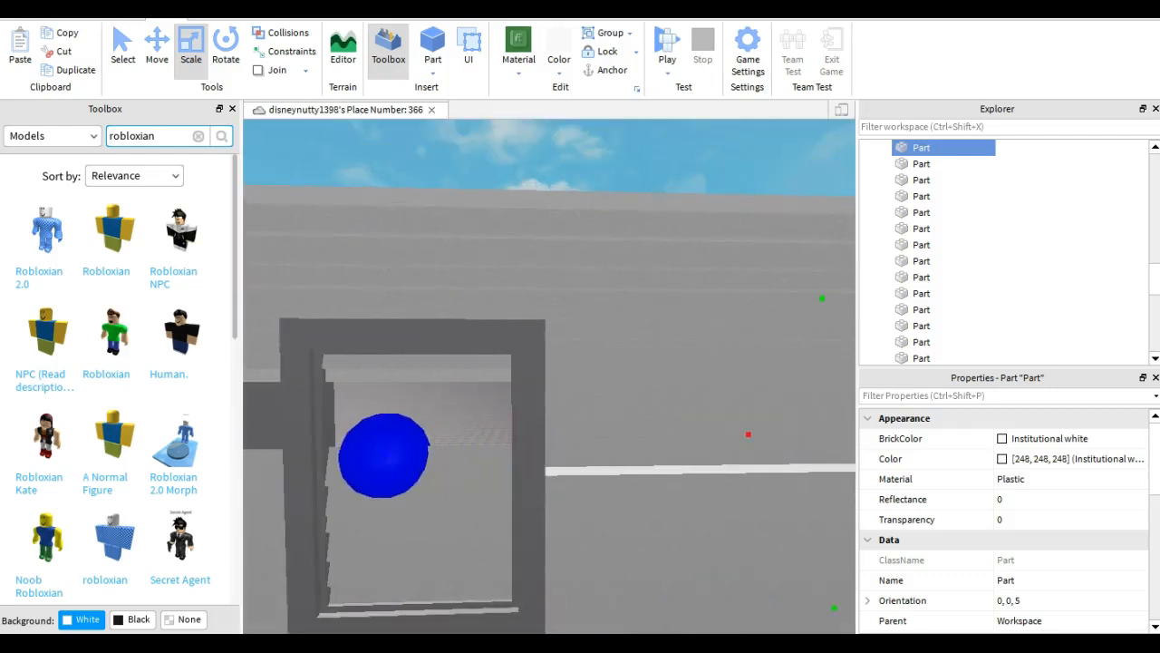
{"action": "key", "text": "a"}
Select the 15° plank crossing the top of the window opening and shorten its left end past the frame
{"action": "left_click", "coordinate": [413, 362]}
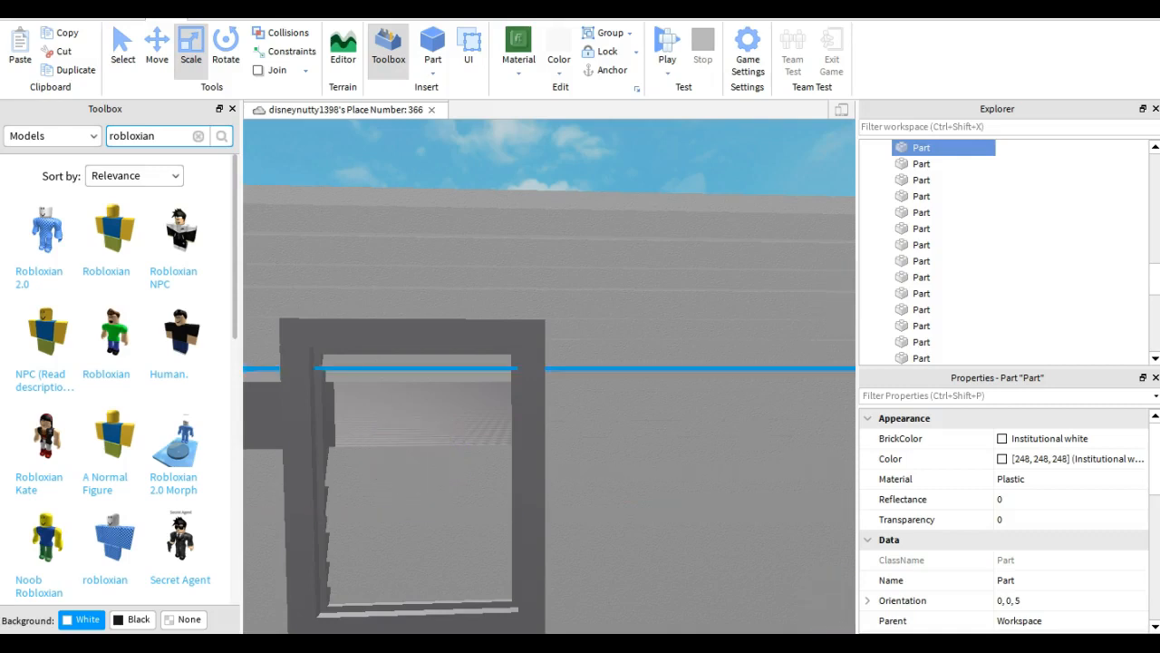
{"action": "key", "text": "a"}
{"action": "key", "text": "a"}
{"action": "key", "text": "s"}
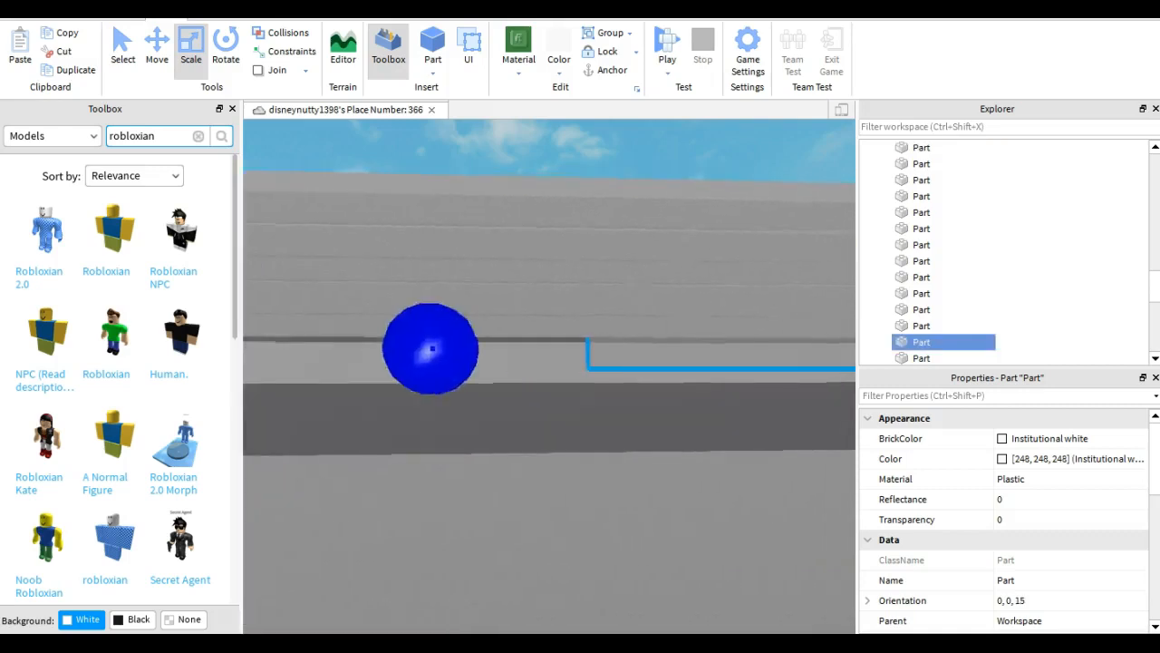
{"action": "left_click_drag", "start_coordinate": [421, 348], "coordinate": [619, 349]}
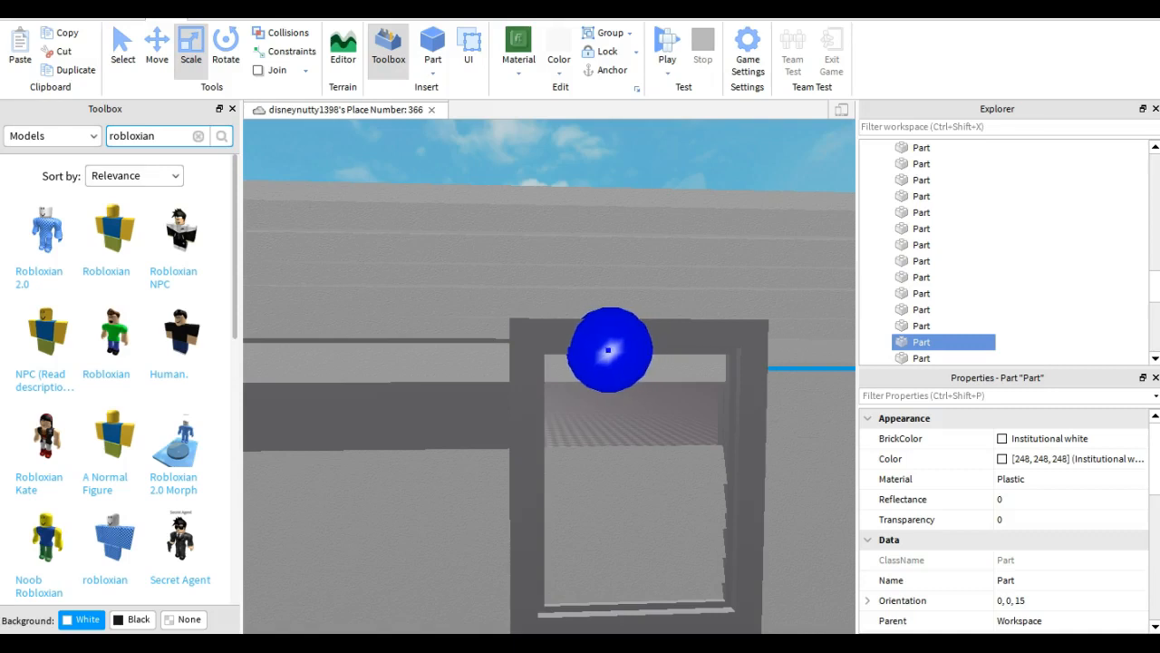
Select the 5° plank across the top of the opening and scale its left end back to the window frame
{"action": "left_click", "coordinate": [471, 363]}
{"action": "key", "text": "a"}
{"action": "left_click_drag", "start_coordinate": [390, 360], "coordinate": [555, 363]}
{"action": "key", "text": "d"}
{"action": "key", "text": "d"}
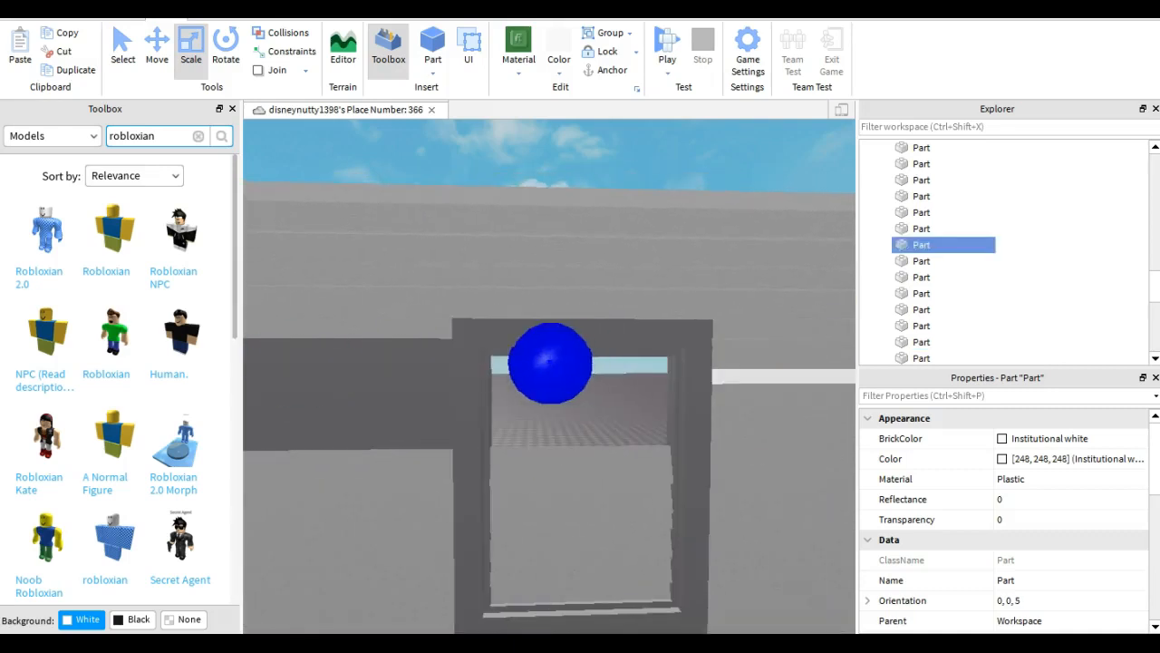
Select the uppermost siding plank still crossing the lower window opening and shorten it to the frame's right edge
{"action": "left_click", "coordinate": [525, 467]}
{"action": "key", "text": "a"}
{"action": "key", "text": "d"}
{"action": "left_click_drag", "start_coordinate": [471, 477], "coordinate": [385, 466]}
{"action": "key", "text": "a"}
{"action": "key", "text": "a"}
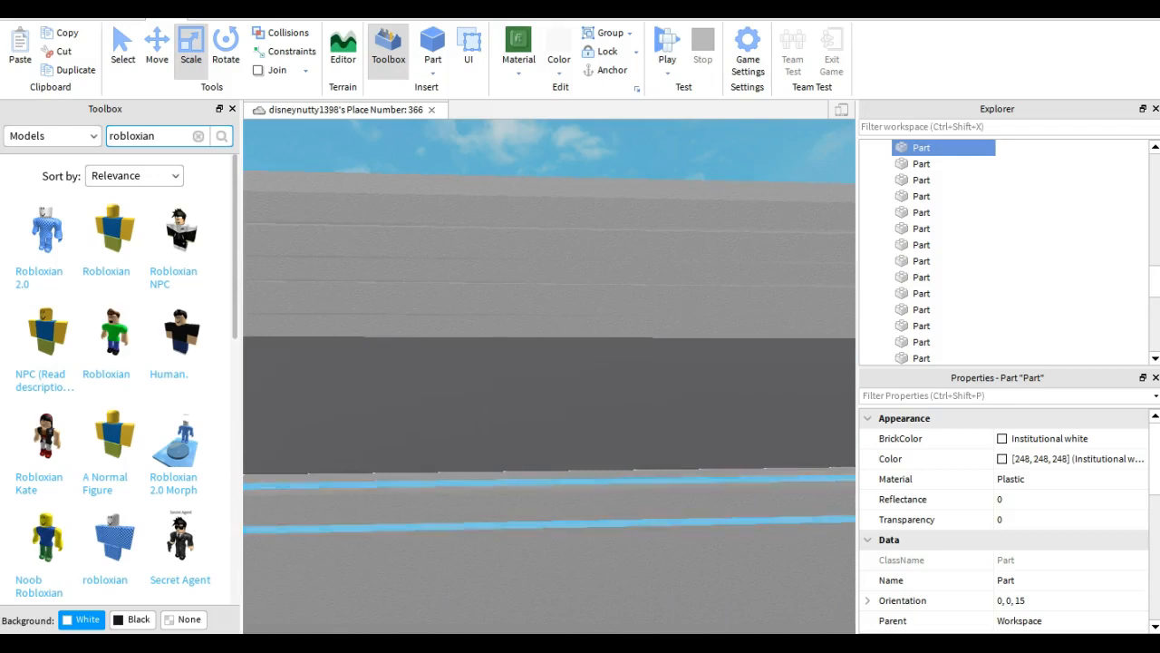
Select the adjoining 5° plank in the lower window opening and scale its left end back to the frame
{"action": "left_click", "coordinate": [426, 491]}
{"action": "key", "text": "a"}
{"action": "key", "text": "a"}
{"action": "mouse_move", "coordinate": [517, 498]}
{"action": "left_mouse_down"}
{"action": "mouse_move", "coordinate": [487, 482]}
{"action": "mouse_move", "coordinate": [514, 484]}
{"action": "left_mouse_up"}
{"action": "key", "text": "d"}
{"action": "key", "text": "a"}
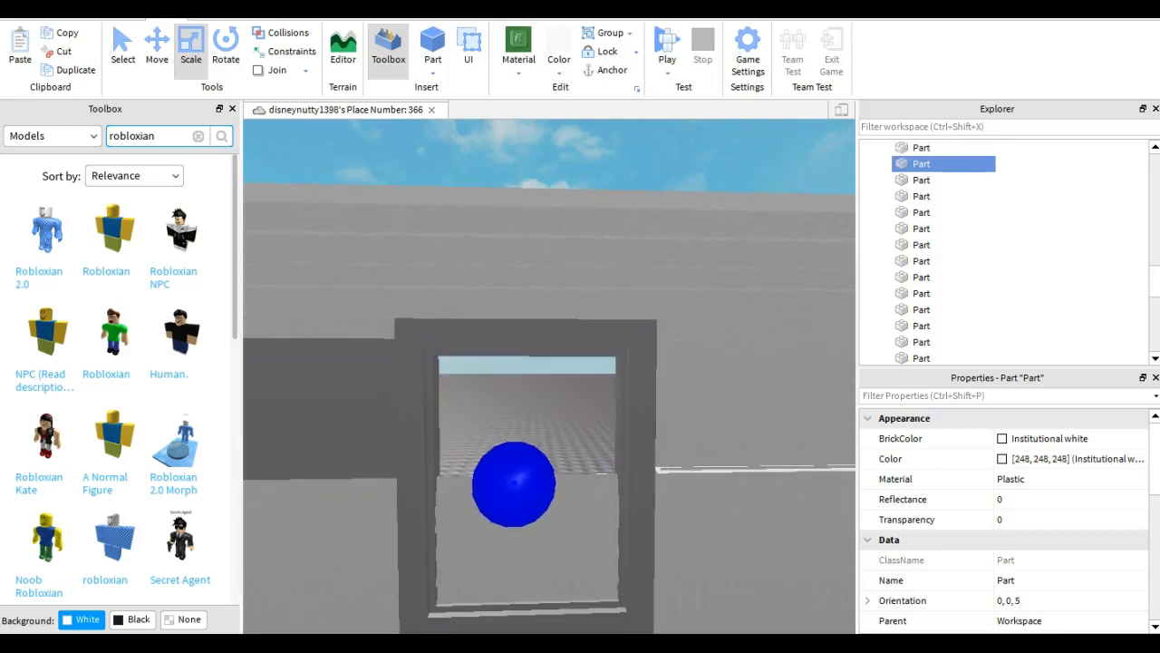
{"action": "key", "text": "a"}
Select the next 15° plank down and shorten its left end so it clears the window opening
{"action": "left_click", "coordinate": [526, 500]}
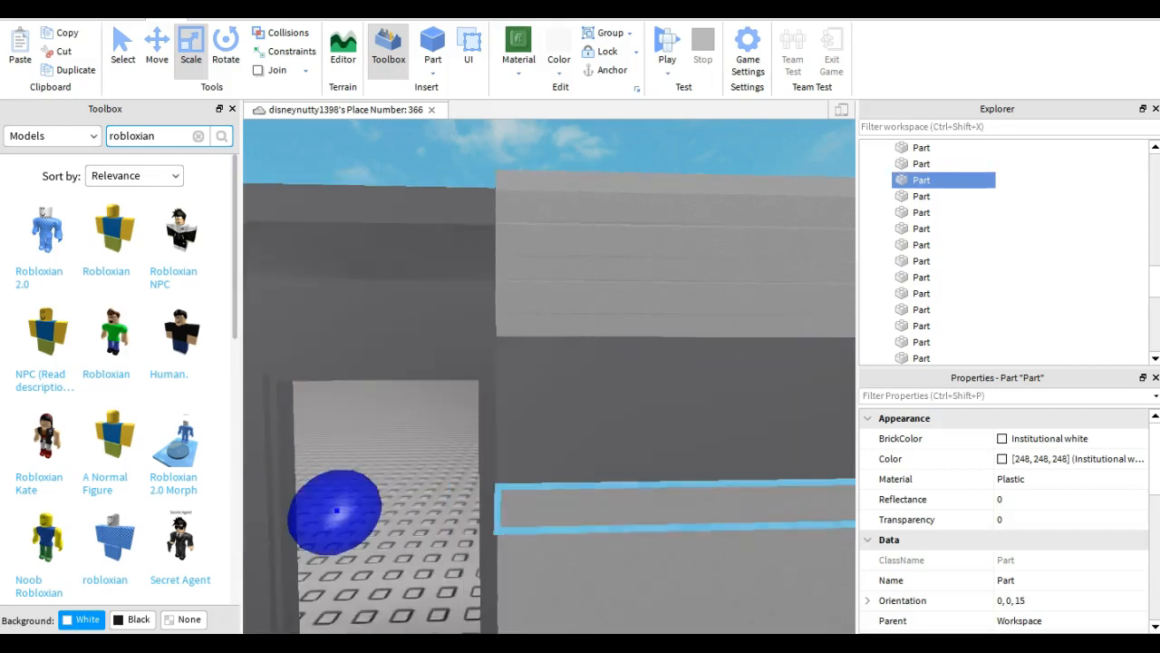
{"action": "key", "text": "d"}
{"action": "left_click_drag", "start_coordinate": [331, 499], "coordinate": [363, 495]}
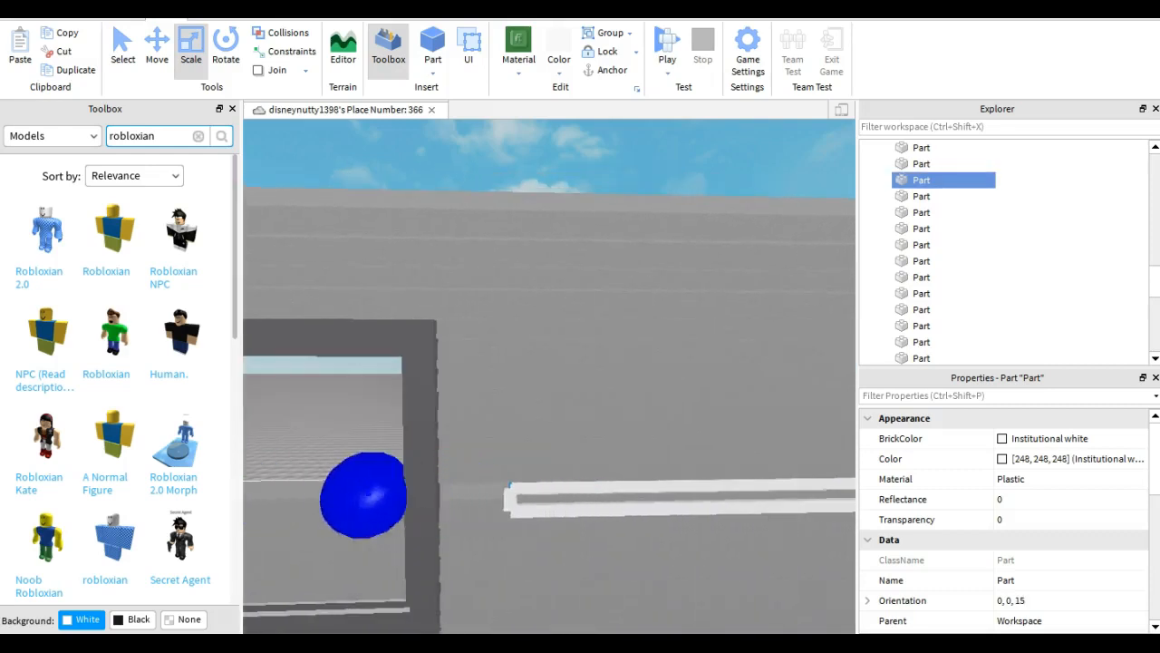
Select the 5° plank just below and shorten its left end beyond the window frame's right edge
{"action": "key", "text": "a"}
{"action": "left_click", "coordinate": [537, 513]}
{"action": "key", "text": "d"}
{"action": "left_click_drag", "start_coordinate": [338, 515], "coordinate": [388, 498]}
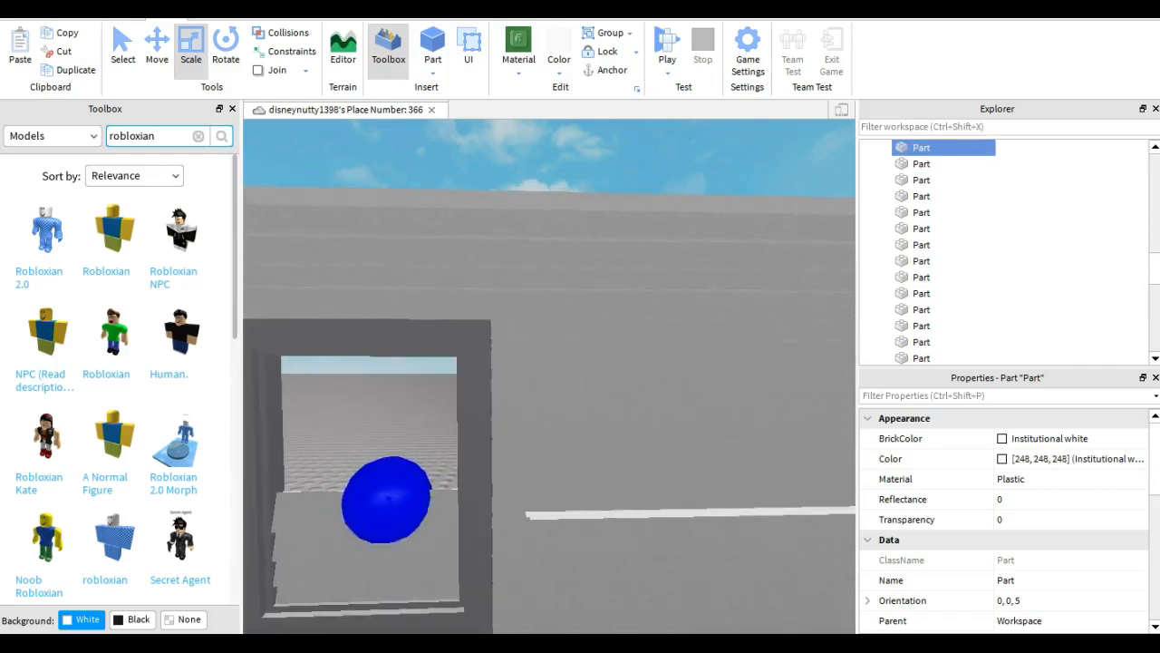
{"action": "key", "text": "a"}
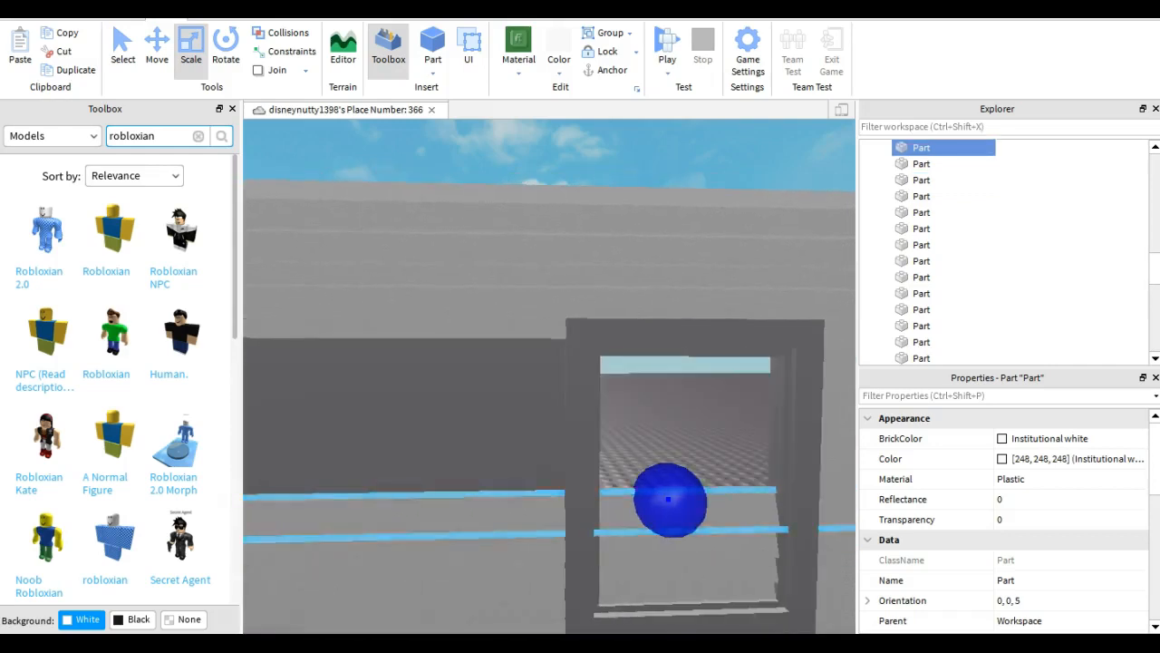
Select the next 15° plank crossing the lower window opening and shorten its left end to the frame's right edge
{"action": "left_click", "coordinate": [526, 515]}
{"action": "key", "text": "a"}
{"action": "key", "text": "d"}
{"action": "left_click_drag", "start_coordinate": [456, 528], "coordinate": [566, 510]}
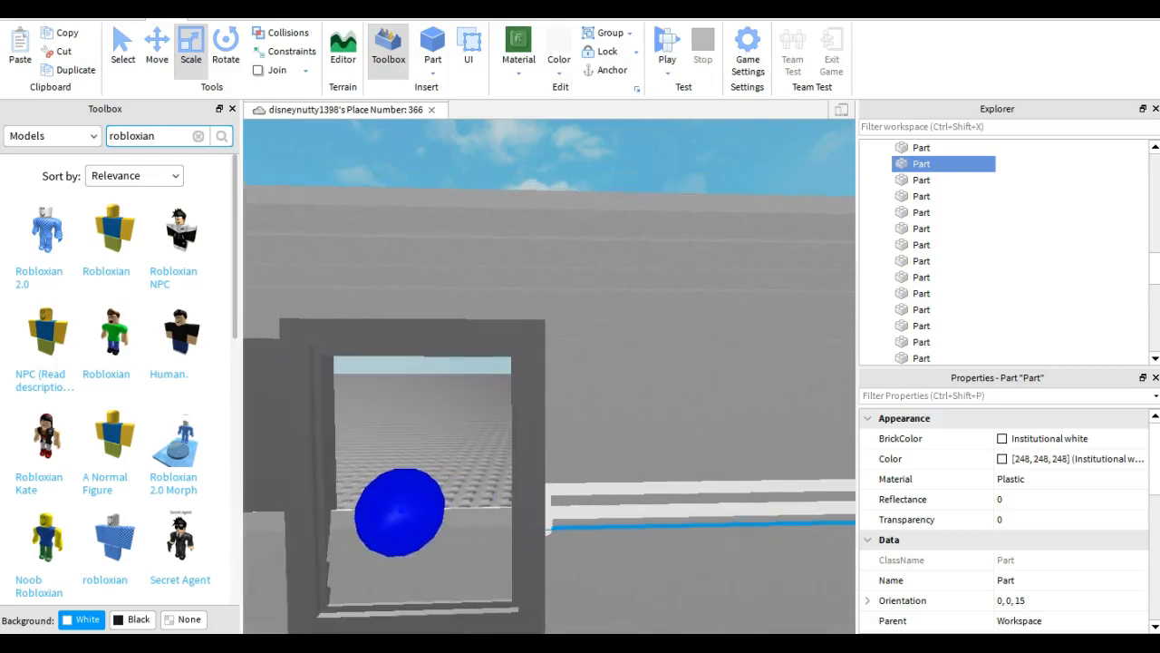
Select the 5° plank directly below and scale its left end back so it stops at the window frame
{"action": "key", "text": "d"}
{"action": "left_click", "coordinate": [573, 519]}
{"action": "key", "text": "a"}
{"action": "left_click_drag", "start_coordinate": [285, 544], "coordinate": [388, 529]}
{"action": "key", "text": "d"}
{"action": "key", "text": "d"}
{"action": "key", "text": "a"}
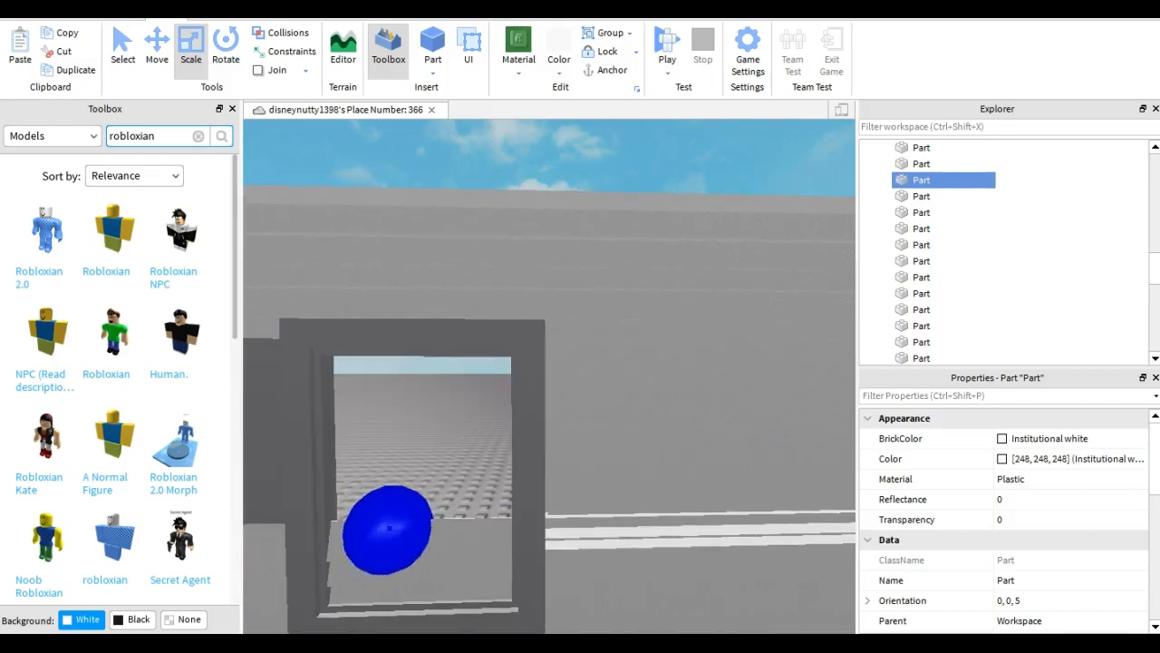
Shorten the left end of the following 15° plank so it no longer crosses the window opening
{"action": "key", "text": "a"}
{"action": "left_click", "coordinate": [395, 554]}
{"action": "left_click_drag", "start_coordinate": [336, 564], "coordinate": [361, 562]}
{"action": "key", "text": "s"}
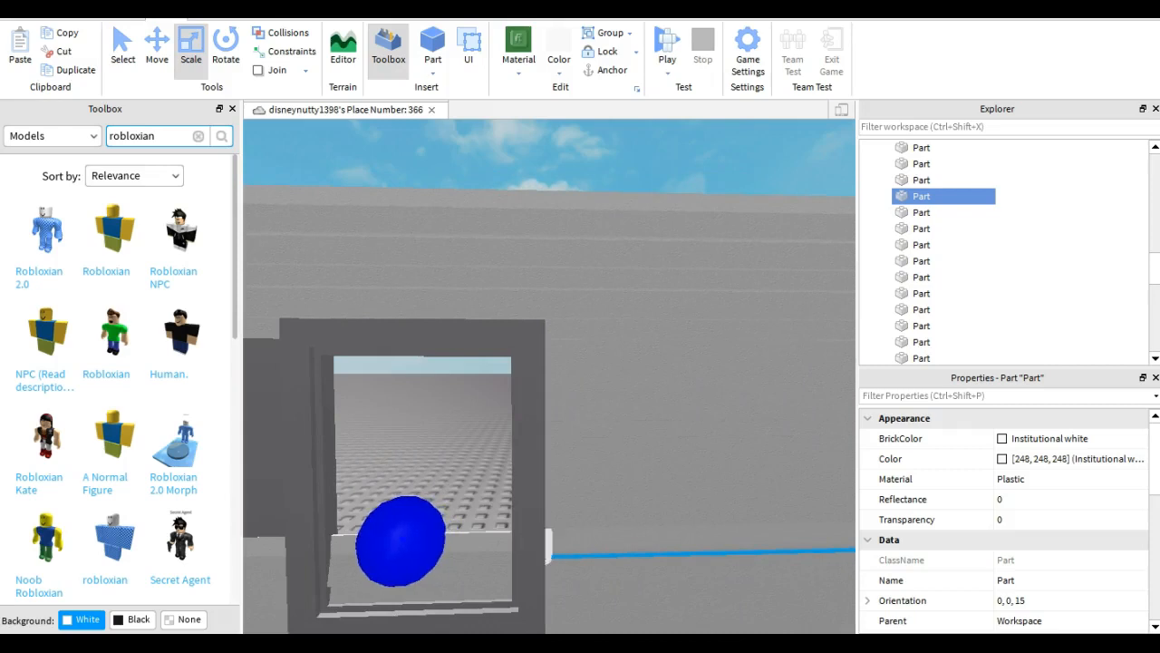
Shorten the left end of the last 5° plank in the window opening to the frame's right side
{"action": "key", "text": "a"}
{"action": "left_click", "coordinate": [385, 568]}
{"action": "key", "text": "a"}
{"action": "left_click_drag", "start_coordinate": [517, 578], "coordinate": [401, 554]}
{"action": "key", "text": "d"}
{"action": "key", "text": "d"}
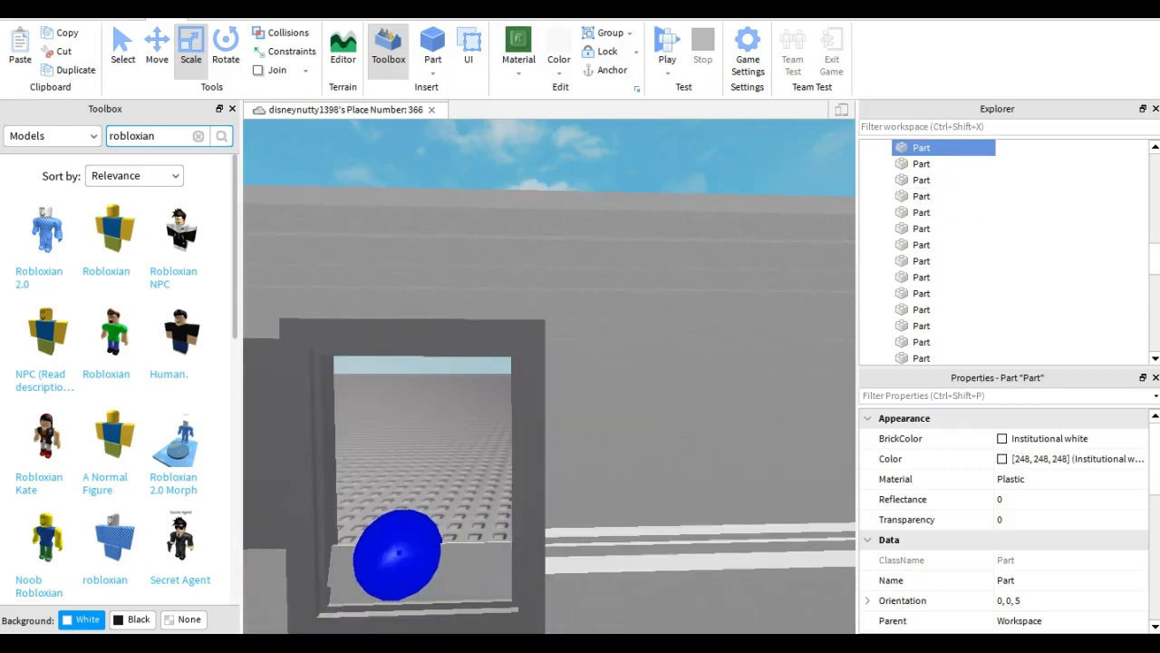
Examine the next 15° plank down and the siding around both window openings along the whole wall
{"action": "key", "text": "a"}
{"action": "left_click", "coordinate": [399, 536]}
{"action": "key", "text": "d"}
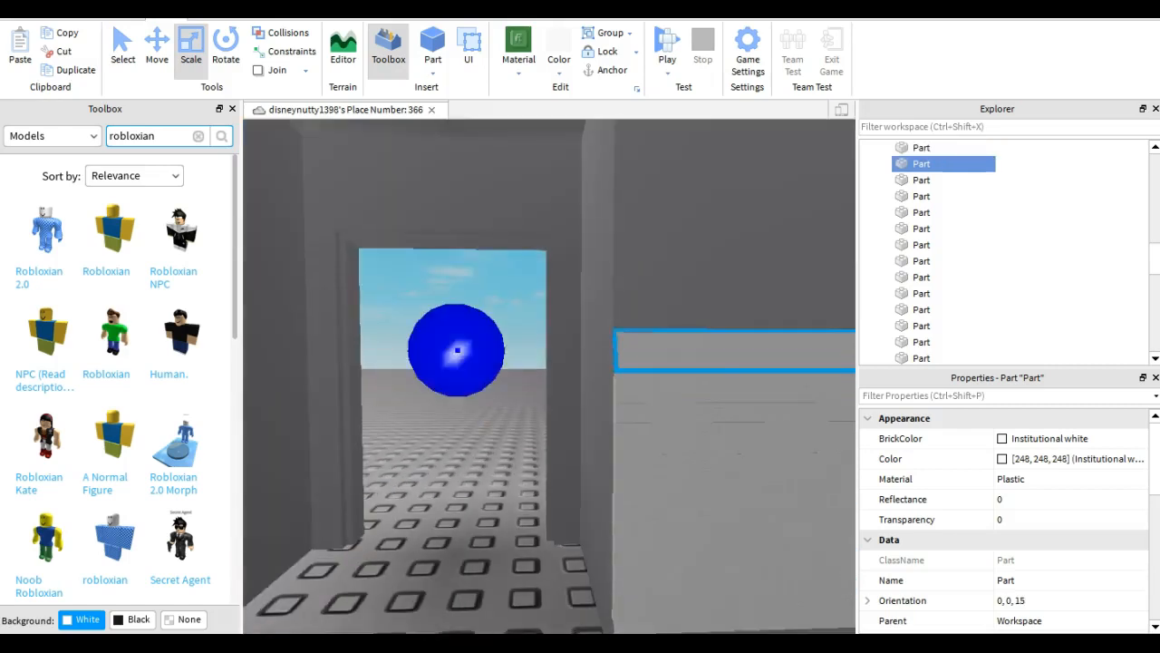
{"action": "key", "text": "d"}
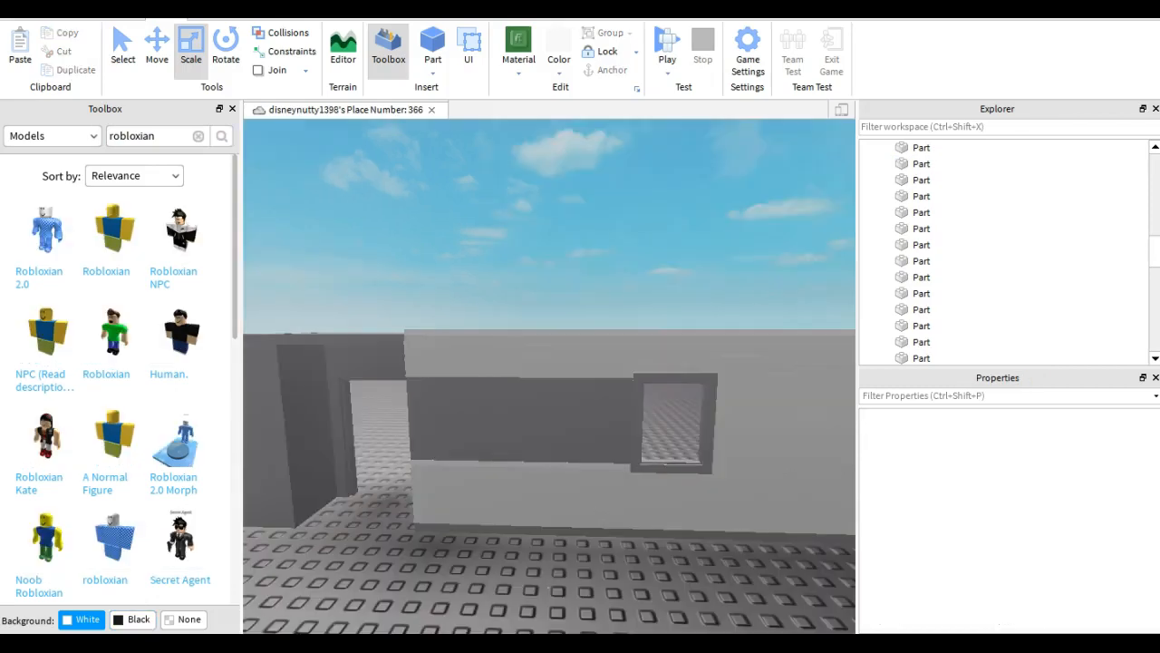
{"action": "key", "text": "d"}
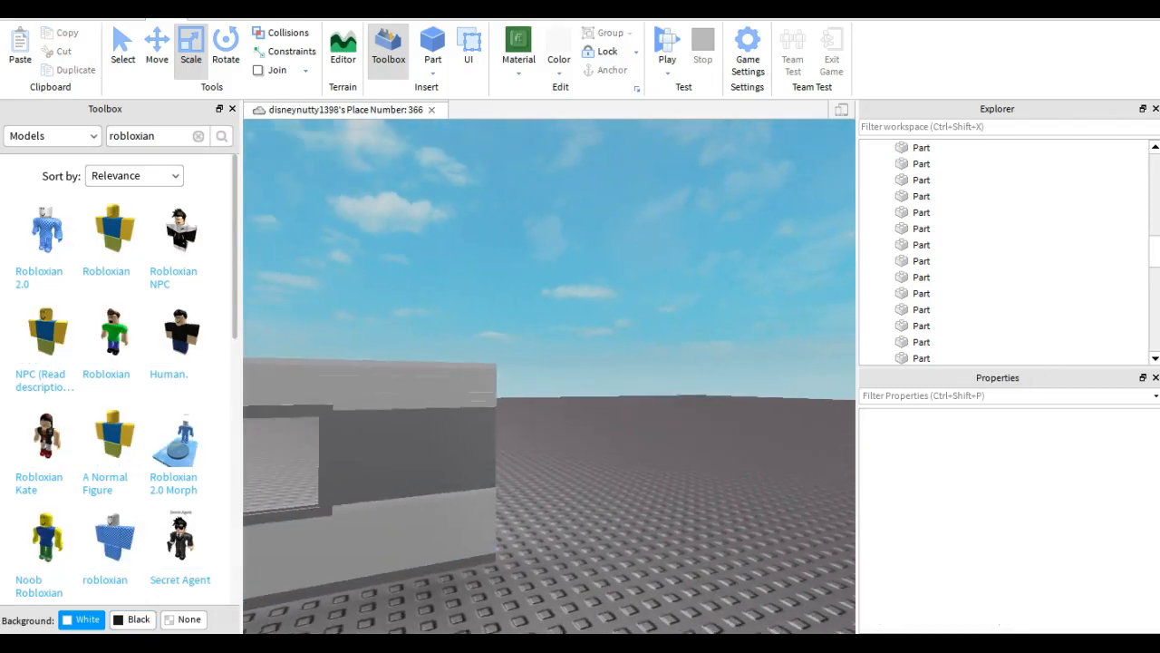
{"action": "key", "text": "a"}
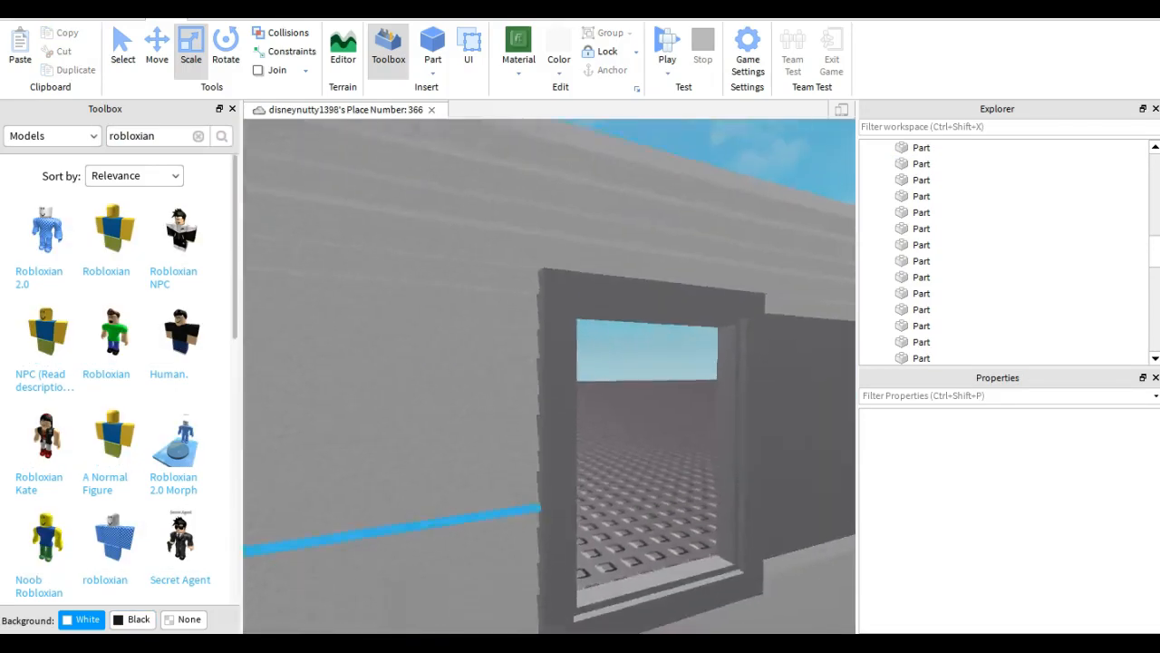
{"action": "right_click_drag", "start_coordinate": [549, 376], "coordinate": [560, 339]}
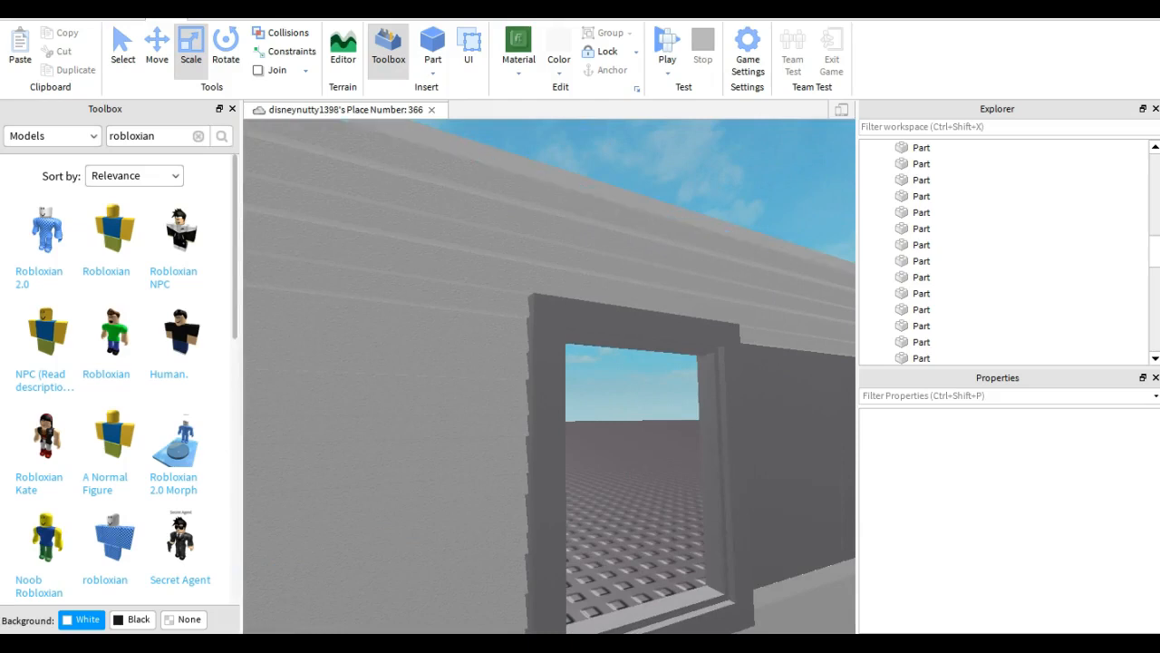
{"action": "key", "text": "s"}
{"action": "right_click_drag", "start_coordinate": [549, 376], "coordinate": [518, 377]}
{"action": "key", "text": "a"}
{"action": "key", "text": "d"}
{"action": "key", "text": "s"}
Select the whole wall with its siding planks, duplicate it and move the copy away from the house
{"action": "left_click_drag", "start_coordinate": [469, 303], "coordinate": [580, 460]}
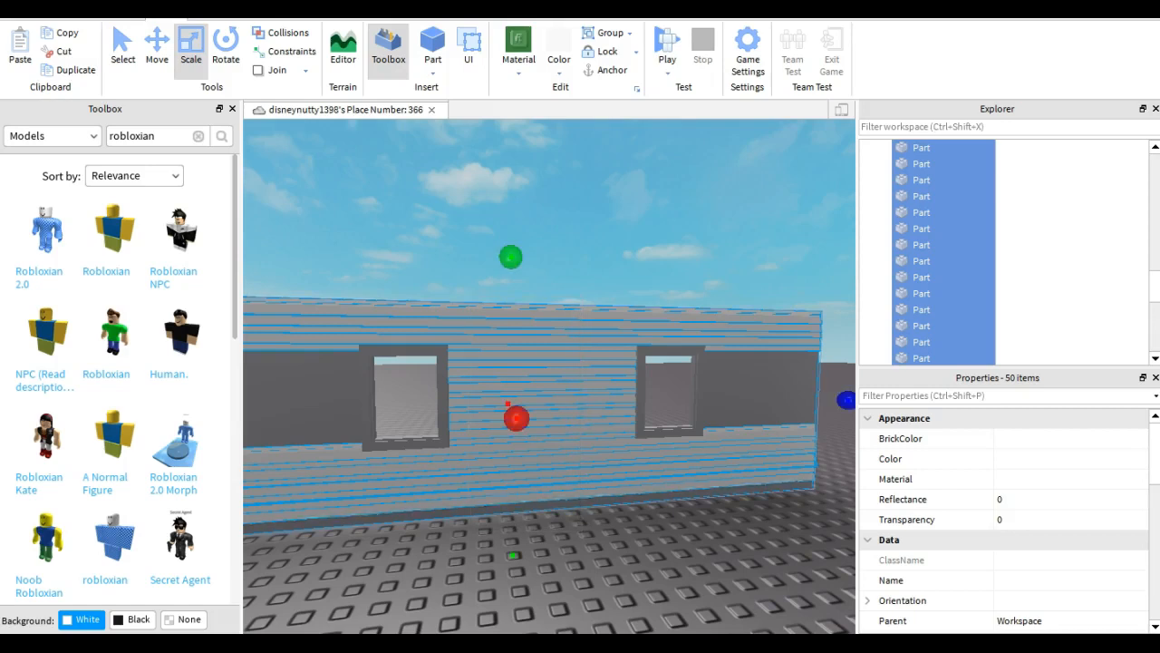
{"action": "left_click", "coordinate": [70, 69]}
{"action": "left_click", "coordinate": [157, 45]}
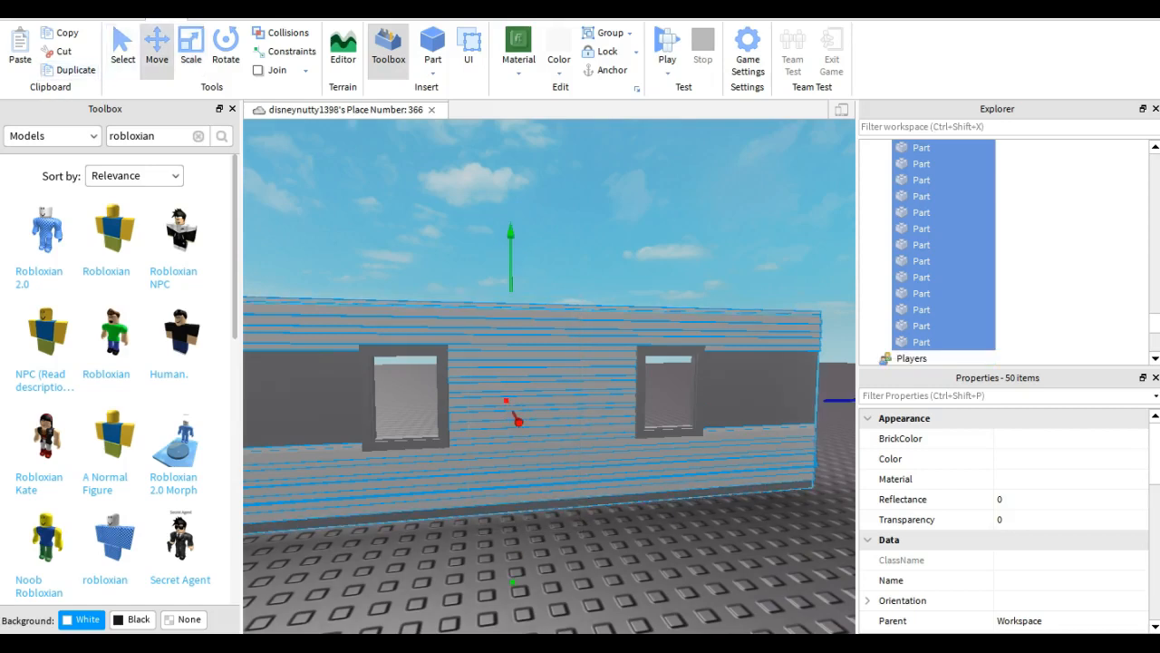
{"action": "key", "text": "d"}
{"action": "left_click_drag", "start_coordinate": [721, 398], "coordinate": [793, 397]}
{"action": "key", "text": "s"}
{"action": "key", "text": "a"}
{"action": "key", "text": "d"}
{"action": "key", "text": "w"}
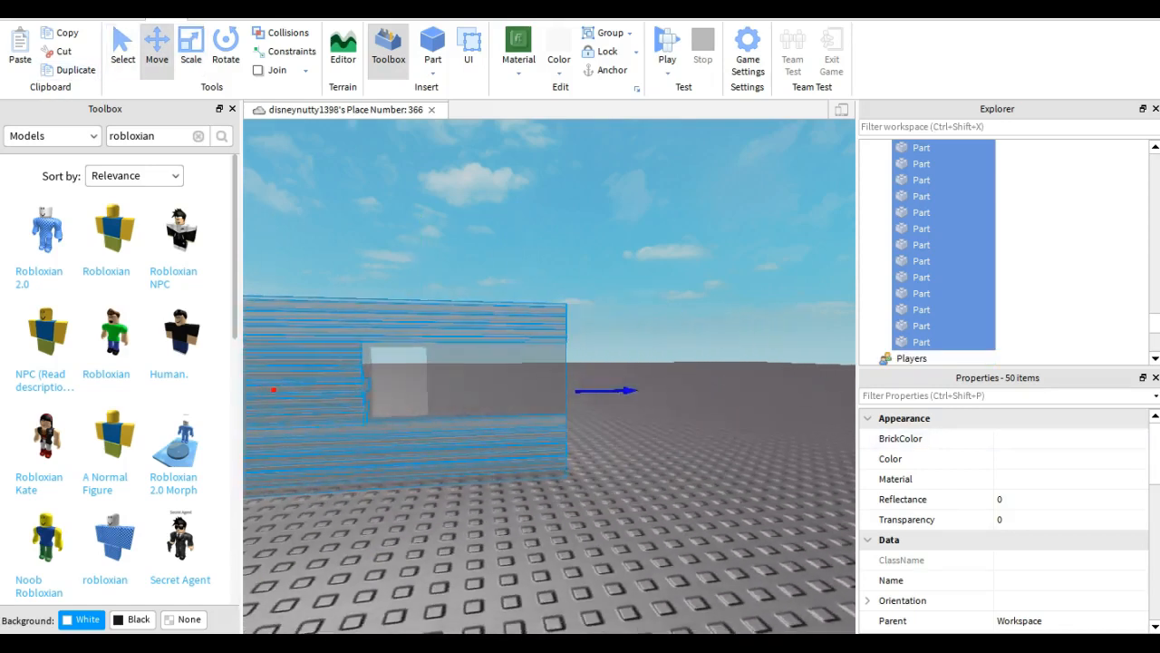
Remove the grey wall union from the duplicate, leaving only its siding planks
{"action": "key", "text": "a"}
{"action": "key", "text": "ctrl+shift+g"}
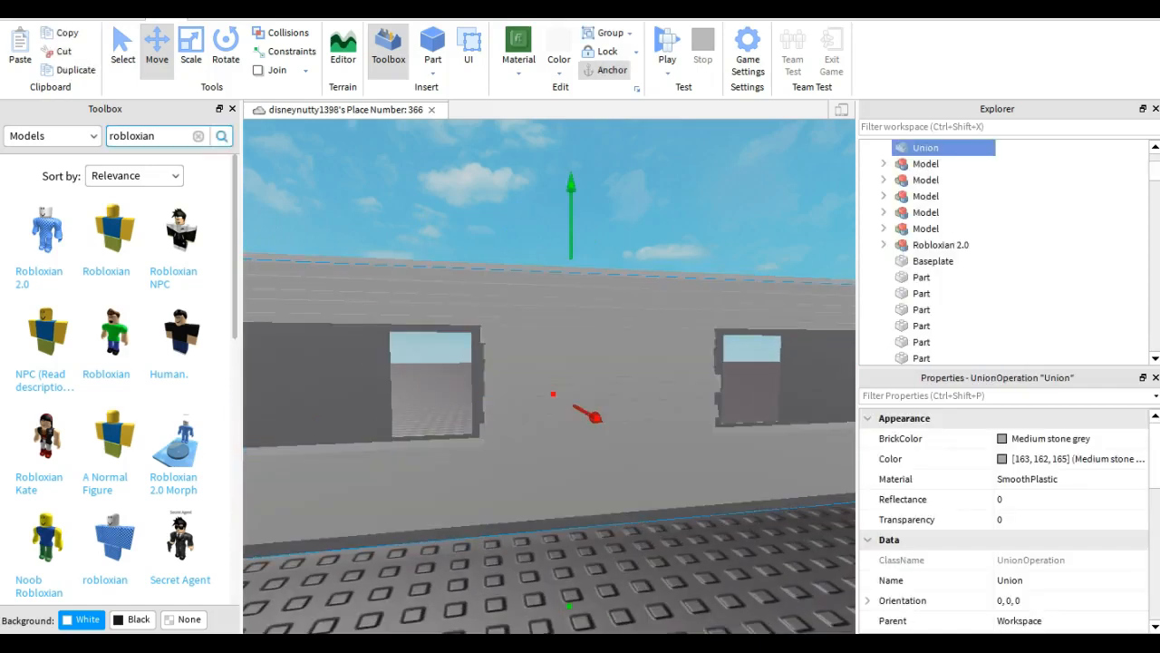
{"action": "left_click", "coordinate": [64, 52]}
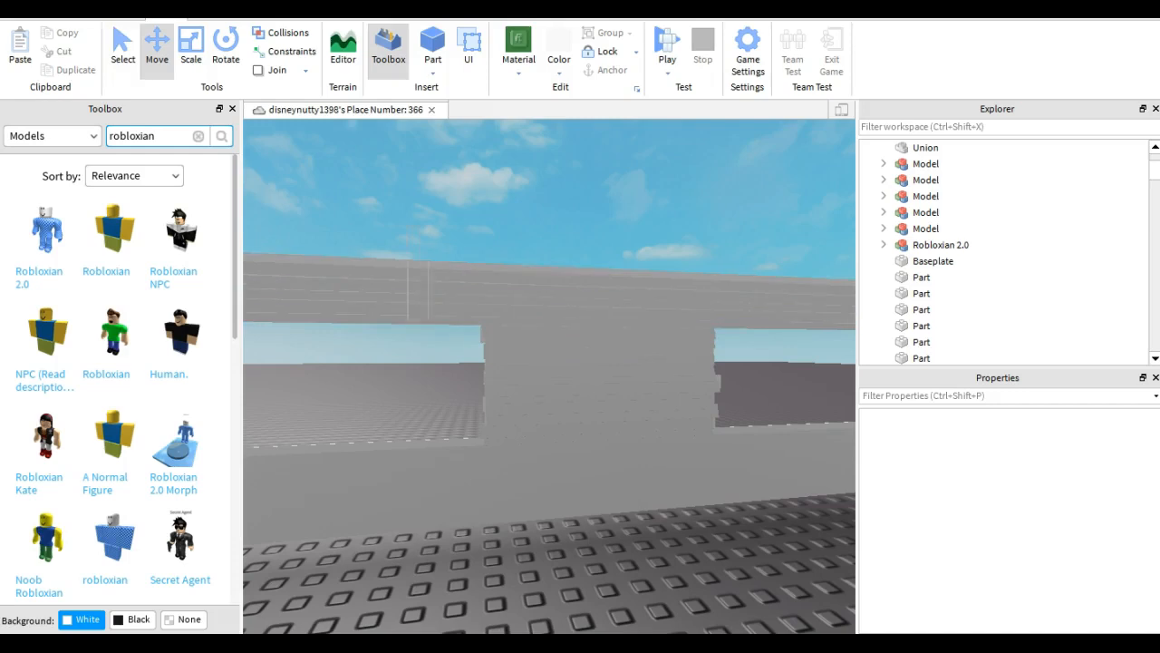
Select the duplicate's planks above the window openings and remove them, including the single 15° plank left over
{"action": "left_click_drag", "start_coordinate": [428, 362], "coordinate": [485, 368]}
{"action": "key", "text": "a"}
{"action": "key", "text": "s"}
{"action": "left_click_drag", "start_coordinate": [669, 313], "coordinate": [768, 328]}
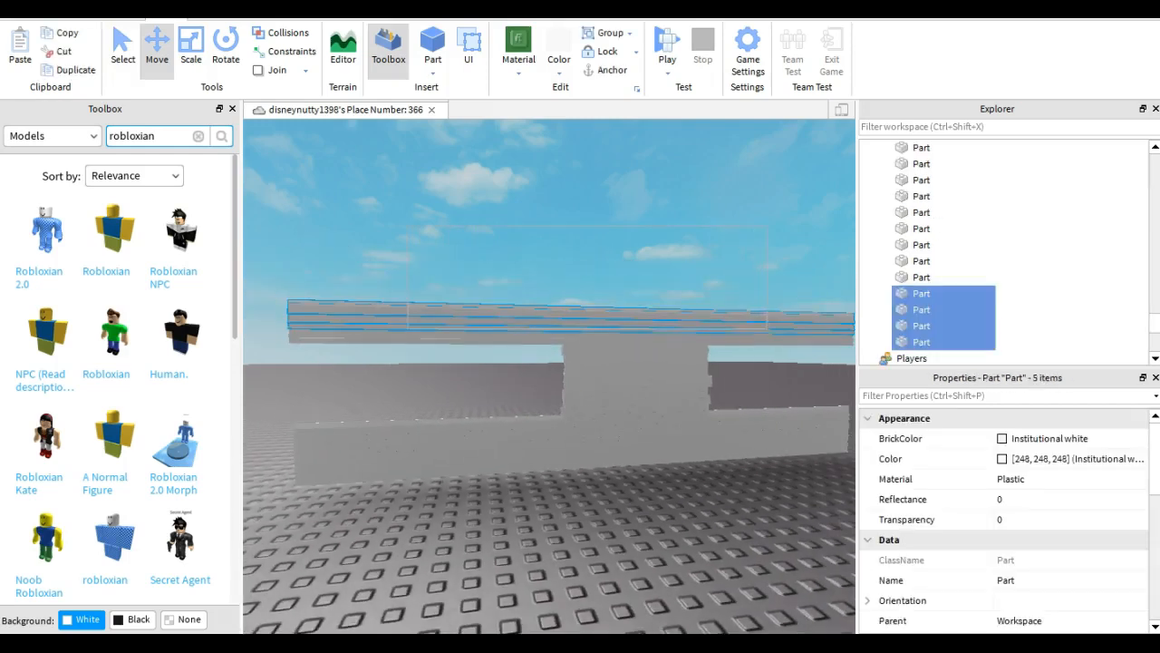
{"action": "key", "text": "w"}
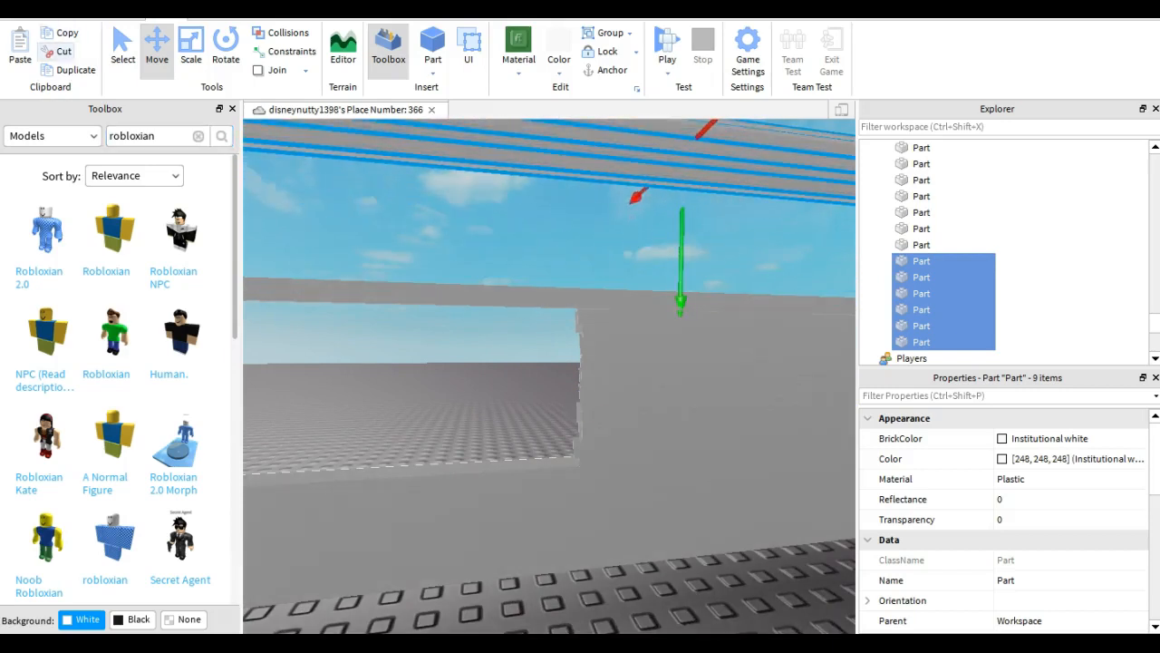
{"action": "left_click", "coordinate": [62, 51]}
{"action": "left_click", "coordinate": [399, 293]}
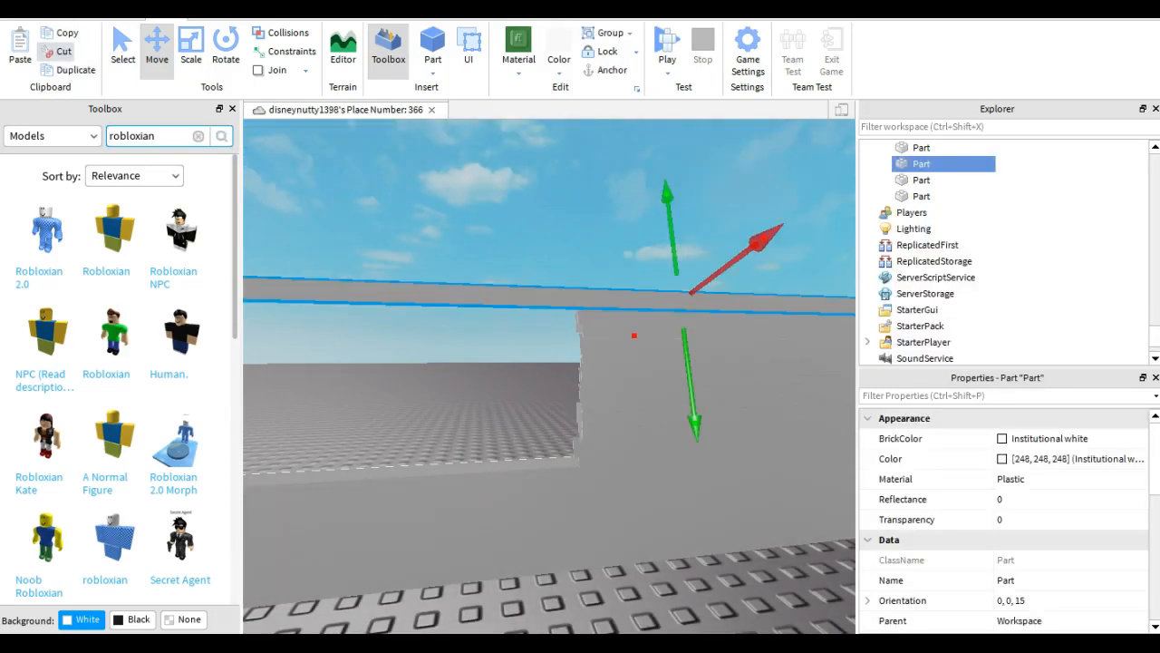
{"action": "left_click", "coordinate": [62, 51]}
Select a long siding plank below the duplicate's window openings and remove it
{"action": "scroll", "coordinate": [487, 471], "scroll_direction": "down", "scroll_amount": 3}
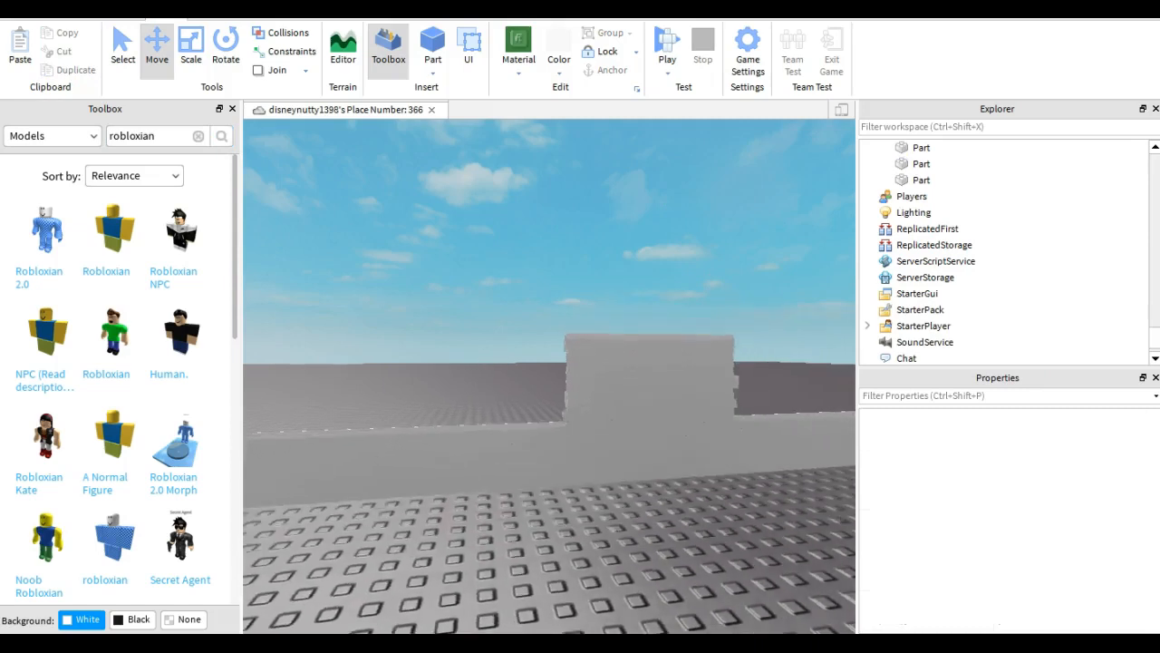
{"action": "right_click_drag", "start_coordinate": [486, 472], "coordinate": [580, 517]}
{"action": "left_click", "coordinate": [453, 376]}
{"action": "left_click", "coordinate": [61, 52]}
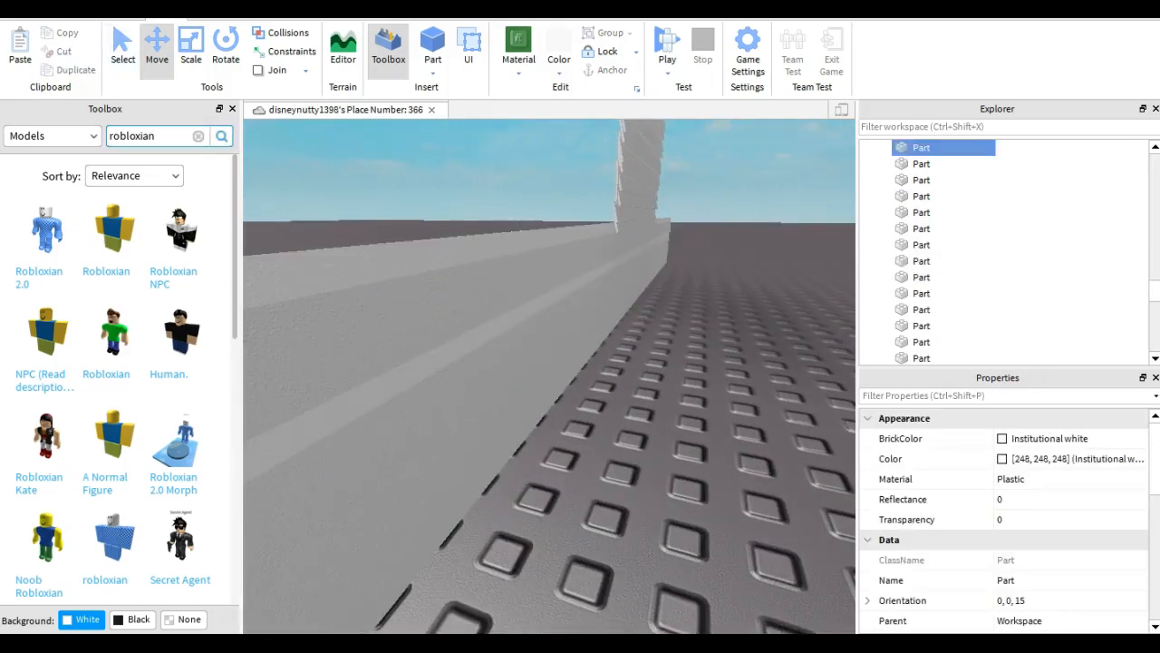
Select the remaining full-length planks below the duplicate's openings and remove them, keeping only the section between the windows
{"action": "left_click_drag", "start_coordinate": [411, 266], "coordinate": [387, 232]}
{"action": "right_click_drag", "start_coordinate": [387, 232], "coordinate": [281, 227]}
{"action": "scroll", "coordinate": [549, 376], "scroll_direction": "down", "scroll_amount": 3}
{"action": "key", "text": "s"}
{"action": "key", "text": "a"}
{"action": "left_click_drag", "start_coordinate": [745, 349], "coordinate": [769, 308]}
{"action": "key", "text": "f"}
{"action": "scroll", "coordinate": [508, 349], "scroll_direction": "up", "scroll_amount": 3}
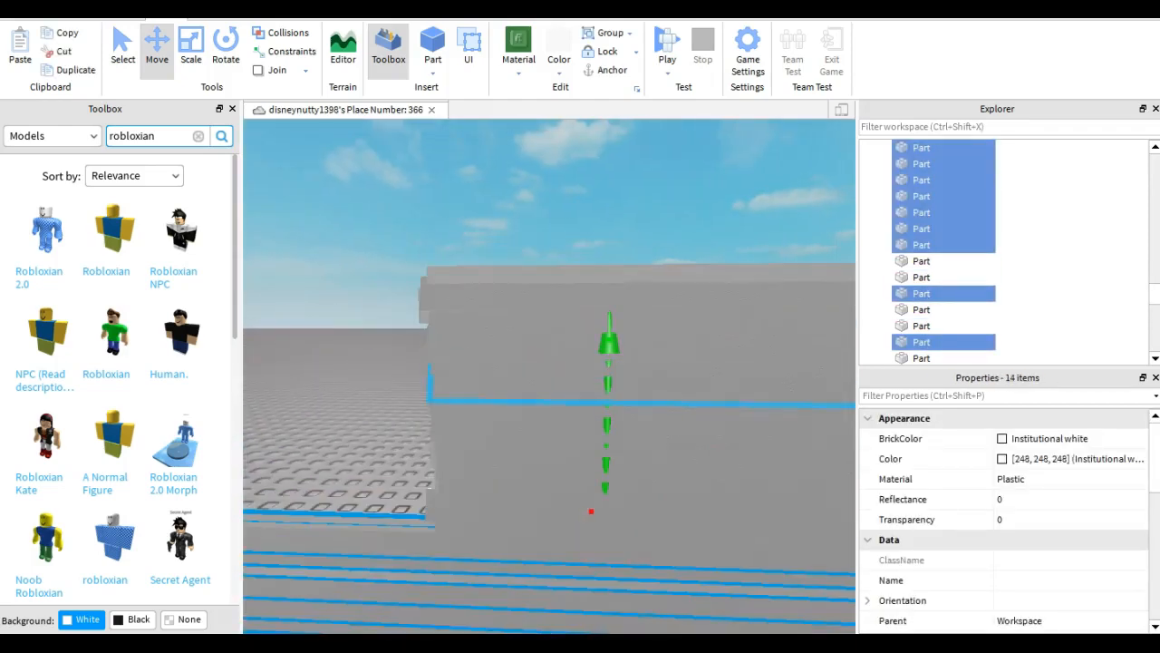
{"action": "scroll", "coordinate": [549, 376], "scroll_direction": "down", "scroll_amount": 5}
{"action": "scroll", "coordinate": [549, 376], "scroll_direction": "up", "scroll_amount": 3}
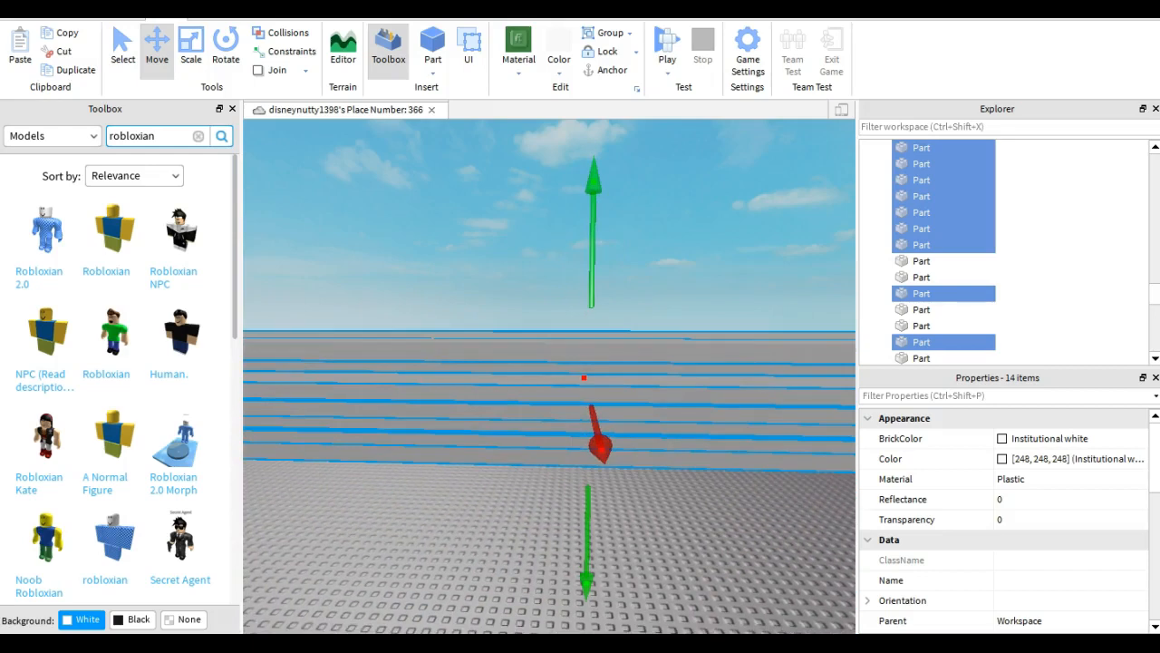
{"action": "left_click", "coordinate": [57, 52]}
{"action": "right_click_drag", "start_coordinate": [549, 376], "coordinate": [634, 362]}
{"action": "key", "text": "e"}
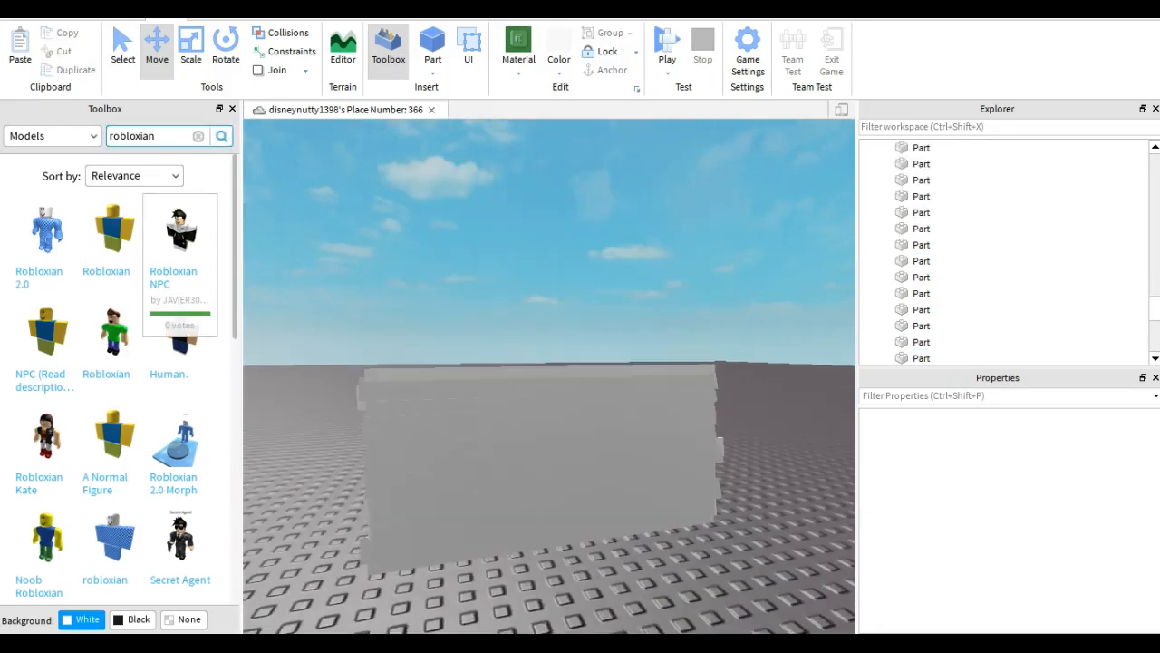
Select the remaining short siding section and move it onto the house wall, right of the right window frame
{"action": "left_click_drag", "start_coordinate": [502, 417], "coordinate": [808, 576]}
{"action": "key", "text": "d"}
{"action": "key", "text": "s"}
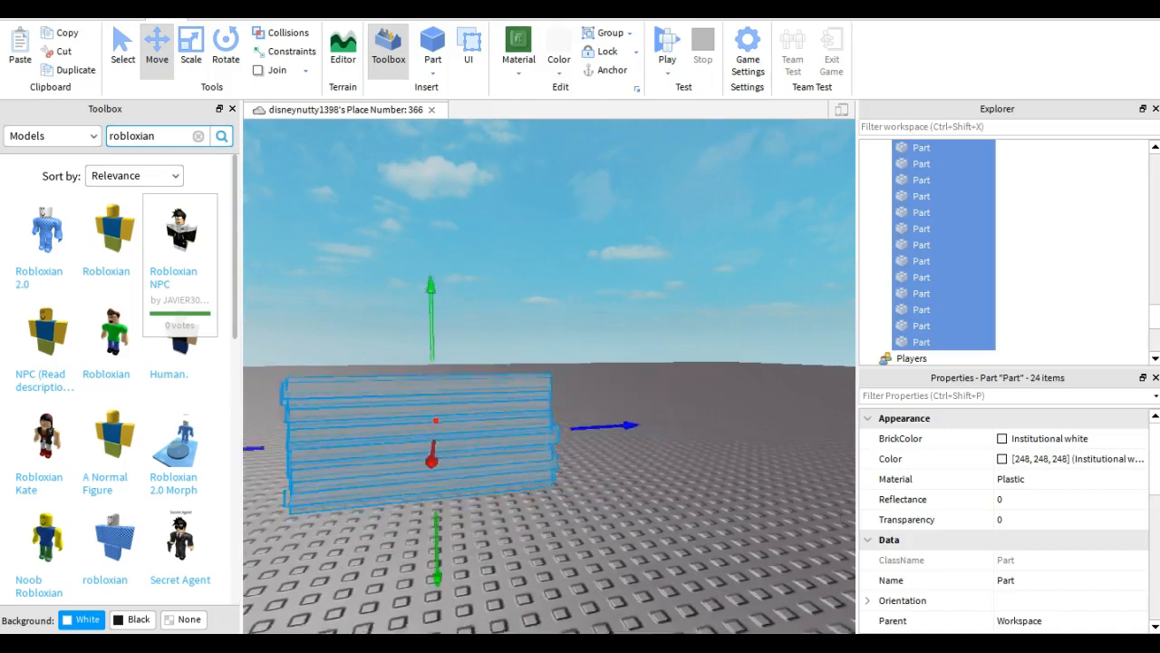
{"action": "key", "text": "a"}
{"action": "key", "text": "w"}
{"action": "left_click_drag", "start_coordinate": [444, 469], "coordinate": [395, 474]}
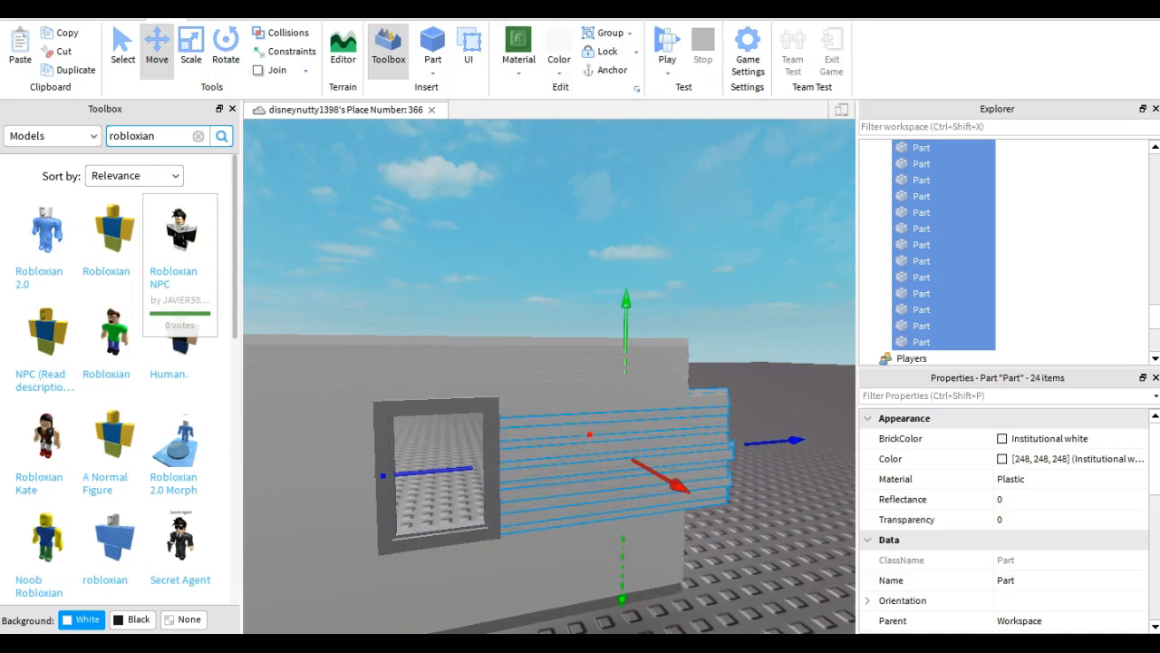
{"action": "key", "text": "d"}
{"action": "key", "text": "w"}
{"action": "right_click_drag", "start_coordinate": [396, 474], "coordinate": [344, 474]}
Duplicate the short siding section and move the copy along the wall to the left side of the left window frame
{"action": "left_click", "coordinate": [52, 136]}
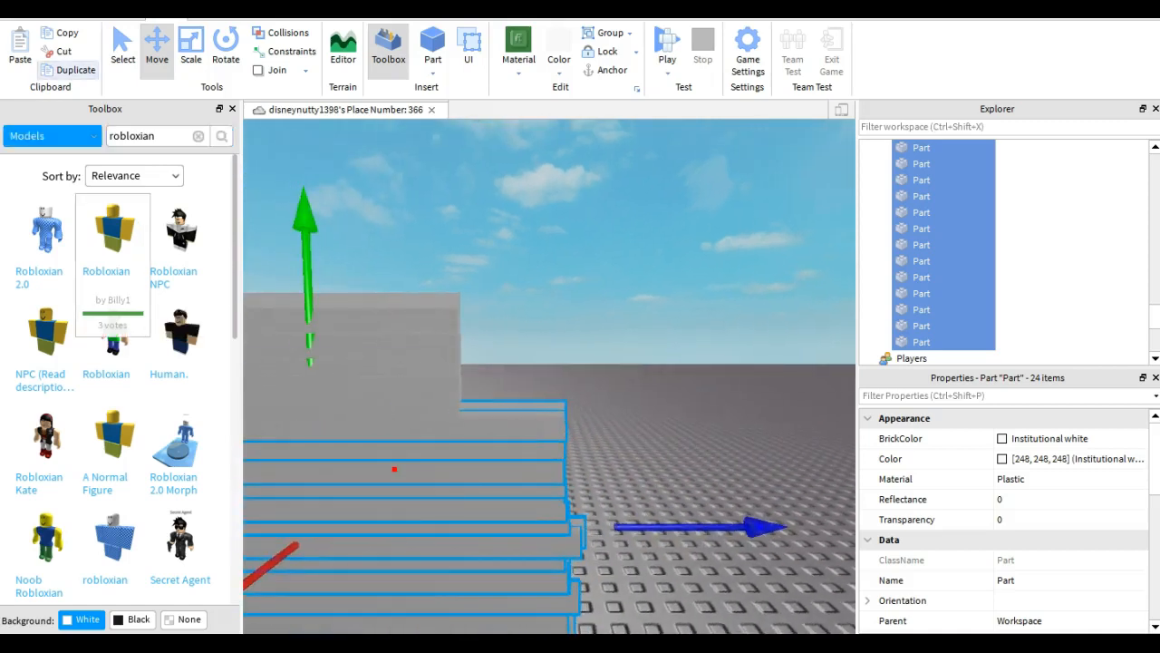
{"action": "key", "text": "s"}
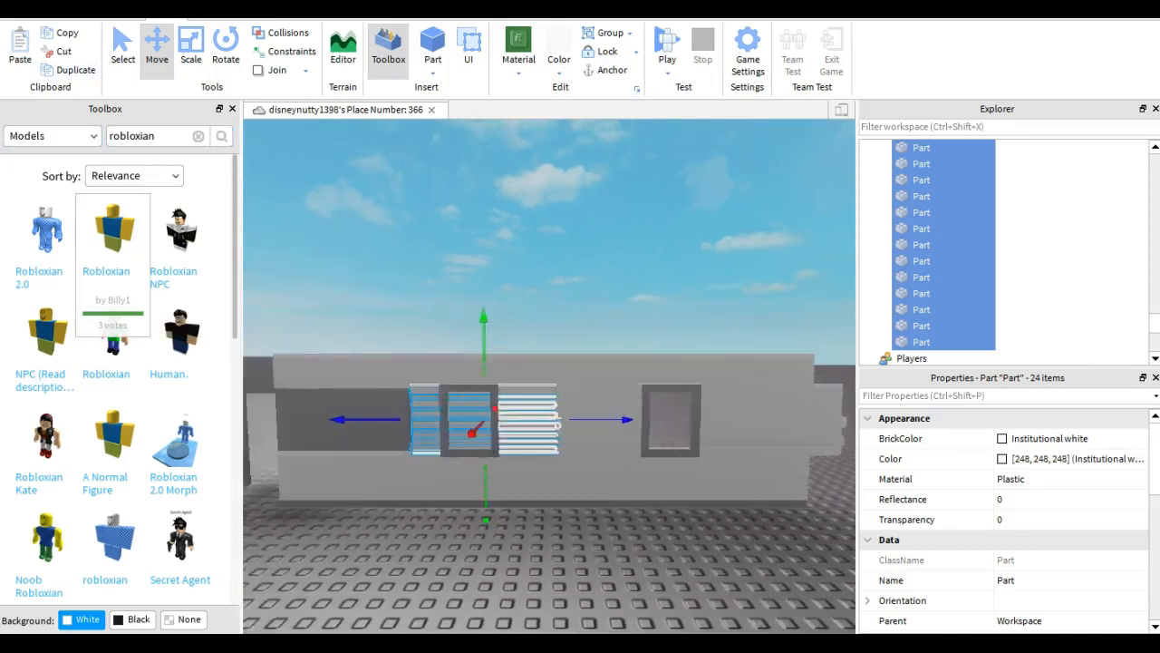
{"action": "key", "text": "w"}
{"action": "key", "text": "a"}
{"action": "left_click_drag", "start_coordinate": [773, 464], "coordinate": [810, 465]}
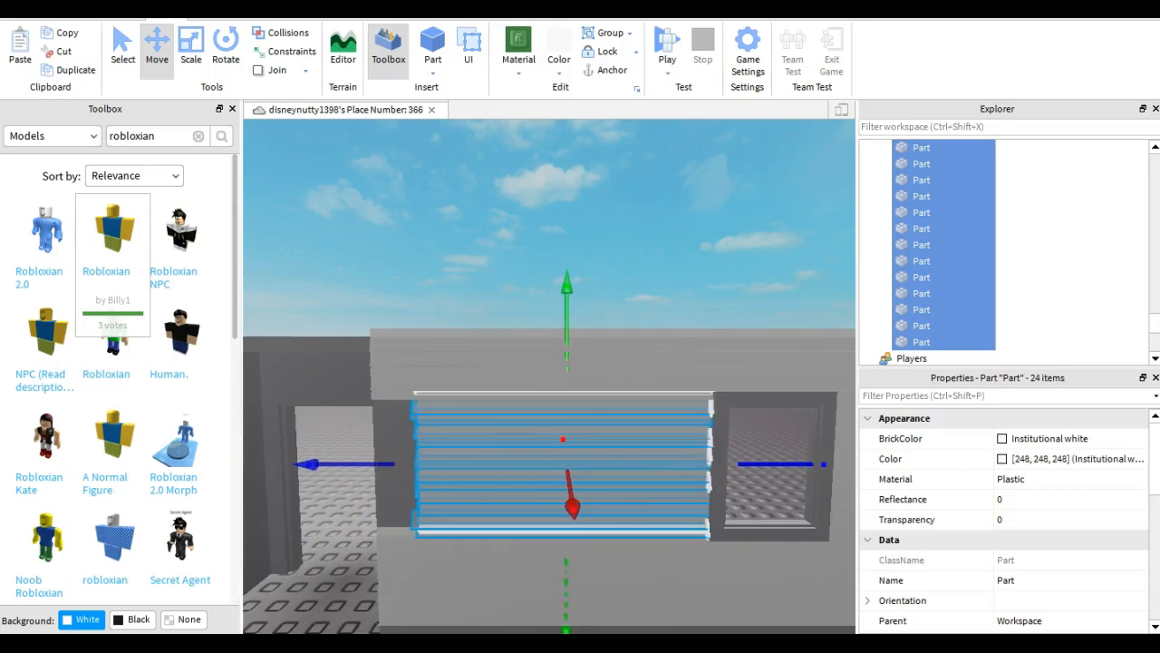
{"action": "key", "text": "w"}
{"action": "key", "text": "d"}
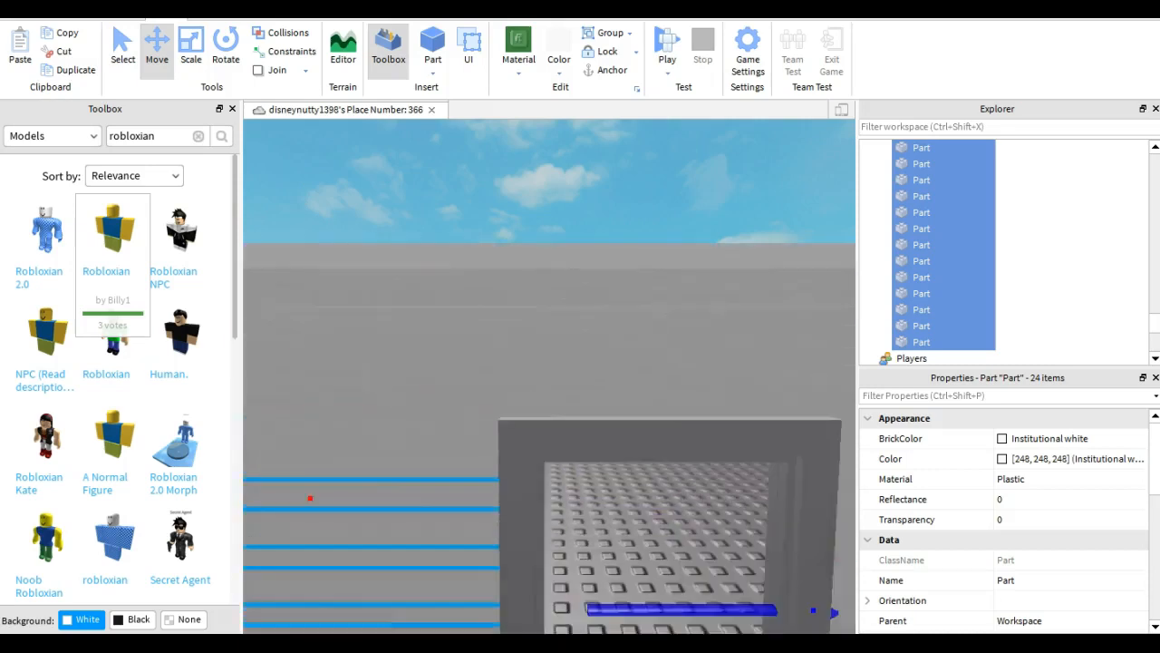
{"action": "key", "text": "q"}
{"action": "key", "text": "a"}
{"action": "key", "text": "a"}
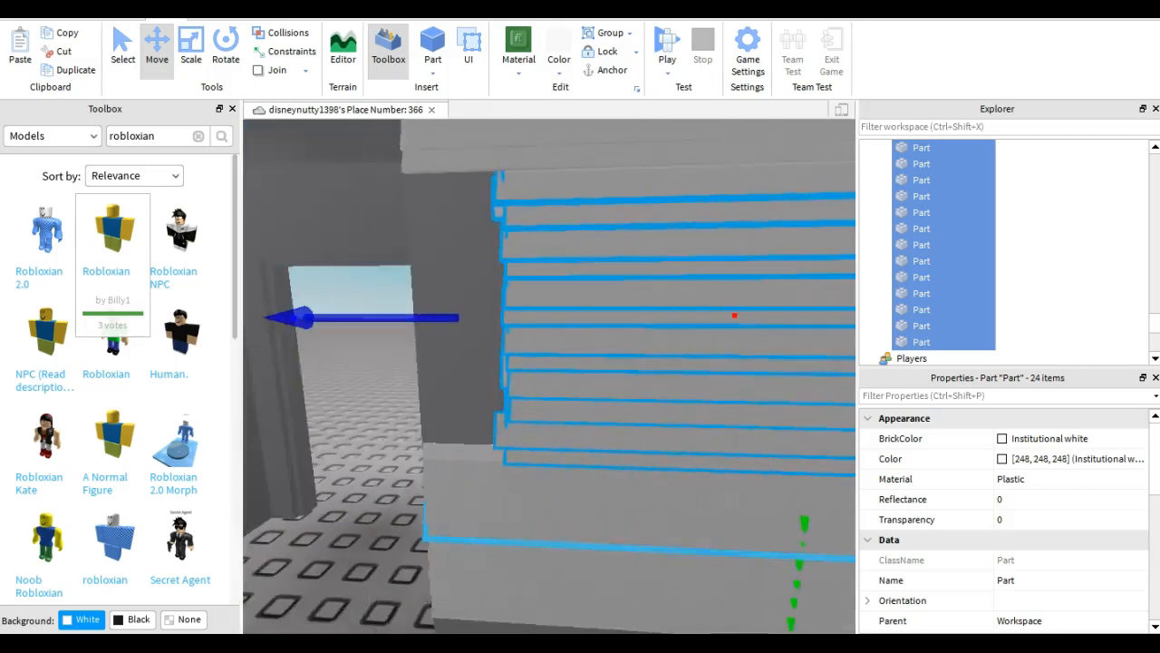
{"action": "key", "text": "s"}
Scale the left end of a bottom 15° plank in the left siding section out to the wall's end beside the doorway
{"action": "left_click", "coordinate": [563, 573]}
{"action": "key", "text": "w"}
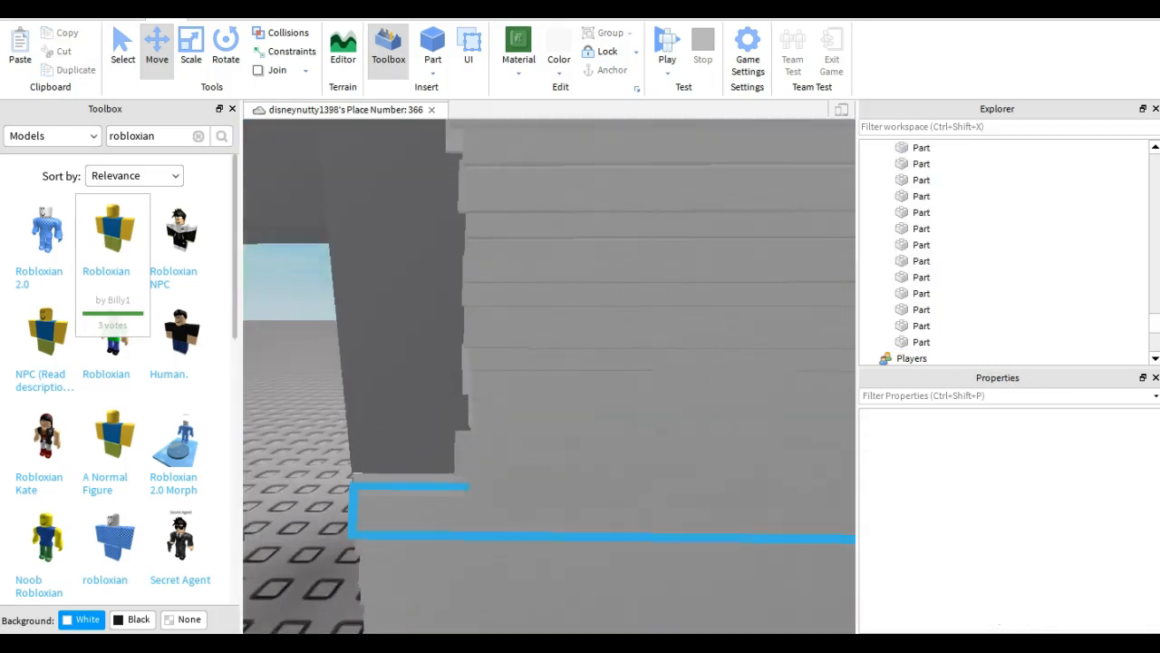
{"action": "left_click", "coordinate": [732, 432]}
{"action": "key", "text": "a"}
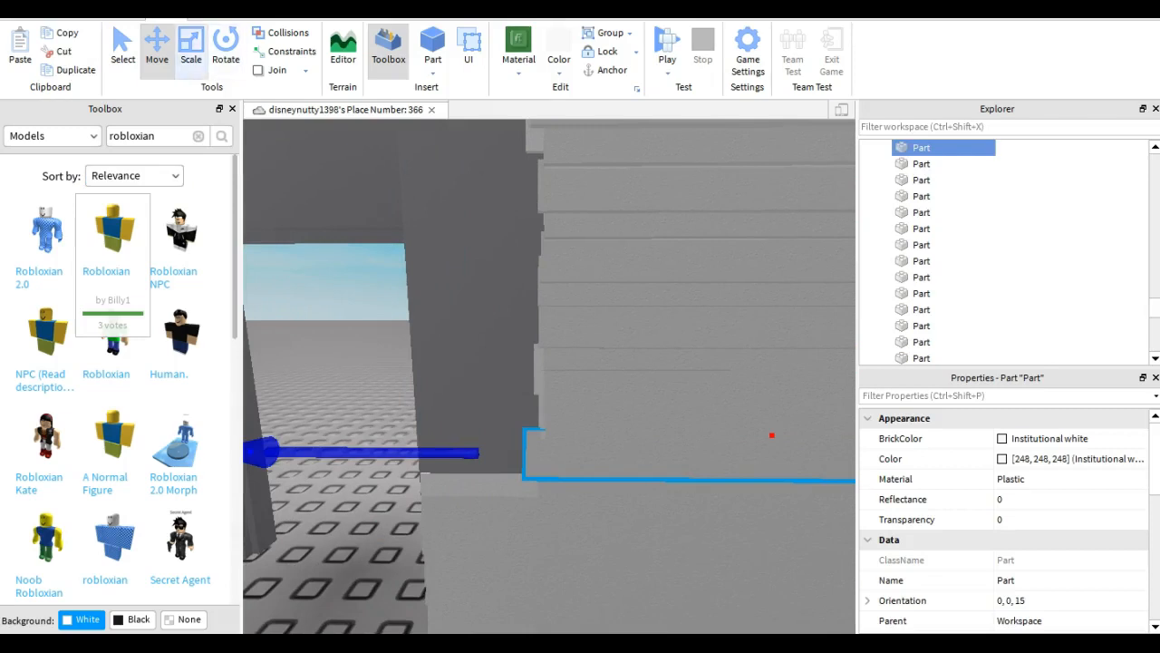
{"action": "key", "text": "ctrl+3"}
{"action": "left_click", "coordinate": [810, 453]}
{"action": "left_click_drag", "start_coordinate": [355, 474], "coordinate": [381, 473]}
{"action": "key", "text": "a"}
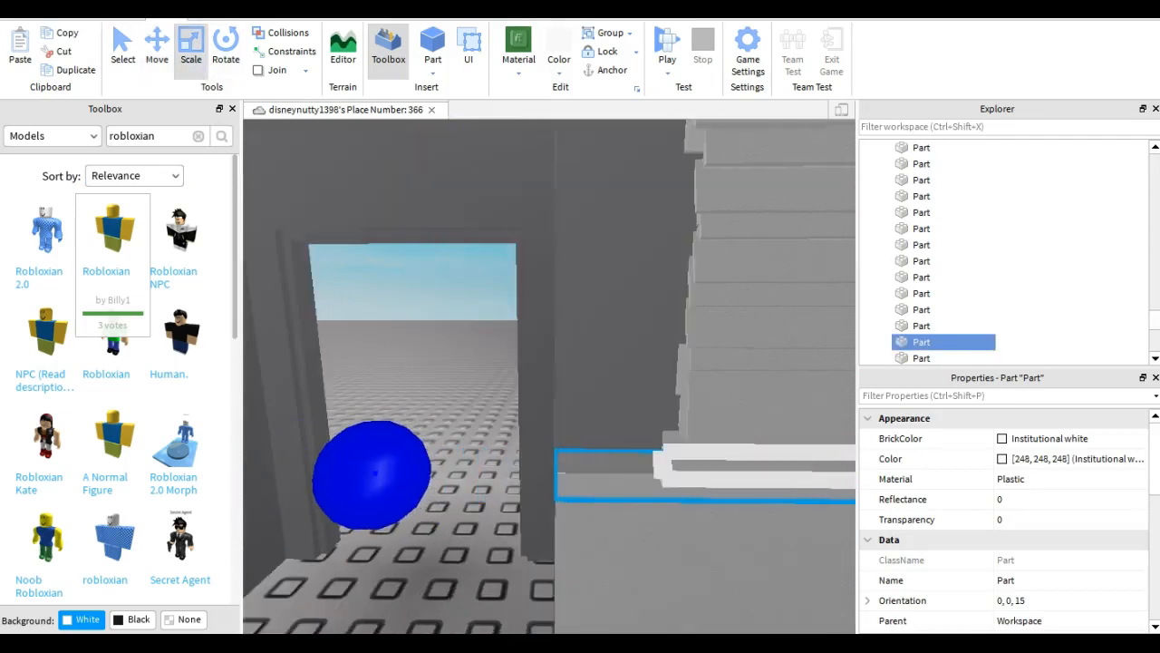
Extend the left ends of the next planks up in the left siding section to the wall's end
{"action": "left_click", "coordinate": [691, 458]}
{"action": "left_click_drag", "start_coordinate": [477, 456], "coordinate": [370, 453]}
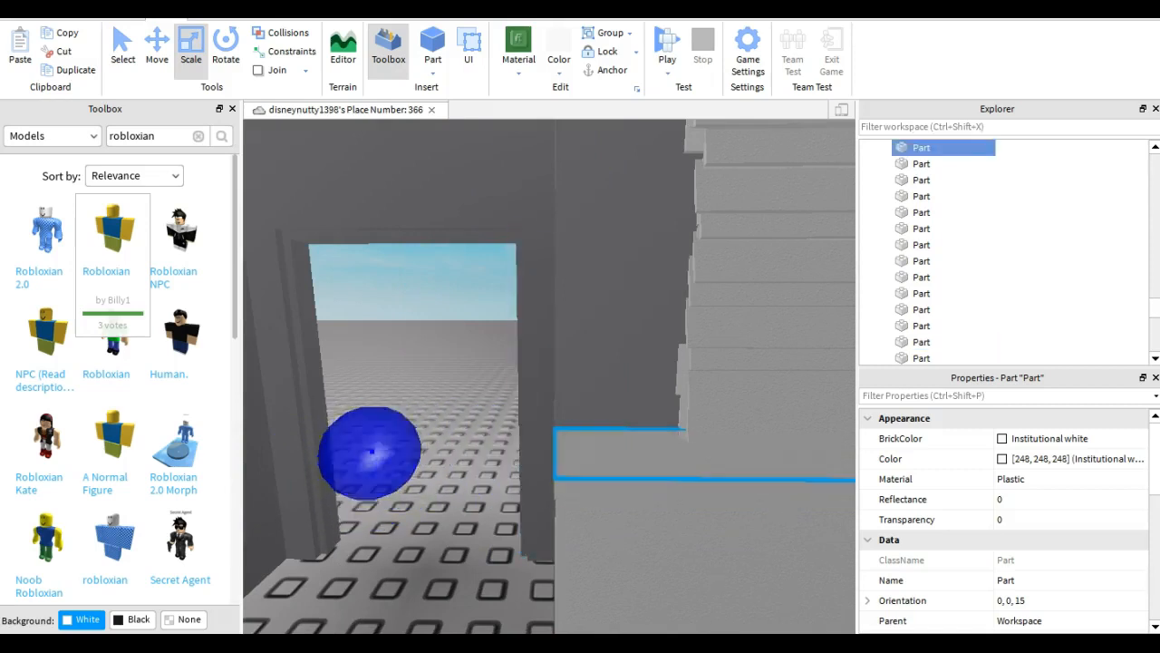
{"action": "left_click", "coordinate": [601, 501]}
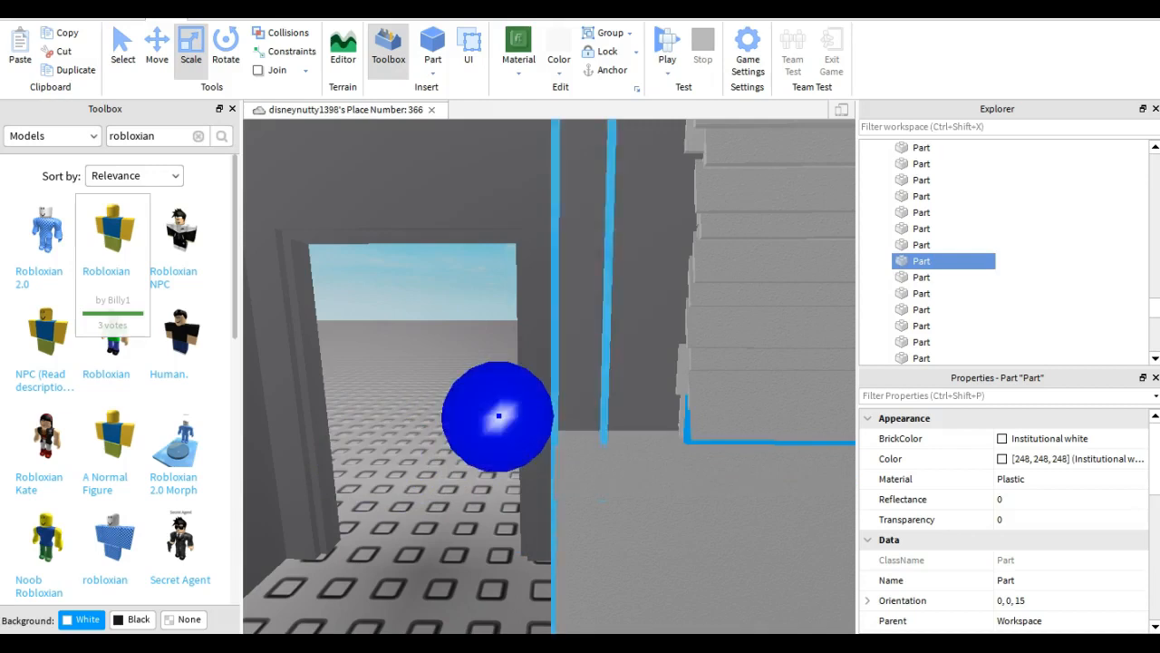
{"action": "left_click_drag", "start_coordinate": [423, 415], "coordinate": [380, 415]}
{"action": "left_click", "coordinate": [716, 369]}
{"action": "left_click_drag", "start_coordinate": [484, 368], "coordinate": [369, 368]}
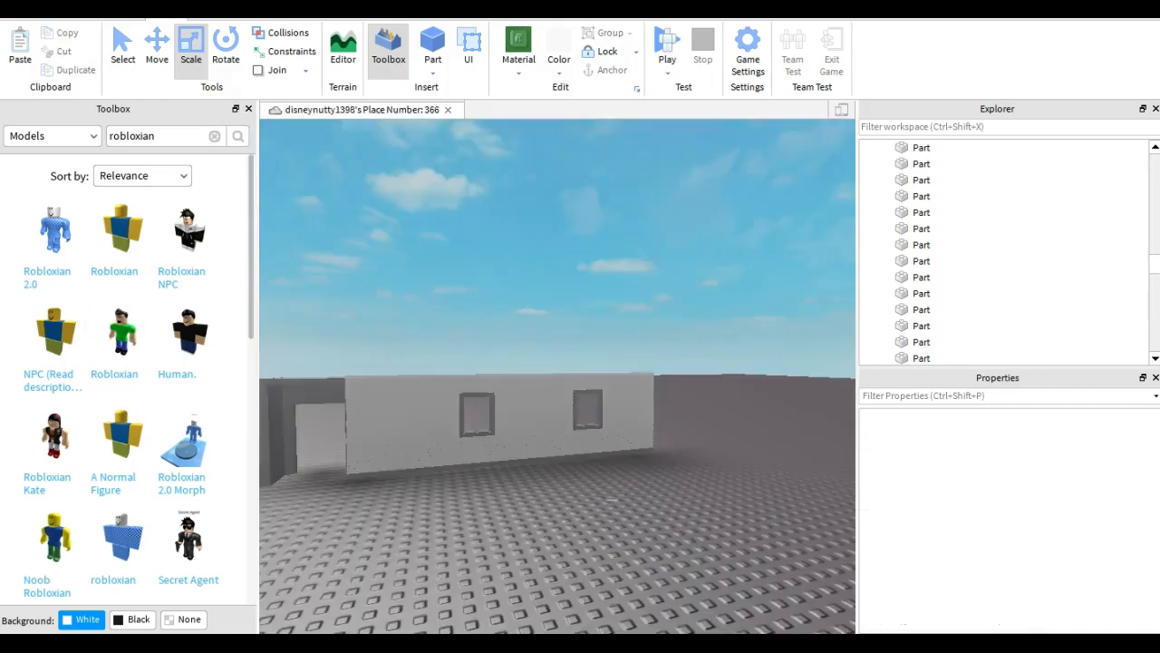
Examine the finished siding wall from the doorway end and from above along its length
{"action": "key", "text": "w"}
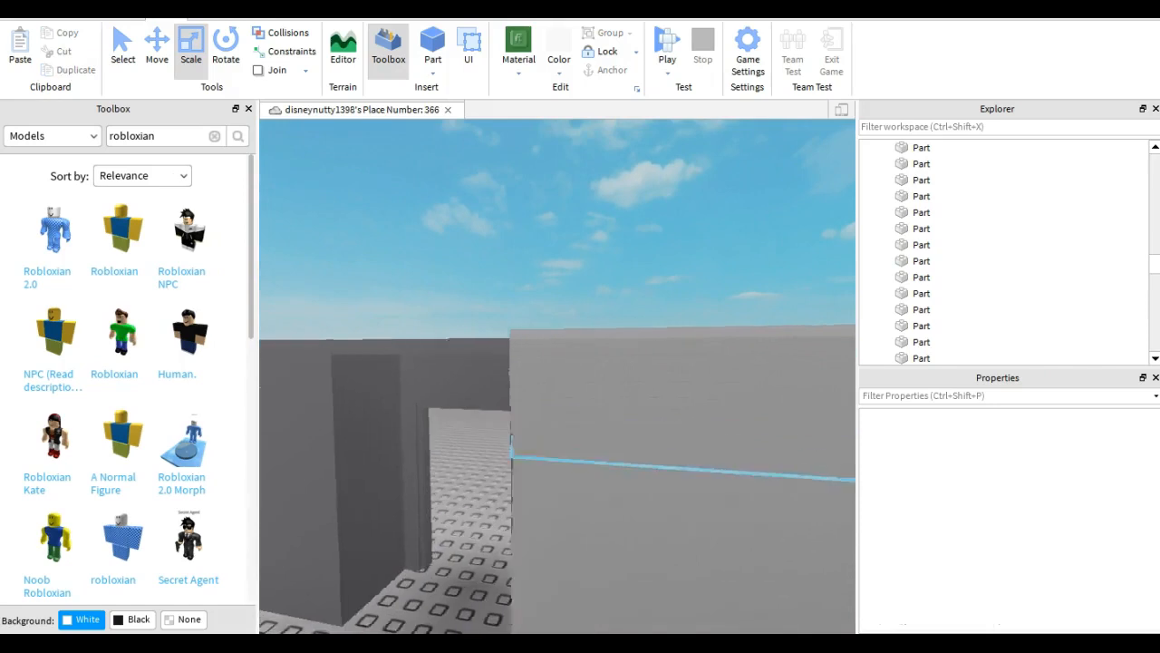
{"action": "key", "text": "s"}
{"action": "key", "text": "d"}
{"action": "key", "text": "w"}
{"action": "right_click_drag", "start_coordinate": [558, 376], "coordinate": [362, 376]}
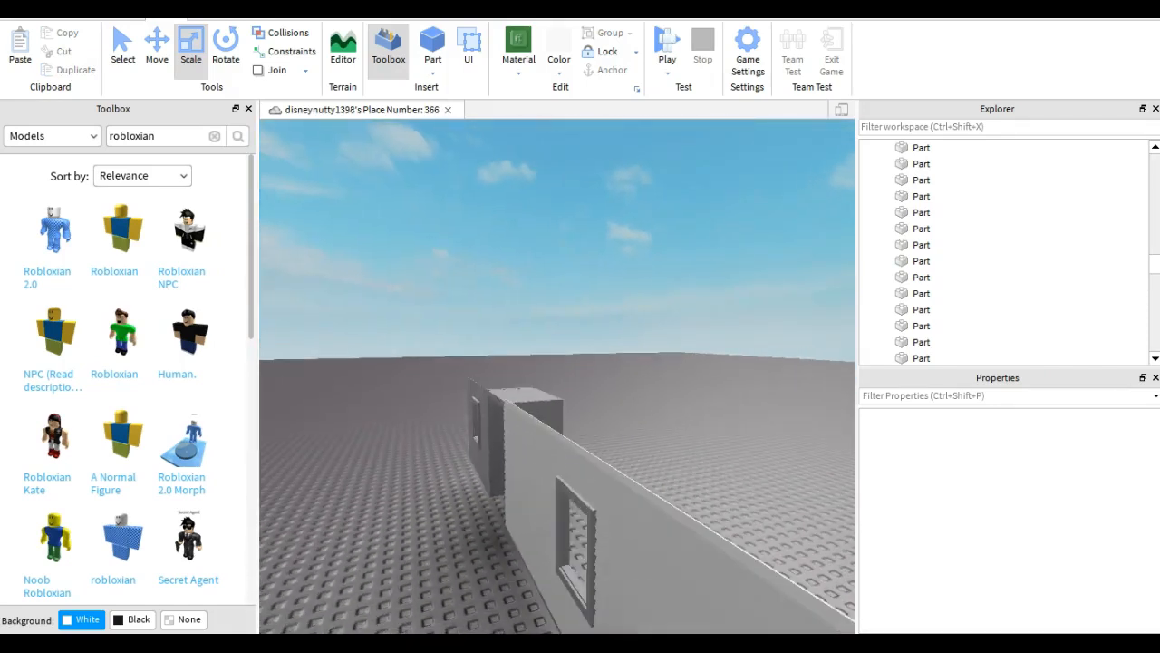
{"action": "right_click_drag", "start_coordinate": [558, 376], "coordinate": [639, 390]}
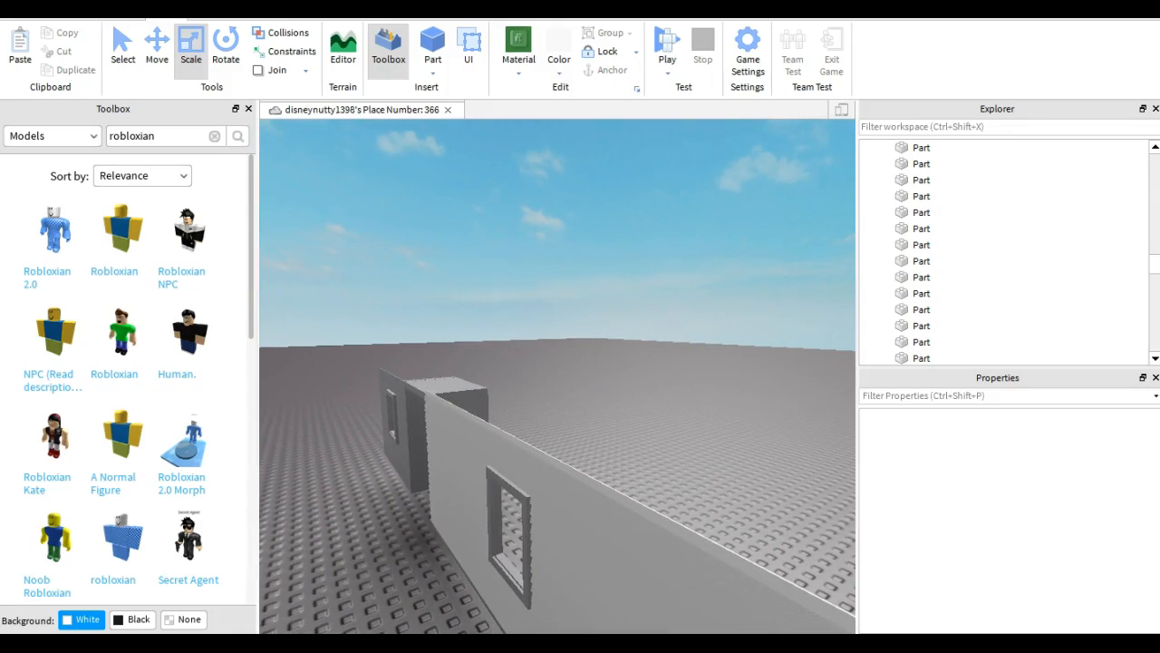
{"action": "left_click", "coordinate": [434, 71]}
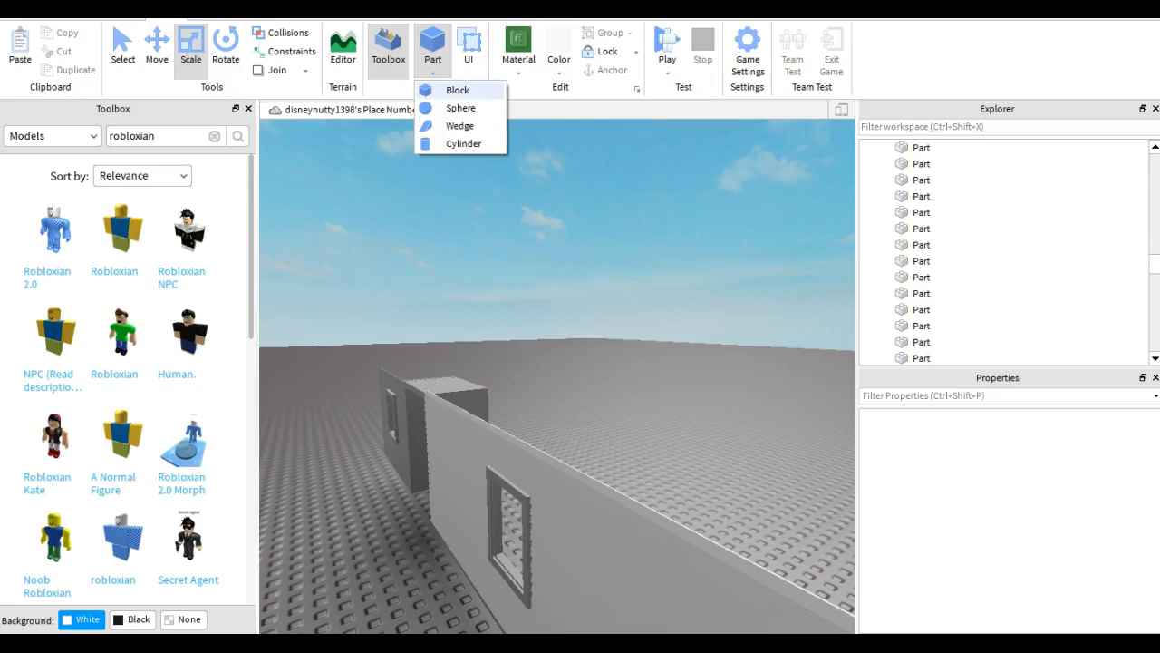
{"action": "left_click", "coordinate": [581, 362]}
Select the block above the doorway and duplicate it
{"action": "key", "text": "w"}
{"action": "right_click_drag", "start_coordinate": [580, 363], "coordinate": [544, 453]}
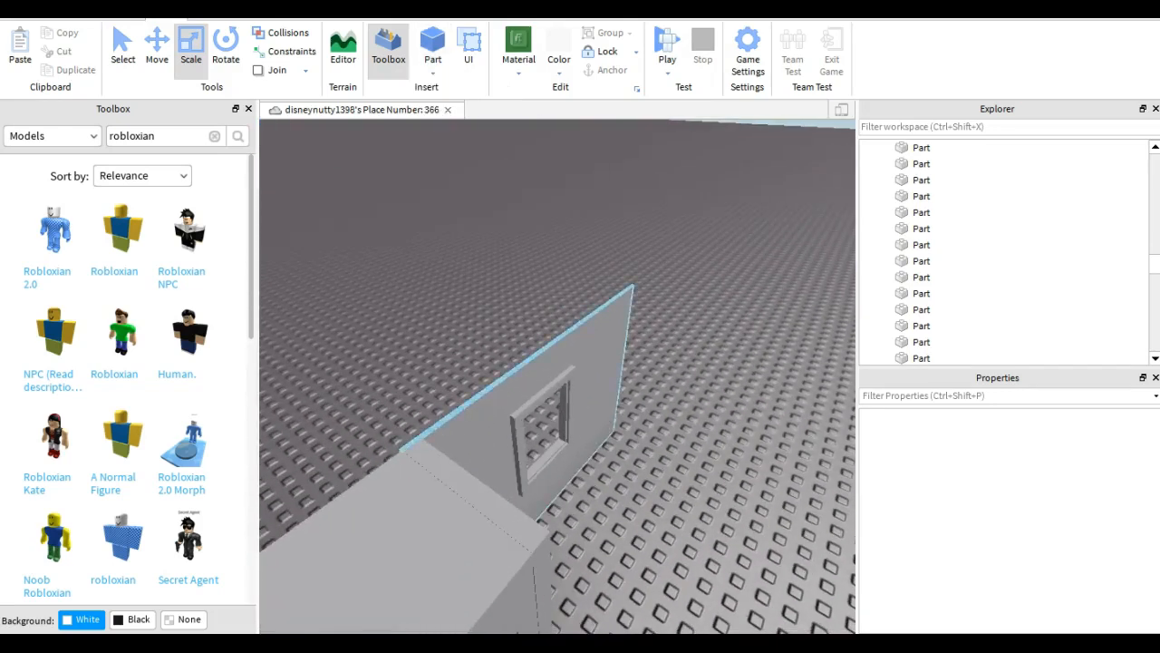
{"action": "left_click", "coordinate": [544, 372]}
{"action": "key", "text": "q"}
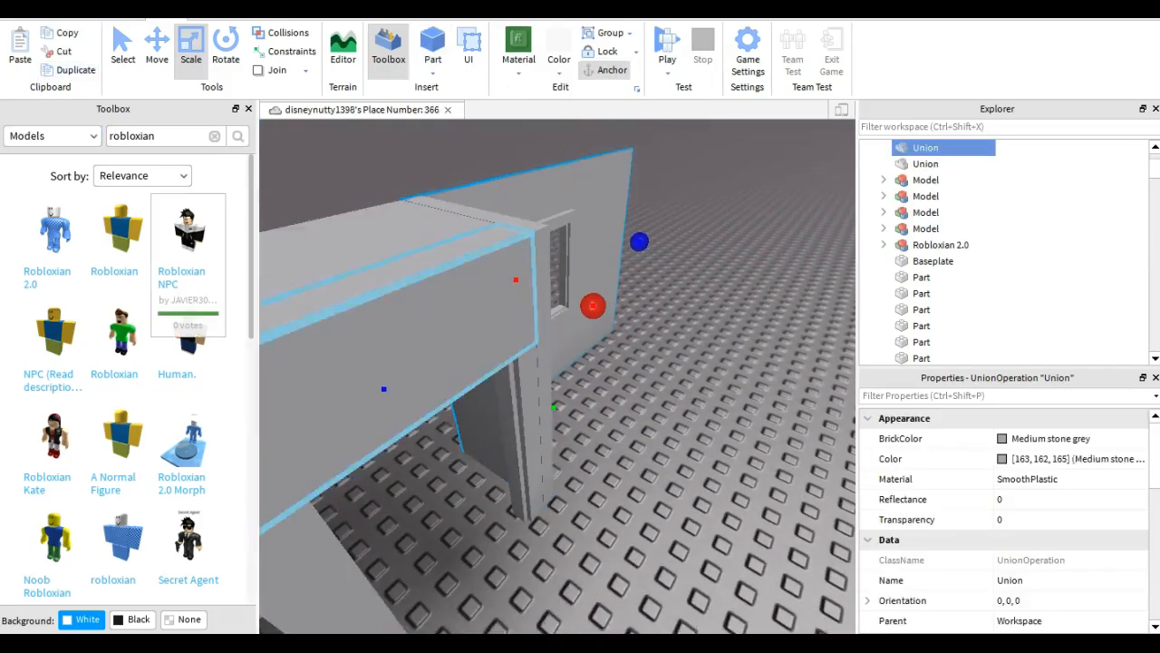
{"action": "left_click", "coordinate": [408, 335]}
{"action": "scroll", "coordinate": [408, 336], "scroll_direction": "down", "scroll_amount": 2}
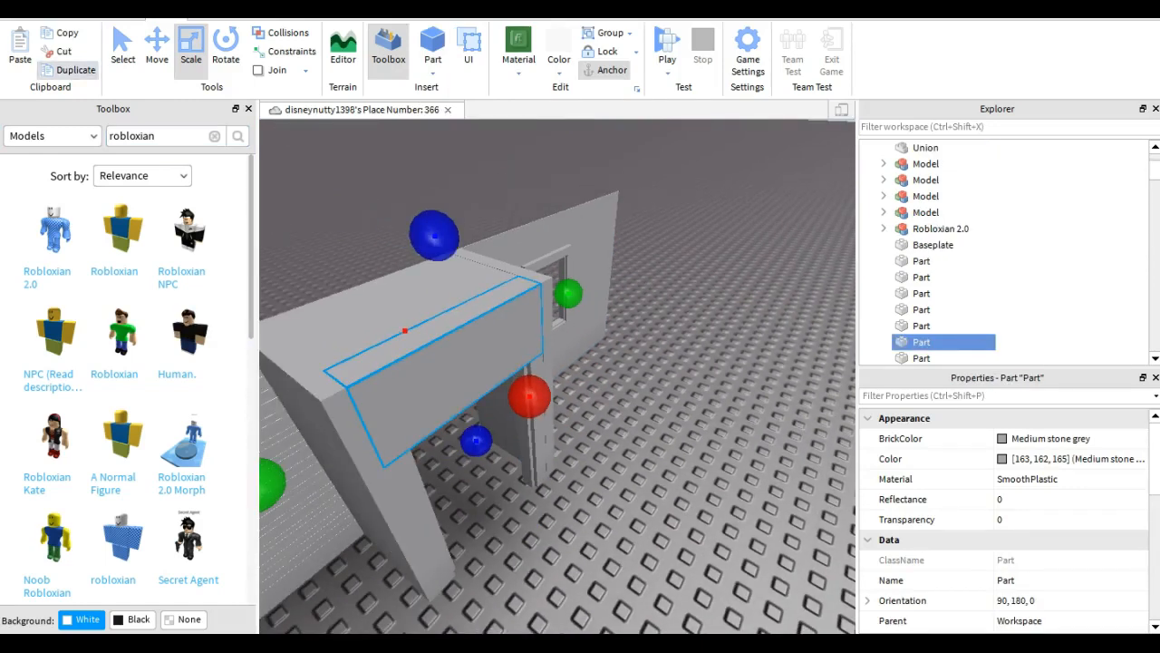
{"action": "left_click", "coordinate": [70, 70]}
Scale the duplicated block into a thin flat slab and stretch it far out over the depth of the house
{"action": "left_click_drag", "start_coordinate": [476, 441], "coordinate": [473, 390]}
{"action": "left_click_drag", "start_coordinate": [526, 354], "coordinate": [728, 540]}
{"action": "scroll", "coordinate": [738, 453], "scroll_direction": "down", "scroll_amount": 3}
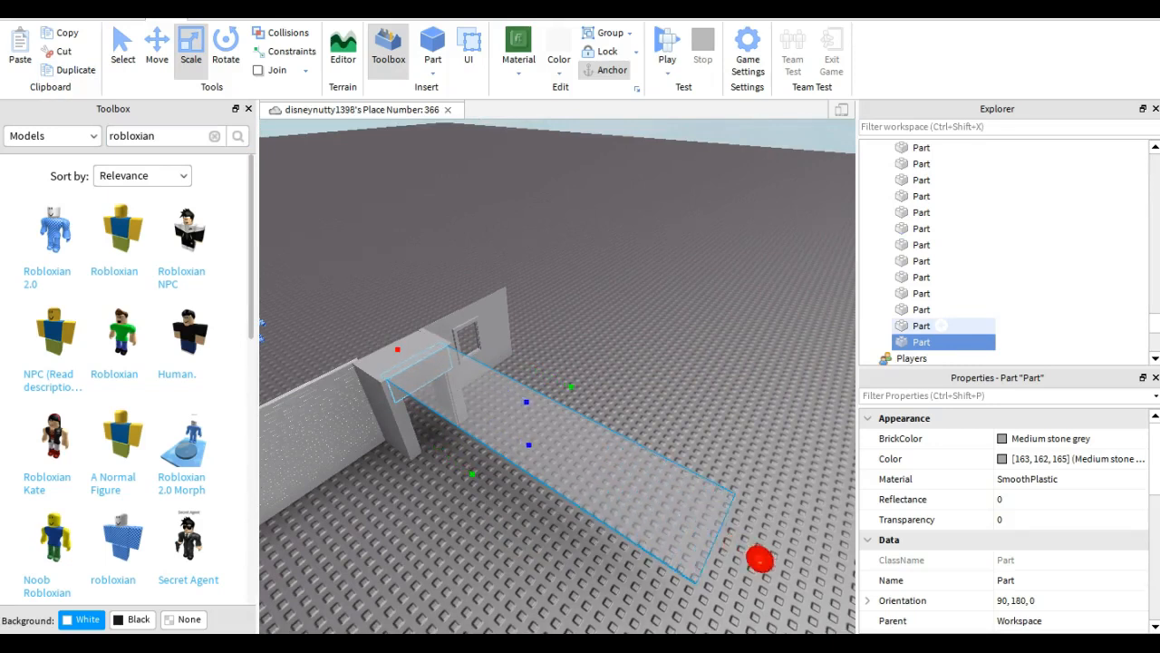
{"action": "left_click_drag", "start_coordinate": [800, 582], "coordinate": [799, 581]}
{"action": "right_click_drag", "start_coordinate": [799, 582], "coordinate": [612, 600]}
Extend the roof slab sideways to the outer end of the small windowed room beside the doorway
{"action": "left_click_drag", "start_coordinate": [612, 409], "coordinate": [694, 429]}
{"action": "right_click_drag", "start_coordinate": [694, 429], "coordinate": [562, 285]}
{"action": "left_click_drag", "start_coordinate": [409, 236], "coordinate": [402, 238]}
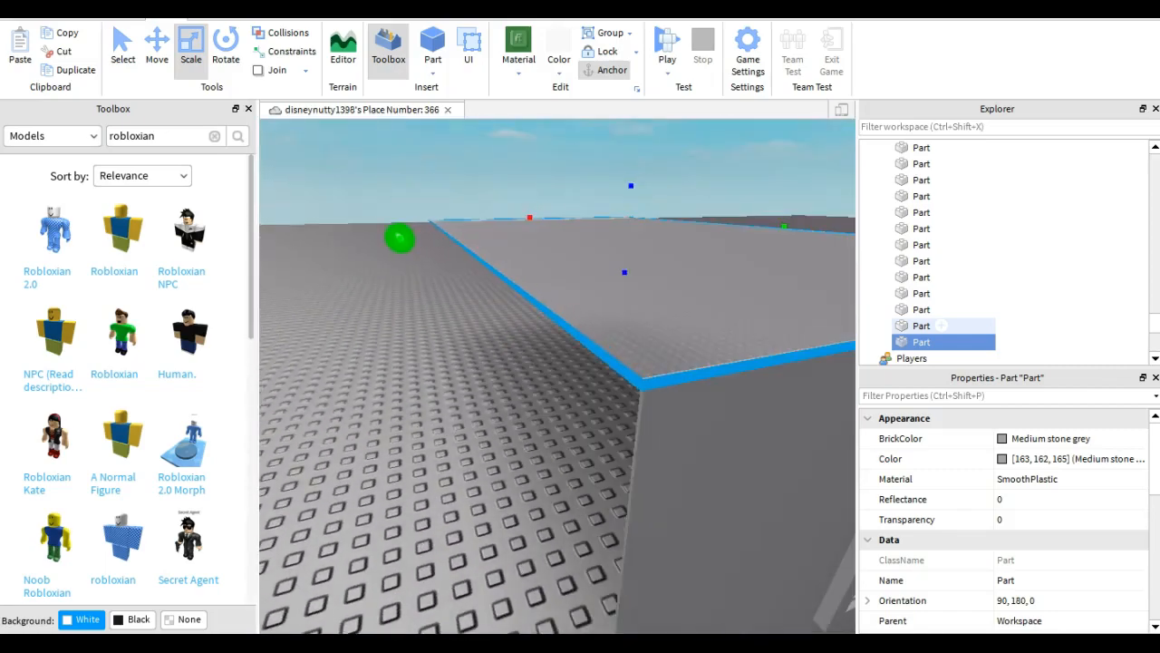
{"action": "left_click", "coordinate": [408, 272]}
{"action": "right_click_drag", "start_coordinate": [408, 272], "coordinate": [453, 381]}
{"action": "left_click", "coordinate": [453, 381]}
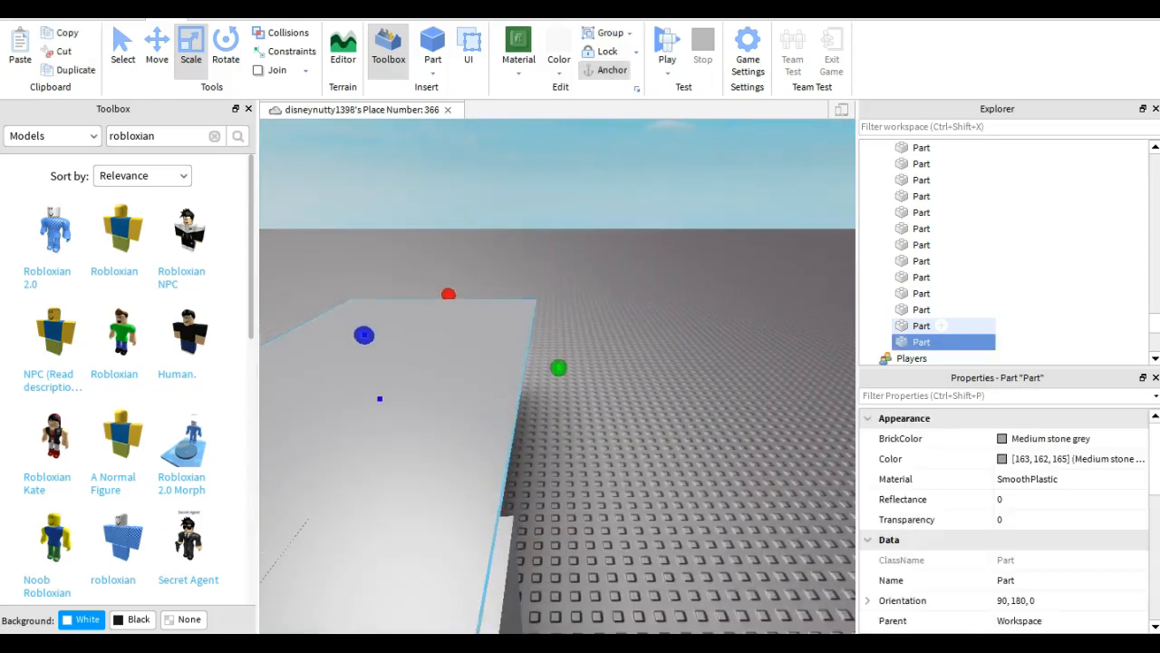
Extend the opposite end of the roof slab to the far end of the siding wall
{"action": "left_click_drag", "start_coordinate": [559, 367], "coordinate": [545, 286]}
{"action": "key", "text": "d"}
{"action": "key", "text": "q"}
{"action": "key", "text": "a"}
{"action": "left_click_drag", "start_coordinate": [565, 219], "coordinate": [589, 219]}
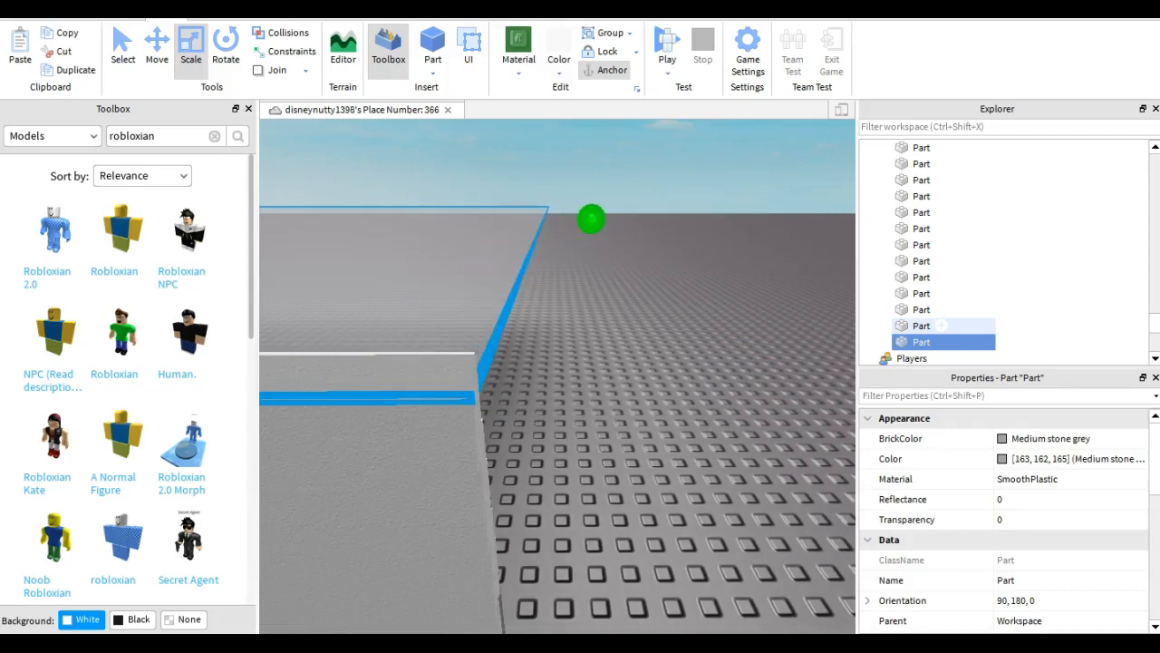
{"action": "key", "text": "e"}
{"action": "key", "text": "a"}
{"action": "key", "text": "d"}
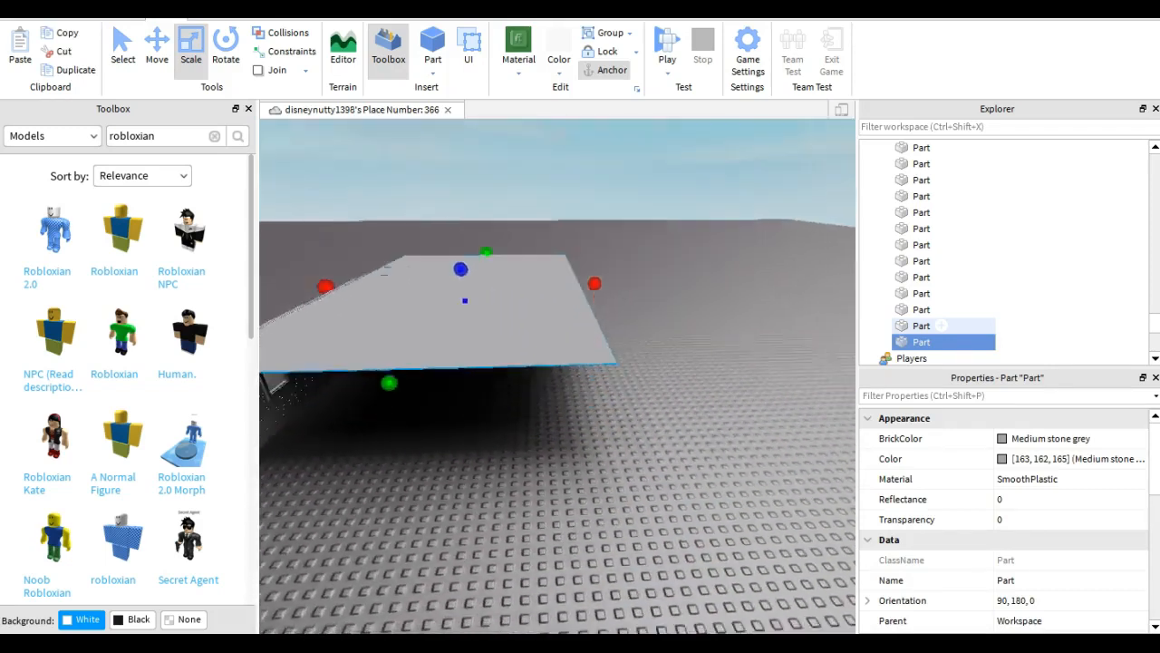
Scale the roof slab's back edge slightly inward and deselect the slab
{"action": "key", "text": "w"}
{"action": "left_click_drag", "start_coordinate": [639, 338], "coordinate": [607, 338]}
{"action": "key", "text": "s"}
{"action": "key", "text": "a"}
{"action": "right_click_drag", "start_coordinate": [606, 338], "coordinate": [770, 312]}
{"action": "key", "text": "a"}
{"action": "left_click", "coordinate": [770, 313]}
{"action": "key", "text": "w"}
{"action": "scroll", "coordinate": [950, 261], "scroll_direction": "down", "scroll_amount": 4}
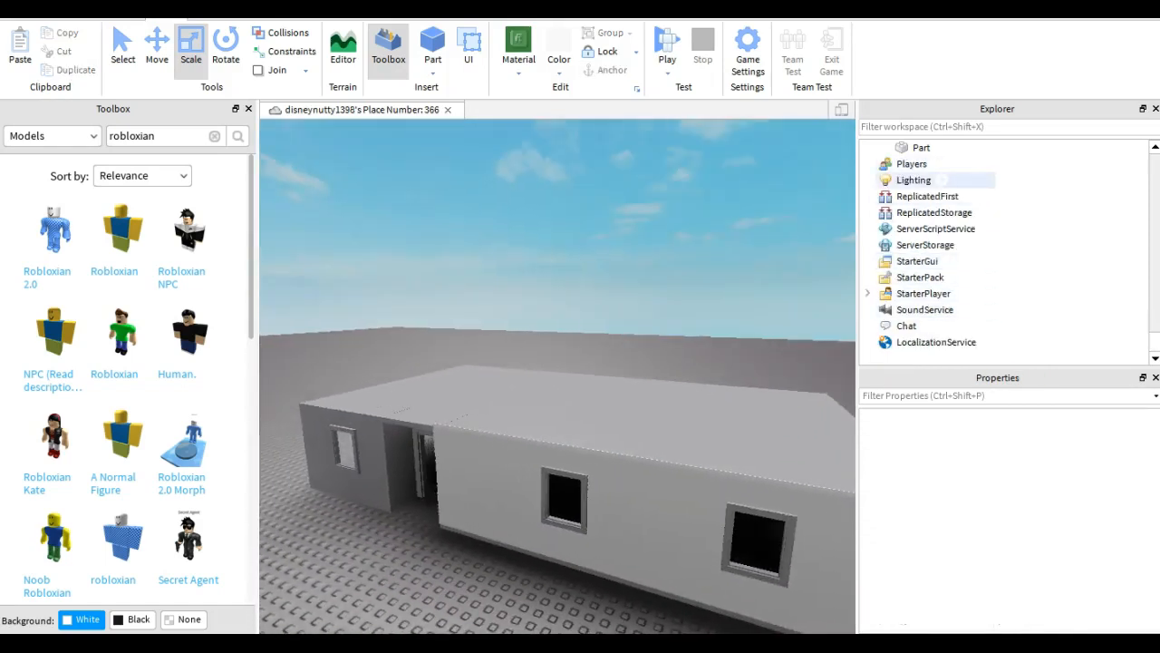
In the Lighting properties, accept Ambient as black and switch GlobalShadows off and back on
{"action": "left_click", "coordinate": [943, 181]}
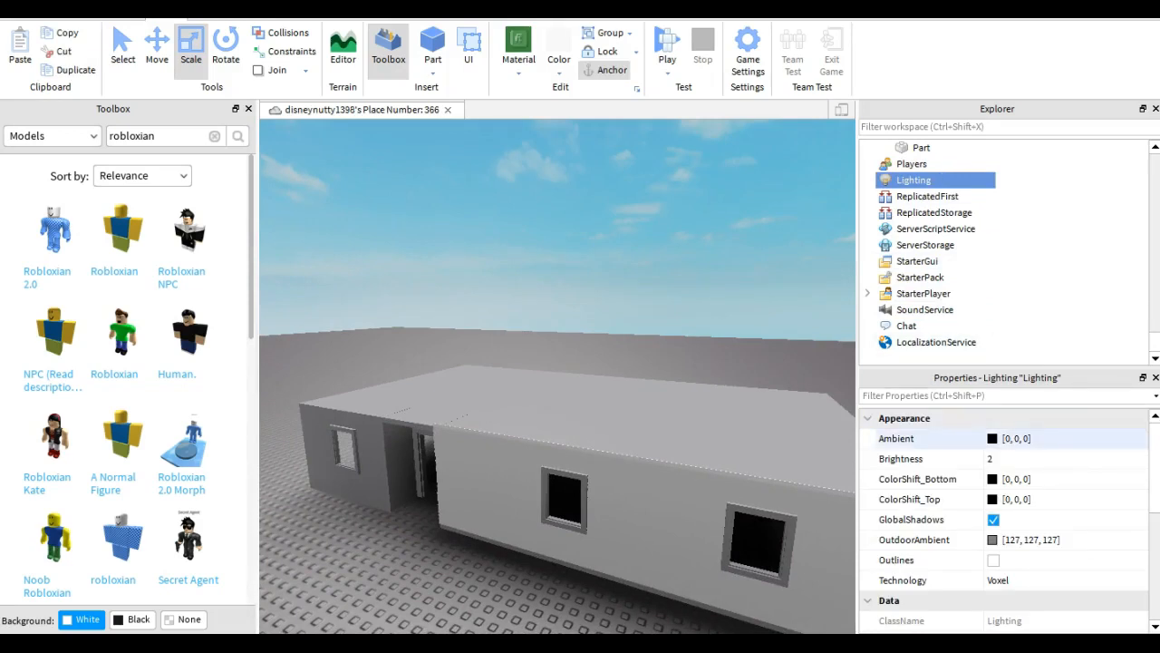
{"action": "left_click", "coordinate": [993, 439]}
{"action": "mouse_move", "coordinate": [775, 358]}
{"action": "left_mouse_down"}
{"action": "mouse_move", "coordinate": [775, 243]}
{"action": "mouse_move", "coordinate": [776, 358]}
{"action": "left_mouse_up"}
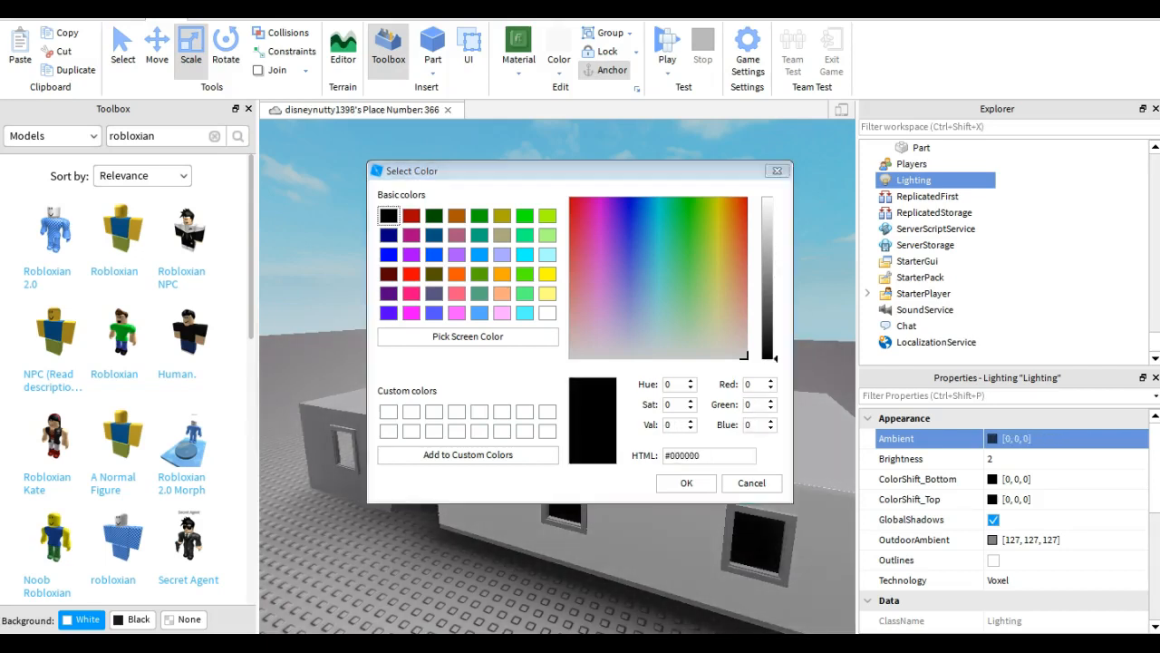
{"action": "left_click", "coordinate": [686, 483]}
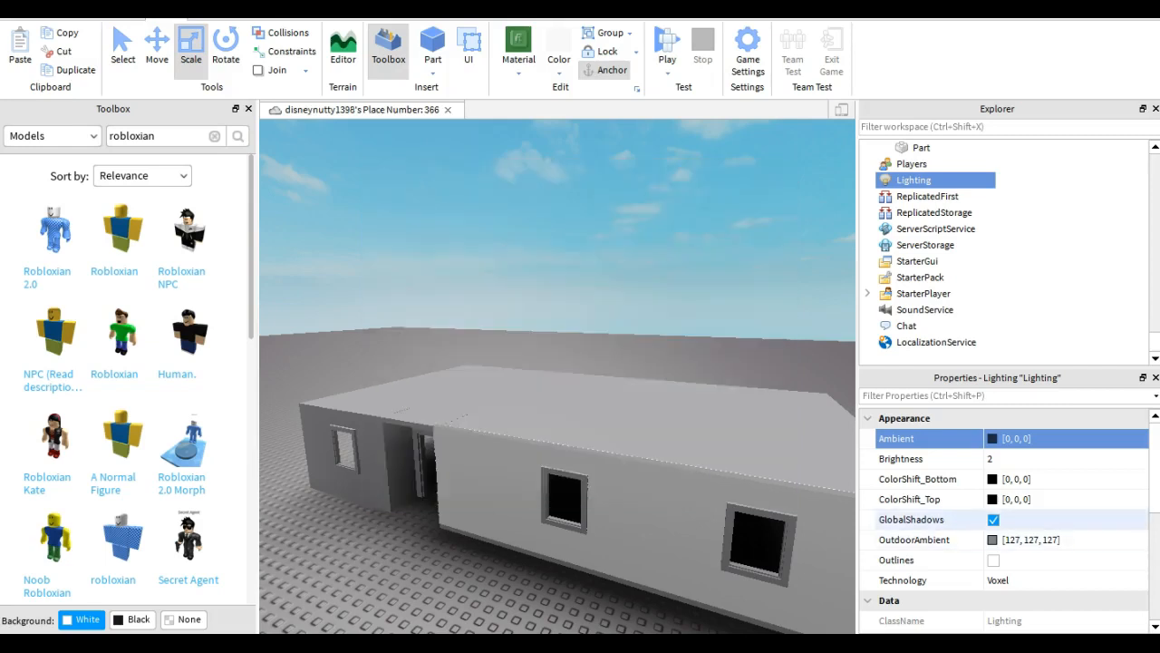
{"action": "left_click", "coordinate": [993, 519]}
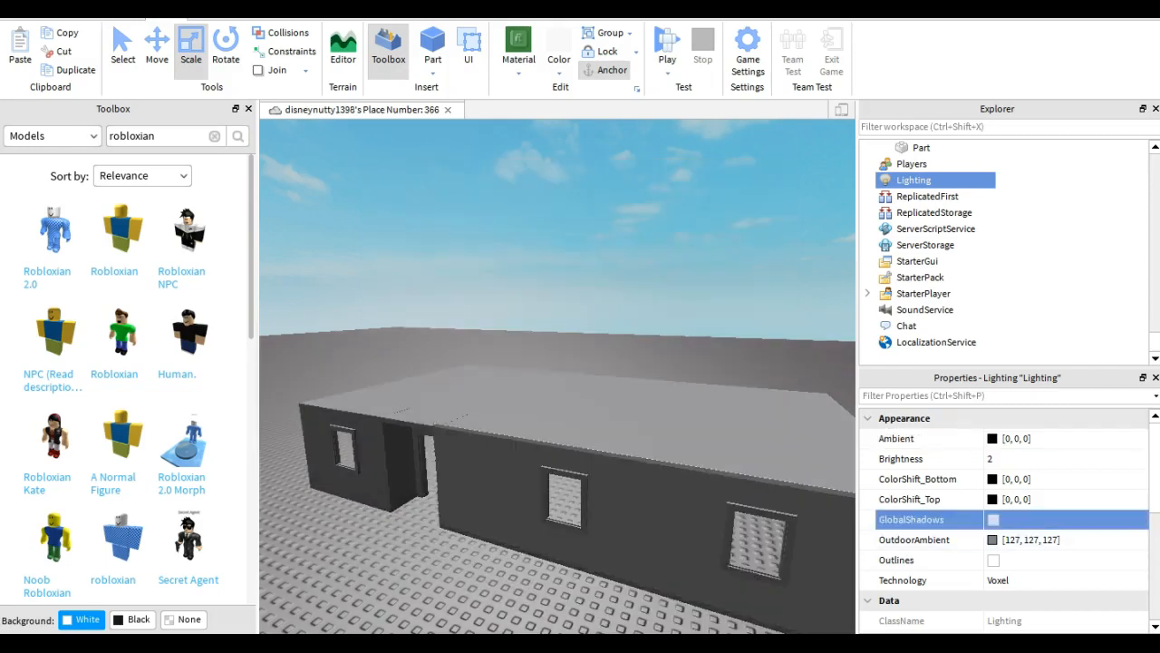
{"action": "left_click", "coordinate": [993, 519]}
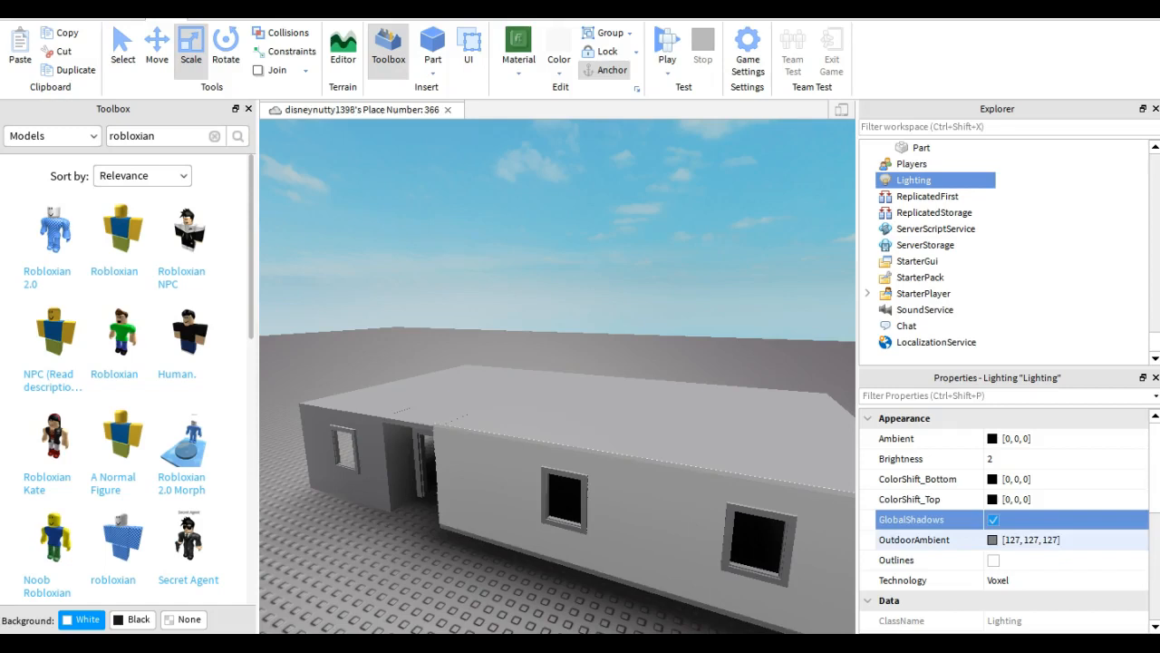
Set Lighting's OutdoorAmbient to 130, 130, 130 and its Brightness to 2.5
{"action": "left_click", "coordinate": [993, 541]}
{"action": "mouse_move", "coordinate": [773, 277]}
{"action": "left_mouse_down"}
{"action": "mouse_move", "coordinate": [772, 240]}
{"action": "mouse_move", "coordinate": [772, 275]}
{"action": "left_mouse_up"}
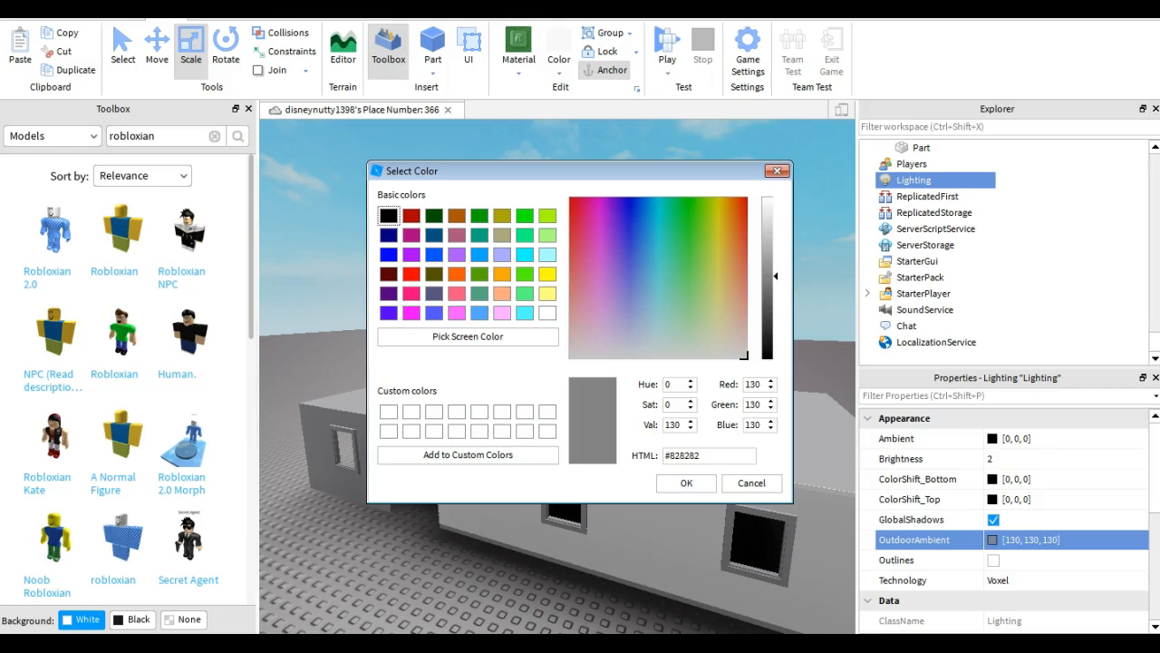
{"action": "left_click", "coordinate": [686, 482]}
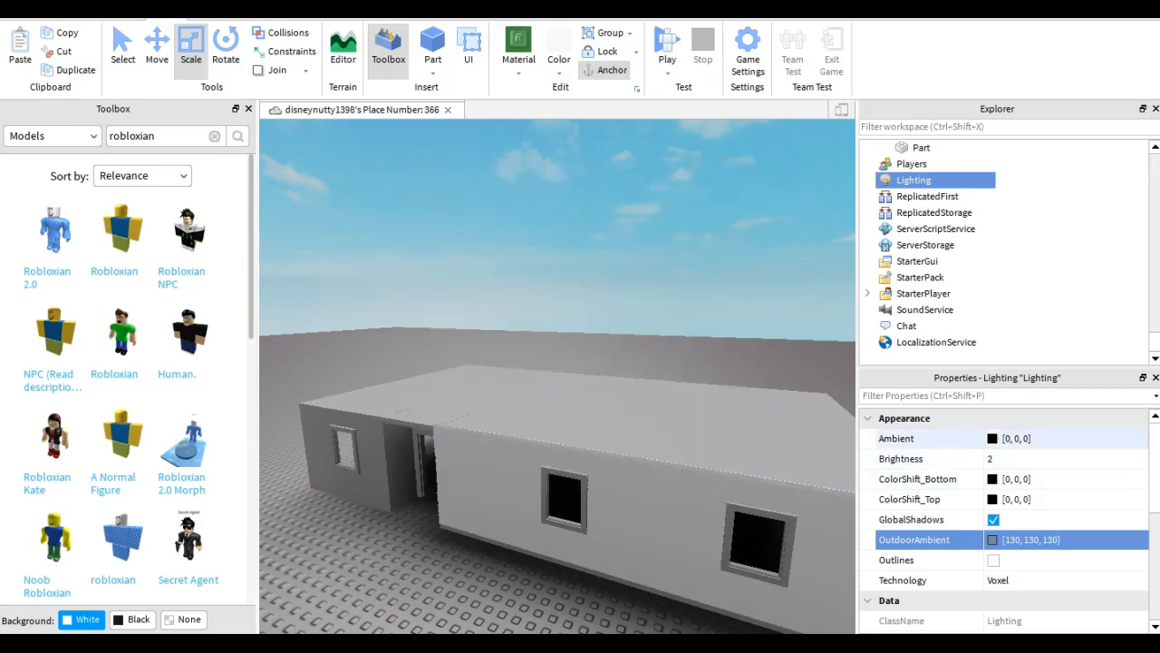
{"action": "left_click", "coordinate": [1004, 458]}
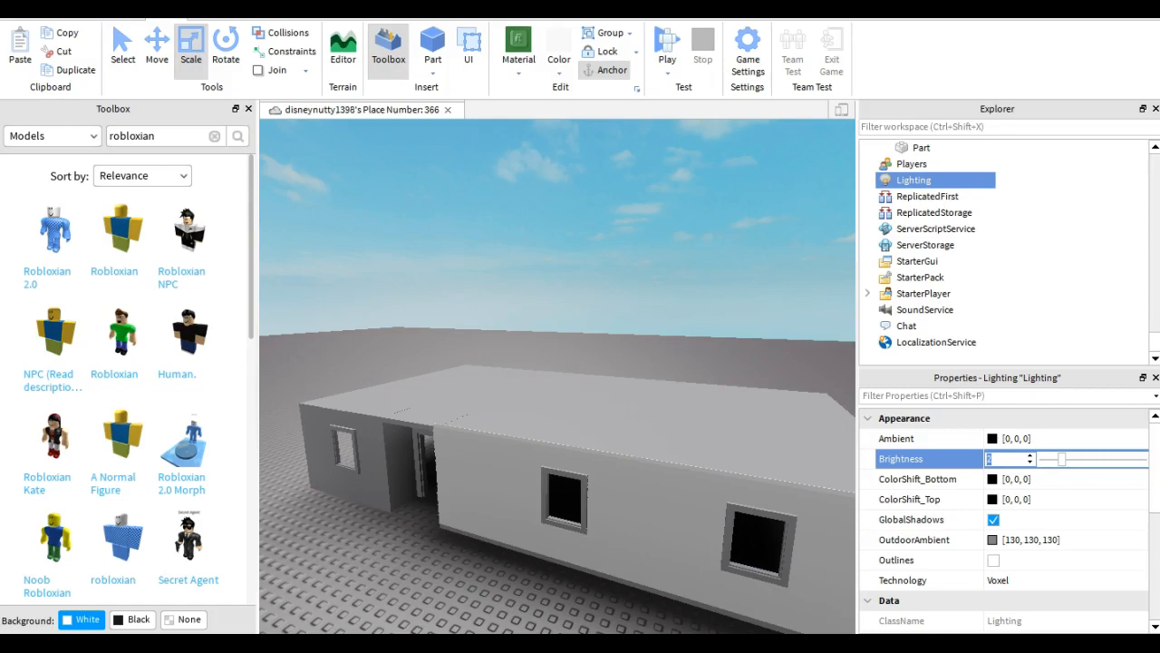
{"action": "mouse_move", "coordinate": [1060, 458]}
{"action": "left_mouse_down"}
{"action": "mouse_move", "coordinate": [1133, 459]}
{"action": "mouse_move", "coordinate": [1068, 459]}
{"action": "left_mouse_up"}
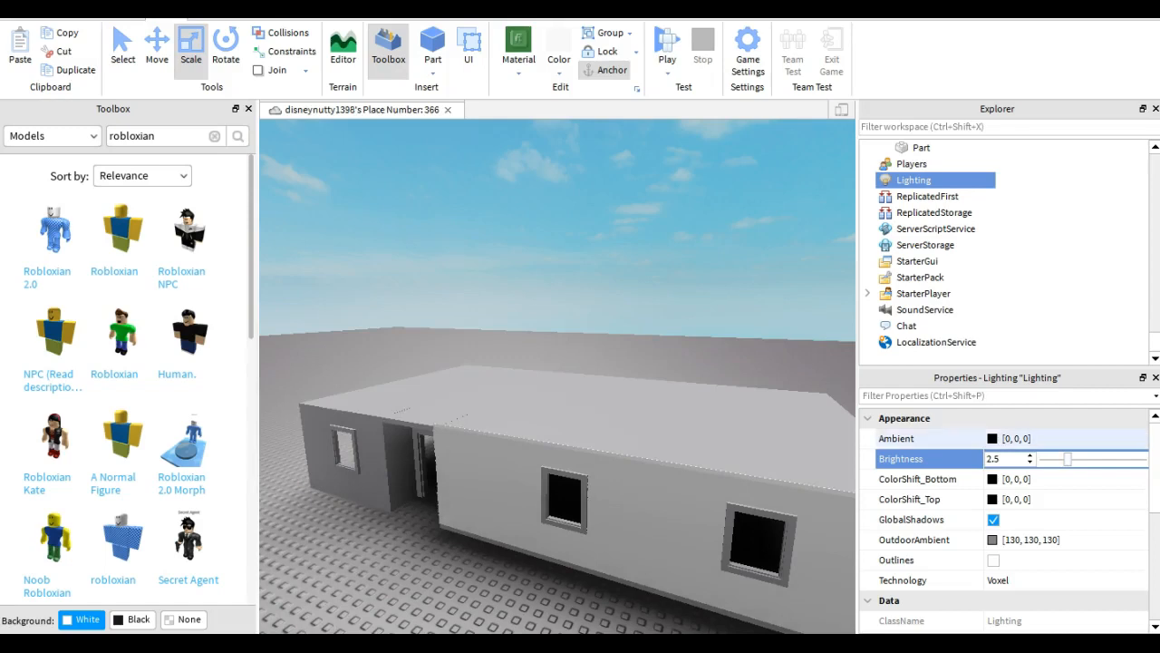
Set Lighting's Ambient color to 184, 184, 184
{"action": "left_click", "coordinate": [1053, 439]}
{"action": "left_click", "coordinate": [993, 439]}
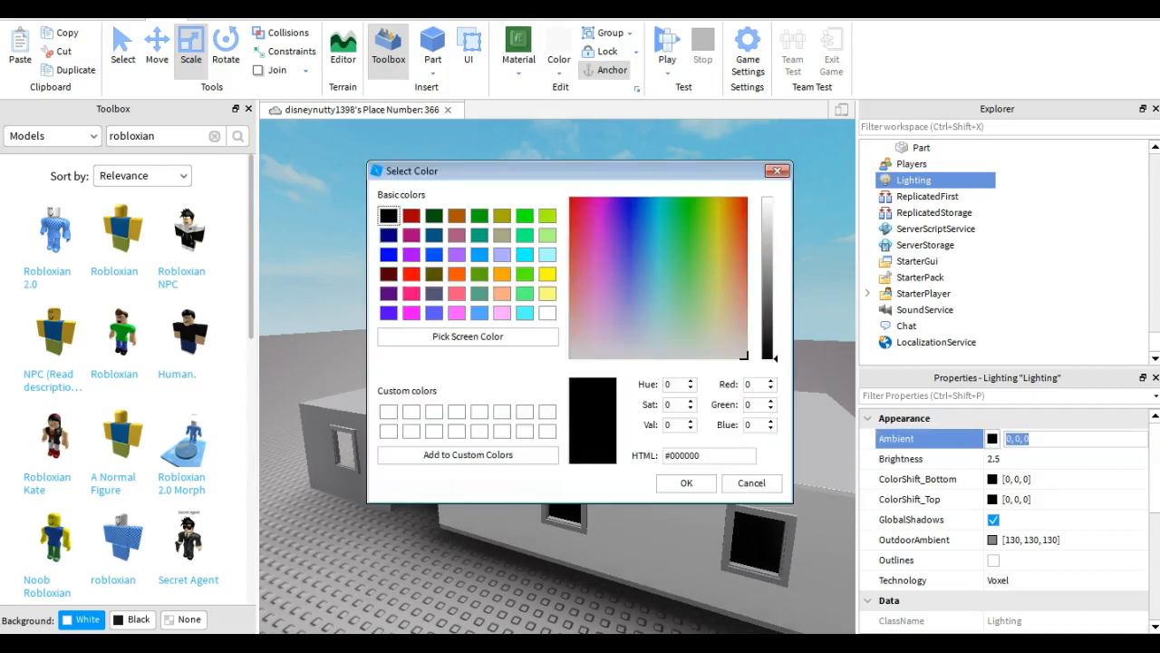
{"action": "left_click_drag", "start_coordinate": [767, 358], "coordinate": [767, 254]}
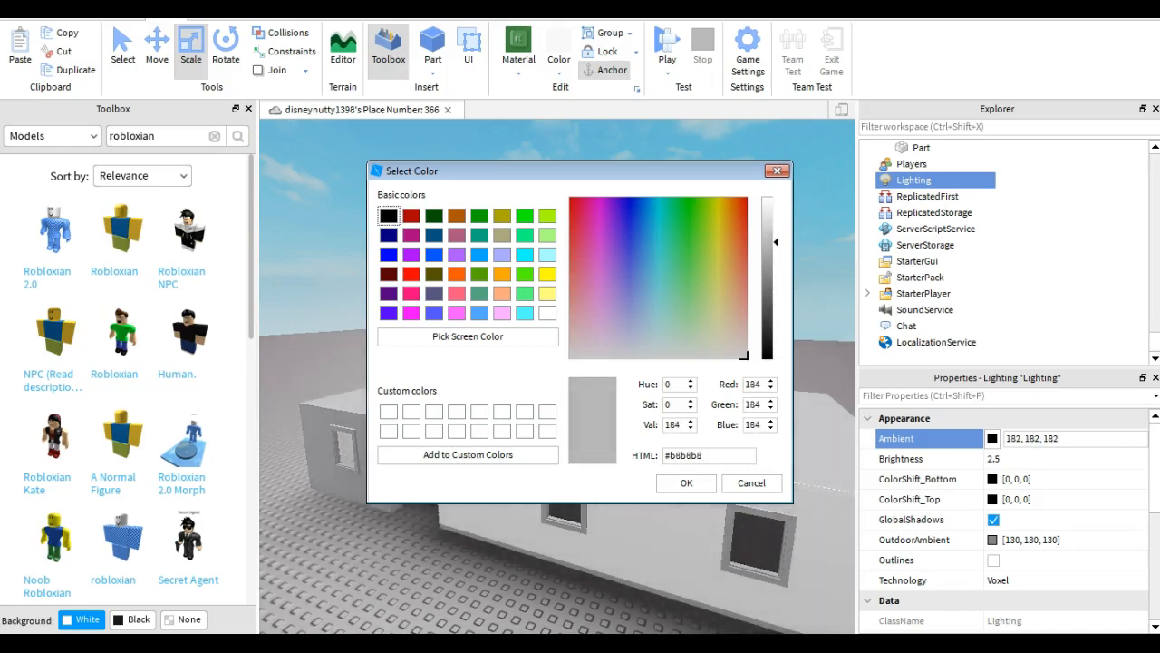
{"action": "left_click", "coordinate": [686, 483]}
{"action": "key", "text": "w"}
{"action": "left_click", "coordinate": [686, 483]}
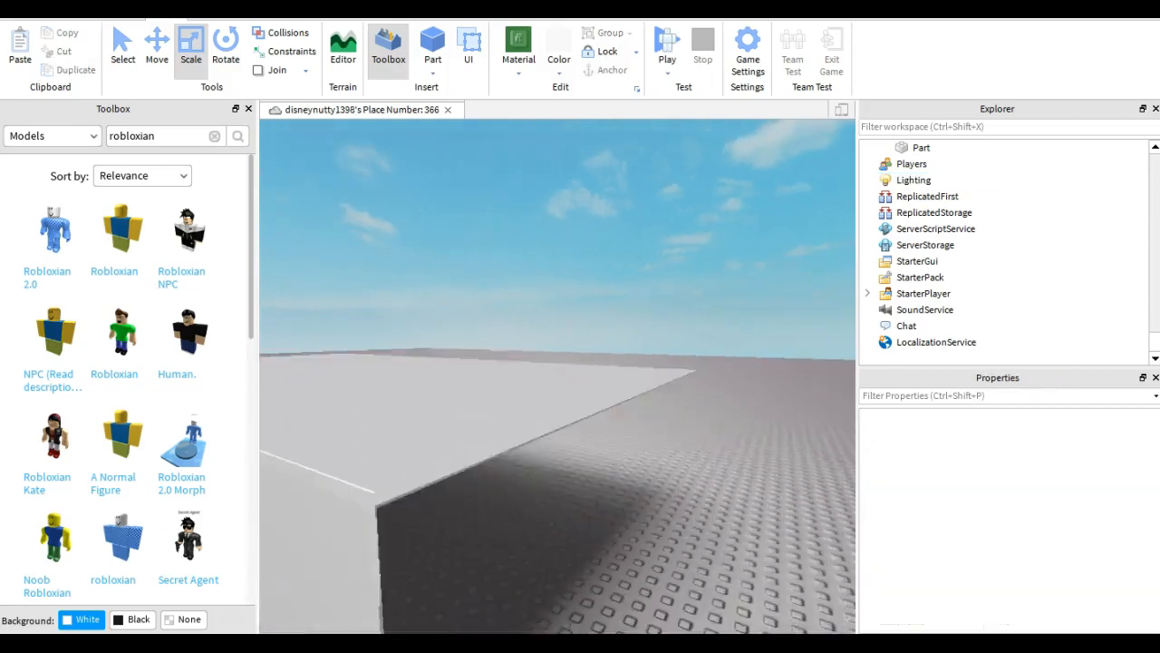
Examine the house and its flat roof from several sides under the changed lighting
{"action": "key", "text": "w"}
{"action": "right_click_drag", "start_coordinate": [558, 376], "coordinate": [349, 403]}
{"action": "key", "text": "e"}
{"action": "key", "text": "s"}
{"action": "key", "text": "q"}
{"action": "key", "text": "d"}
{"action": "key", "text": "w"}
{"action": "right_click_drag", "start_coordinate": [558, 377], "coordinate": [322, 385]}
{"action": "key", "text": "s"}
{"action": "key", "text": "e"}
{"action": "key", "text": "e"}
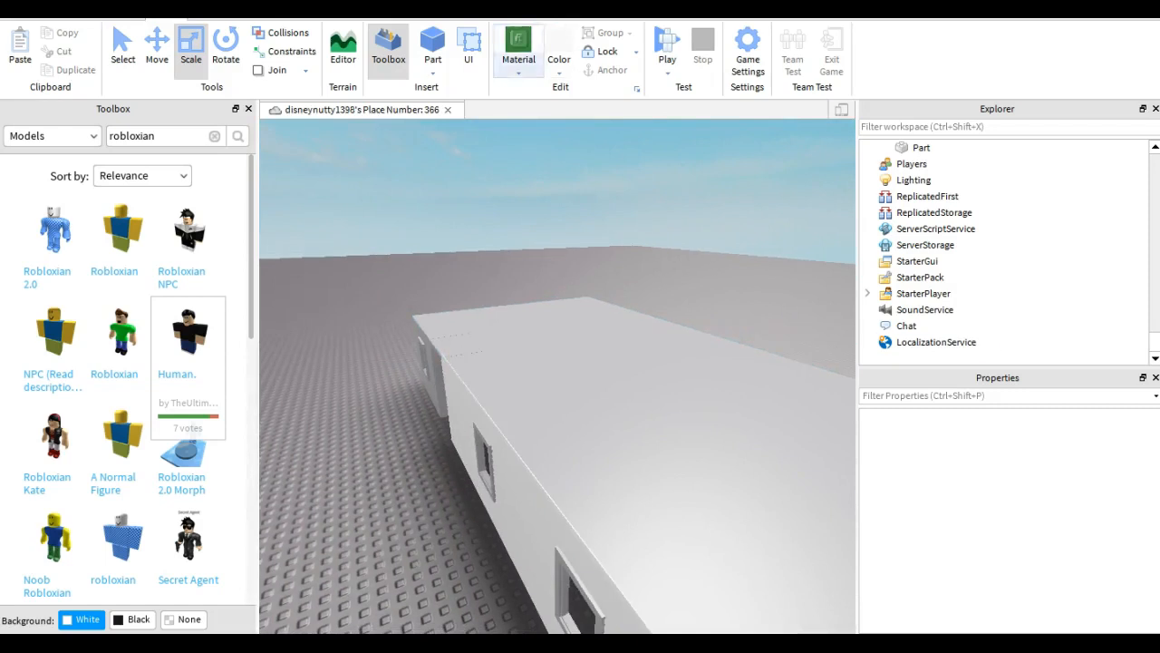
Insert a wedge part on top of the flat roof
{"action": "left_click", "coordinate": [434, 69]}
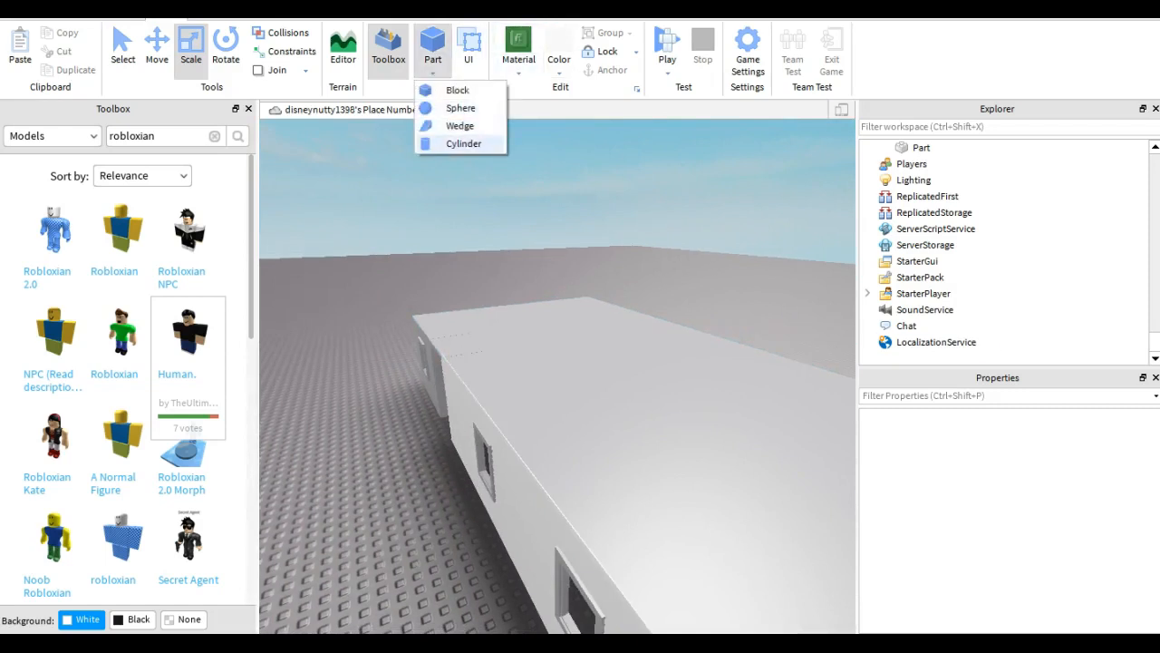
{"action": "left_click", "coordinate": [461, 126]}
{"action": "key", "text": "w"}
{"action": "right_click_drag", "start_coordinate": [544, 363], "coordinate": [558, 390]}
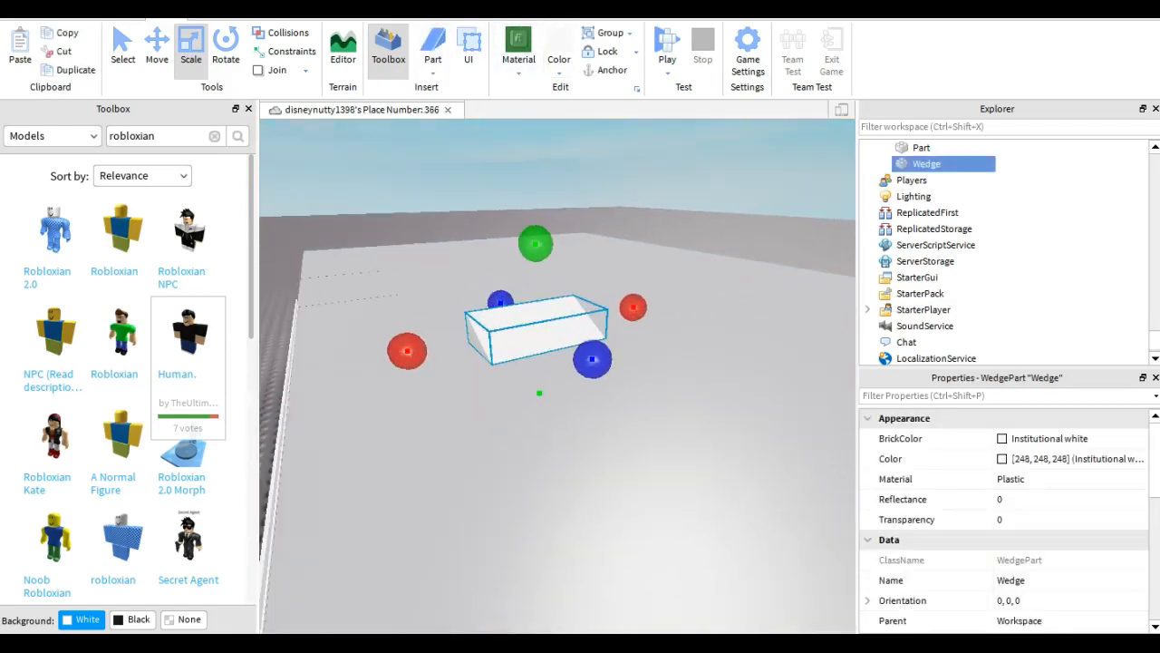
Rotate the wedge to an orientation of 0, -90, 0 and place it at the roof's front edge
{"action": "left_click", "coordinate": [434, 69]}
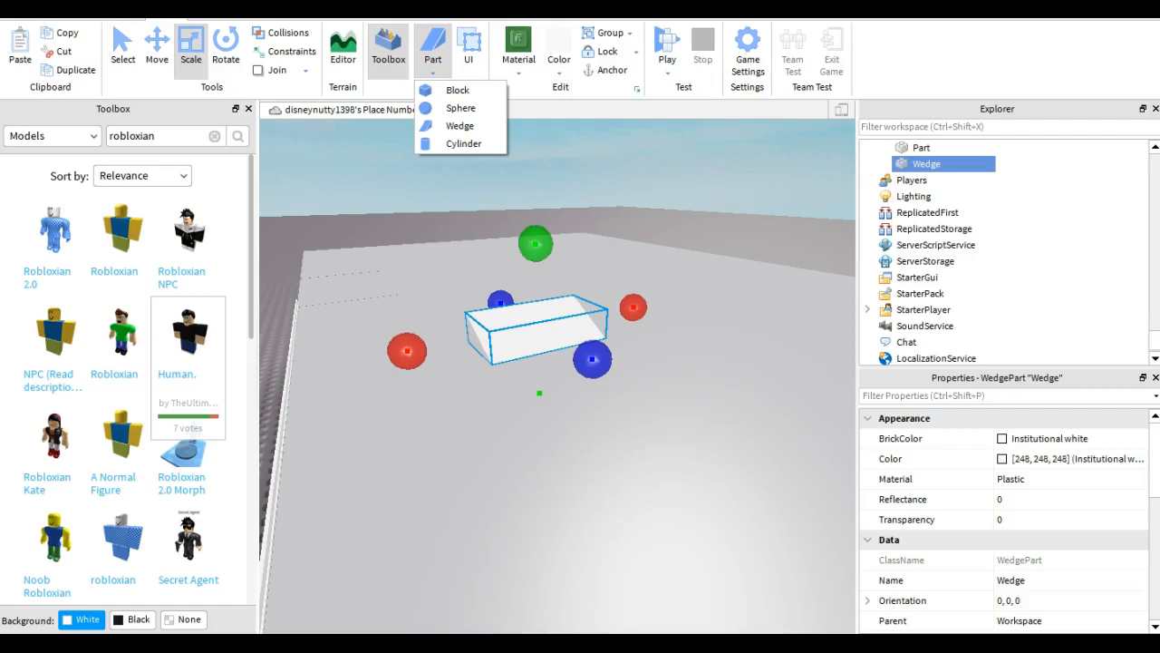
{"action": "left_click", "coordinate": [226, 48]}
{"action": "left_click", "coordinate": [226, 47]}
{"action": "left_click_drag", "start_coordinate": [640, 305], "coordinate": [625, 378]}
{"action": "right_click_drag", "start_coordinate": [625, 379], "coordinate": [587, 449]}
{"action": "key", "text": "a"}
{"action": "left_click_drag", "start_coordinate": [631, 390], "coordinate": [535, 412]}
{"action": "key", "text": "a"}
{"action": "right_click_drag", "start_coordinate": [535, 412], "coordinate": [702, 358]}
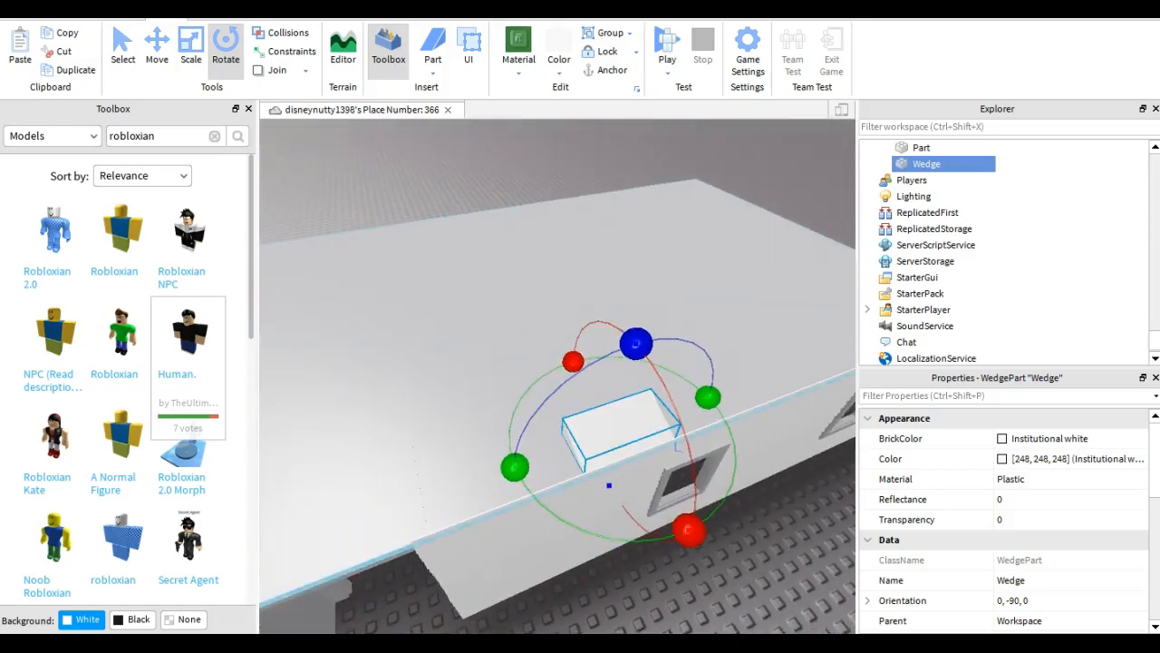
Scale the wedge along the roof's front edge toward the far end of the siding wall
{"action": "left_click", "coordinate": [191, 51]}
{"action": "right_click_drag", "start_coordinate": [544, 345], "coordinate": [635, 367]}
{"action": "left_click_drag", "start_coordinate": [558, 465], "coordinate": [574, 473]}
{"action": "right_click_drag", "start_coordinate": [580, 453], "coordinate": [471, 381]}
{"action": "right_click_drag", "start_coordinate": [632, 299], "coordinate": [689, 309]}
{"action": "left_click_drag", "start_coordinate": [632, 299], "coordinate": [804, 372]}
Stretch the wedge's other end along the front edge to the roof's end above the small windowed room
{"action": "key", "text": "q"}
{"action": "scroll", "coordinate": [726, 408], "scroll_direction": "up", "scroll_amount": 2}
{"action": "right_click_drag", "start_coordinate": [805, 373], "coordinate": [675, 335]}
{"action": "key", "text": "w"}
{"action": "key", "text": "s"}
{"action": "left_click_drag", "start_coordinate": [756, 490], "coordinate": [531, 350]}
{"action": "key", "text": "a"}
{"action": "key", "text": "w"}
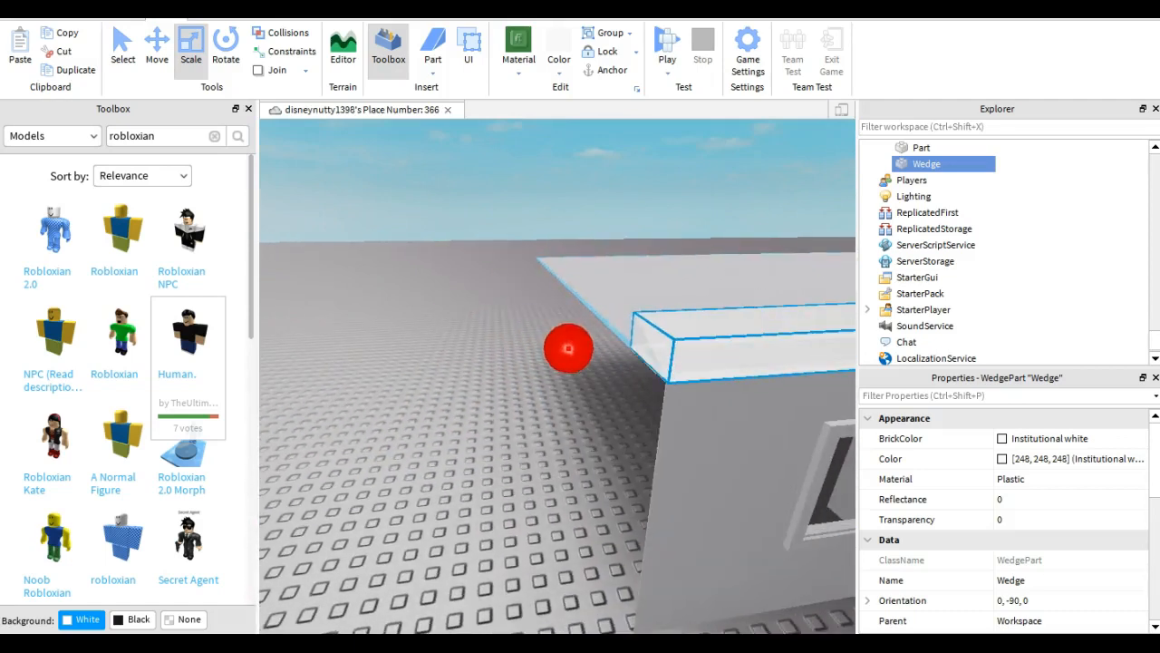
Widen the wedge inward to about the middle of the roof and raise its height to form a roof slope
{"action": "right_click_drag", "start_coordinate": [569, 348], "coordinate": [743, 355]}
{"action": "key", "text": "a"}
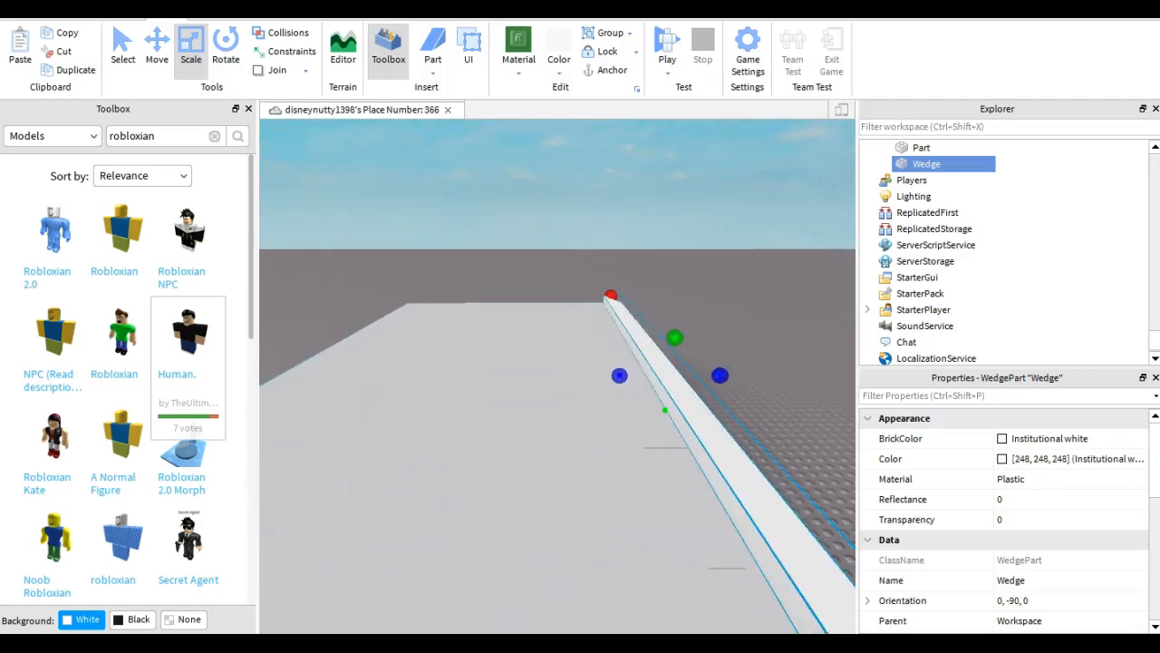
{"action": "key", "text": "s"}
{"action": "left_click_drag", "start_coordinate": [619, 375], "coordinate": [493, 375]}
{"action": "left_click_drag", "start_coordinate": [574, 352], "coordinate": [576, 294]}
{"action": "key", "text": "s"}
{"action": "left_click", "coordinate": [580, 453]}
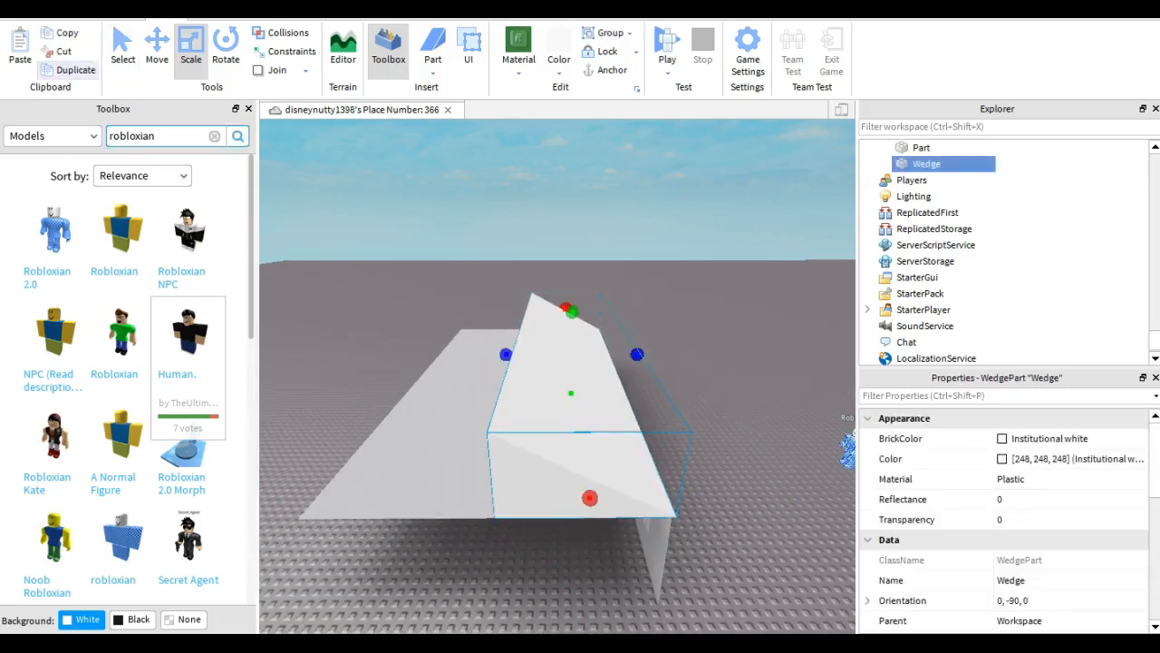
Duplicate the wedge, rotate the copy to 0, 90, 0 and move it to the roof's back half as the opposite slope
{"action": "key", "text": "ctrl+d"}
{"action": "key", "text": "ctrl+4"}
{"action": "mouse_move", "coordinate": [591, 510]}
{"action": "left_mouse_down"}
{"action": "mouse_move", "coordinate": [472, 508]}
{"action": "mouse_move", "coordinate": [409, 481]}
{"action": "mouse_move", "coordinate": [591, 510]}
{"action": "left_mouse_up"}
{"action": "key", "text": "ctrl+2"}
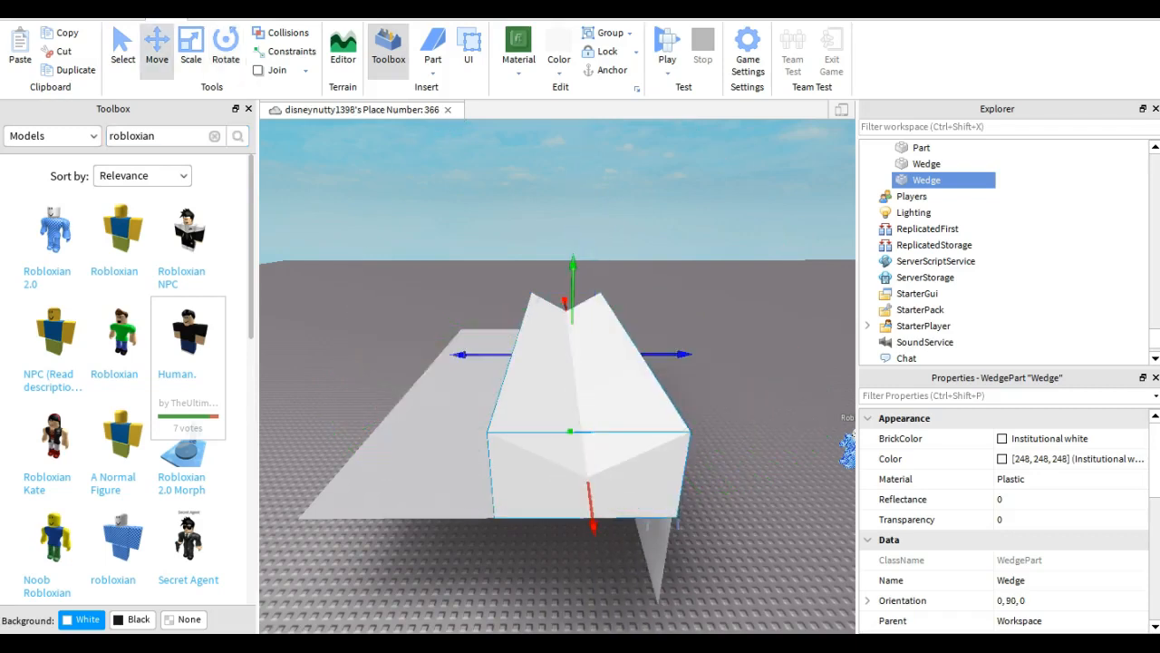
{"action": "key", "text": "a"}
{"action": "left_click_drag", "start_coordinate": [459, 355], "coordinate": [440, 355]}
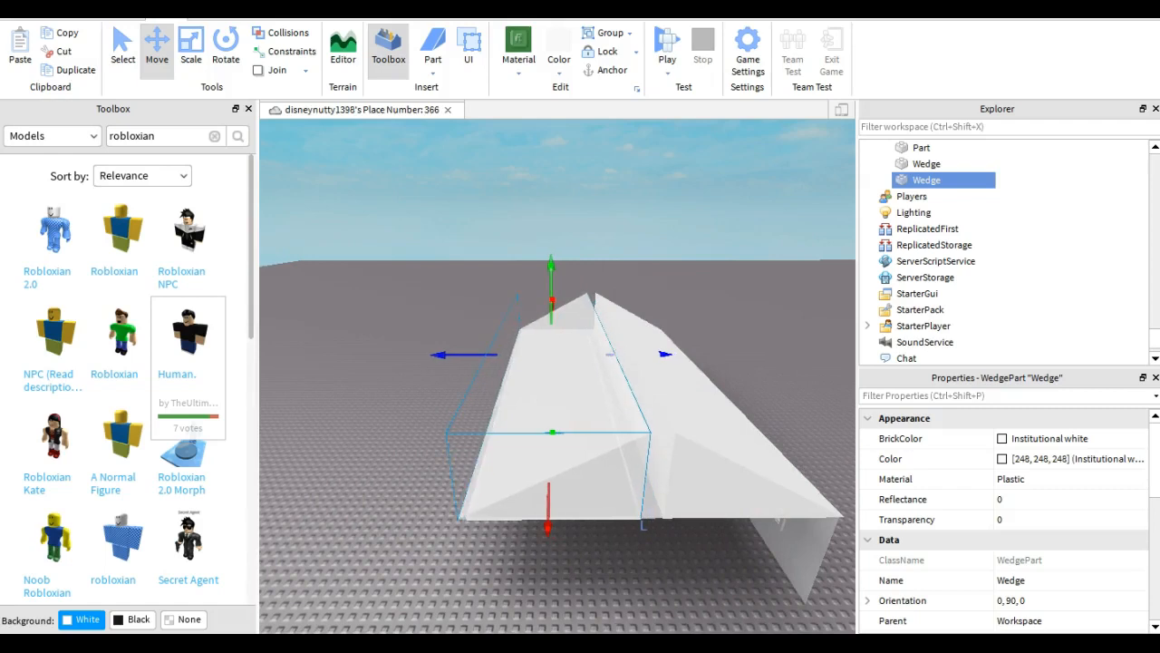
Scale the inner edges of both roof wedges toward each other to close the gap along the ridge
{"action": "key", "text": "d"}
{"action": "key", "text": "w"}
{"action": "left_click", "coordinate": [689, 426]}
{"action": "key", "text": "q"}
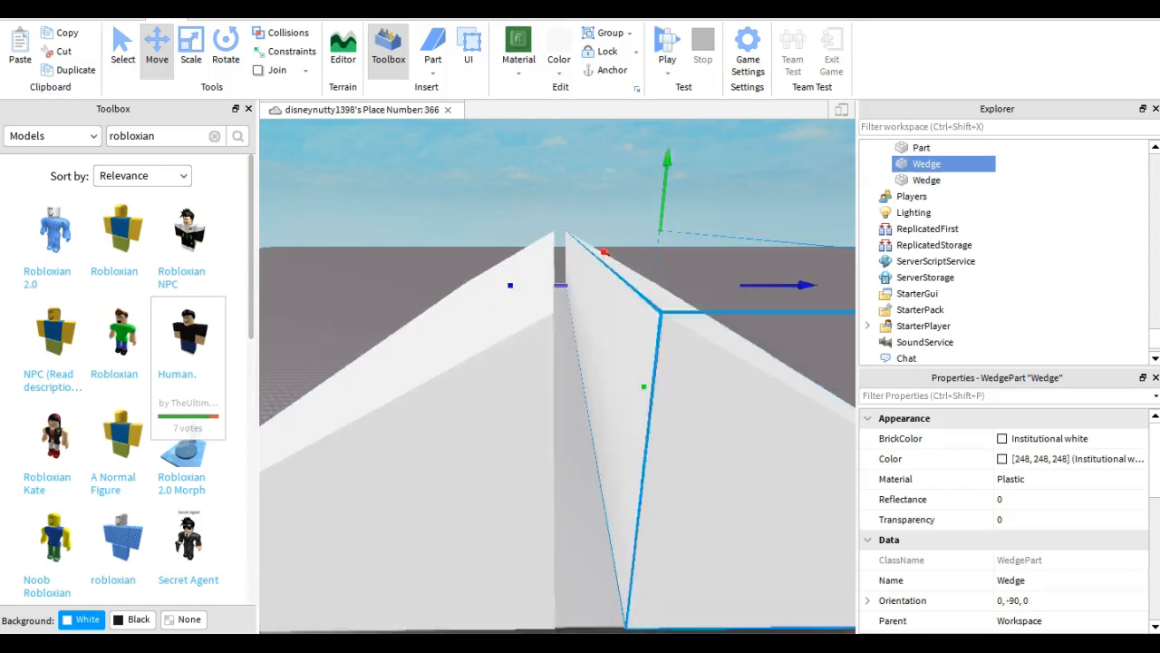
{"action": "key", "text": "w"}
{"action": "left_click", "coordinate": [190, 47]}
{"action": "left_click_drag", "start_coordinate": [551, 280], "coordinate": [534, 280]}
{"action": "left_click", "coordinate": [512, 336]}
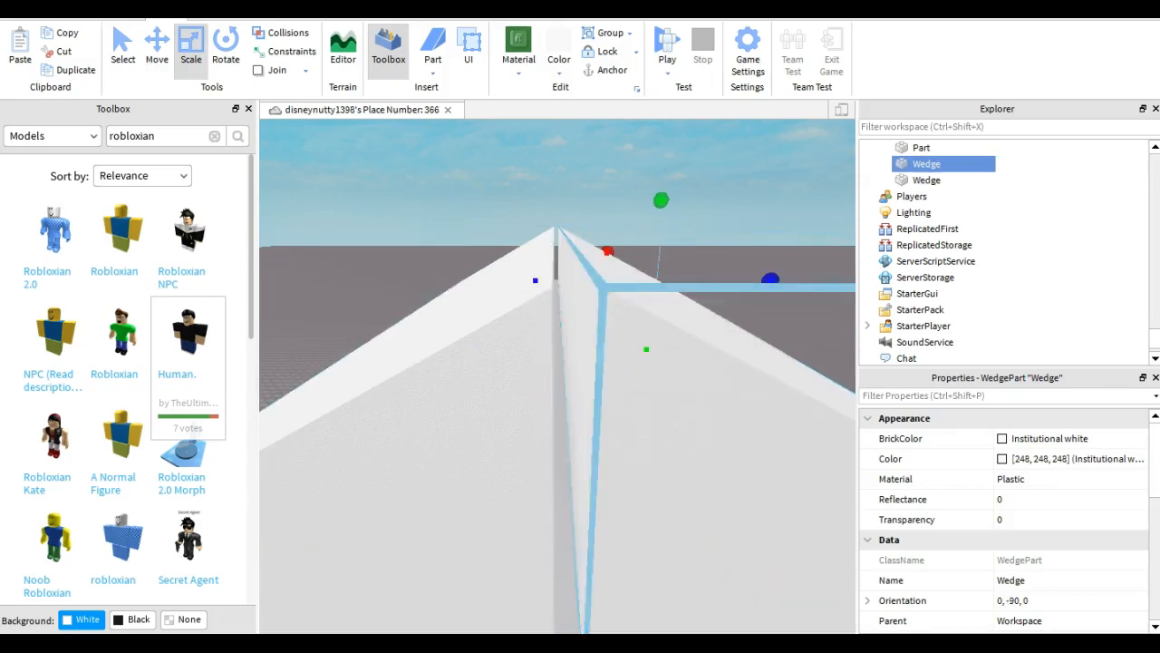
{"action": "left_click_drag", "start_coordinate": [580, 280], "coordinate": [589, 280]}
Extend the front wedge's outer edge slightly outward at the eave above the windowed wall
{"action": "left_click", "coordinate": [625, 195]}
{"action": "key", "text": "s"}
{"action": "right_click_drag", "start_coordinate": [626, 272], "coordinate": [490, 272]}
{"action": "key", "text": "d"}
{"action": "key", "text": "w"}
{"action": "right_click_drag", "start_coordinate": [589, 245], "coordinate": [526, 268]}
{"action": "left_click", "coordinate": [590, 240]}
{"action": "key", "text": "s"}
{"action": "key", "text": "d"}
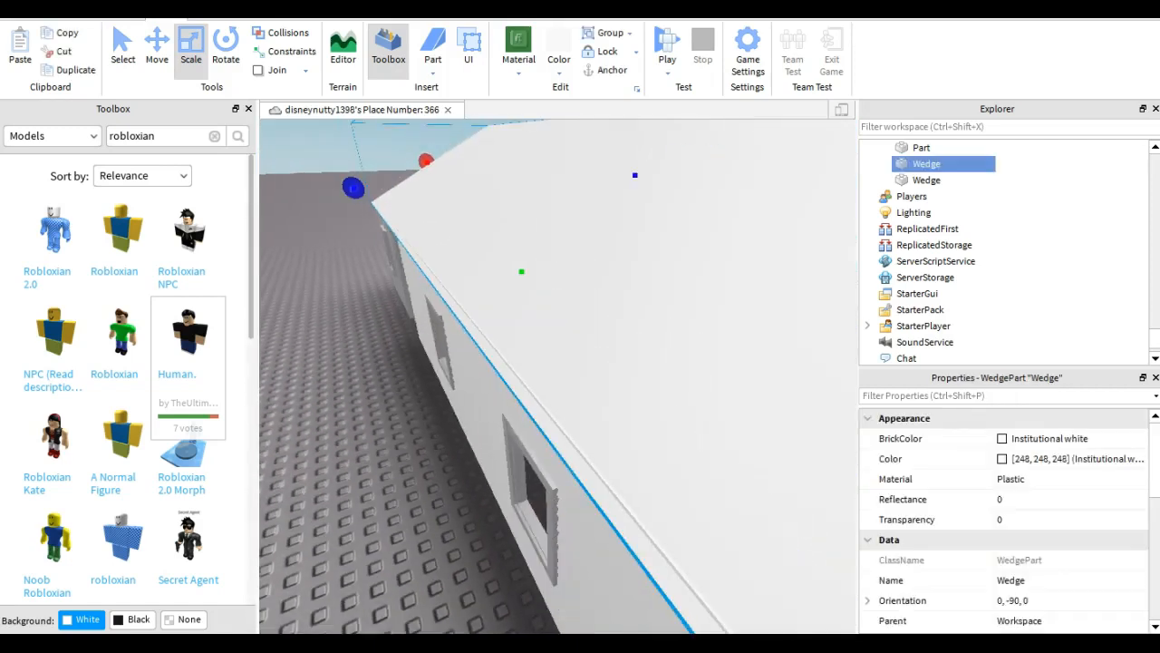
{"action": "left_click_drag", "start_coordinate": [353, 188], "coordinate": [319, 190]}
{"action": "right_click_drag", "start_coordinate": [319, 272], "coordinate": [507, 299]}
{"action": "key", "text": "w"}
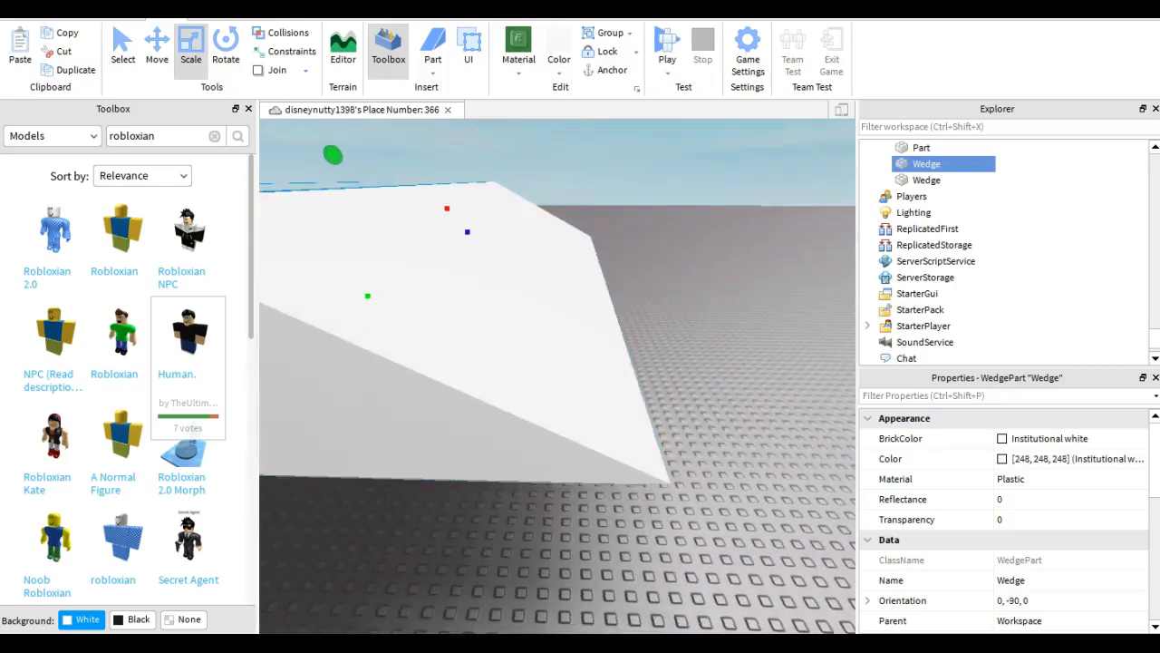
Extend the back wedge's outer edge outward at its eave and fine-tune the slopes to form a symmetrical gable
{"action": "left_click", "coordinate": [521, 327]}
{"action": "key", "text": "w"}
{"action": "key", "text": "q"}
{"action": "key", "text": "d"}
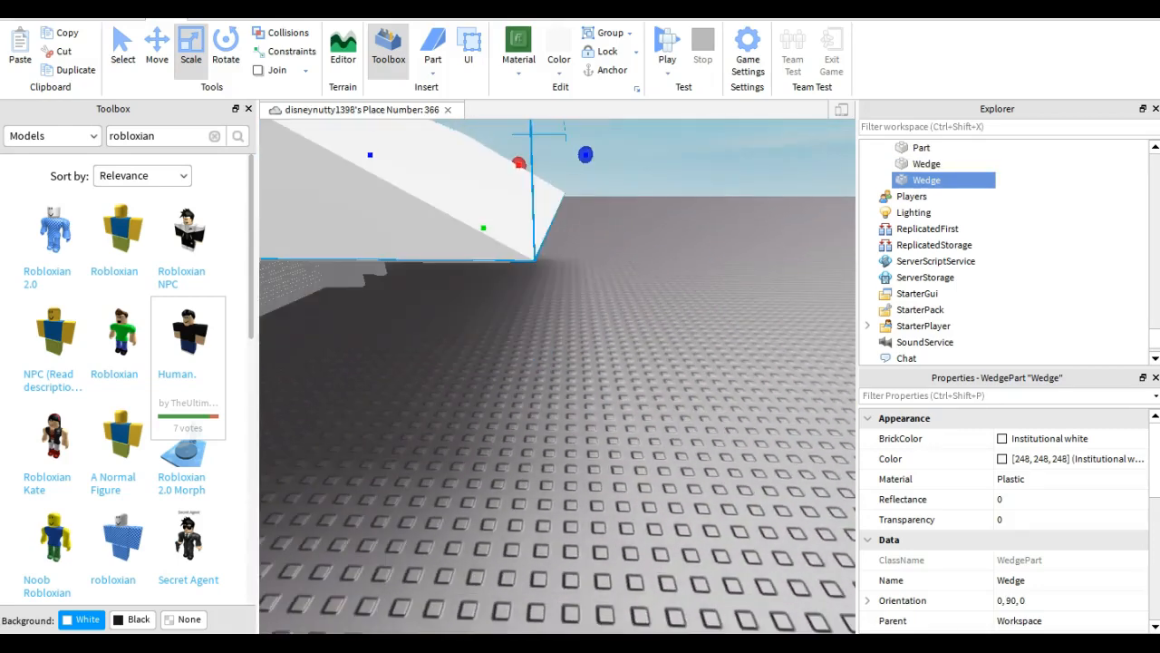
{"action": "left_click_drag", "start_coordinate": [586, 154], "coordinate": [605, 154]}
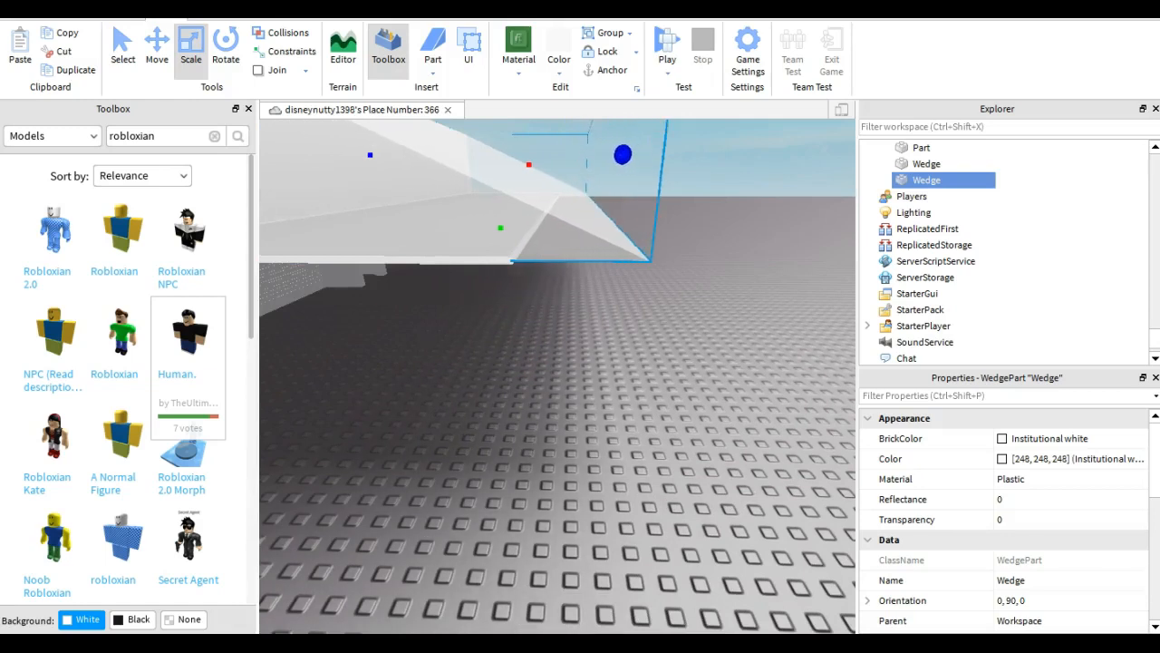
{"action": "key", "text": "a"}
{"action": "key", "text": "e"}
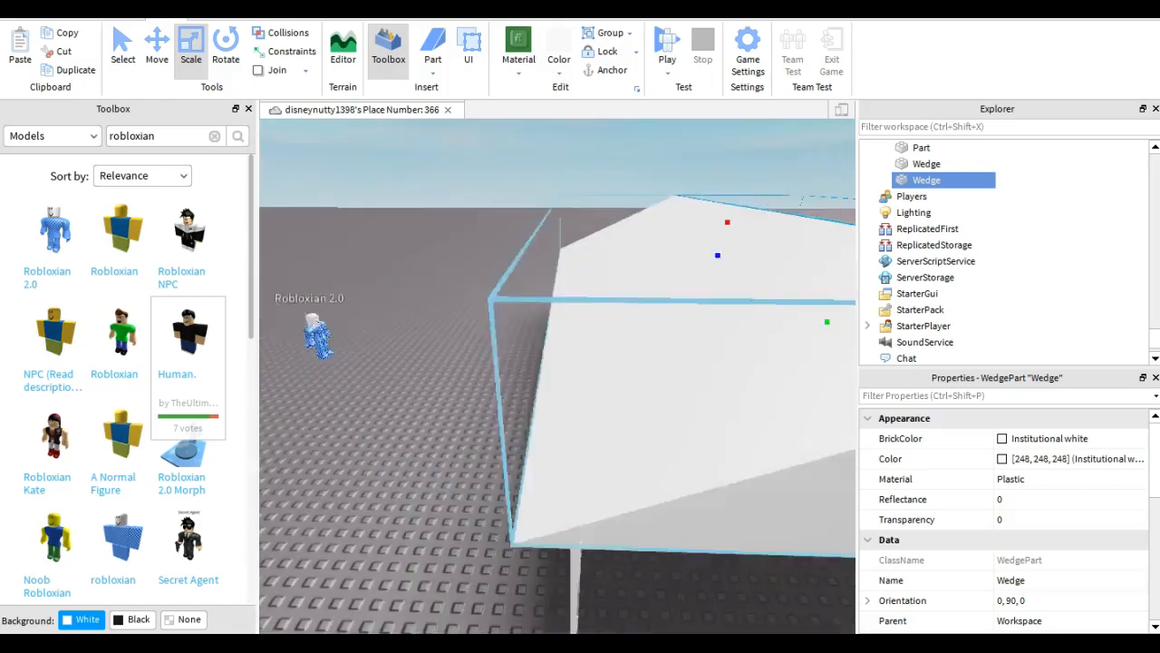
{"action": "key", "text": "q"}
{"action": "left_click", "coordinate": [698, 290]}
{"action": "left_click_drag", "start_coordinate": [573, 209], "coordinate": [562, 209]}
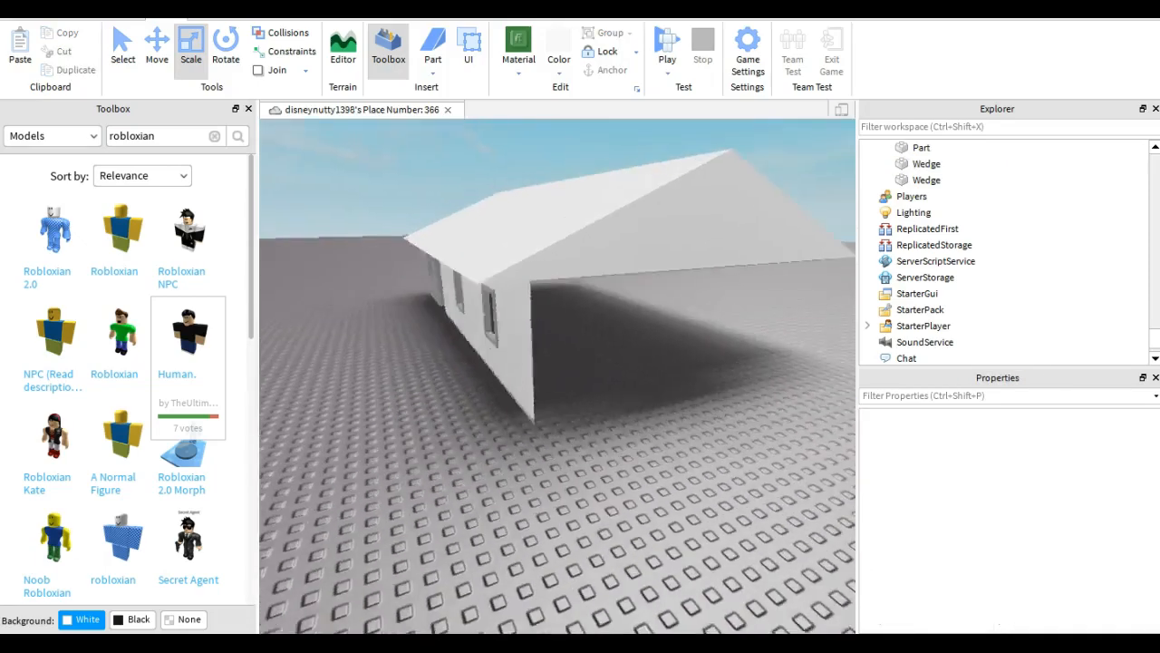
{"action": "key", "text": "w"}
{"action": "key", "text": "s"}
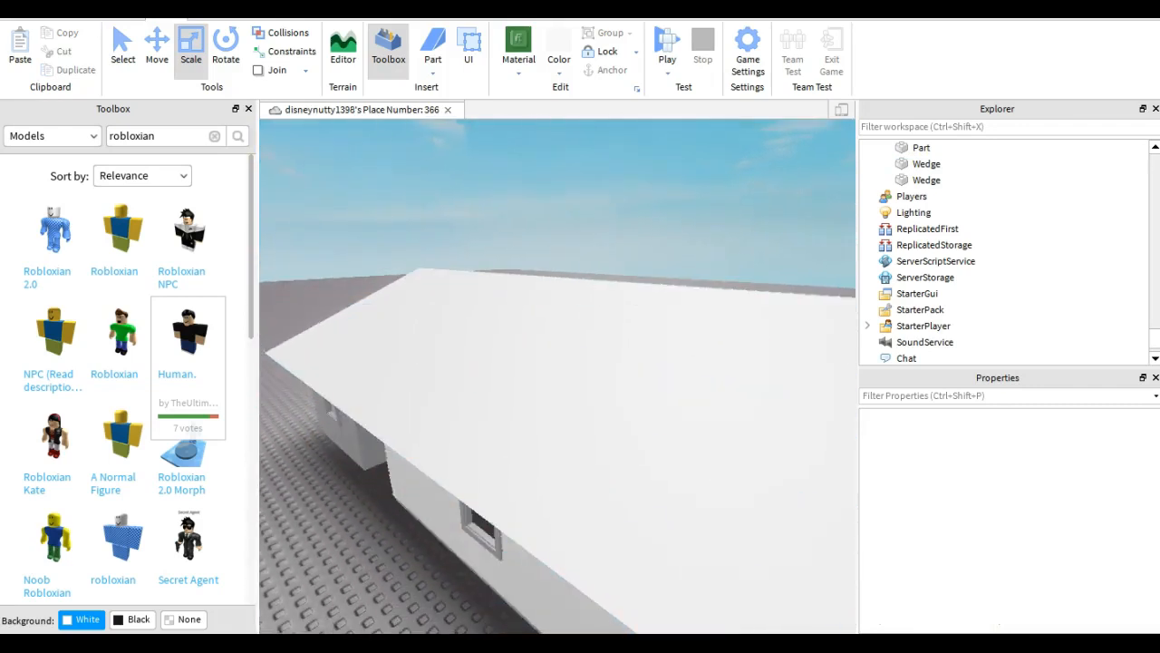
Insert a block on the front roof slope, thin it into a panel and stretch it along the slope down to the eave
{"action": "left_click", "coordinate": [432, 71]}
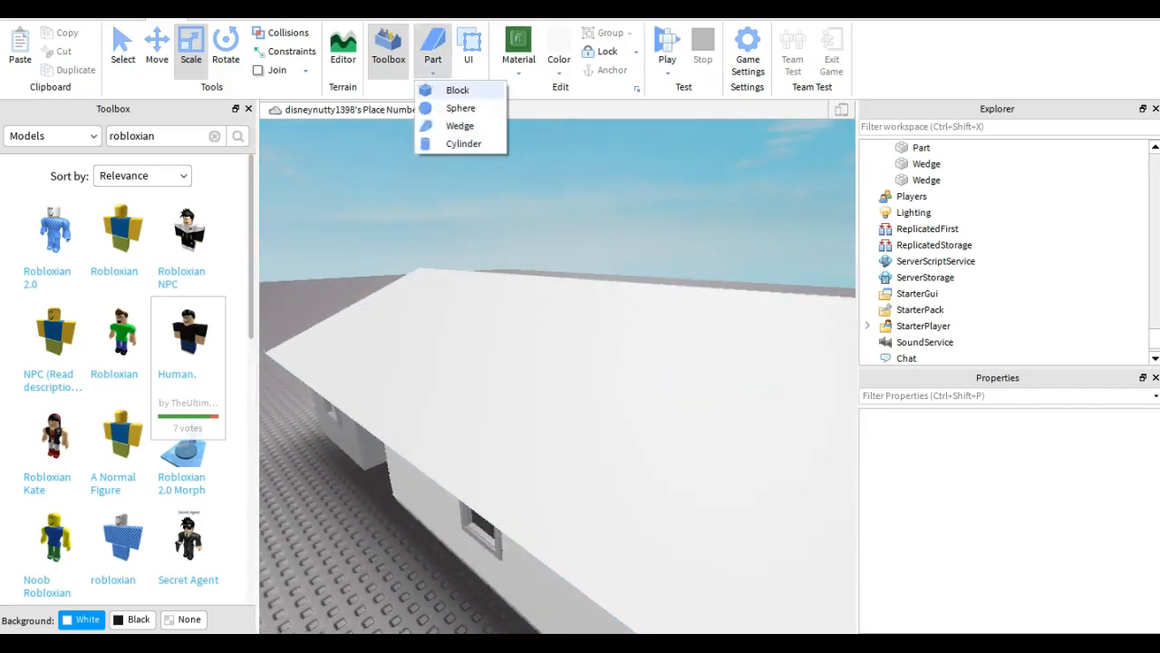
{"action": "left_click", "coordinate": [458, 90]}
{"action": "scroll", "coordinate": [556, 358], "scroll_direction": "up", "scroll_amount": 3}
{"action": "left_click_drag", "start_coordinate": [557, 340], "coordinate": [614, 352]}
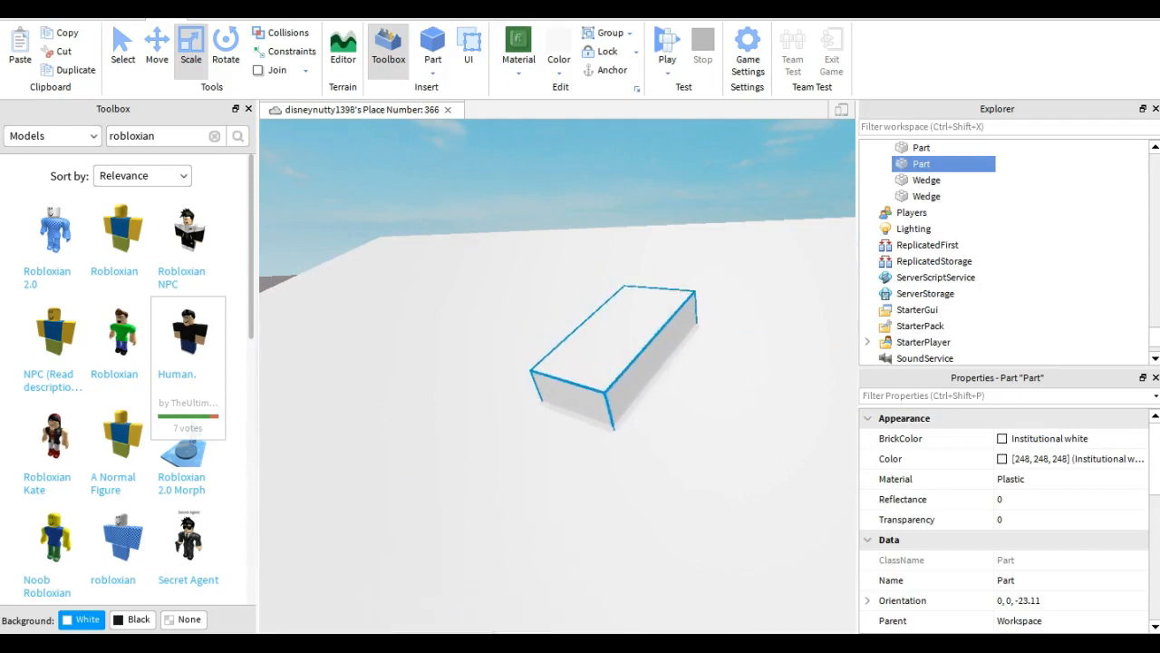
{"action": "left_click_drag", "start_coordinate": [600, 243], "coordinate": [609, 265]}
{"action": "right_click_drag", "start_coordinate": [608, 272], "coordinate": [666, 299]}
{"action": "left_click_drag", "start_coordinate": [648, 348], "coordinate": [653, 225]}
{"action": "right_click_drag", "start_coordinate": [654, 225], "coordinate": [508, 249]}
{"action": "left_click_drag", "start_coordinate": [503, 268], "coordinate": [460, 397]}
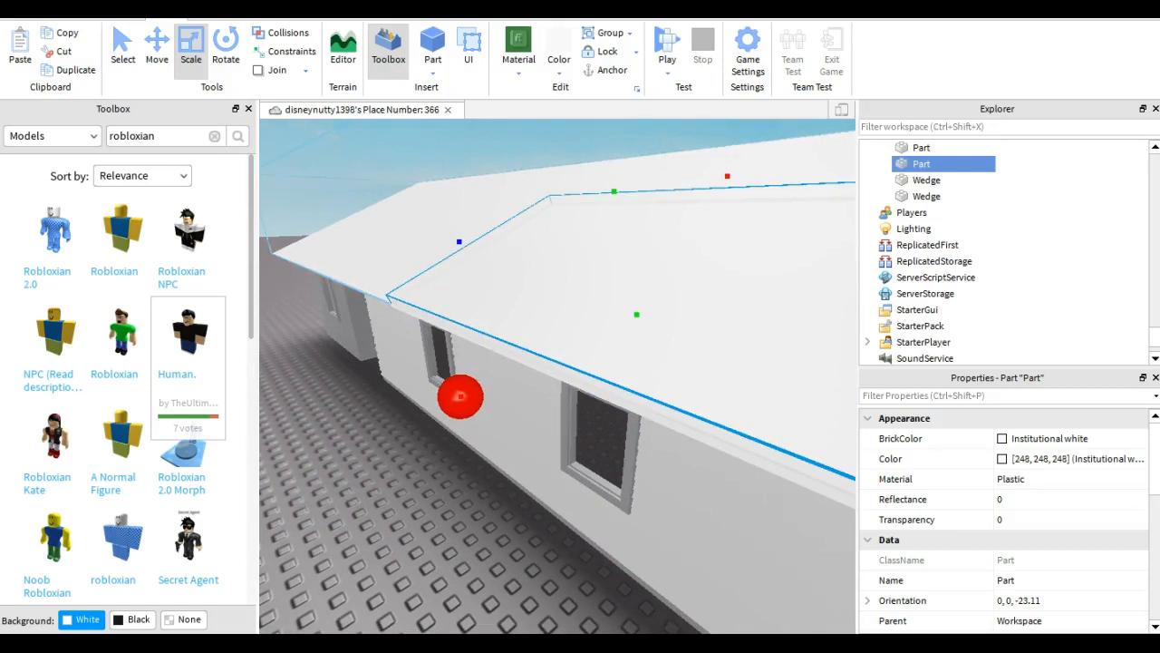
Fit the panel's end to the gable edge and extend its upper edge up to the ridge
{"action": "right_click_drag", "start_coordinate": [460, 396], "coordinate": [558, 343]}
{"action": "key", "text": "a"}
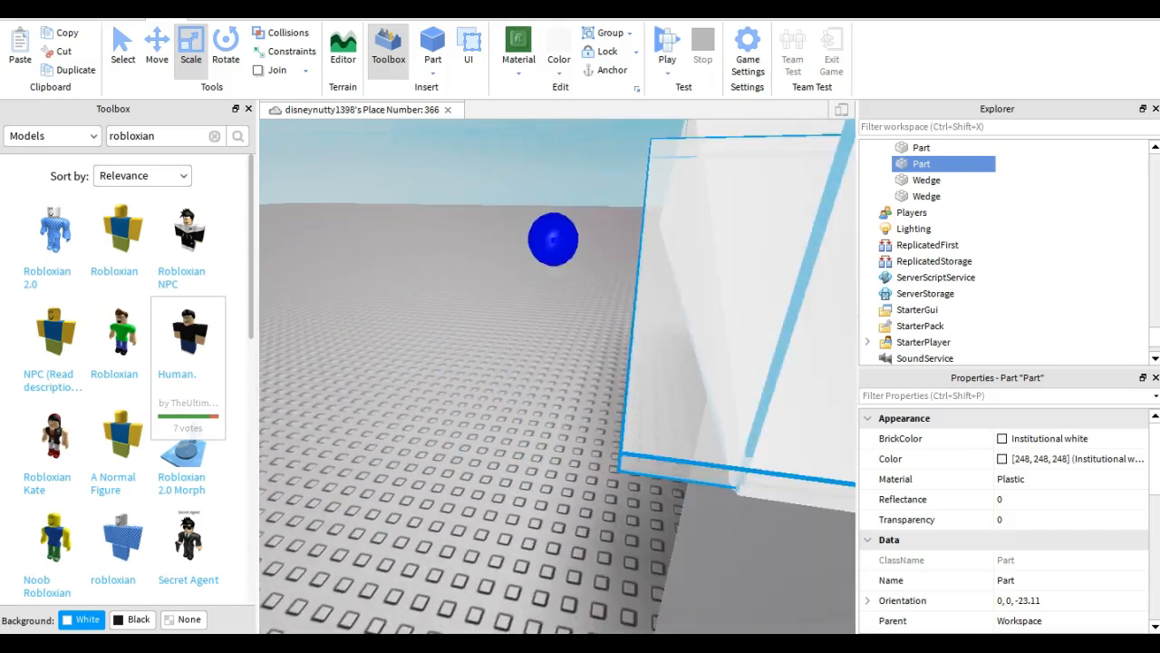
{"action": "left_click_drag", "start_coordinate": [629, 241], "coordinate": [626, 241]}
{"action": "right_click_drag", "start_coordinate": [626, 241], "coordinate": [591, 243]}
{"action": "key", "text": "d"}
{"action": "left_click_drag", "start_coordinate": [286, 389], "coordinate": [401, 310]}
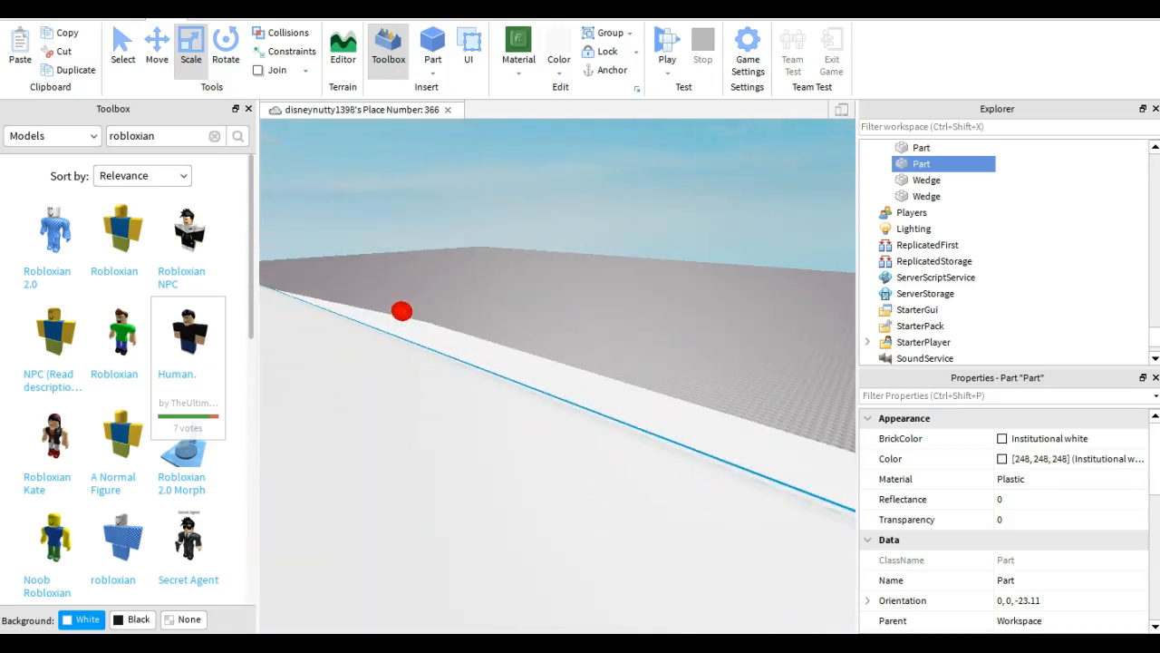
Lengthen the front wedge slightly at its gable end toward the edge of the roof slab
{"action": "right_click_drag", "start_coordinate": [401, 311], "coordinate": [534, 272]}
{"action": "key", "text": "s"}
{"action": "left_click", "coordinate": [510, 238]}
{"action": "key", "text": "w"}
{"action": "left_click_drag", "start_coordinate": [549, 181], "coordinate": [565, 180]}
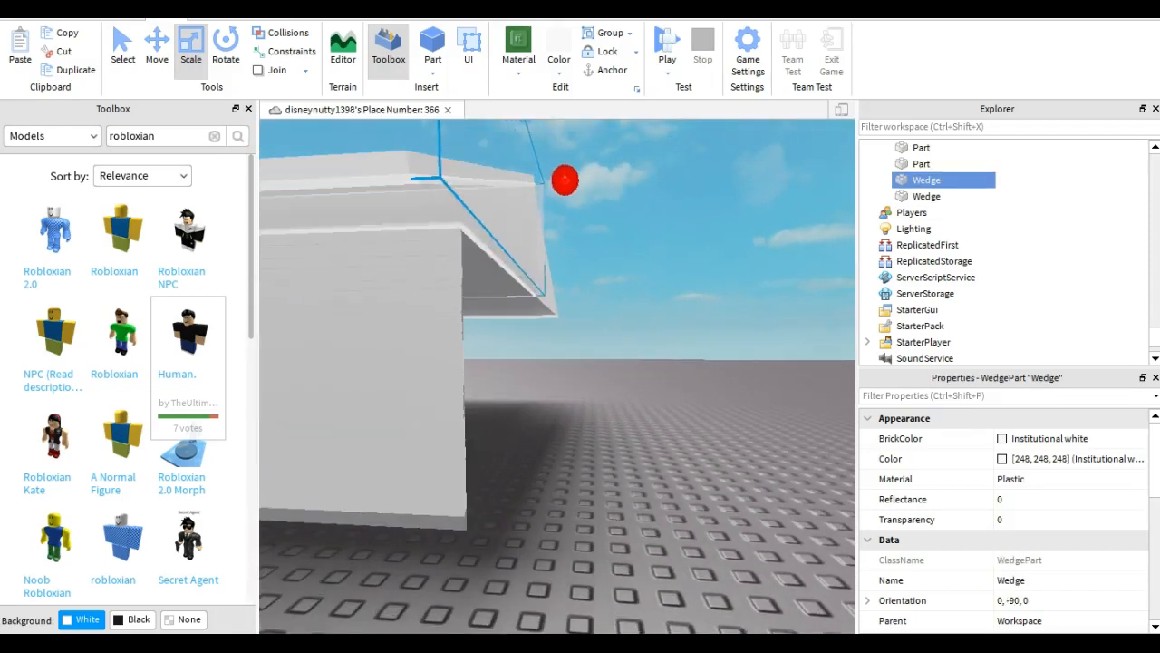
{"action": "key", "text": "w"}
{"action": "right_click_drag", "start_coordinate": [579, 179], "coordinate": [744, 213]}
Adjust the remaining roof pieces at the gable end and fit the front slope panel to them
{"action": "left_click", "coordinate": [744, 444]}
{"action": "left_click_drag", "start_coordinate": [836, 549], "coordinate": [761, 604]}
{"action": "left_click", "coordinate": [562, 571]}
{"action": "right_click_drag", "start_coordinate": [562, 544], "coordinate": [689, 549]}
{"action": "left_click", "coordinate": [580, 435]}
{"action": "right_click_drag", "start_coordinate": [580, 390], "coordinate": [616, 362]}
{"action": "left_click_drag", "start_coordinate": [619, 194], "coordinate": [659, 194]}
{"action": "right_click_drag", "start_coordinate": [658, 194], "coordinate": [571, 195]}
Color the front slope panel Really black and set its material to Pebble
{"action": "left_click", "coordinate": [559, 63]}
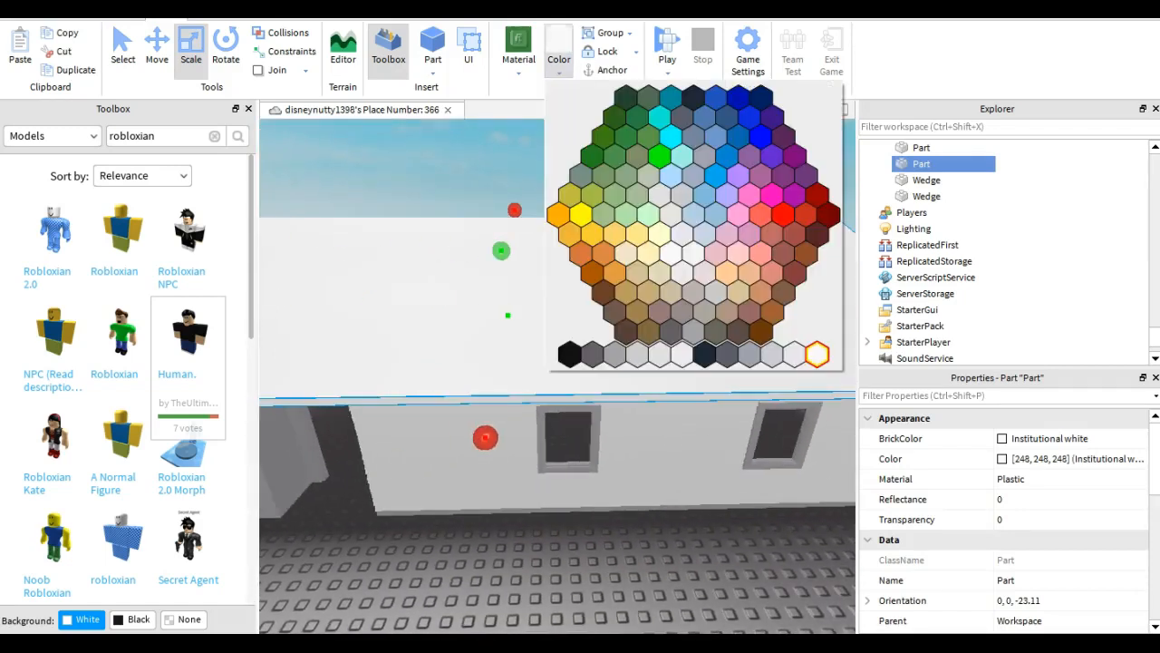
{"action": "left_click", "coordinate": [569, 353]}
{"action": "right_click_drag", "start_coordinate": [570, 345], "coordinate": [540, 339]}
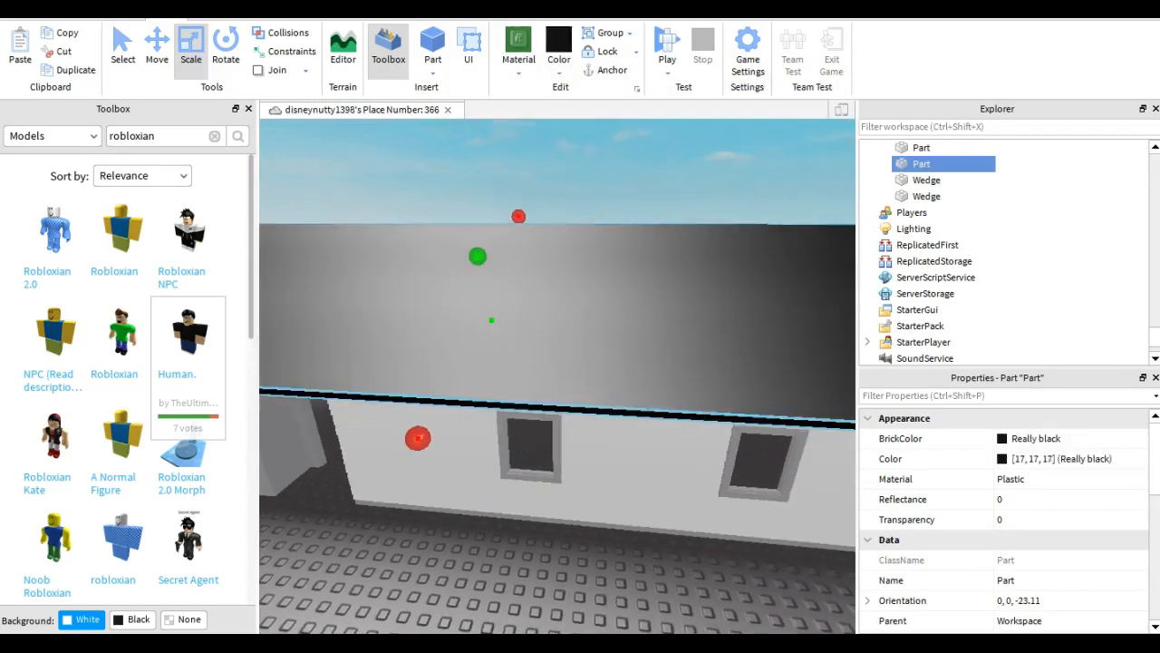
{"action": "left_click", "coordinate": [519, 63]}
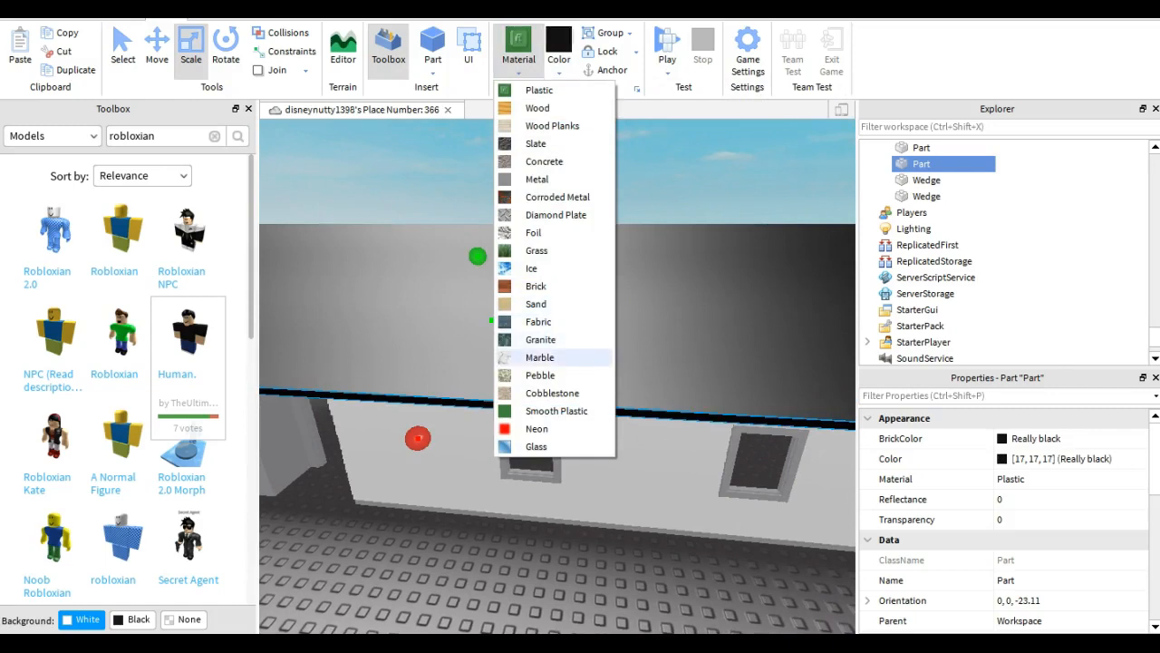
{"action": "left_click", "coordinate": [540, 375]}
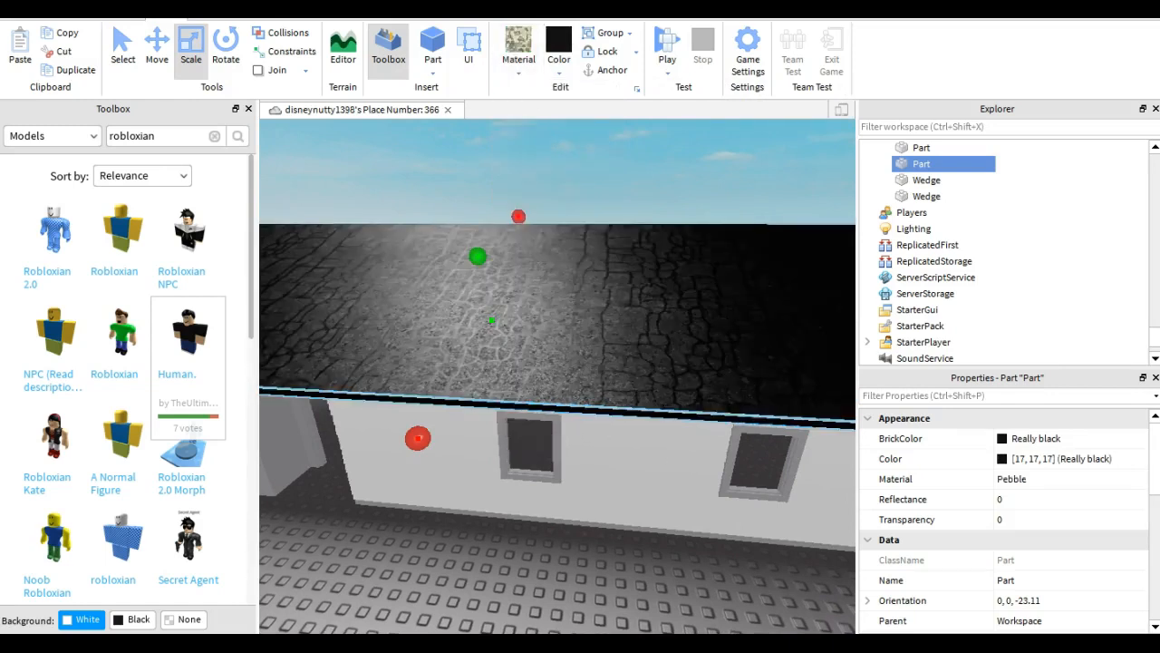
{"action": "left_click", "coordinate": [519, 64]}
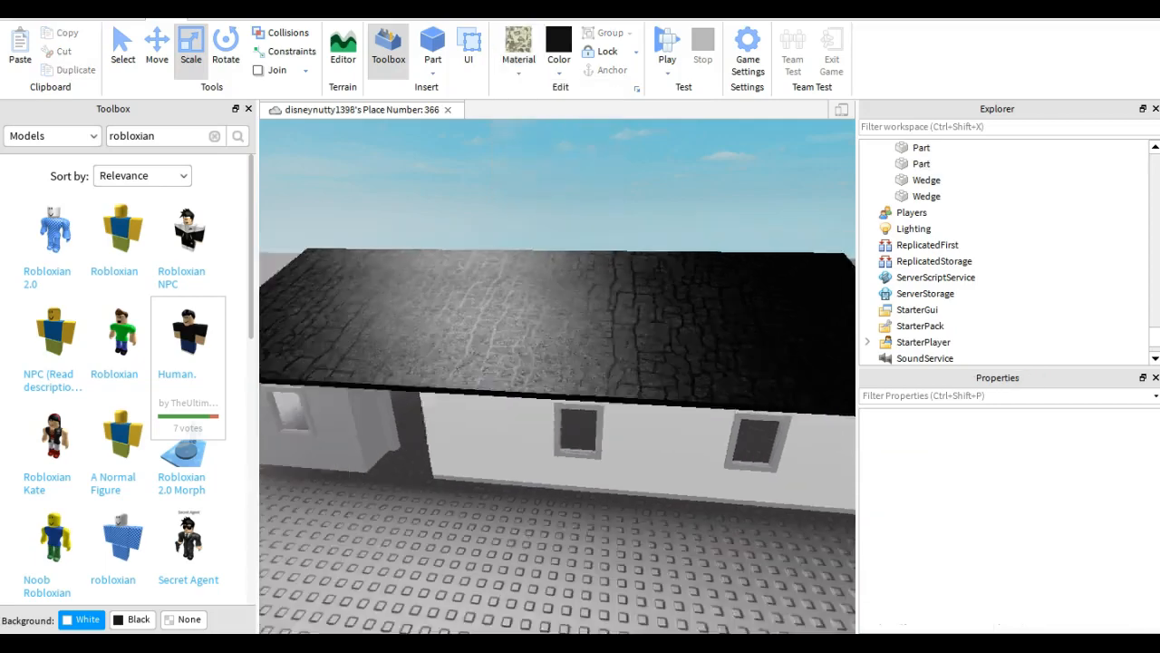
Duplicate the black pebble panel and rotate the copy toward the angle of the opposite roof slope
{"action": "right_click_drag", "start_coordinate": [557, 376], "coordinate": [508, 408]}
{"action": "key", "text": "w"}
{"action": "key", "text": "e"}
{"action": "left_click", "coordinate": [499, 399]}
{"action": "key", "text": "q"}
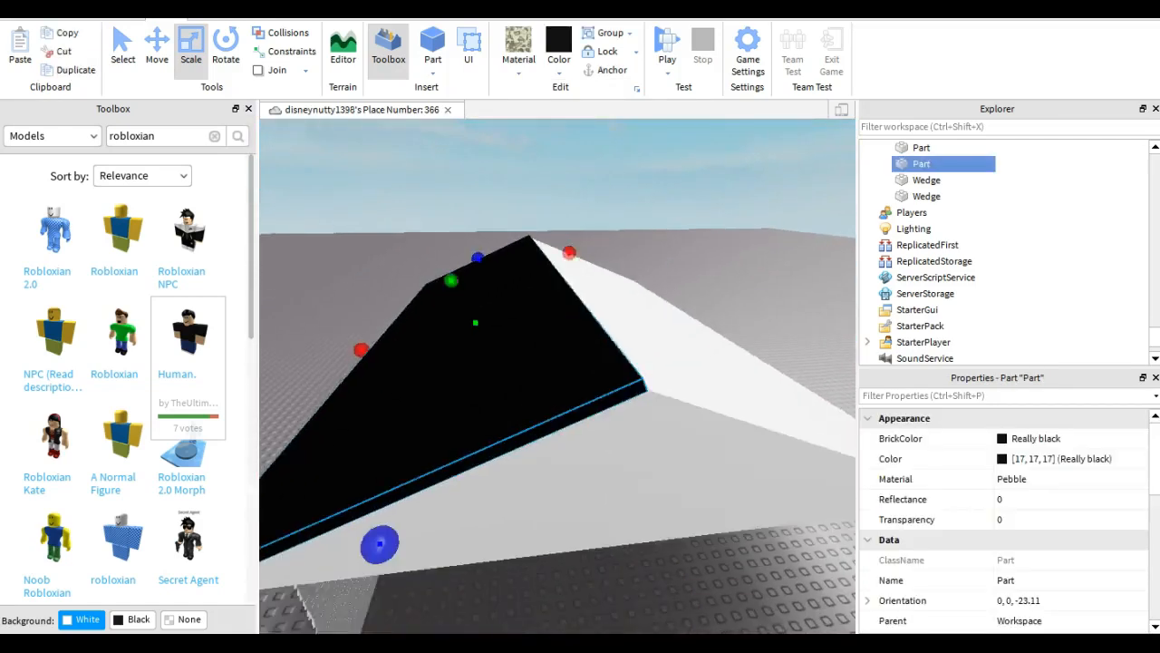
{"action": "left_click", "coordinate": [69, 70]}
{"action": "left_click", "coordinate": [226, 47]}
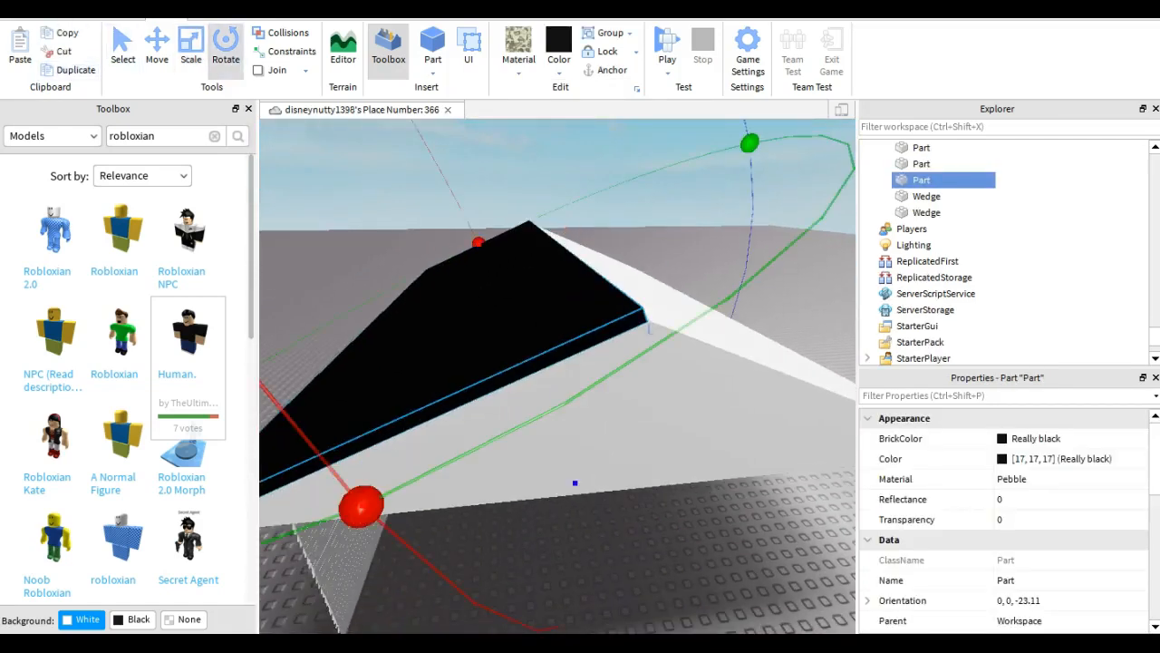
{"action": "key", "text": "s"}
{"action": "key", "text": "e"}
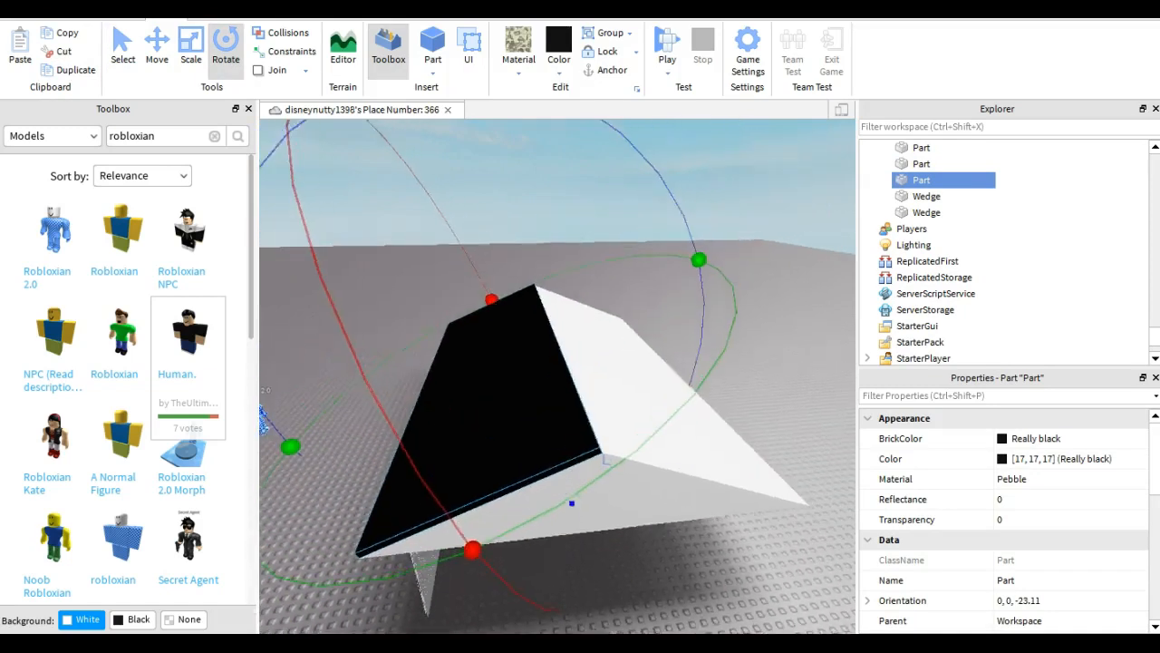
{"action": "key", "text": "q"}
{"action": "left_click_drag", "start_coordinate": [336, 161], "coordinate": [444, 148]}
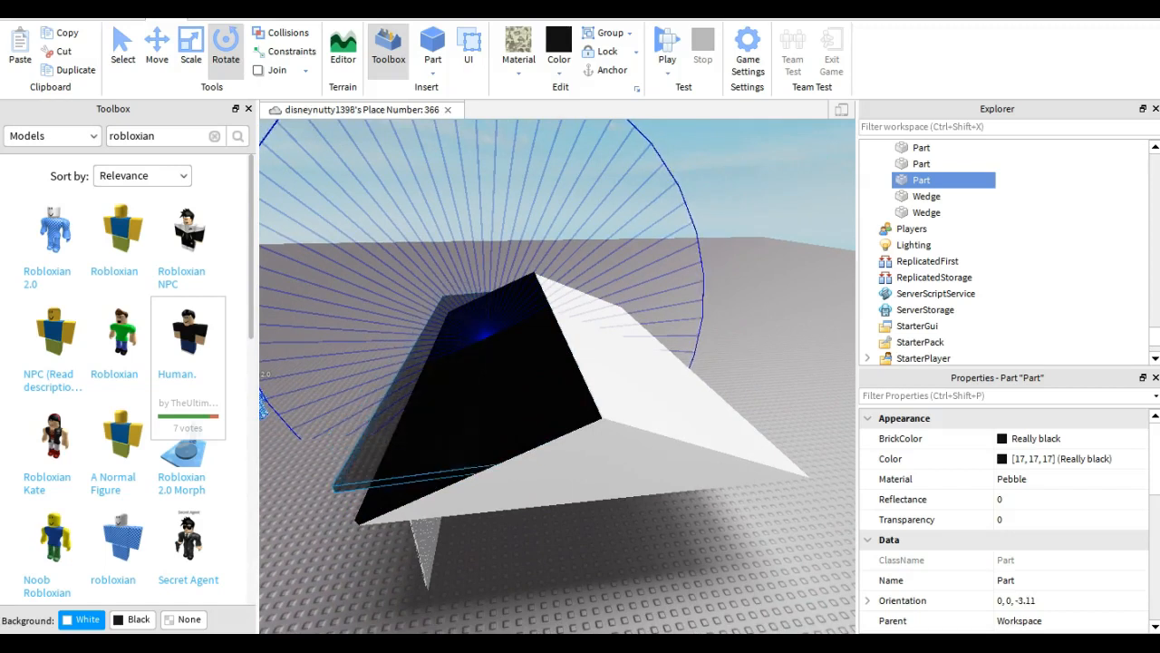
{"action": "left_click_drag", "start_coordinate": [475, 148], "coordinate": [478, 148]}
Place the copied panel on the back slope at orientation 0, 0, 22.38 and shift it lengthwise toward the gable end
{"action": "left_click_drag", "start_coordinate": [426, 399], "coordinate": [479, 387]}
{"action": "key", "text": "d"}
{"action": "key", "text": "a"}
{"action": "right_click_drag", "start_coordinate": [558, 474], "coordinate": [435, 408]}
{"action": "key", "text": "w"}
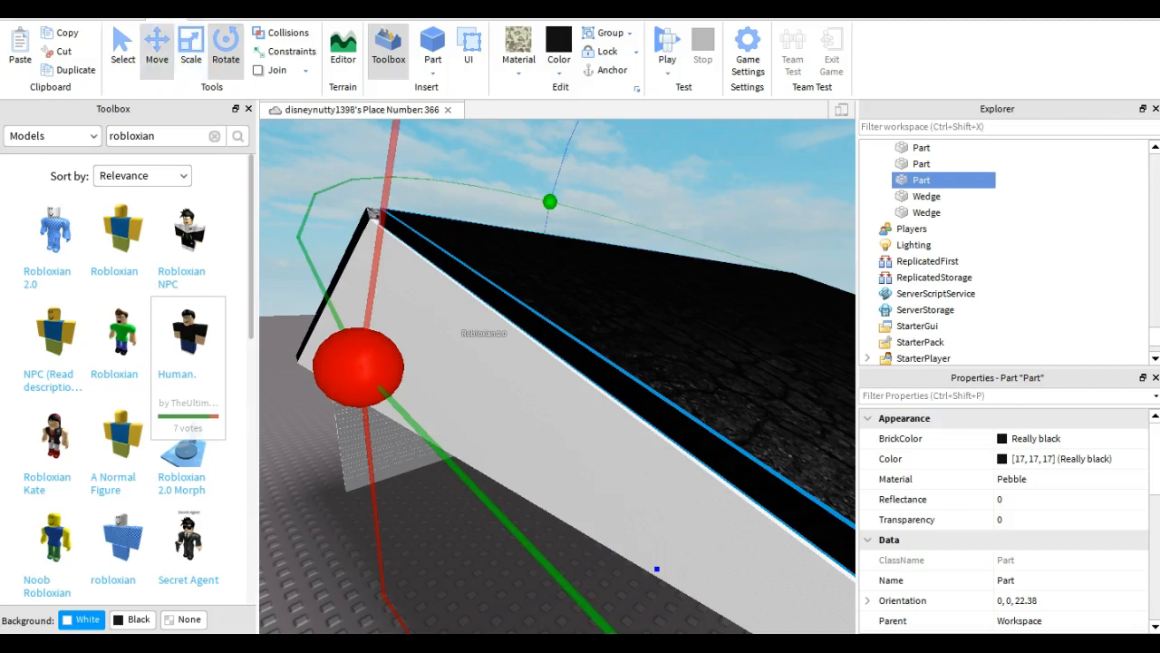
{"action": "key", "text": "ctrl+2"}
{"action": "left_click_drag", "start_coordinate": [404, 361], "coordinate": [390, 362]}
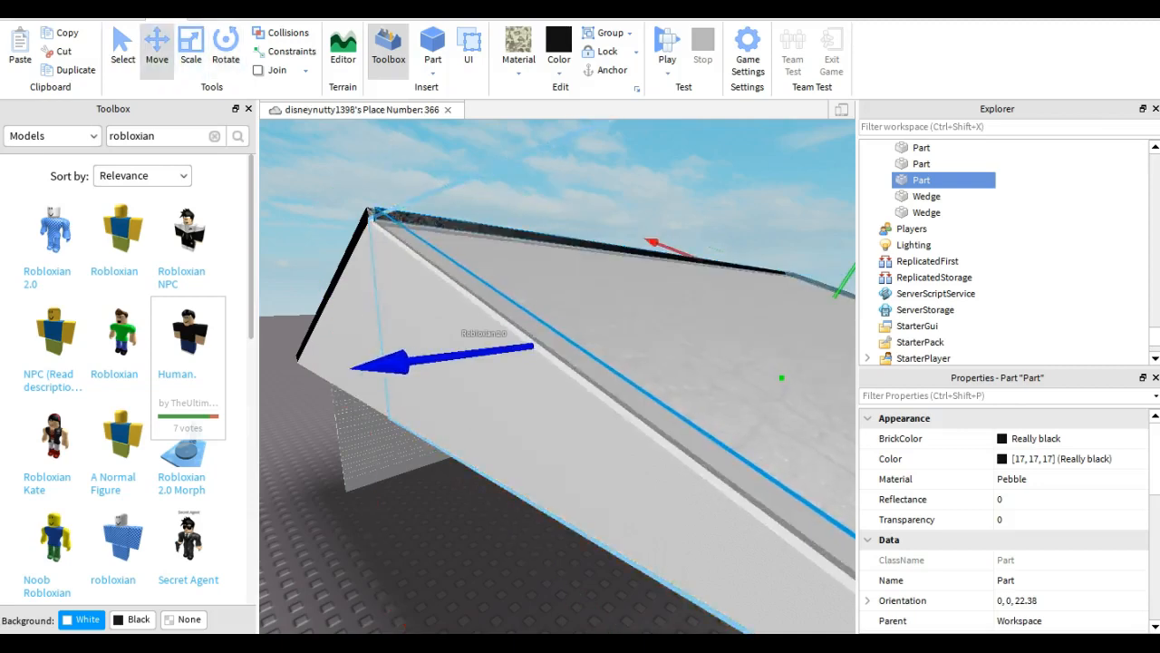
Scale the back panel's end slightly outward to the gable edge
{"action": "key", "text": "d"}
{"action": "right_click_drag", "start_coordinate": [389, 362], "coordinate": [327, 361]}
{"action": "key", "text": "d"}
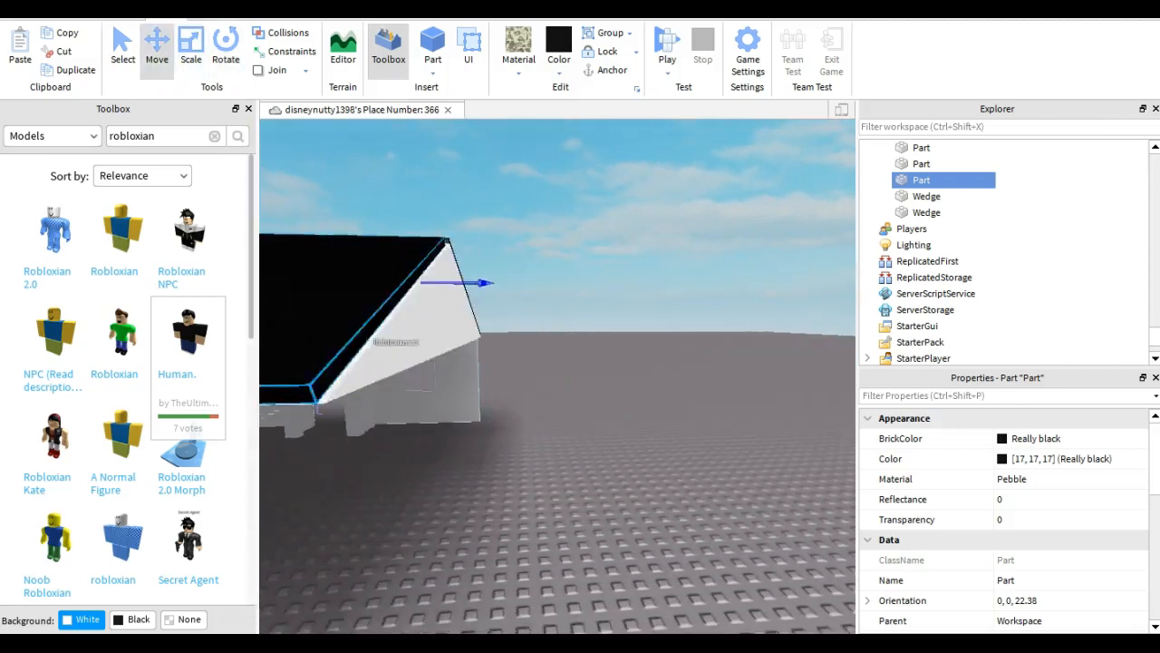
{"action": "key", "text": "e"}
{"action": "key", "text": "q"}
{"action": "key", "text": "a"}
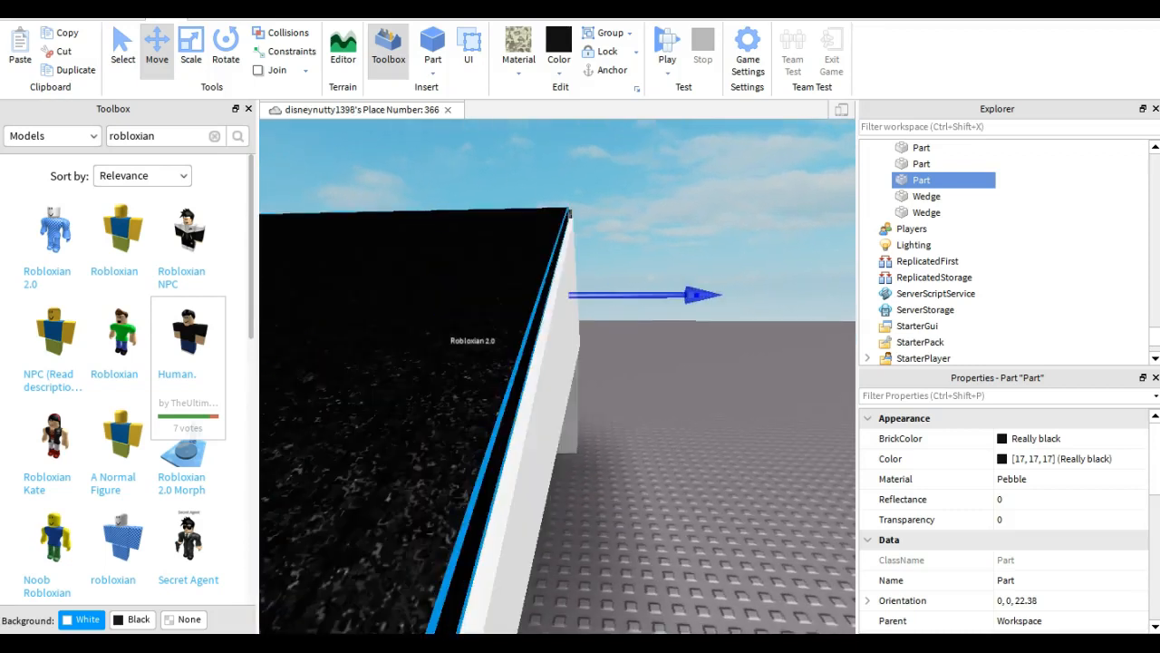
{"action": "key", "text": "ctrl+3"}
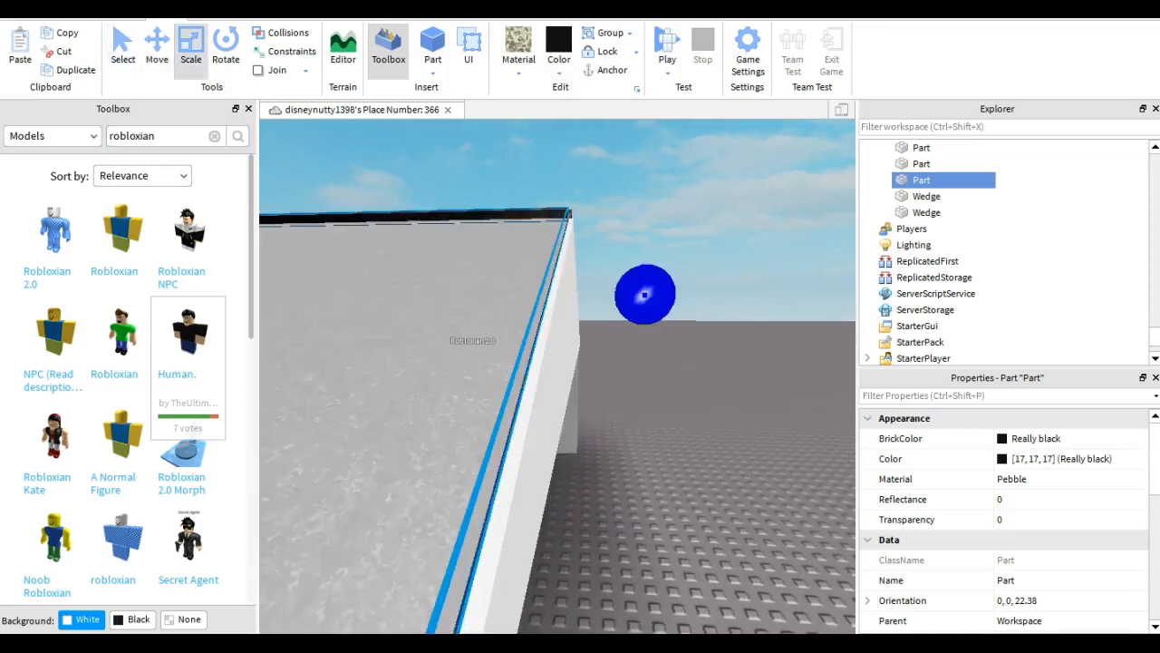
{"action": "mouse_move", "coordinate": [653, 295]}
{"action": "left_mouse_down"}
{"action": "mouse_move", "coordinate": [665, 295]}
{"action": "mouse_move", "coordinate": [635, 294]}
{"action": "mouse_move", "coordinate": [655, 295]}
{"action": "left_mouse_up"}
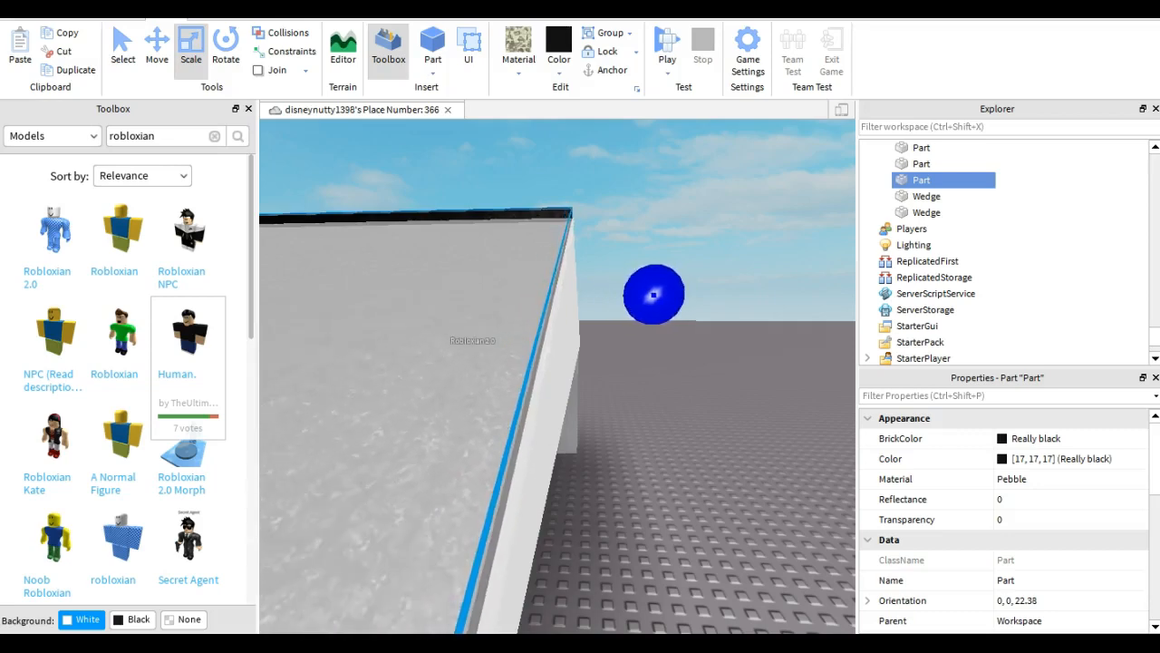
Stretch the back wedge lengthwise well past the gable end beside the small windowed room
{"action": "key", "text": "e"}
{"action": "right_click_drag", "start_coordinate": [655, 295], "coordinate": [580, 281]}
{"action": "key", "text": "s"}
{"action": "left_click", "coordinate": [571, 295]}
{"action": "left_click_drag", "start_coordinate": [415, 287], "coordinate": [390, 414]}
{"action": "key", "text": "s"}
{"action": "key", "text": "a"}
{"action": "right_click_drag", "start_coordinate": [389, 413], "coordinate": [299, 399]}
{"action": "key", "text": "d"}
{"action": "key", "text": "s"}
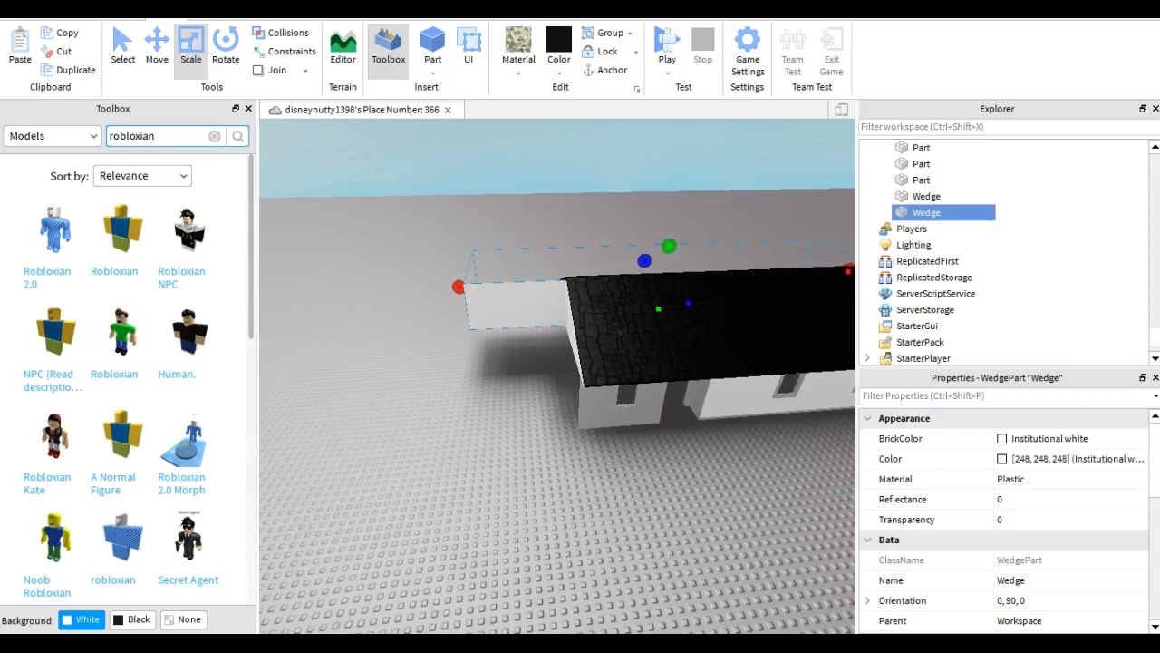
Search the model library for "car" and place the Chevy Camaro SS beside the house in front of the extended wedge
{"action": "type", "text": "car"}
{"action": "key", "text": "Return"}
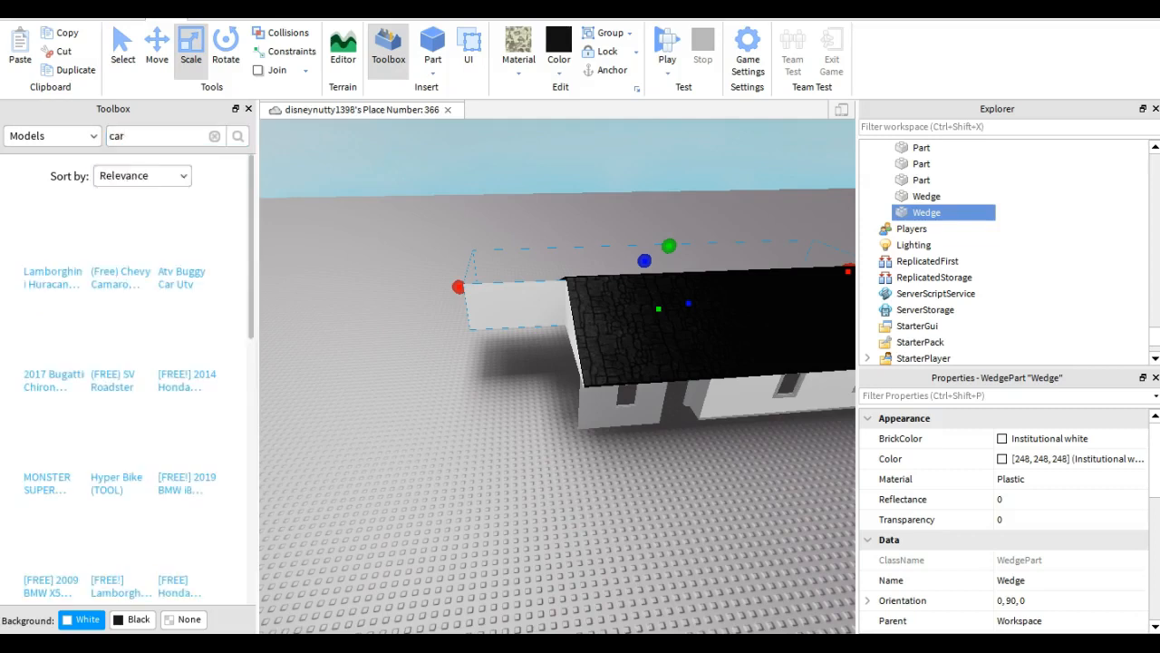
{"action": "left_click", "coordinate": [120, 234]}
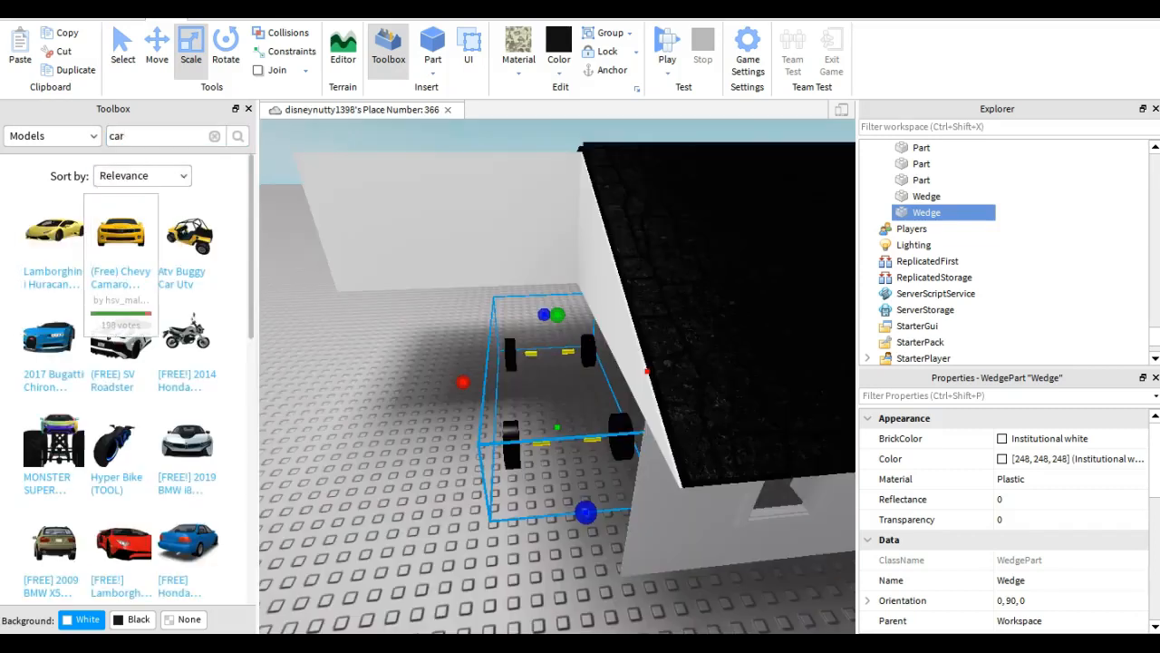
{"action": "left_click_drag", "start_coordinate": [509, 442], "coordinate": [495, 426]}
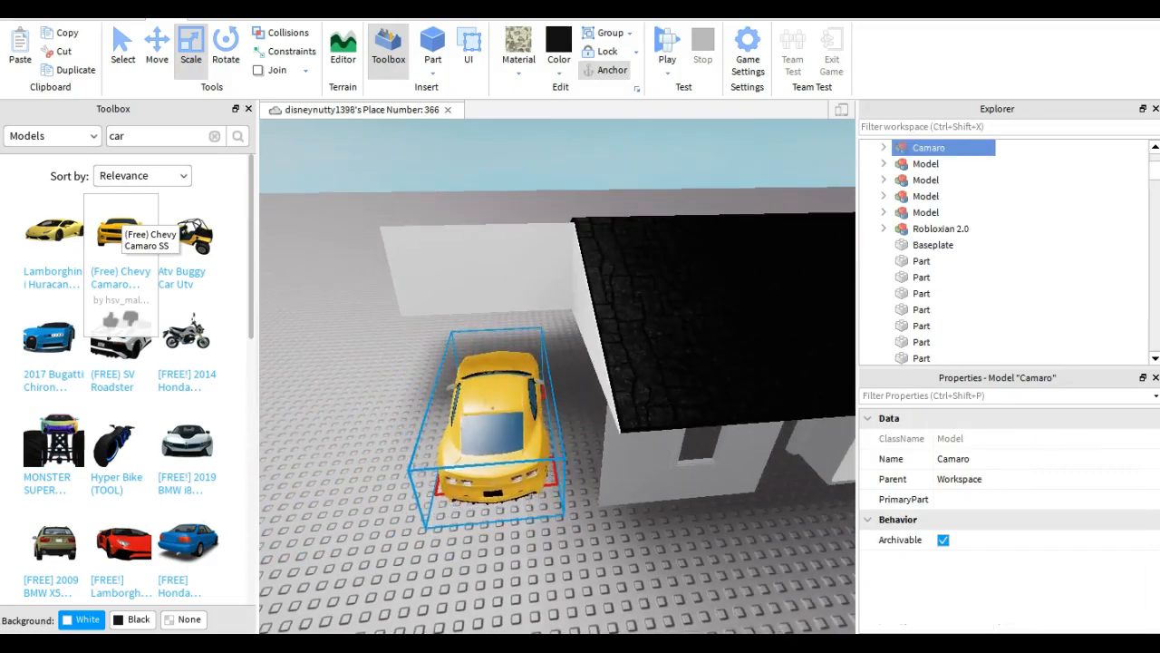
Extend the back slope's black pebble panel lengthwise to cover the stretched white wedge
{"action": "right_click_drag", "start_coordinate": [495, 426], "coordinate": [499, 399]}
{"action": "left_click", "coordinate": [471, 301]}
{"action": "right_click_drag", "start_coordinate": [471, 301], "coordinate": [308, 371]}
{"action": "scroll", "coordinate": [557, 376], "scroll_direction": "up", "scroll_amount": 1}
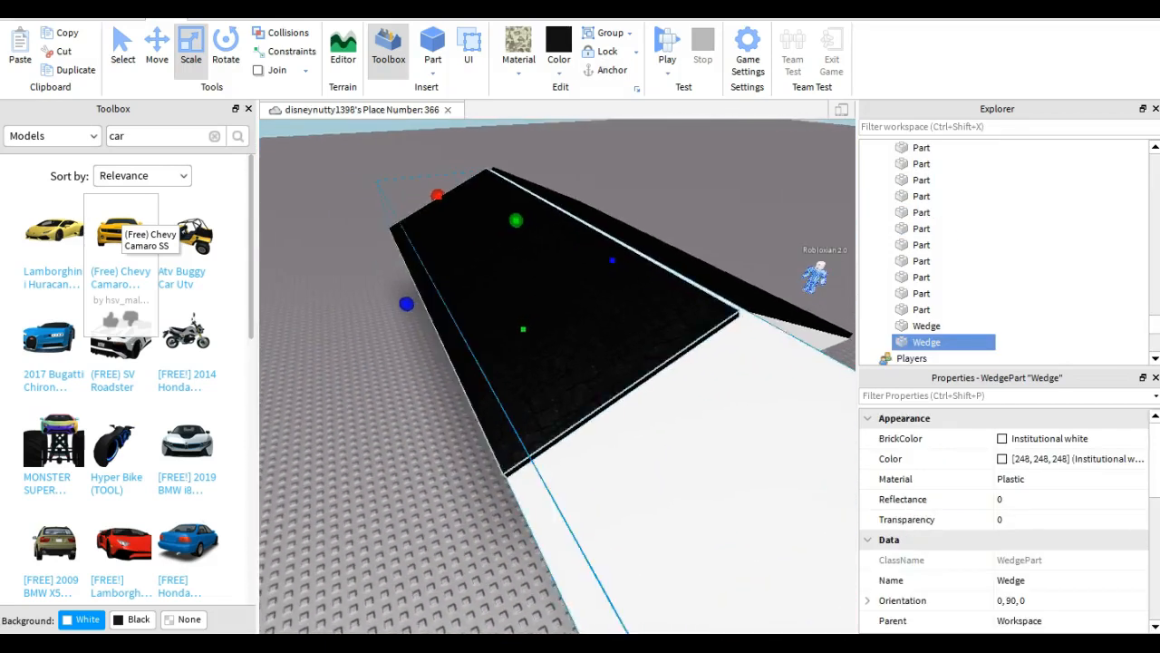
{"action": "left_click", "coordinate": [572, 317]}
{"action": "right_click_drag", "start_coordinate": [646, 381], "coordinate": [645, 412]}
{"action": "left_click_drag", "start_coordinate": [680, 381], "coordinate": [842, 441]}
{"action": "key", "text": "w"}
{"action": "right_click_drag", "start_coordinate": [841, 441], "coordinate": [667, 395]}
{"action": "key", "text": "s"}
{"action": "left_click", "coordinate": [797, 417]}
Move the Camaro away from the extended wedge to open ground in front of the house's windows
{"action": "key", "text": "s"}
{"action": "key", "text": "d"}
{"action": "key", "text": "s"}
{"action": "key", "text": "a"}
{"action": "key", "text": "w"}
{"action": "key", "text": "s"}
{"action": "left_click_drag", "start_coordinate": [660, 415], "coordinate": [580, 539]}
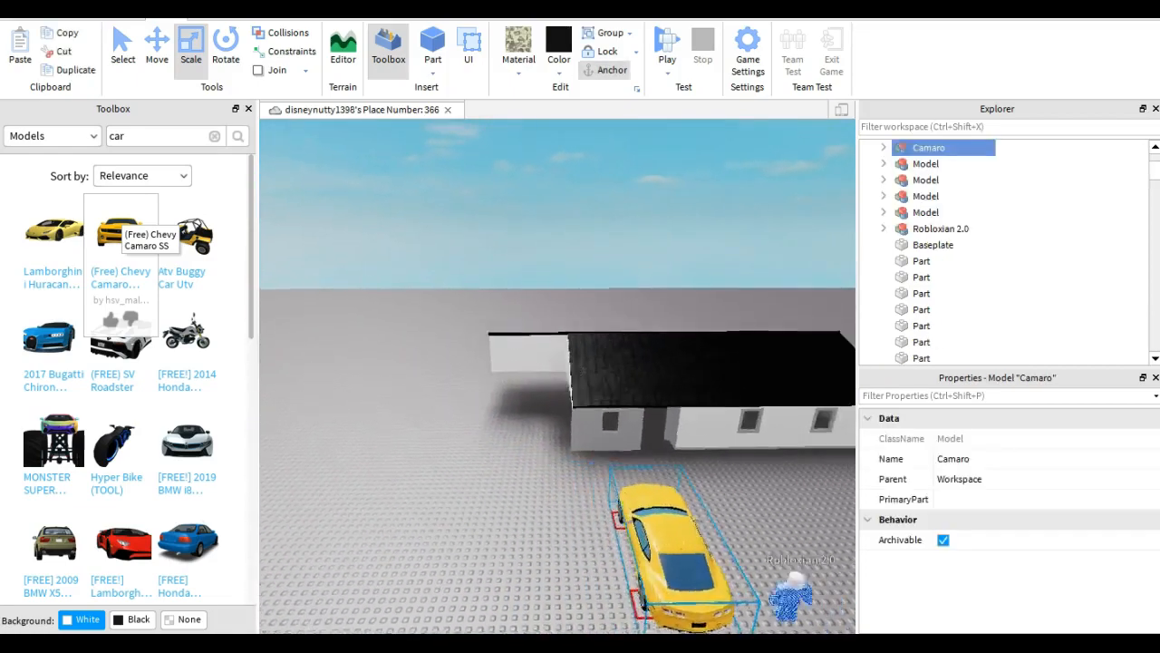
{"action": "key", "text": "s"}
{"action": "key", "text": "d"}
{"action": "left_click_drag", "start_coordinate": [676, 549], "coordinate": [772, 514]}
{"action": "left_click", "coordinate": [635, 507]}
Nudge the back slope's black pebble panel slightly where it meets the other panel at the roof ridge
{"action": "key", "text": "w"}
{"action": "mouse_move", "coordinate": [634, 490]}
{"action": "right_mouse_down"}
{"action": "mouse_move", "coordinate": [675, 508]}
{"action": "mouse_move", "coordinate": [644, 490]}
{"action": "mouse_move", "coordinate": [517, 488]}
{"action": "mouse_move", "coordinate": [581, 453]}
{"action": "mouse_move", "coordinate": [544, 444]}
{"action": "mouse_move", "coordinate": [598, 435]}
{"action": "mouse_move", "coordinate": [653, 462]}
{"action": "mouse_move", "coordinate": [621, 480]}
{"action": "right_mouse_up"}
{"action": "key", "text": "s"}
{"action": "key", "text": "e"}
{"action": "key", "text": "w"}
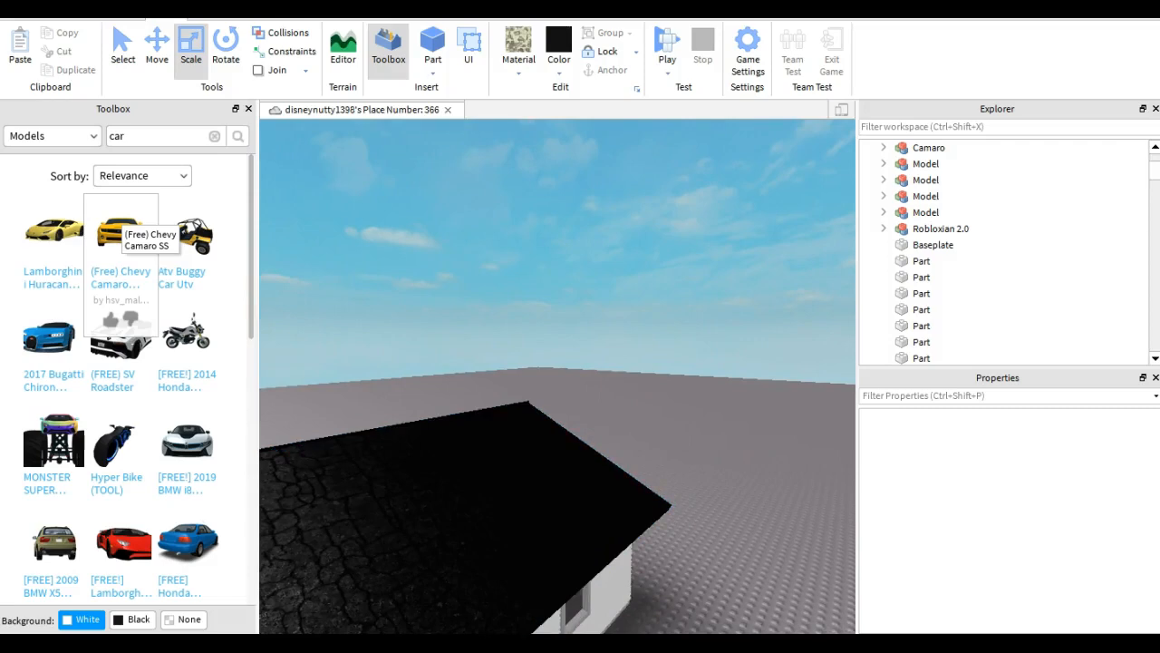
{"action": "key", "text": "w"}
{"action": "right_click_drag", "start_coordinate": [621, 480], "coordinate": [562, 453]}
{"action": "key", "text": "s"}
{"action": "key", "text": "d"}
{"action": "right_click_drag", "start_coordinate": [544, 389], "coordinate": [517, 395]}
{"action": "key", "text": "e"}
{"action": "key", "text": "s"}
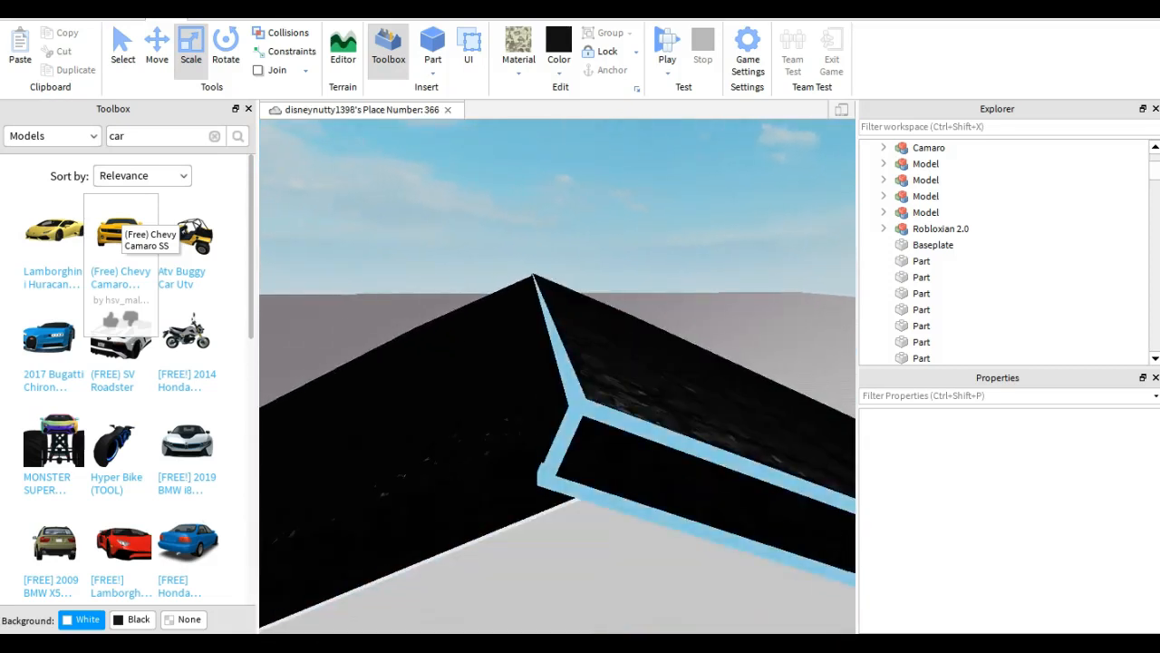
{"action": "left_click", "coordinate": [626, 453]}
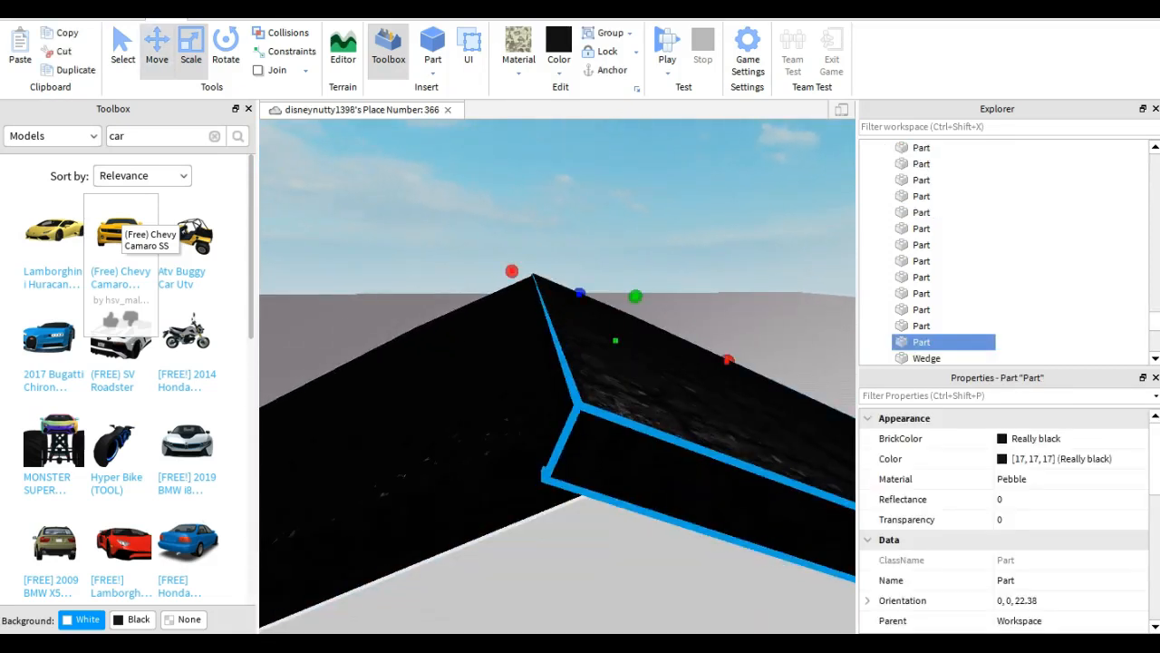
{"action": "mouse_move", "coordinate": [655, 254]}
{"action": "left_mouse_down"}
{"action": "mouse_move", "coordinate": [649, 267]}
{"action": "mouse_move", "coordinate": [651, 251]}
{"action": "left_mouse_up"}
{"action": "left_click", "coordinate": [670, 209]}
Scale the black roof panel slightly at the ridge to refine the joint between the slopes
{"action": "key", "text": "s"}
{"action": "mouse_move", "coordinate": [671, 272]}
{"action": "right_mouse_down"}
{"action": "mouse_move", "coordinate": [666, 235]}
{"action": "mouse_move", "coordinate": [658, 258]}
{"action": "right_mouse_up"}
{"action": "key", "text": "d"}
{"action": "key", "text": "w"}
{"action": "key", "text": "e"}
{"action": "right_click_drag", "start_coordinate": [590, 272], "coordinate": [580, 322]}
{"action": "left_click", "coordinate": [562, 326]}
{"action": "key", "text": "ctrl+3"}
{"action": "left_click_drag", "start_coordinate": [645, 257], "coordinate": [646, 259]}
{"action": "left_click", "coordinate": [676, 277]}
Inspect the black panels along the front slope, the ridge and the extended gable end
{"action": "scroll", "coordinate": [675, 276], "scroll_direction": "down", "scroll_amount": 4}
{"action": "right_click_drag", "start_coordinate": [675, 276], "coordinate": [789, 258]}
{"action": "key", "text": "a"}
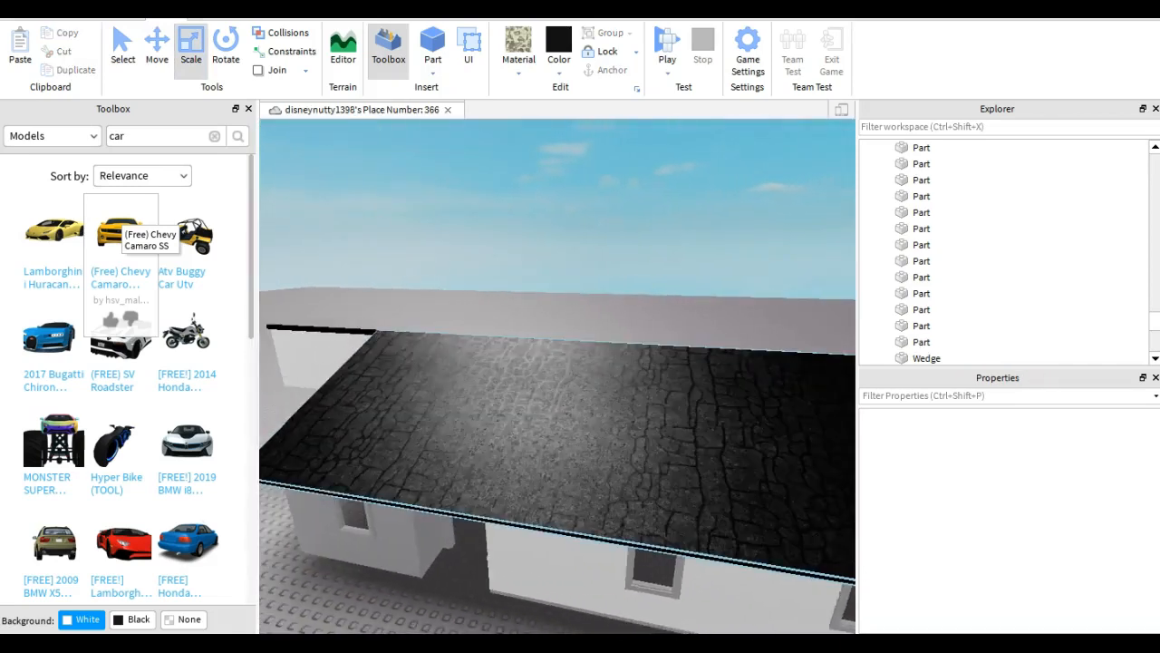
{"action": "key", "text": "d"}
{"action": "key", "text": "w"}
{"action": "right_click_drag", "start_coordinate": [580, 380], "coordinate": [408, 408]}
{"action": "key", "text": "a"}
{"action": "key", "text": "s"}
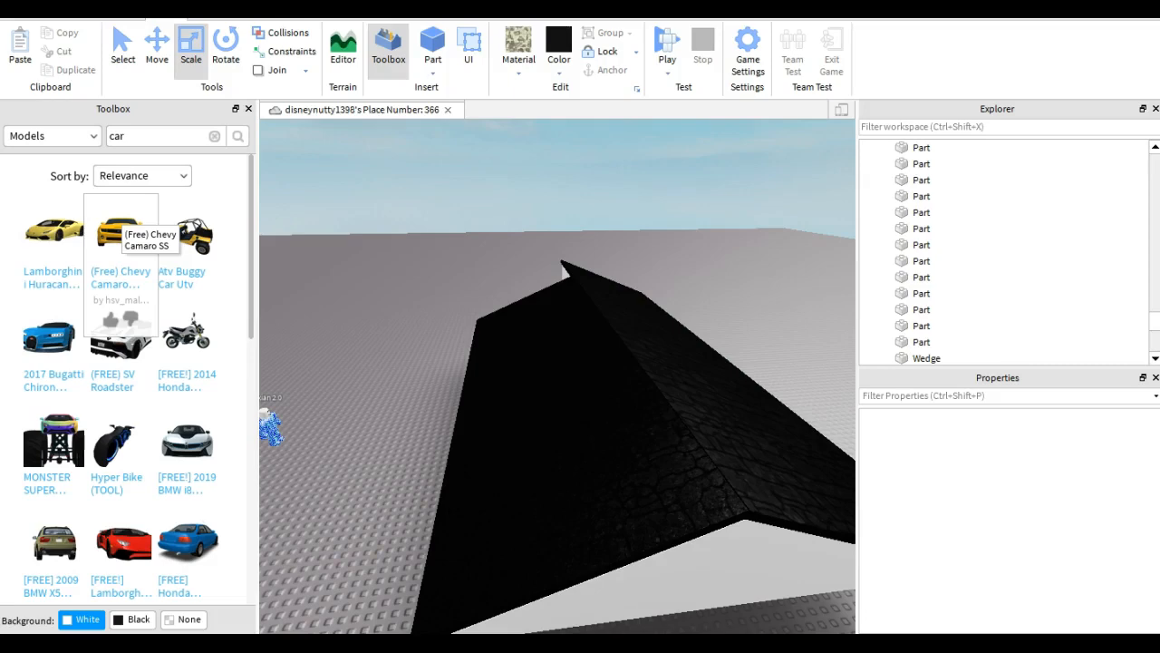
Insert a new block part on the ground beneath the extended gable end
{"action": "key", "text": "s"}
{"action": "key", "text": "w"}
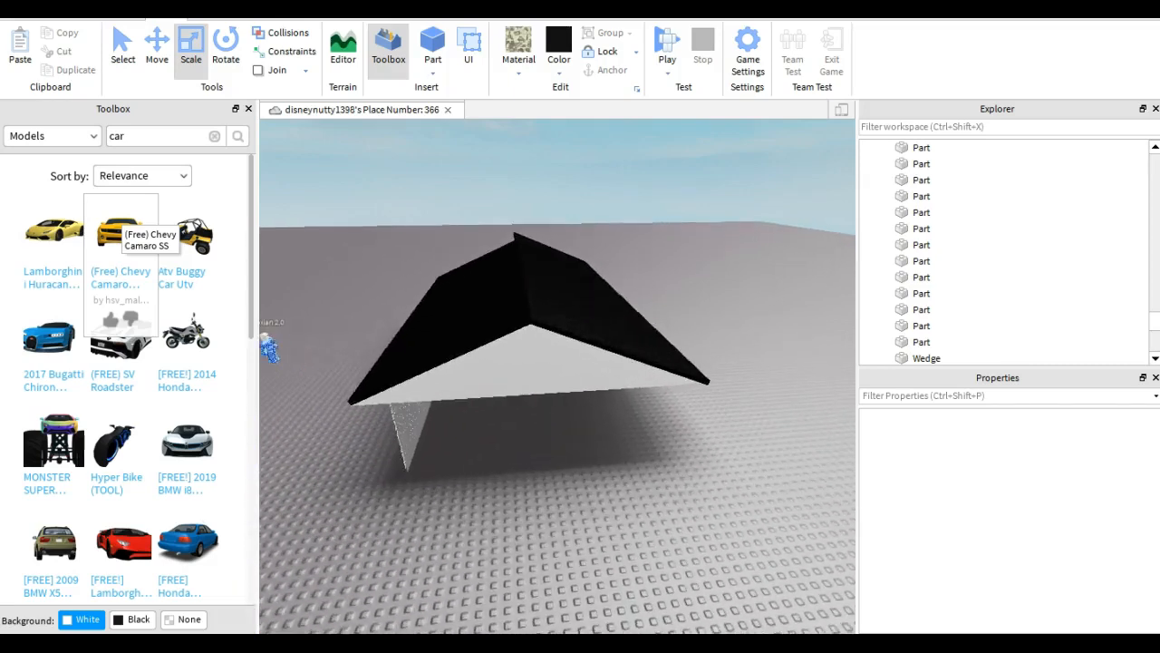
{"action": "key", "text": "w"}
{"action": "key", "text": "q"}
{"action": "key", "text": "w"}
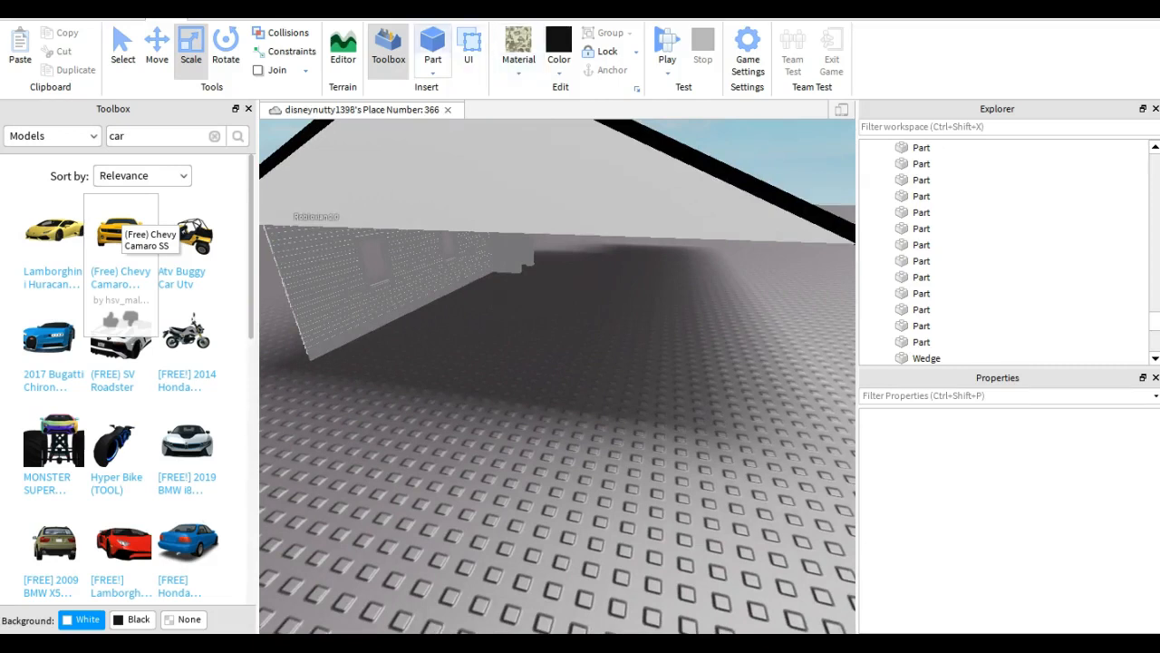
{"action": "left_click", "coordinate": [434, 46]}
{"action": "scroll", "coordinate": [560, 363], "scroll_direction": "up", "scroll_amount": 3}
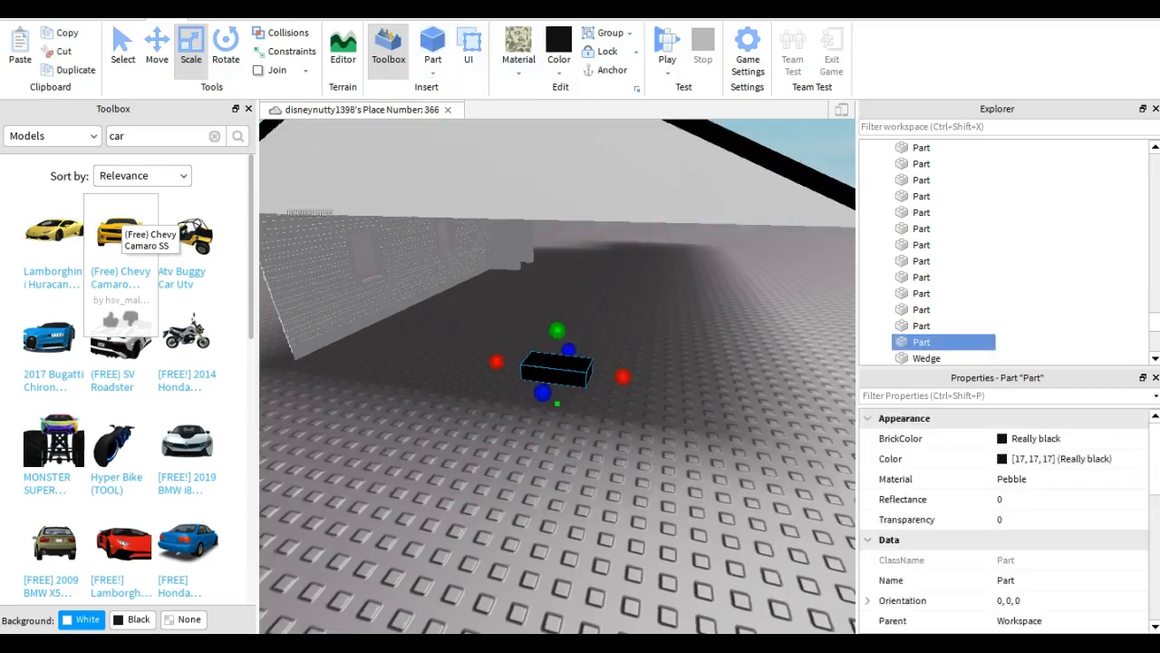
{"action": "left_click_drag", "start_coordinate": [562, 338], "coordinate": [587, 500]}
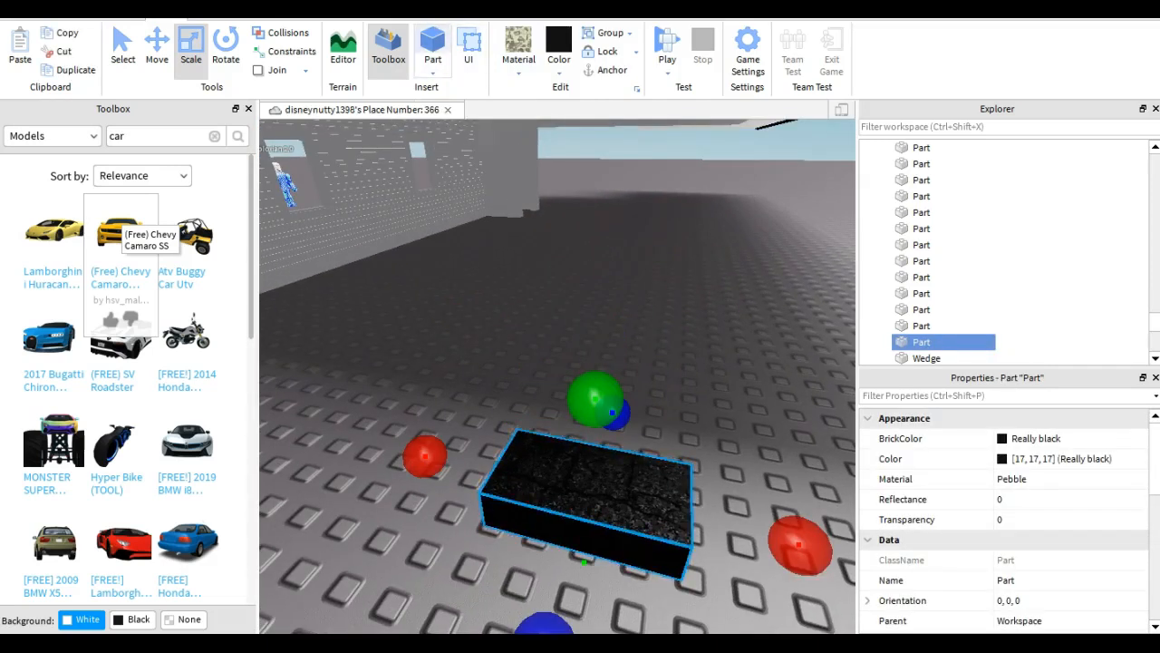
Set the new block's material to Slate
{"action": "left_click", "coordinate": [434, 71]}
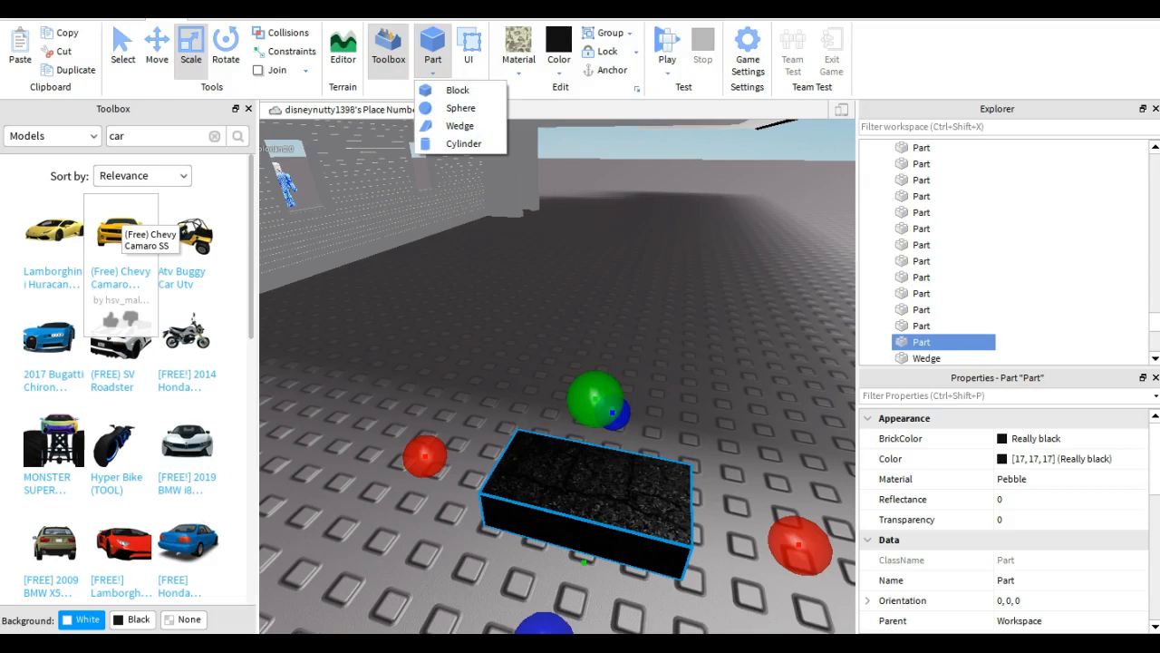
{"action": "left_click", "coordinate": [519, 59]}
{"action": "left_click", "coordinate": [544, 144]}
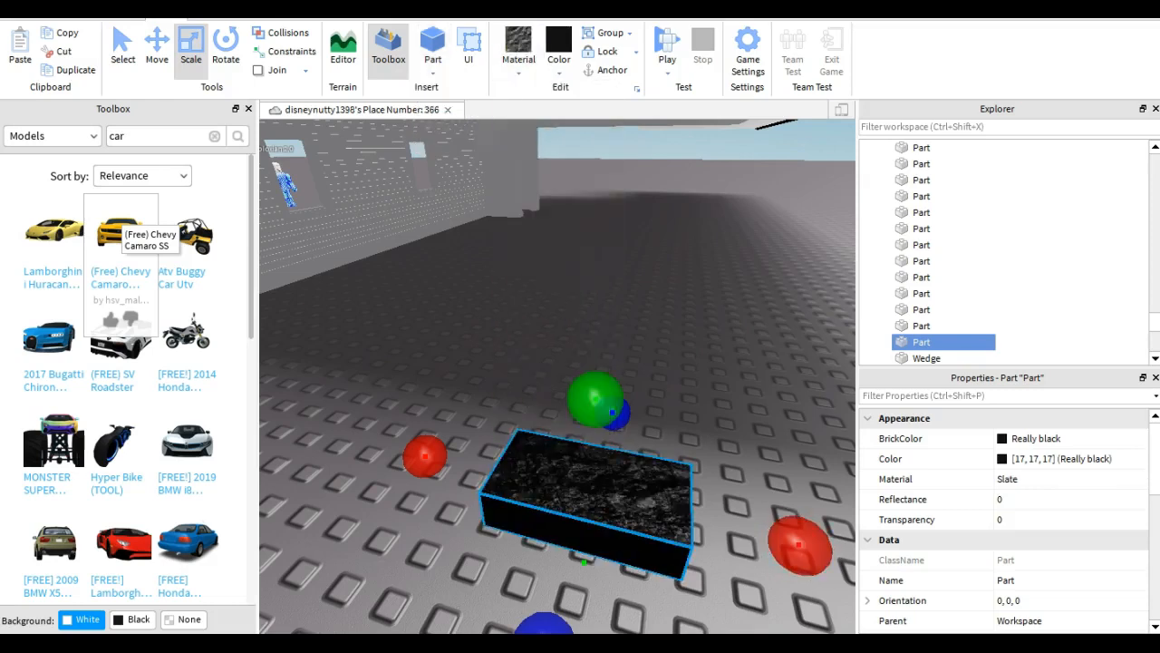
Scale the slate block into a thin upright slab, shorter in length and slightly taller
{"action": "left_click_drag", "start_coordinate": [616, 413], "coordinate": [597, 463]}
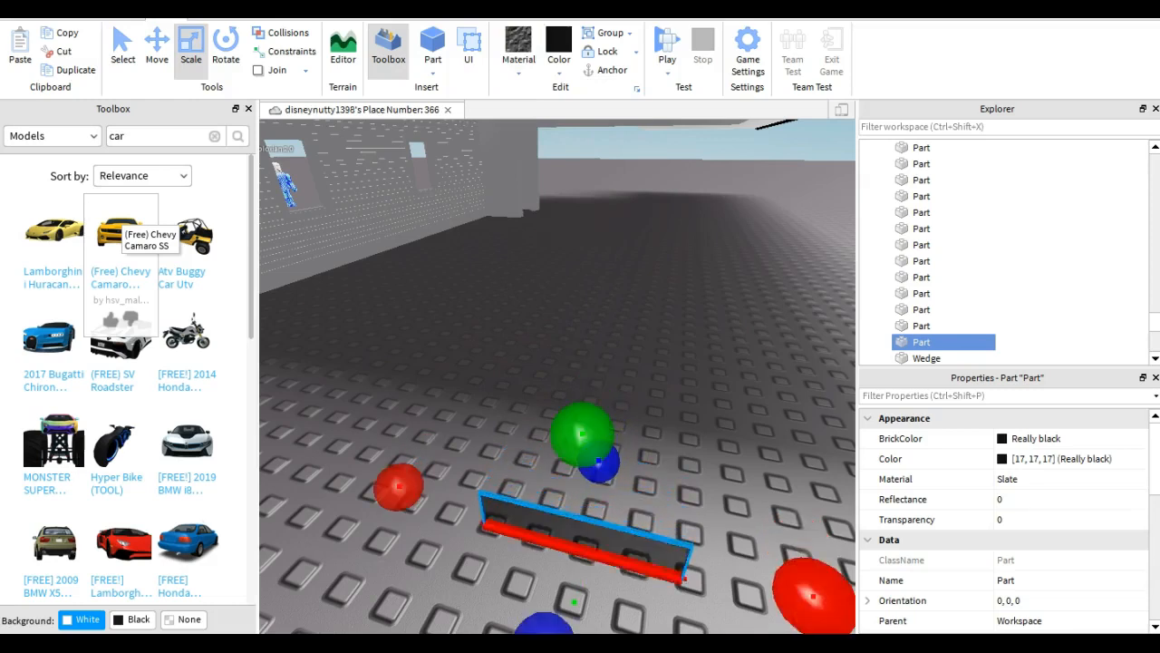
{"action": "left_click_drag", "start_coordinate": [822, 595], "coordinate": [655, 555]}
{"action": "right_click_drag", "start_coordinate": [655, 555], "coordinate": [603, 544]}
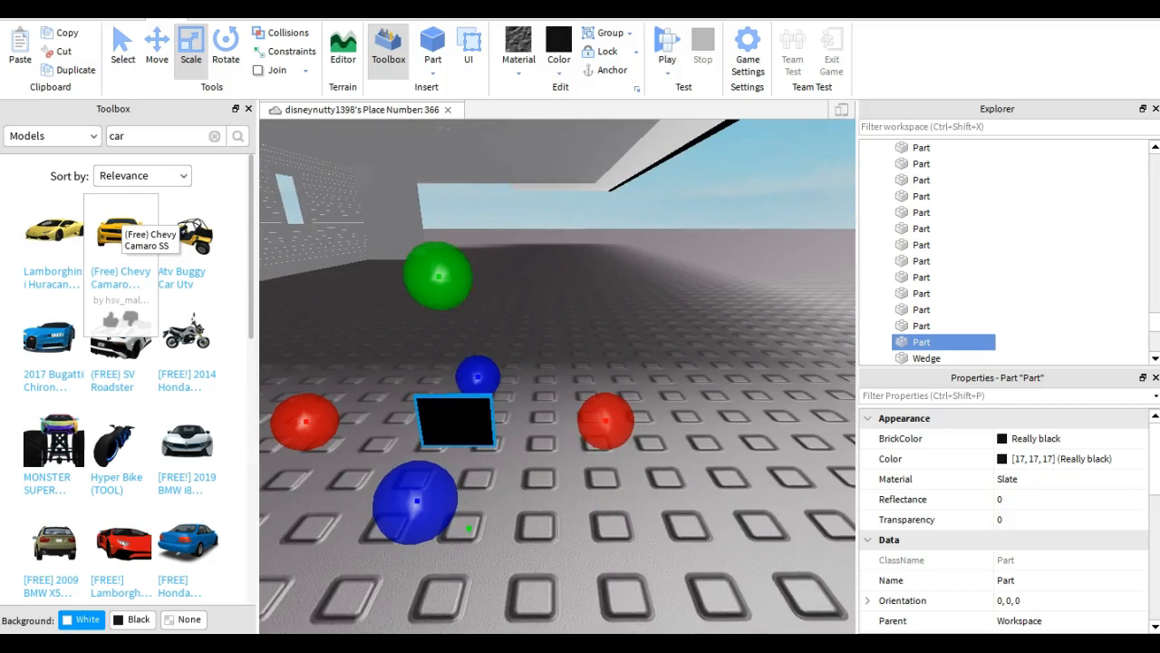
{"action": "left_click_drag", "start_coordinate": [440, 293], "coordinate": [438, 270]}
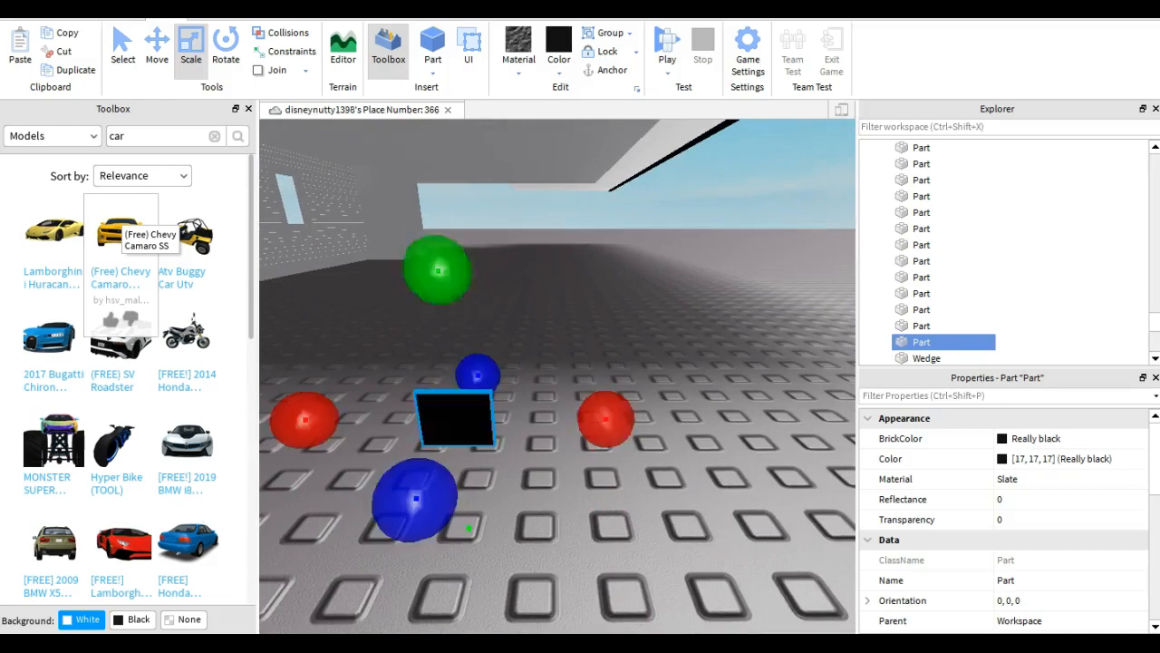
{"action": "left_click_drag", "start_coordinate": [606, 418], "coordinate": [642, 418]}
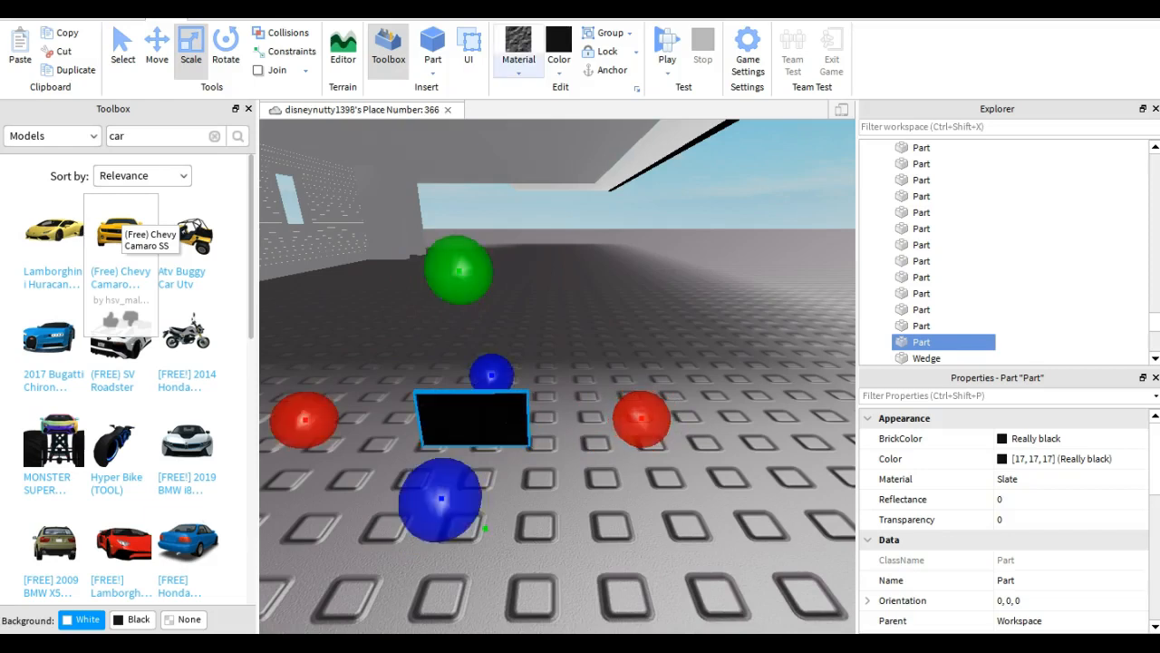
Color the slate slab Brick yellow and shift it sideways along the ground
{"action": "left_click", "coordinate": [558, 65]}
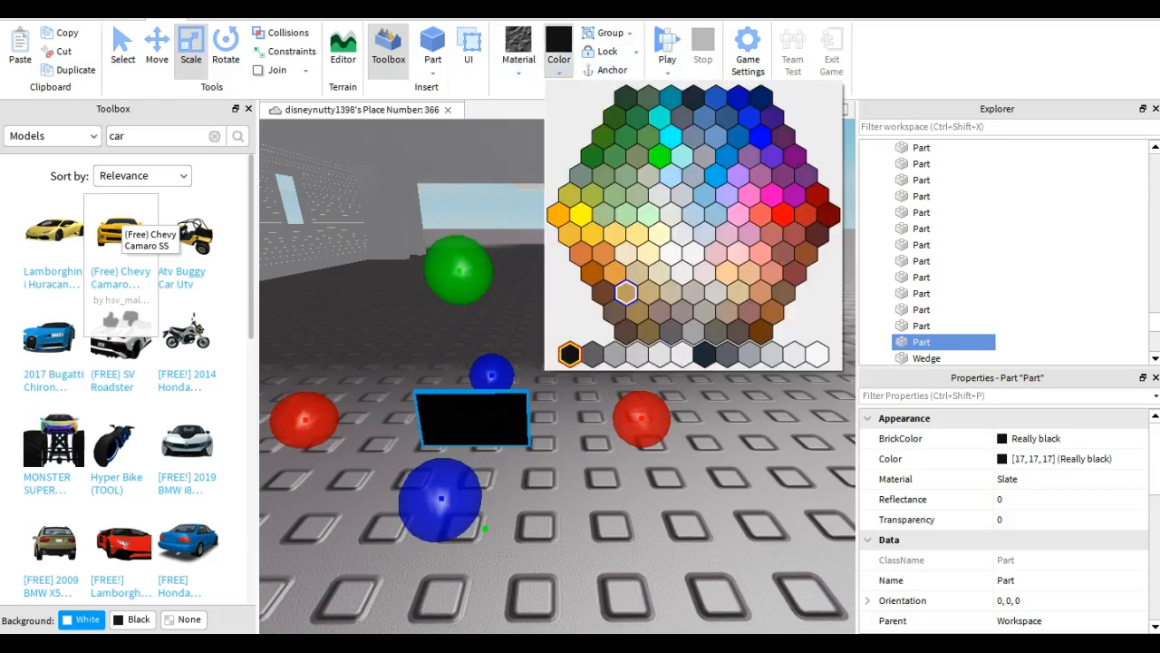
{"action": "left_click", "coordinate": [648, 254]}
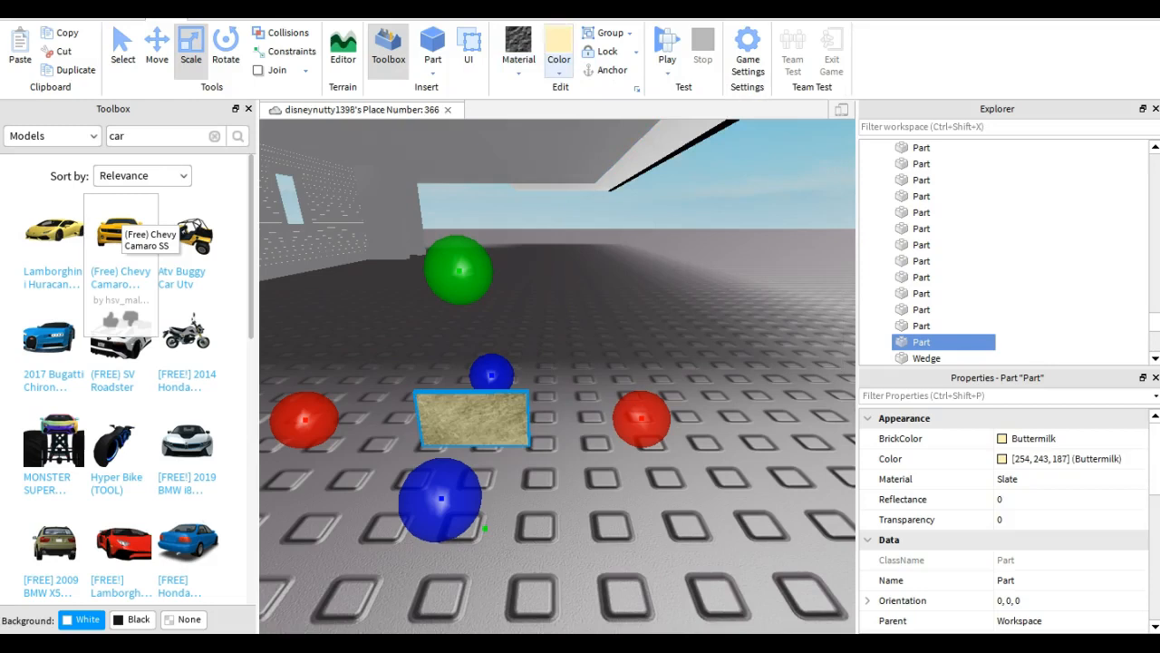
{"action": "left_click", "coordinate": [559, 65]}
{"action": "left_click", "coordinate": [738, 292]}
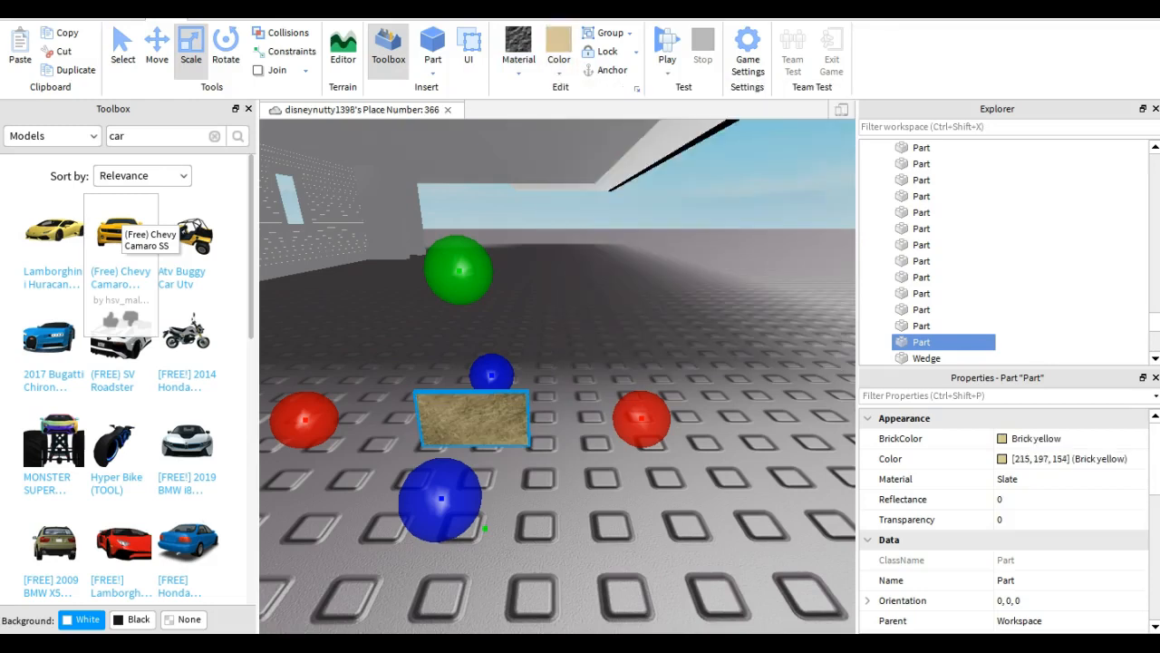
{"action": "left_click_drag", "start_coordinate": [487, 432], "coordinate": [549, 436]}
{"action": "left_click", "coordinate": [634, 399]}
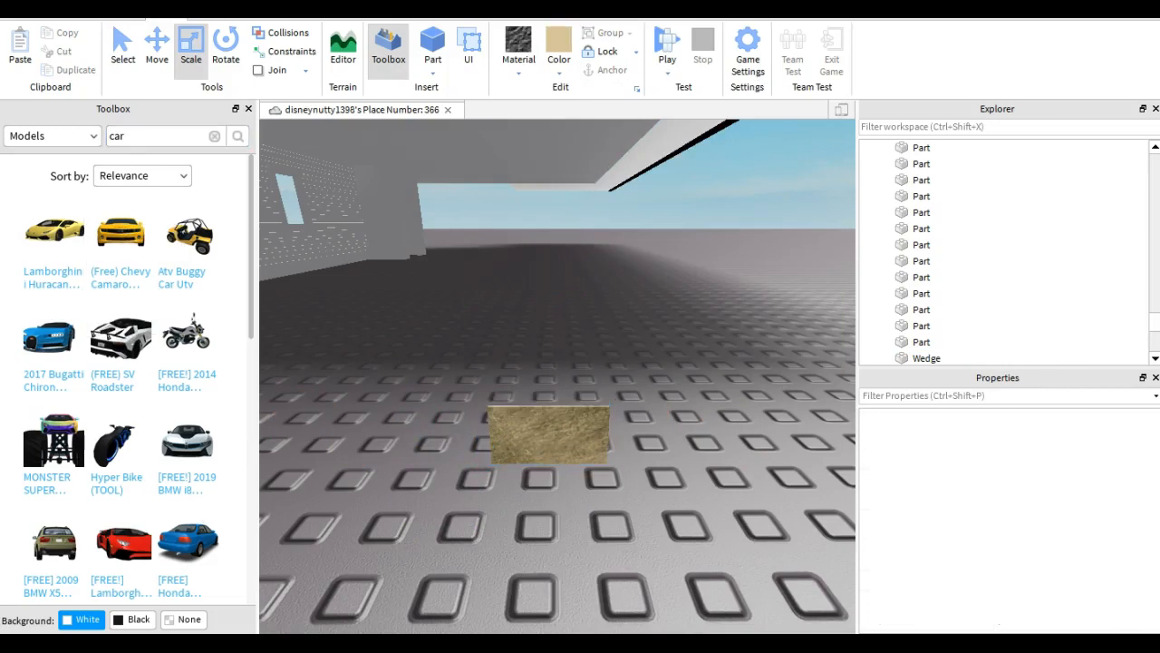
Browse the Toolbox's My Models collection for a model that suits the house
{"action": "left_click", "coordinate": [53, 136]}
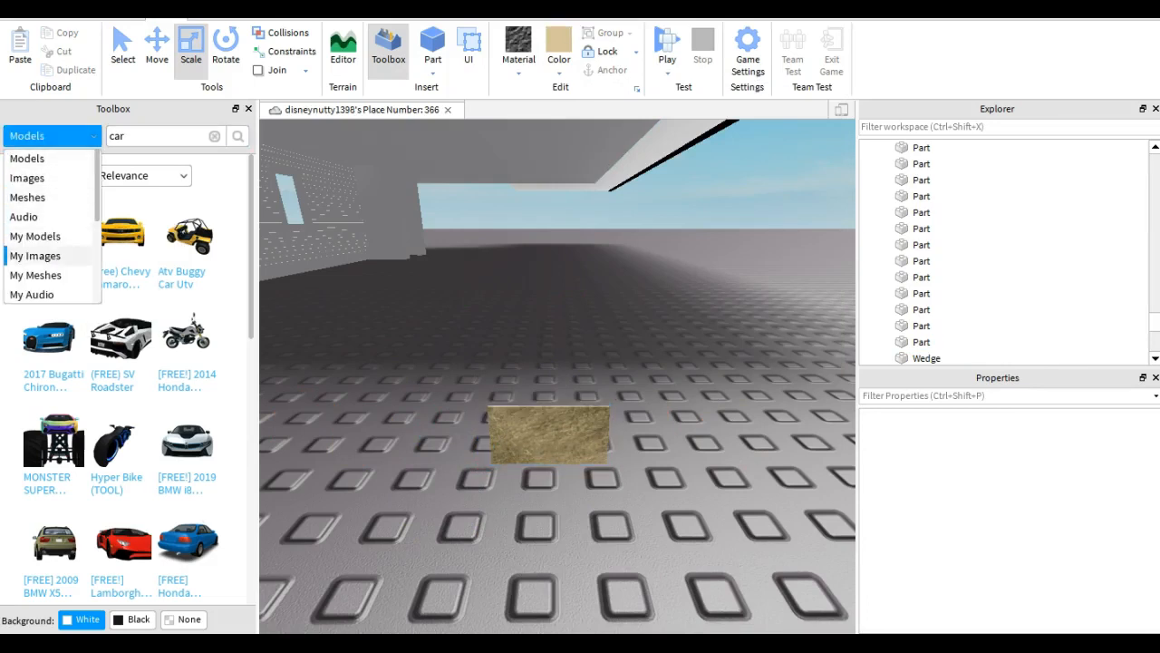
{"action": "left_click", "coordinate": [34, 236]}
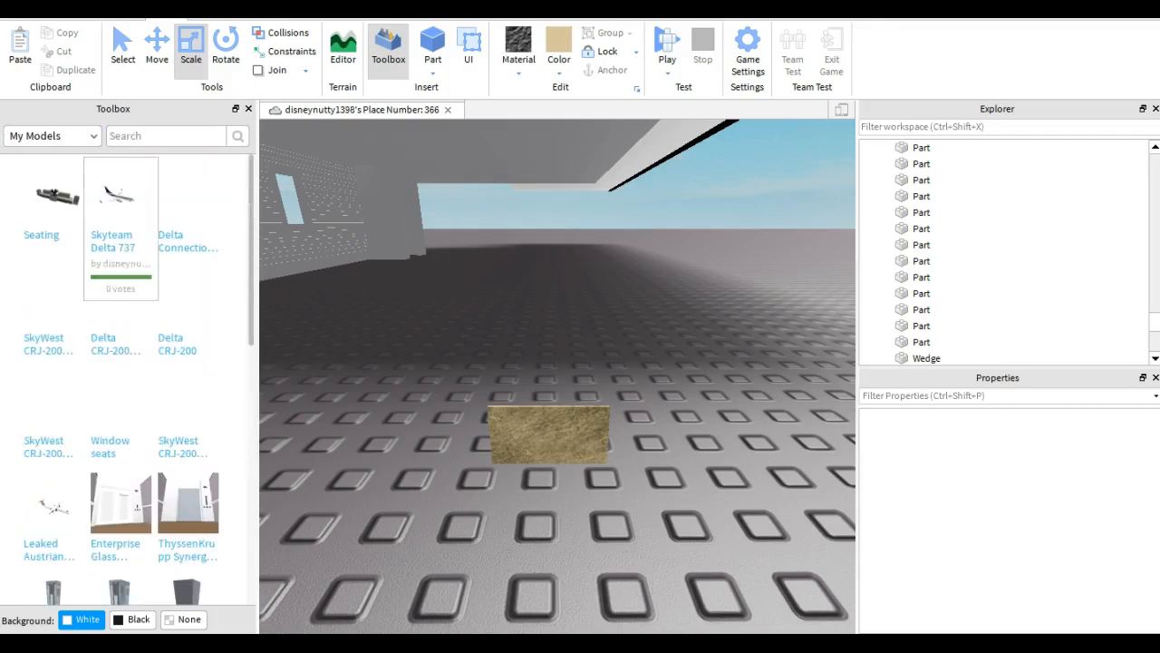
{"action": "scroll", "coordinate": [52, 481], "scroll_direction": "down", "scroll_amount": 10}
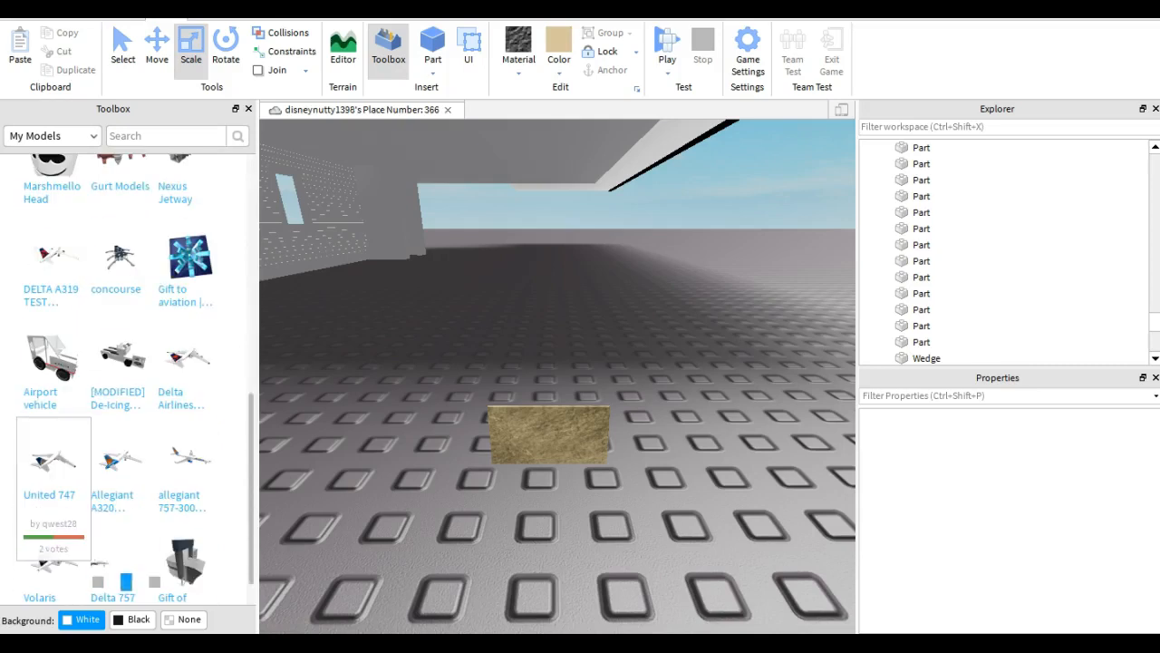
{"action": "scroll", "coordinate": [52, 481], "scroll_direction": "up", "scroll_amount": 3}
{"action": "scroll", "coordinate": [52, 471], "scroll_direction": "down", "scroll_amount": 6}
{"action": "scroll", "coordinate": [53, 471], "scroll_direction": "down", "scroll_amount": 10}
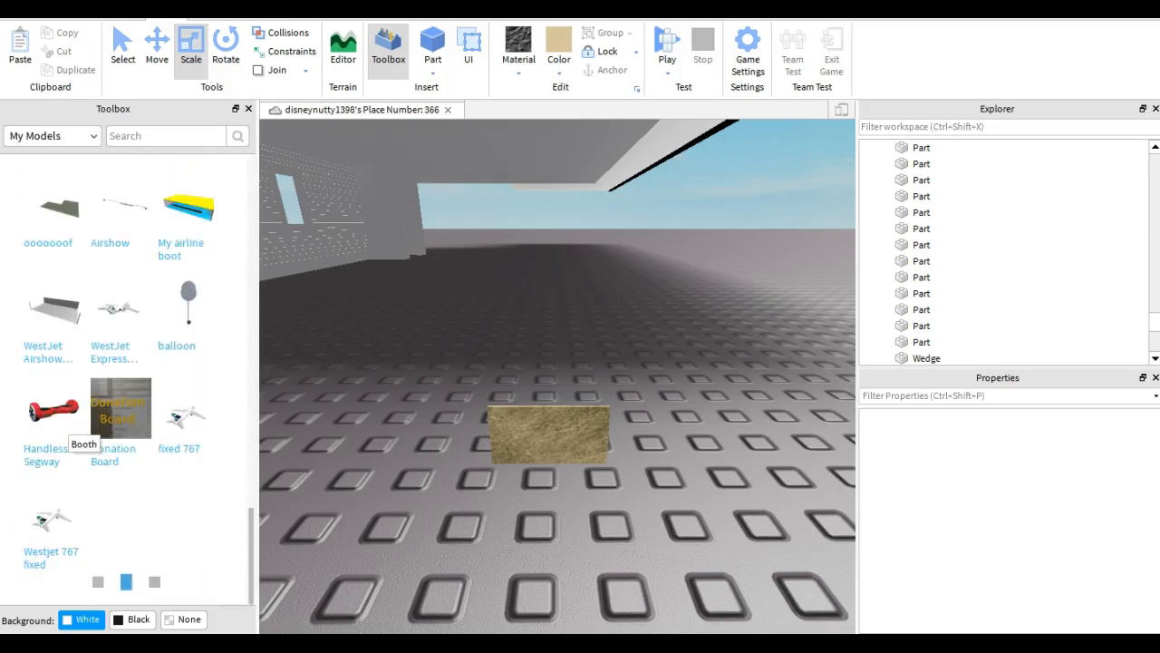
{"action": "scroll", "coordinate": [118, 380], "scroll_direction": "down", "scroll_amount": 5}
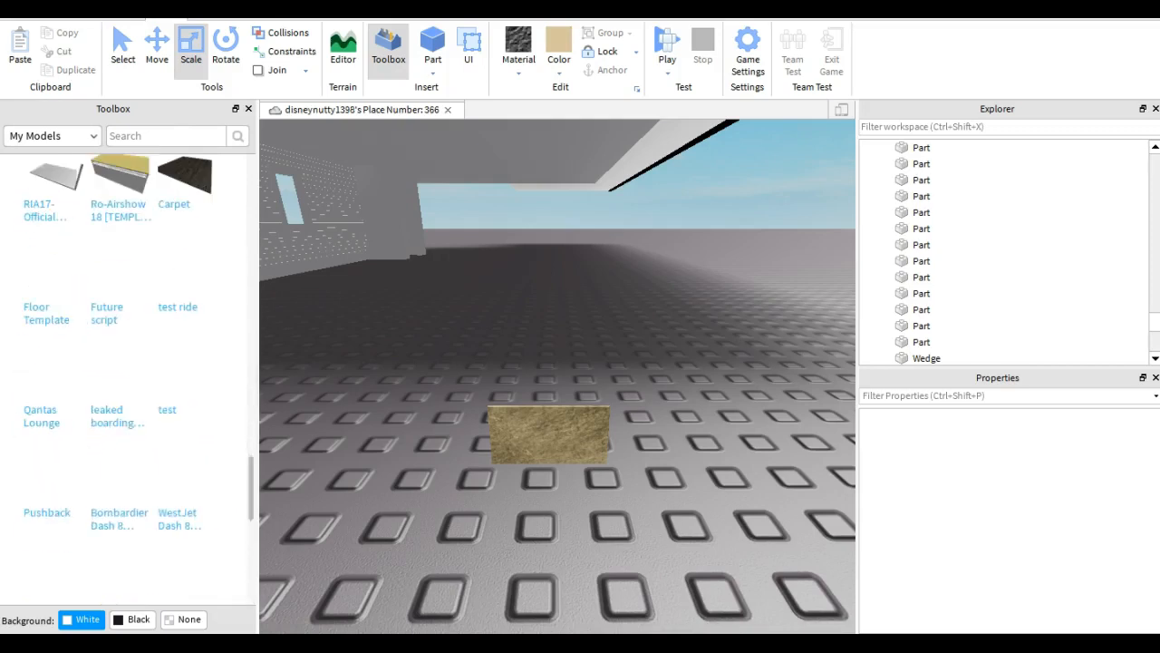
{"action": "scroll", "coordinate": [118, 380], "scroll_direction": "down", "scroll_amount": 8}
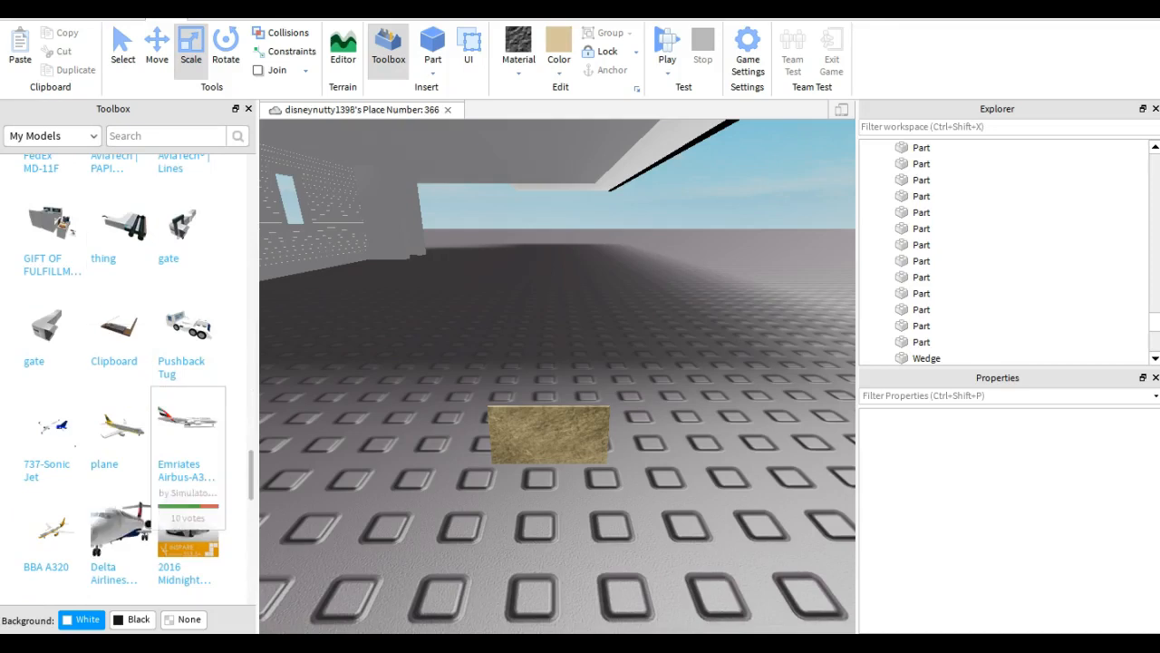
{"action": "scroll", "coordinate": [118, 381], "scroll_direction": "down", "scroll_amount": 5}
{"action": "scroll", "coordinate": [182, 409], "scroll_direction": "down", "scroll_amount": 8}
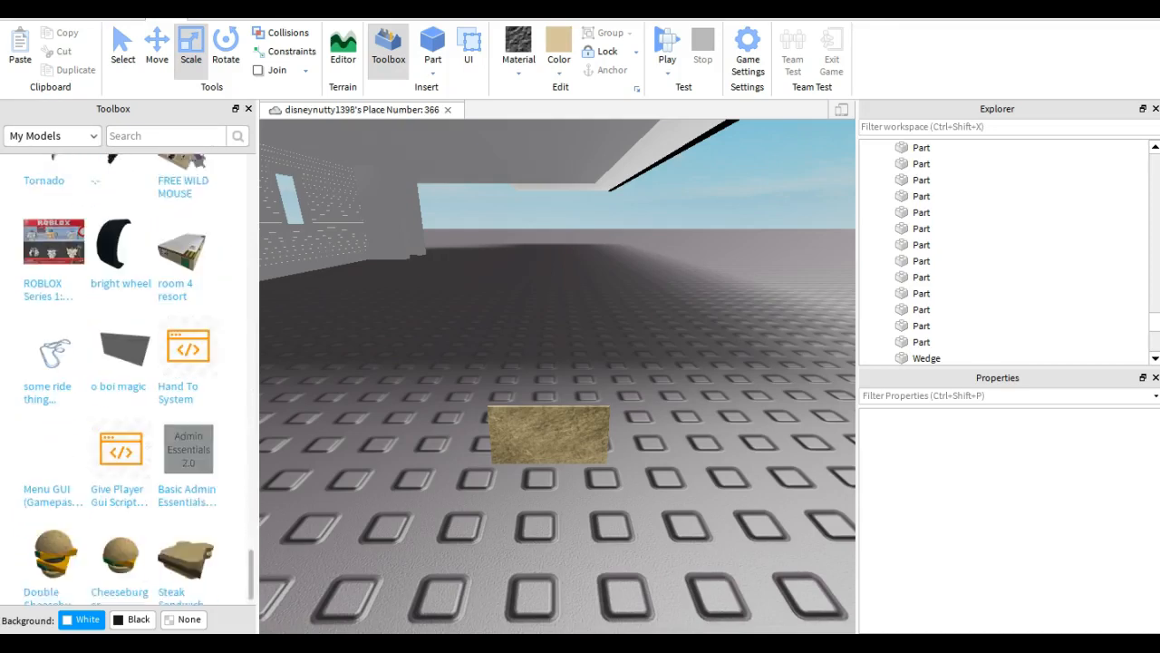
{"action": "scroll", "coordinate": [181, 410], "scroll_direction": "down", "scroll_amount": 10}
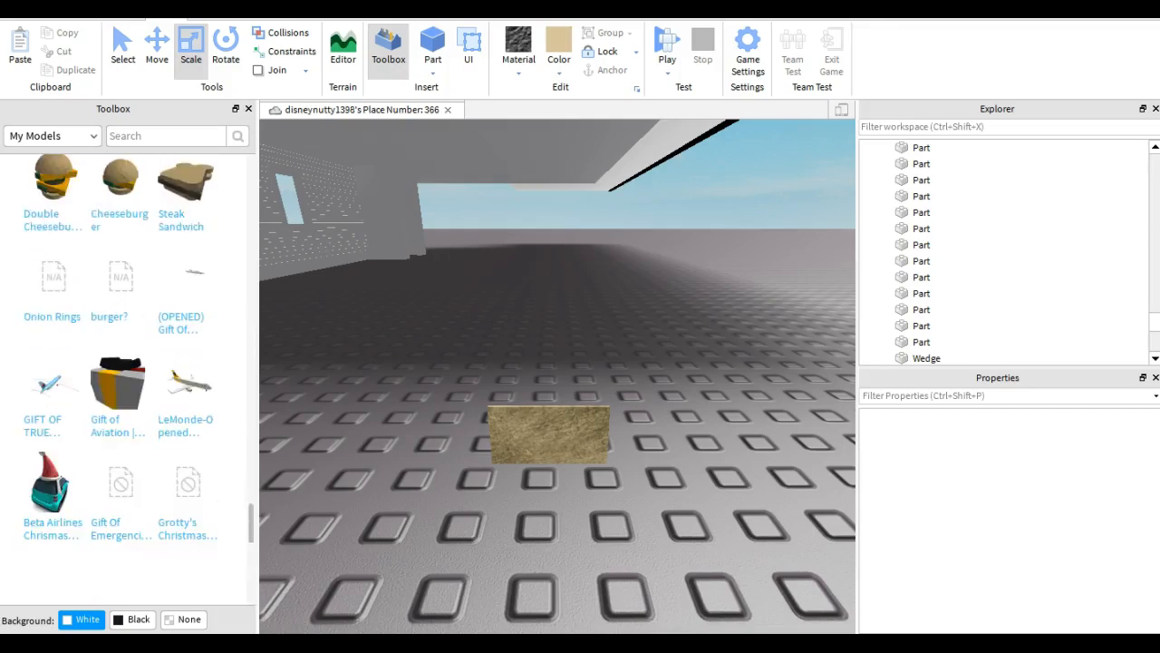
{"action": "scroll", "coordinate": [121, 363], "scroll_direction": "down", "scroll_amount": 1}
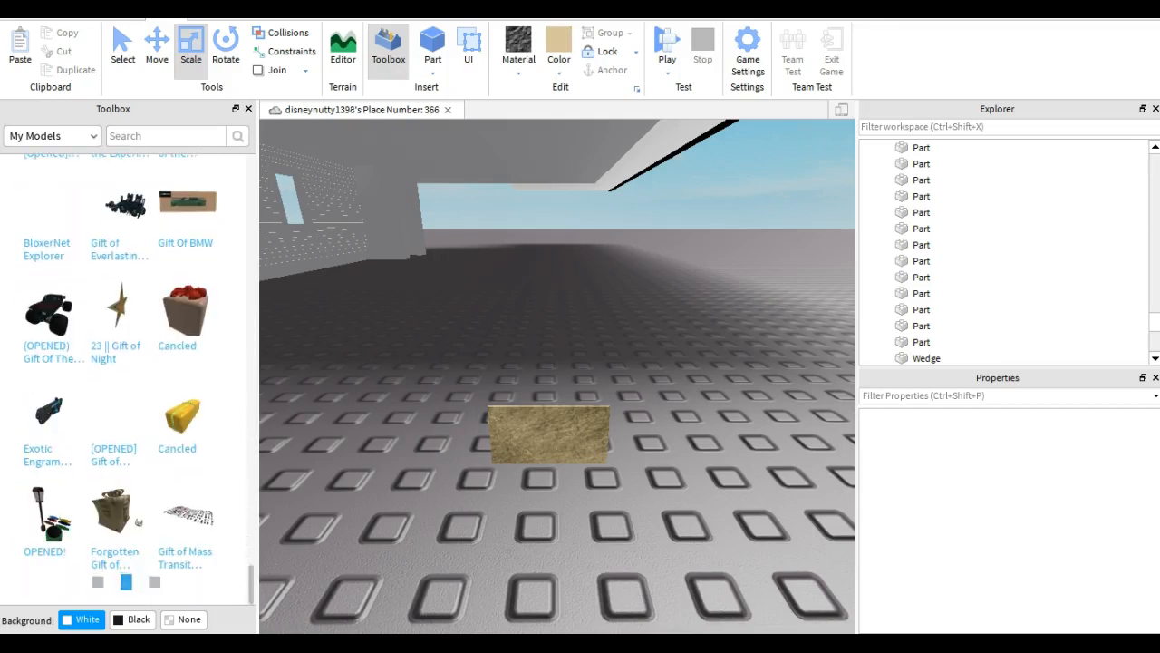
{"action": "scroll", "coordinate": [127, 363], "scroll_direction": "down", "scroll_amount": 10}
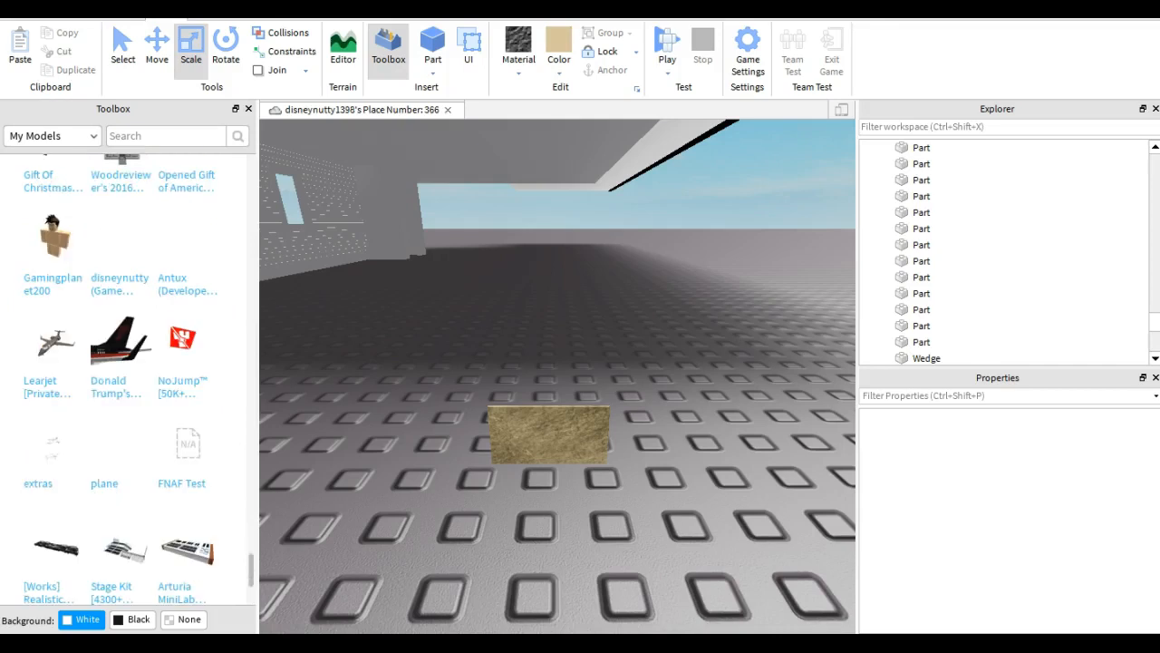
{"action": "scroll", "coordinate": [121, 368], "scroll_direction": "down", "scroll_amount": 1}
{"action": "scroll", "coordinate": [121, 362], "scroll_direction": "down", "scroll_amount": 10}
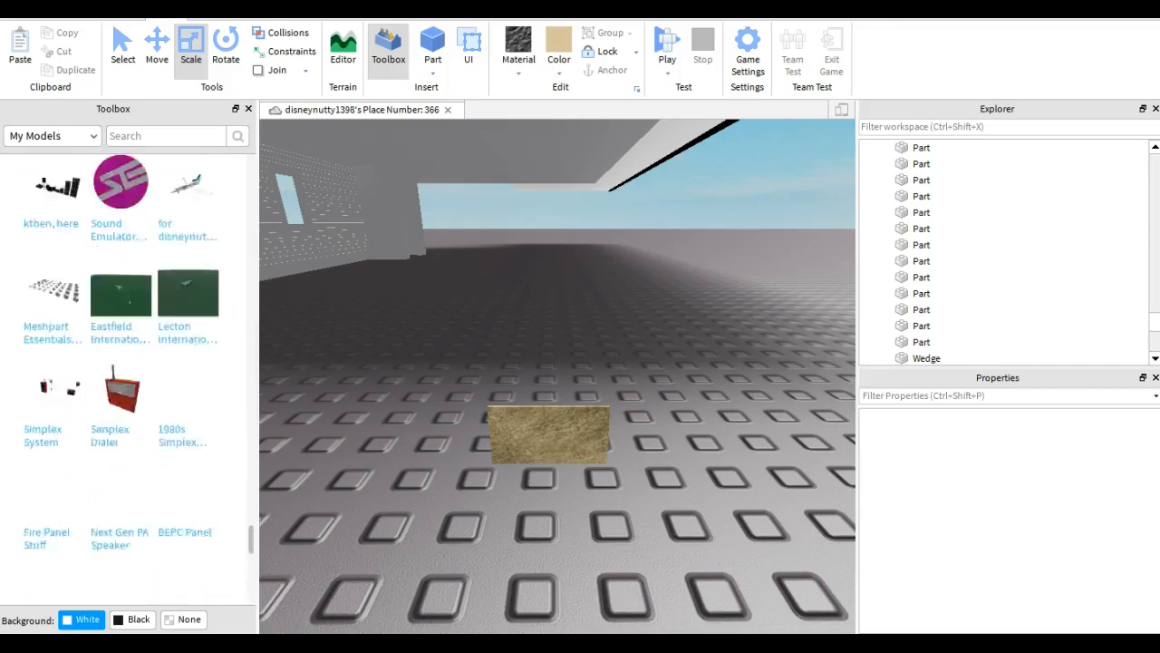
{"action": "scroll", "coordinate": [121, 370], "scroll_direction": "down", "scroll_amount": 1}
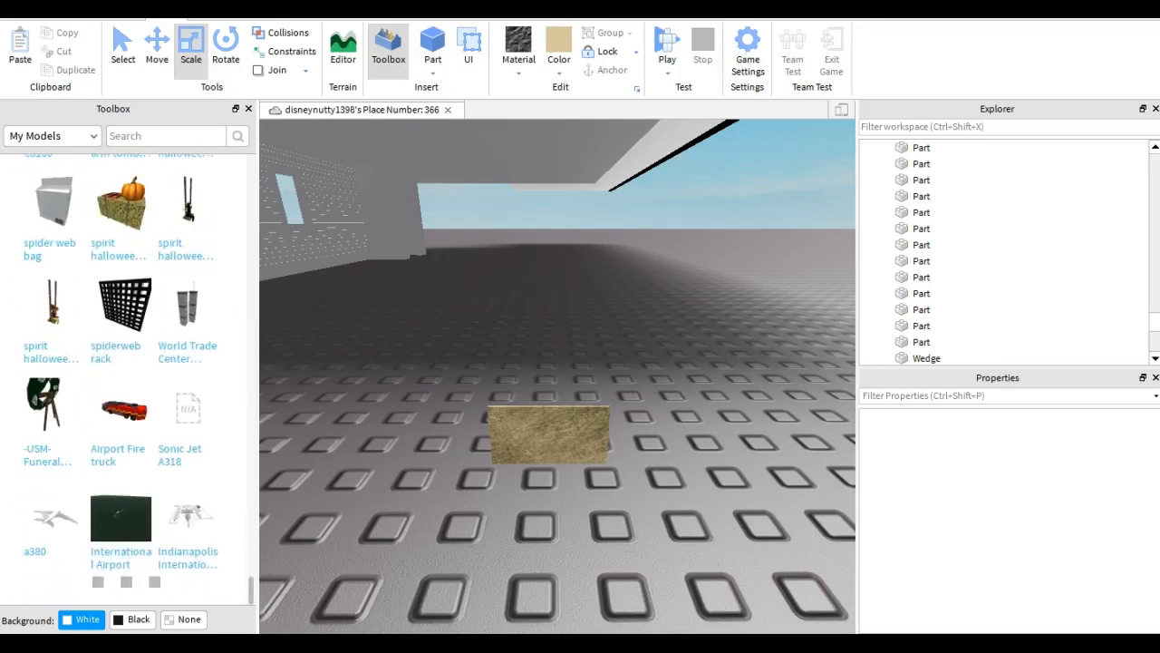
{"action": "scroll", "coordinate": [121, 370], "scroll_direction": "up", "scroll_amount": 10}
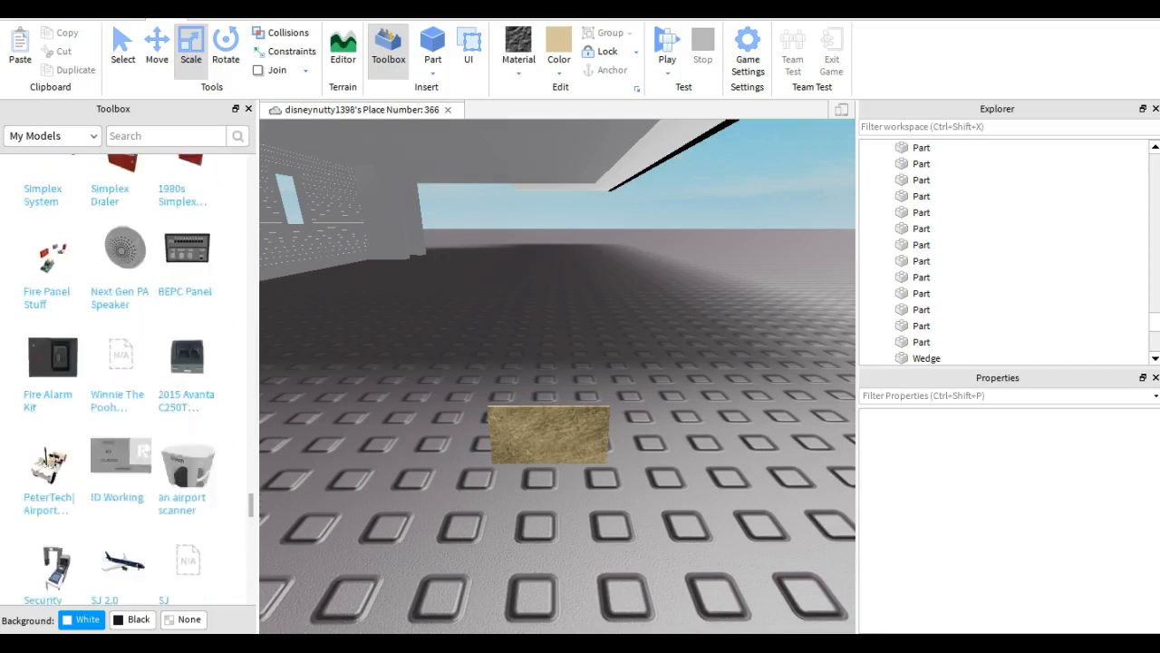
{"action": "scroll", "coordinate": [121, 369], "scroll_direction": "up", "scroll_amount": 10}
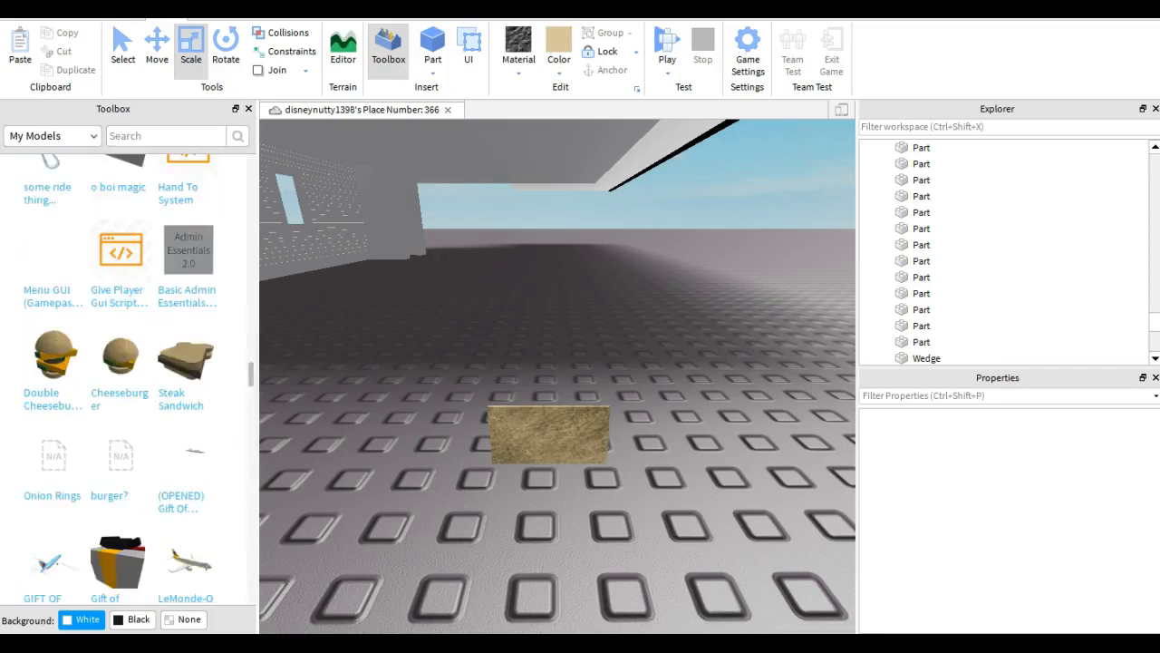
{"action": "scroll", "coordinate": [121, 370], "scroll_direction": "up", "scroll_amount": 10}
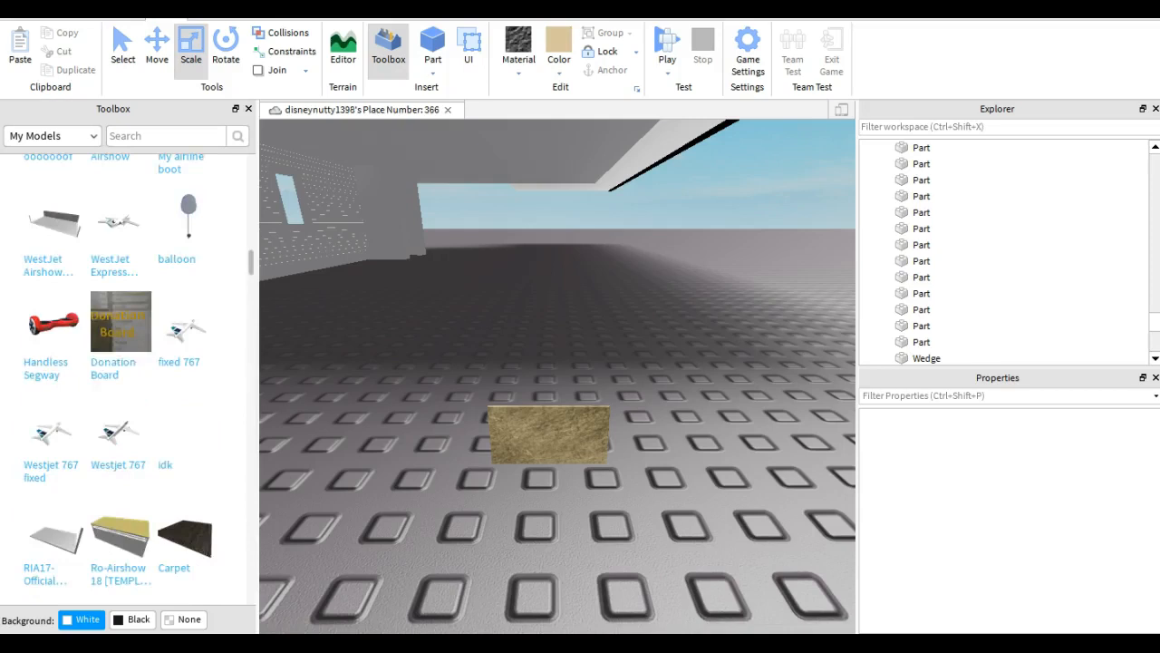
{"action": "scroll", "coordinate": [122, 370], "scroll_direction": "up", "scroll_amount": 10}
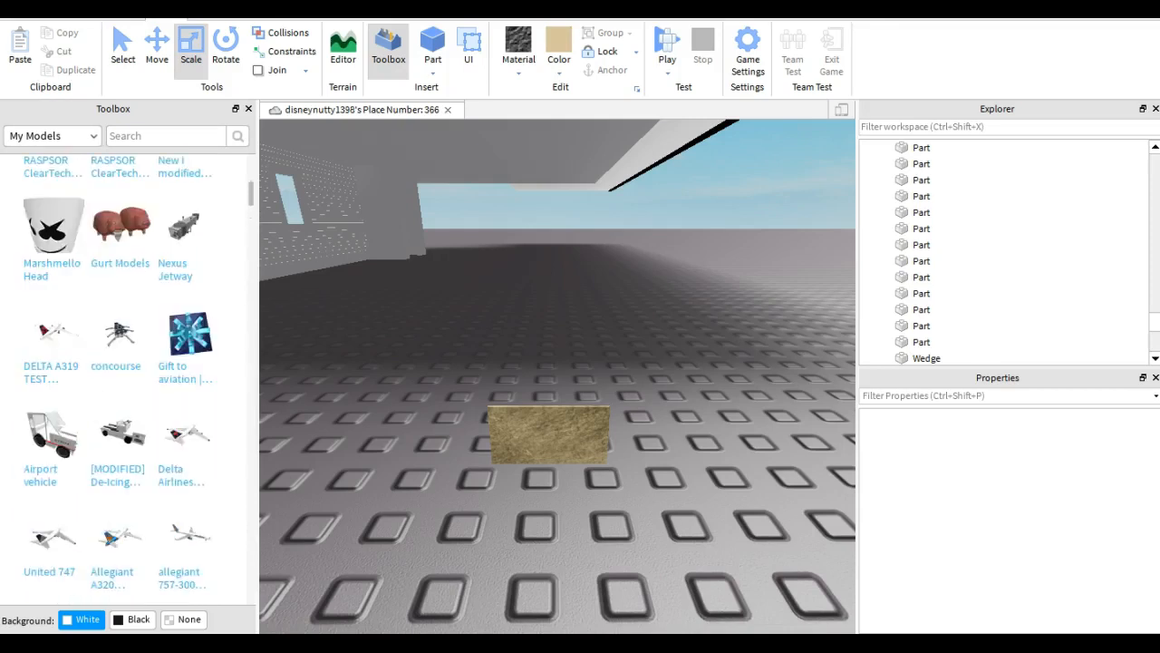
{"action": "scroll", "coordinate": [121, 370], "scroll_direction": "up", "scroll_amount": 2}
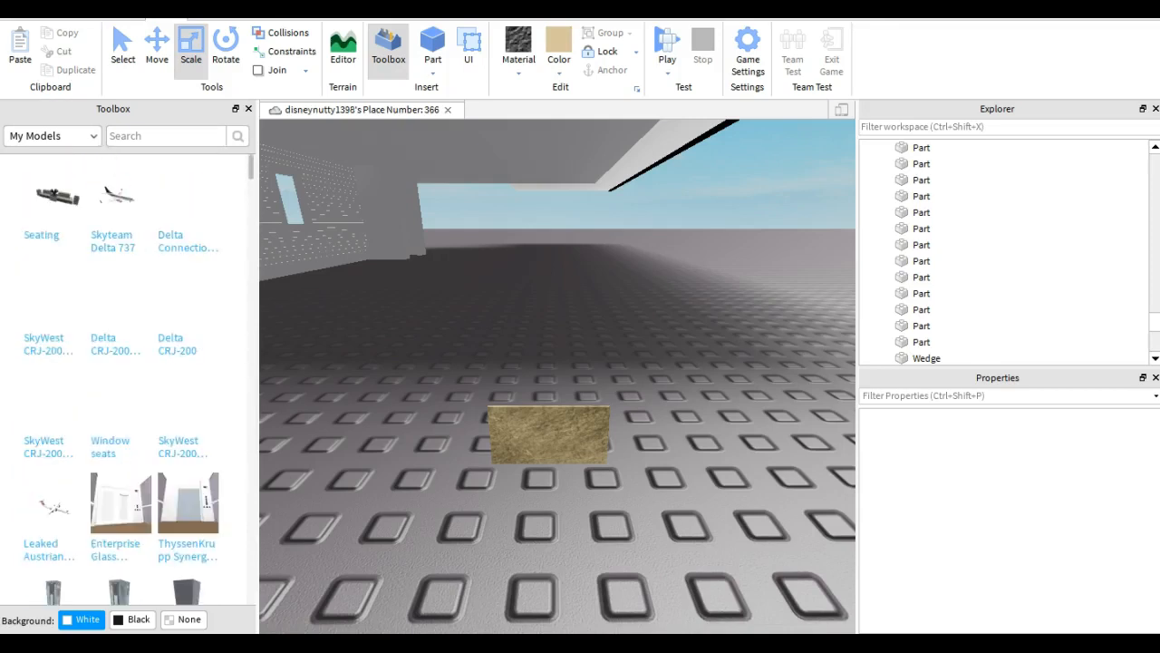
{"action": "scroll", "coordinate": [121, 370], "scroll_direction": "down", "scroll_amount": 4}
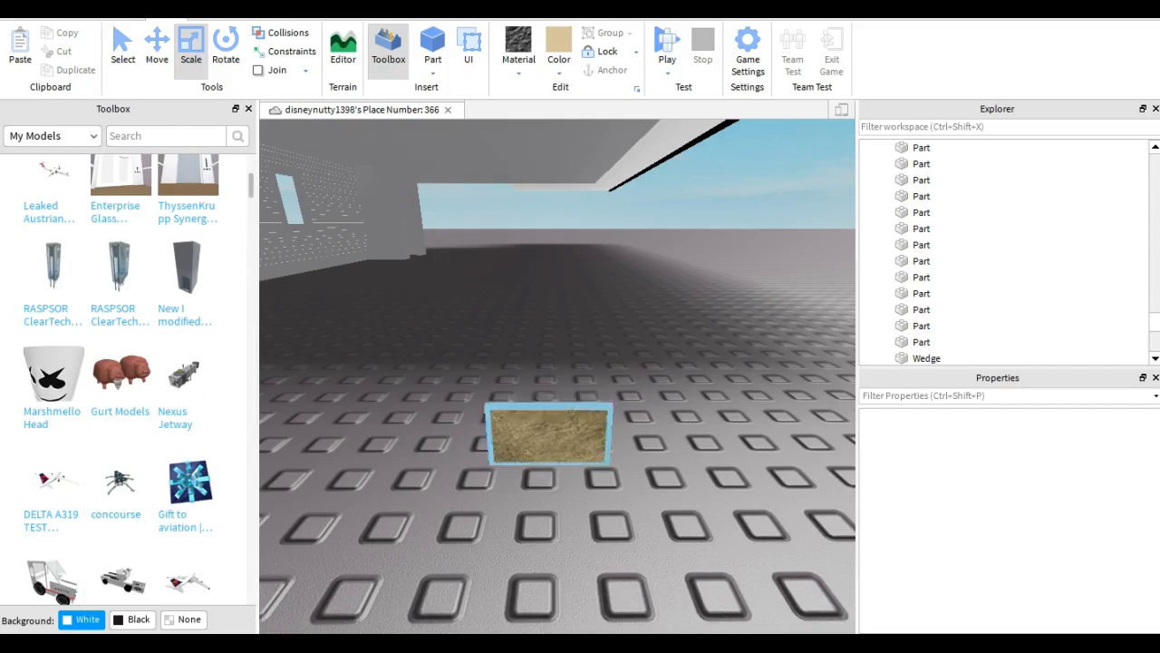
Set the material of the Brick yellow slab in front of the gable end to Brick
{"action": "left_click", "coordinate": [549, 437]}
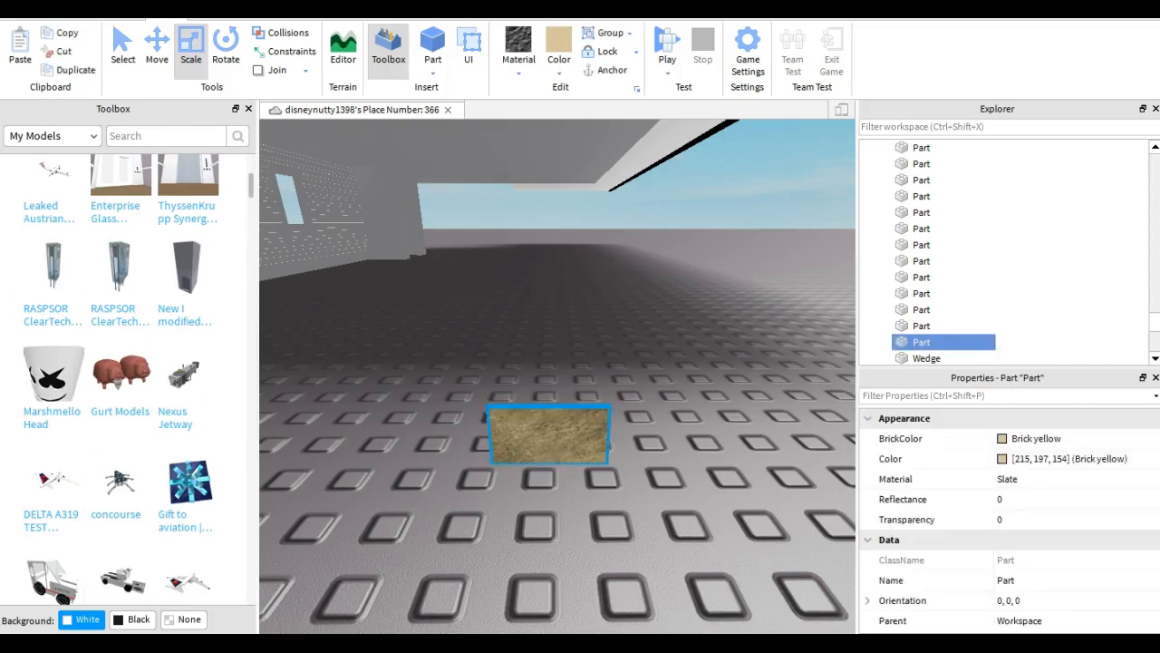
{"action": "scroll", "coordinate": [508, 526], "scroll_direction": "down", "scroll_amount": 4}
{"action": "left_click_drag", "start_coordinate": [511, 508], "coordinate": [420, 542]}
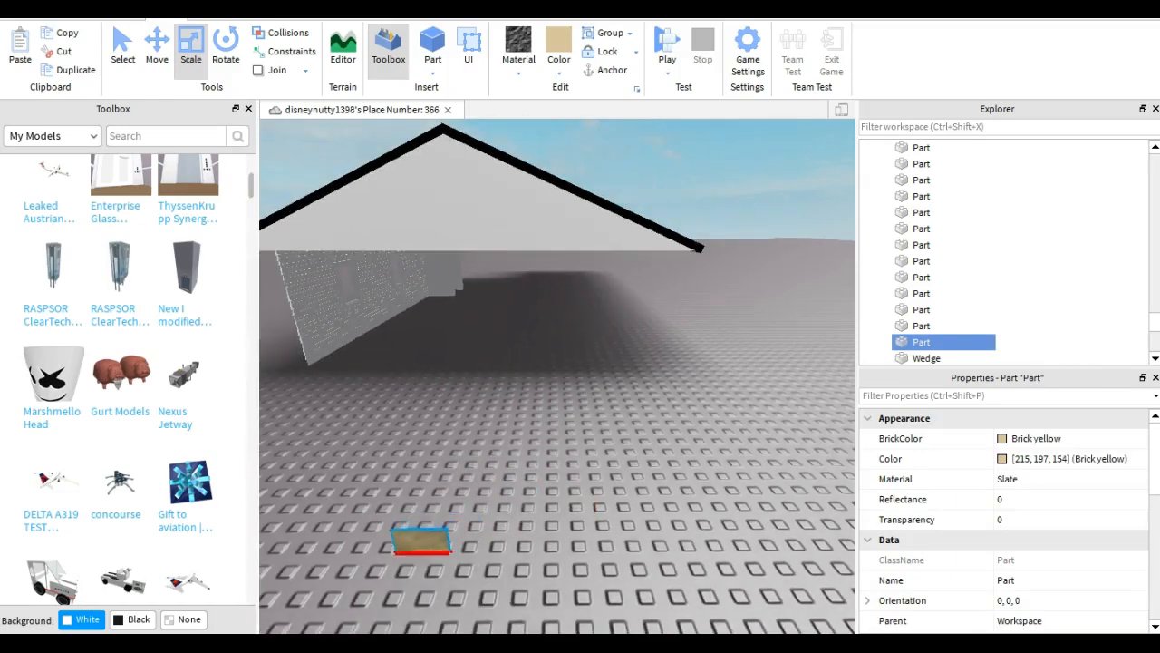
{"action": "left_click", "coordinate": [518, 54]}
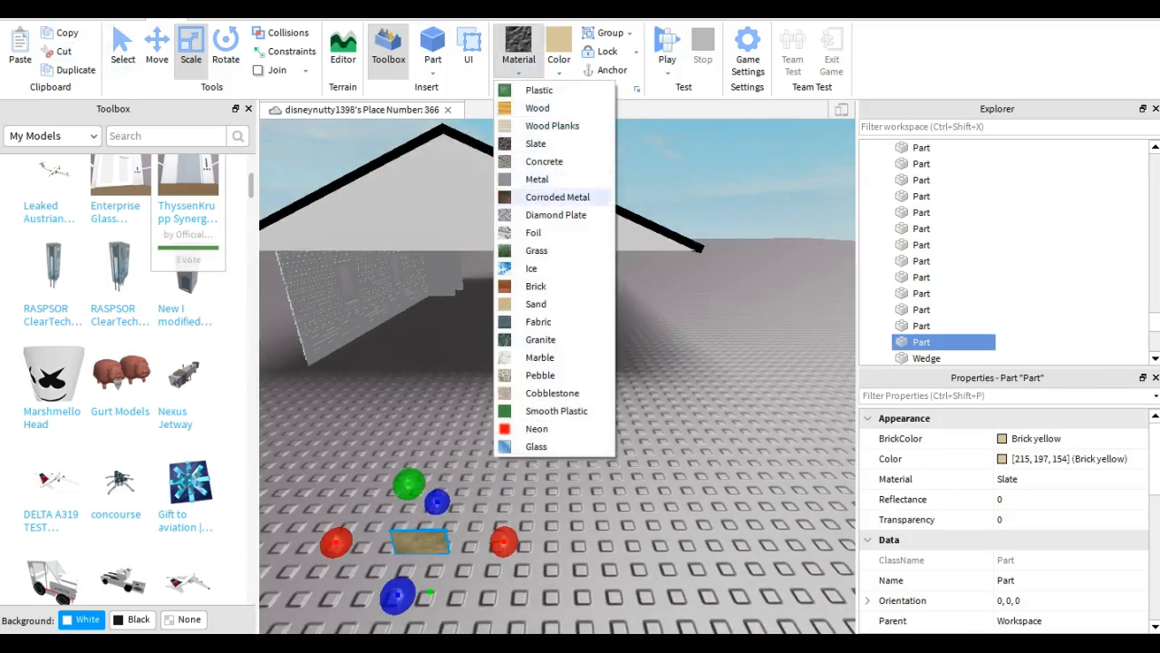
{"action": "left_click", "coordinate": [553, 320]}
{"action": "right_click_drag", "start_coordinate": [555, 353], "coordinate": [508, 396]}
{"action": "scroll", "coordinate": [507, 396], "scroll_direction": "up", "scroll_amount": 3}
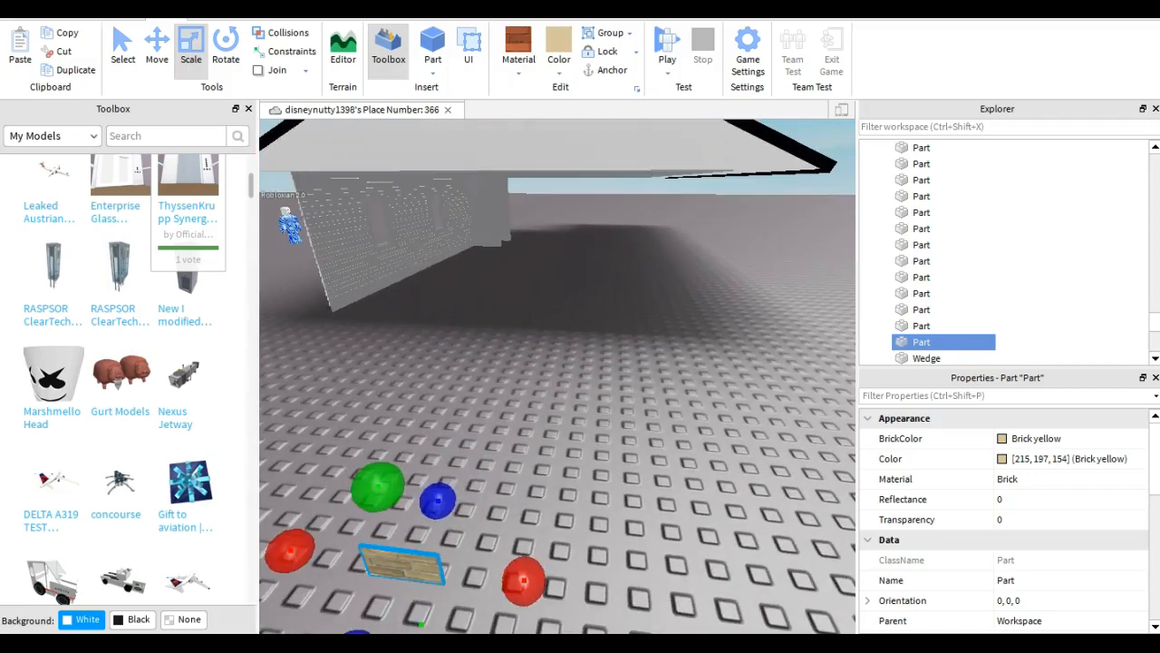
Scale the brick slab into a tall, thick column rising above the lower roof slope
{"action": "left_click_drag", "start_coordinate": [378, 486], "coordinate": [488, 214]}
{"action": "scroll", "coordinate": [329, 339], "scroll_direction": "down", "scroll_amount": 4}
{"action": "left_click_drag", "start_coordinate": [485, 173], "coordinate": [482, 131]}
{"action": "left_click_drag", "start_coordinate": [545, 338], "coordinate": [583, 339]}
{"action": "right_click_drag", "start_coordinate": [582, 339], "coordinate": [404, 385]}
{"action": "left_click_drag", "start_coordinate": [511, 416], "coordinate": [662, 377]}
Move the brick column against the gable end so it passes through the roof near the eave
{"action": "left_click", "coordinate": [157, 47]}
{"action": "scroll", "coordinate": [687, 397], "scroll_direction": "down", "scroll_amount": 3}
{"action": "right_click_drag", "start_coordinate": [663, 377], "coordinate": [614, 339]}
{"action": "left_click_drag", "start_coordinate": [651, 413], "coordinate": [687, 449]}
{"action": "key", "text": "s"}
{"action": "key", "text": "d"}
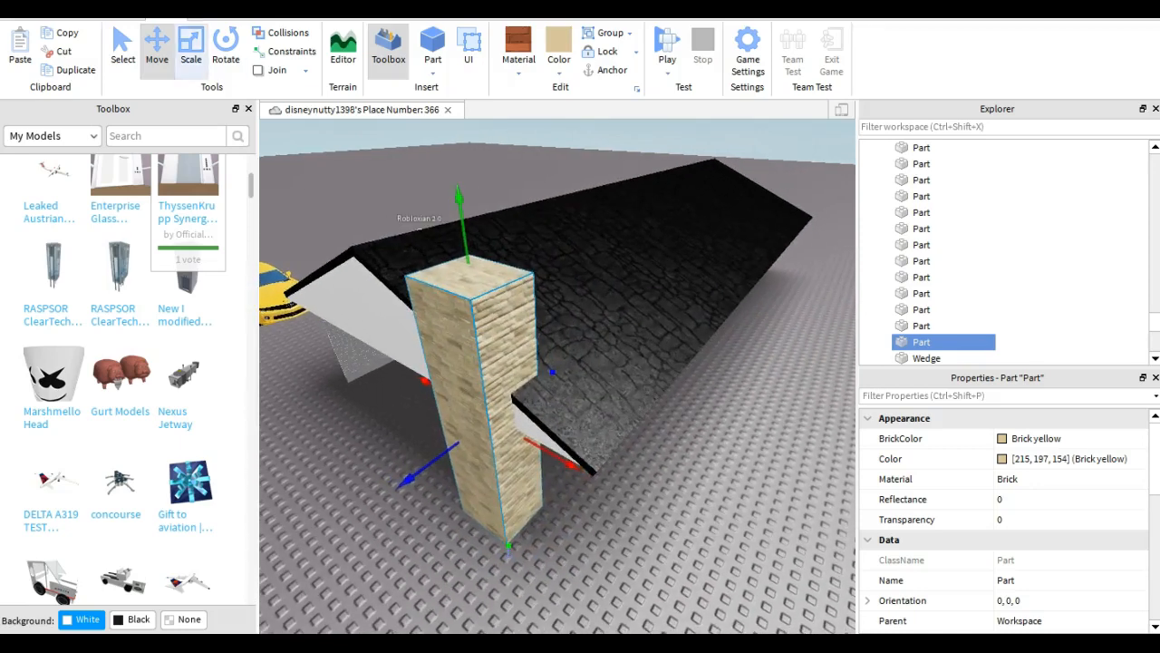
Scale the brick column taller so it stands higher above the roof as a chimney
{"action": "left_click", "coordinate": [190, 45]}
{"action": "left_click_drag", "start_coordinate": [463, 227], "coordinate": [459, 187]}
{"action": "left_click", "coordinate": [435, 177]}
{"action": "key", "text": "s"}
{"action": "right_click_drag", "start_coordinate": [444, 181], "coordinate": [476, 156]}
{"action": "key", "text": "w"}
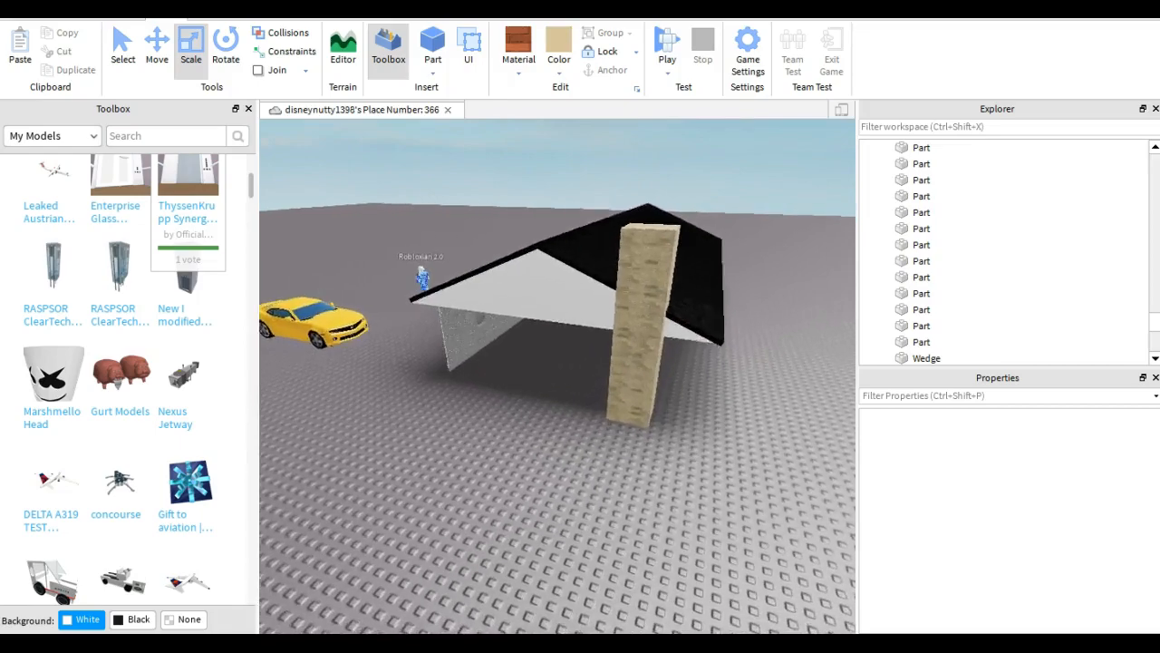
{"action": "key", "text": "d"}
{"action": "right_click_drag", "start_coordinate": [544, 399], "coordinate": [494, 399]}
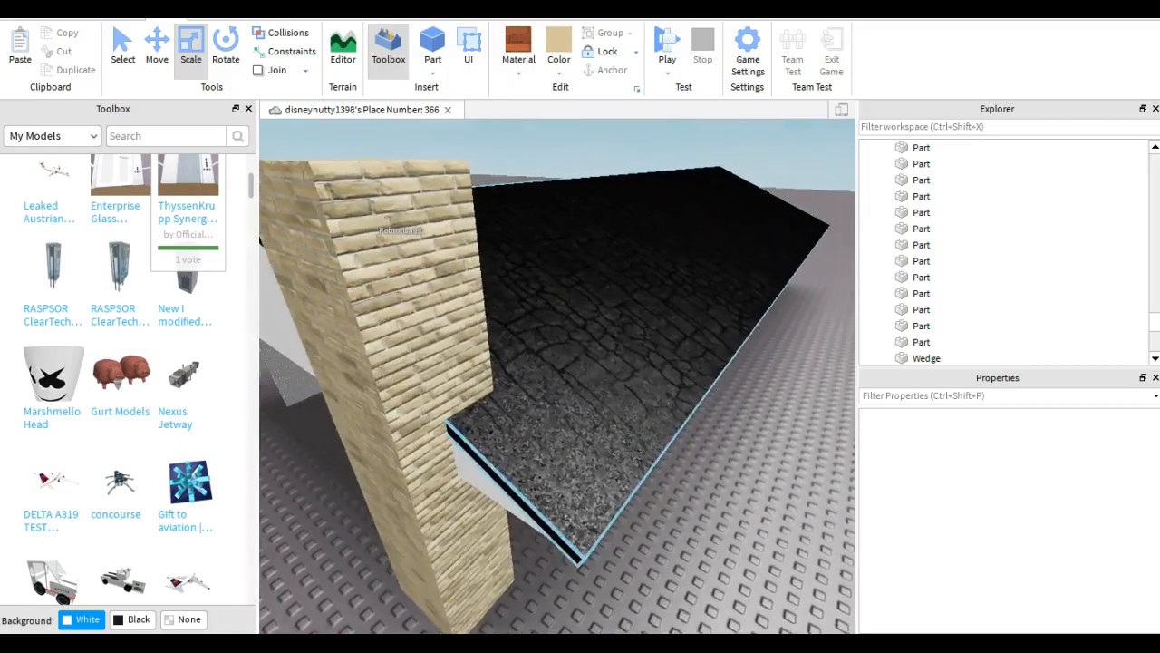
Shift the brick chimney slightly along the gable end, away from the eave and toward the ridge
{"action": "left_click", "coordinate": [445, 362]}
{"action": "key", "text": "f"}
{"action": "left_click", "coordinate": [157, 50]}
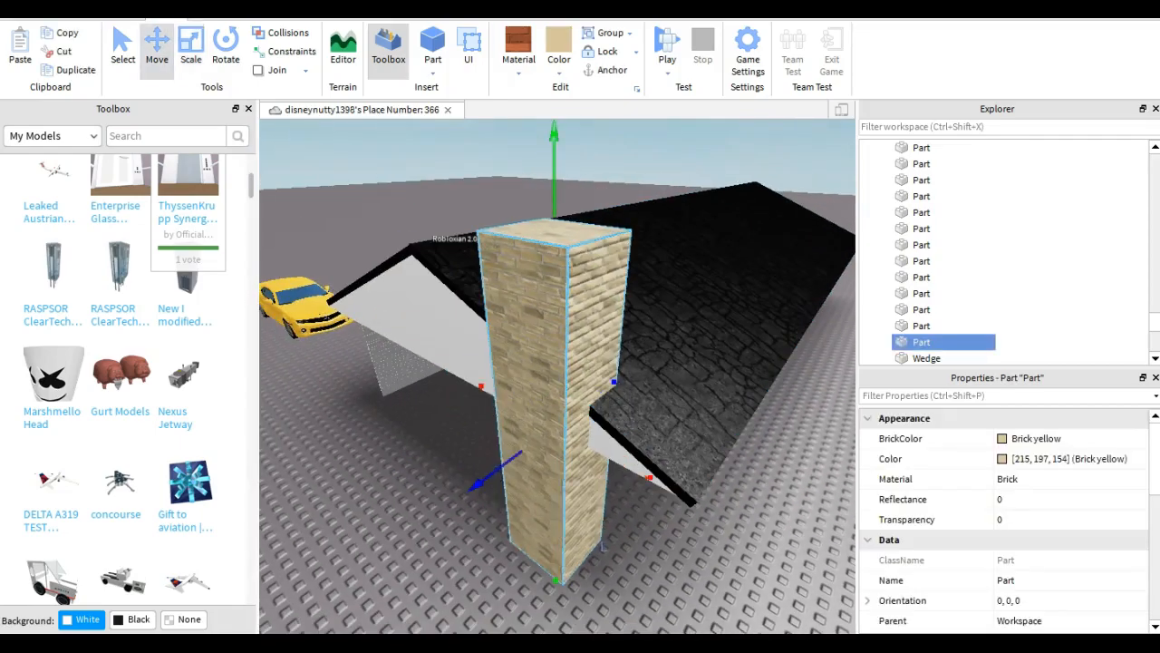
{"action": "left_click_drag", "start_coordinate": [649, 478], "coordinate": [640, 472]}
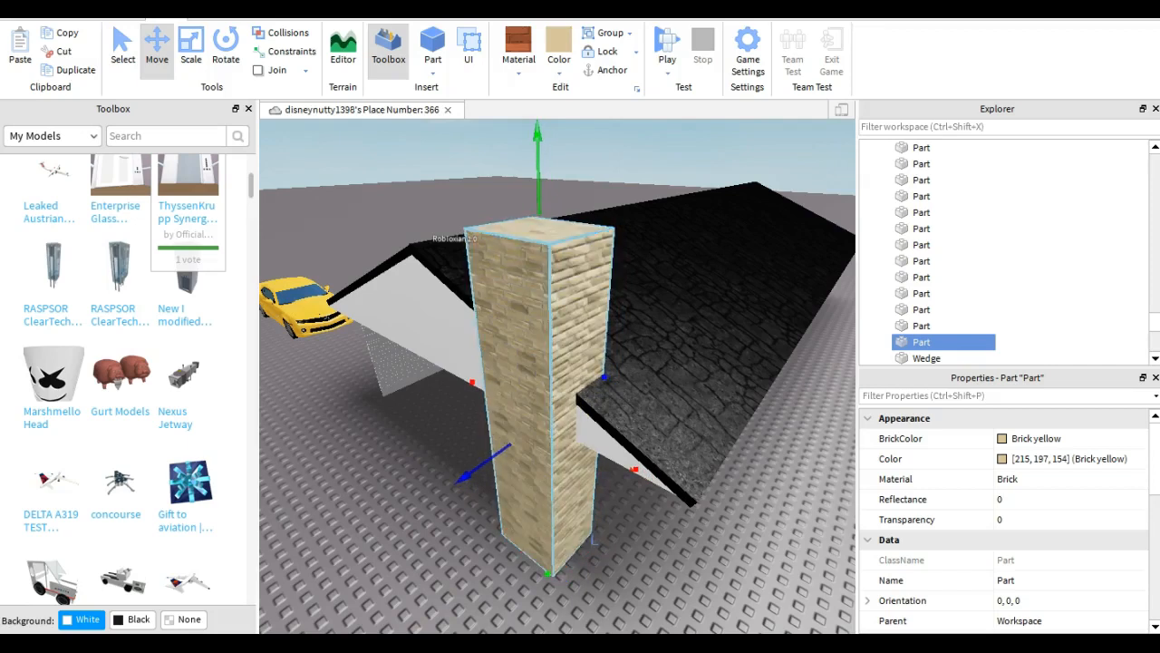
{"action": "right_click_drag", "start_coordinate": [544, 435], "coordinate": [577, 442]}
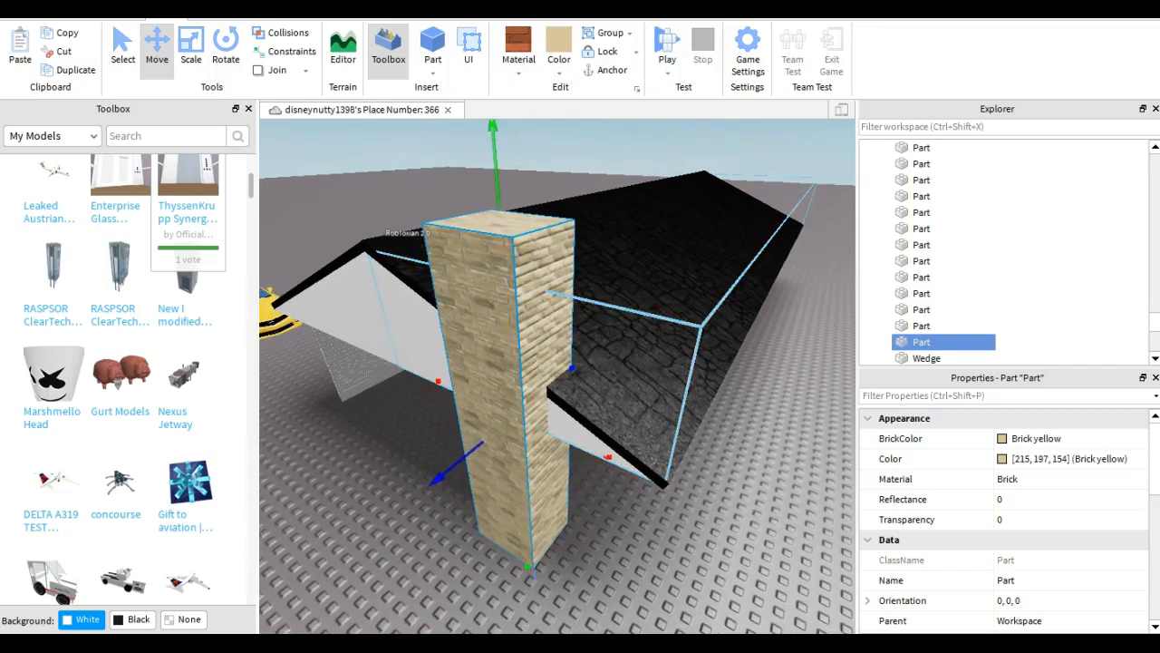
{"action": "left_click", "coordinate": [635, 526]}
{"action": "right_click_drag", "start_coordinate": [635, 526], "coordinate": [613, 539]}
{"action": "left_click", "coordinate": [543, 435]}
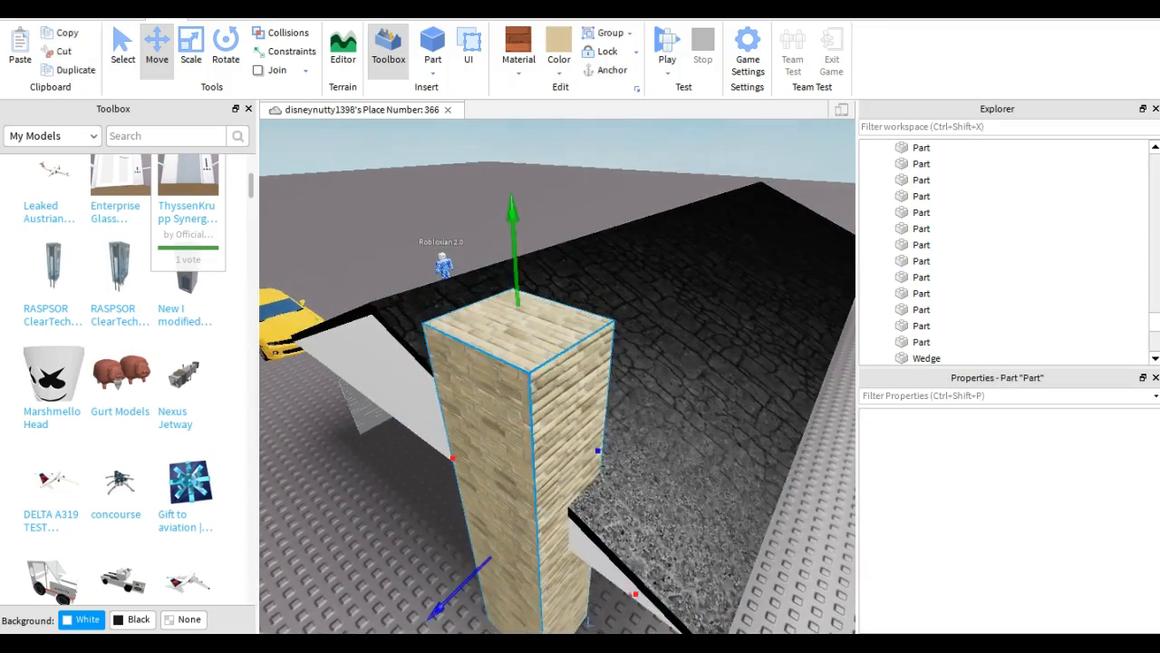
Scale the brick chimney wider along the gable end, giving it a broad rectangular footprint
{"action": "right_click_drag", "start_coordinate": [626, 381], "coordinate": [661, 408]}
{"action": "key", "text": "q"}
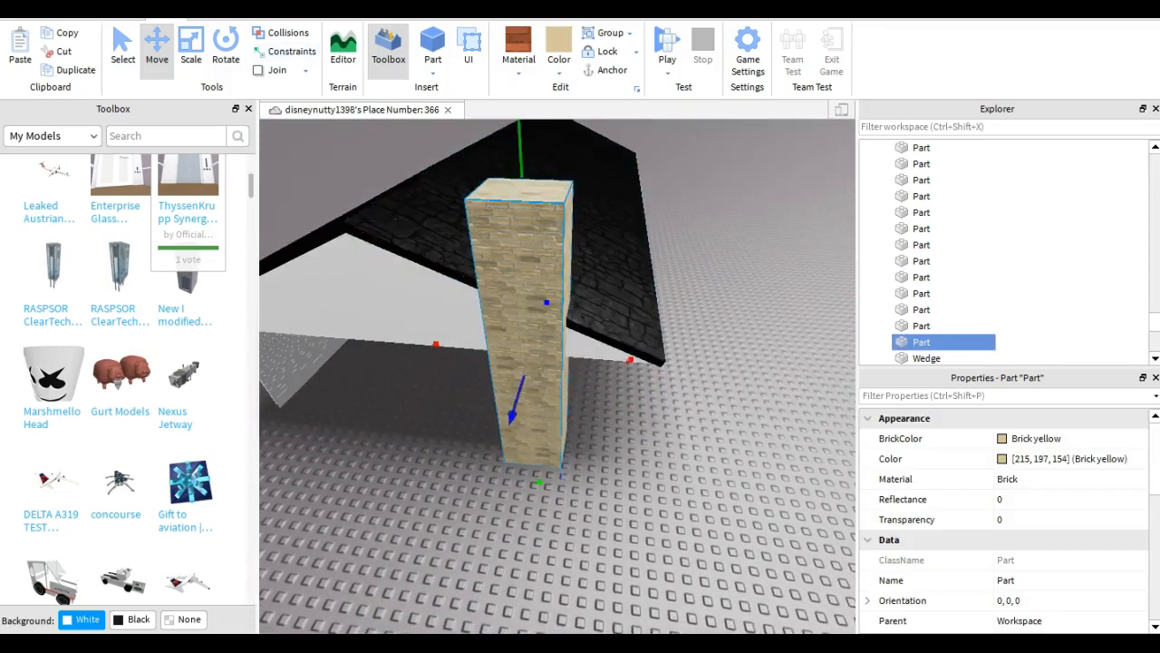
{"action": "key", "text": "ctrl+3"}
{"action": "mouse_move", "coordinate": [598, 359]}
{"action": "left_mouse_down"}
{"action": "mouse_move", "coordinate": [640, 361]}
{"action": "mouse_move", "coordinate": [620, 359]}
{"action": "left_mouse_up"}
{"action": "left_click", "coordinate": [687, 363]}
{"action": "right_click_drag", "start_coordinate": [687, 362], "coordinate": [526, 263]}
{"action": "key", "text": "d"}
{"action": "key", "text": "s"}
{"action": "left_click", "coordinate": [554, 281]}
{"action": "key", "text": "w"}
{"action": "left_click_drag", "start_coordinate": [598, 364], "coordinate": [567, 357]}
Add a small Brick yellow block in Brick material and place it on top of the chimney
{"action": "key", "text": "s"}
{"action": "left_click", "coordinate": [626, 508]}
{"action": "key", "text": "d"}
{"action": "right_click_drag", "start_coordinate": [626, 508], "coordinate": [557, 431]}
{"action": "key", "text": "a"}
{"action": "key", "text": "s"}
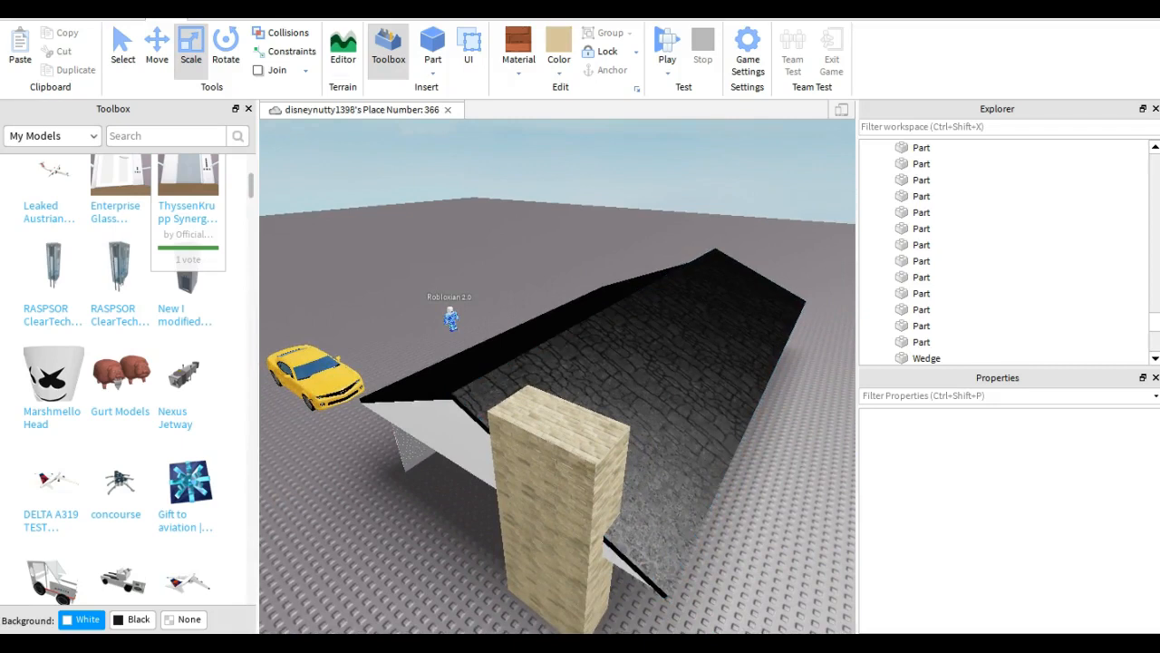
{"action": "left_click", "coordinate": [291, 12]}
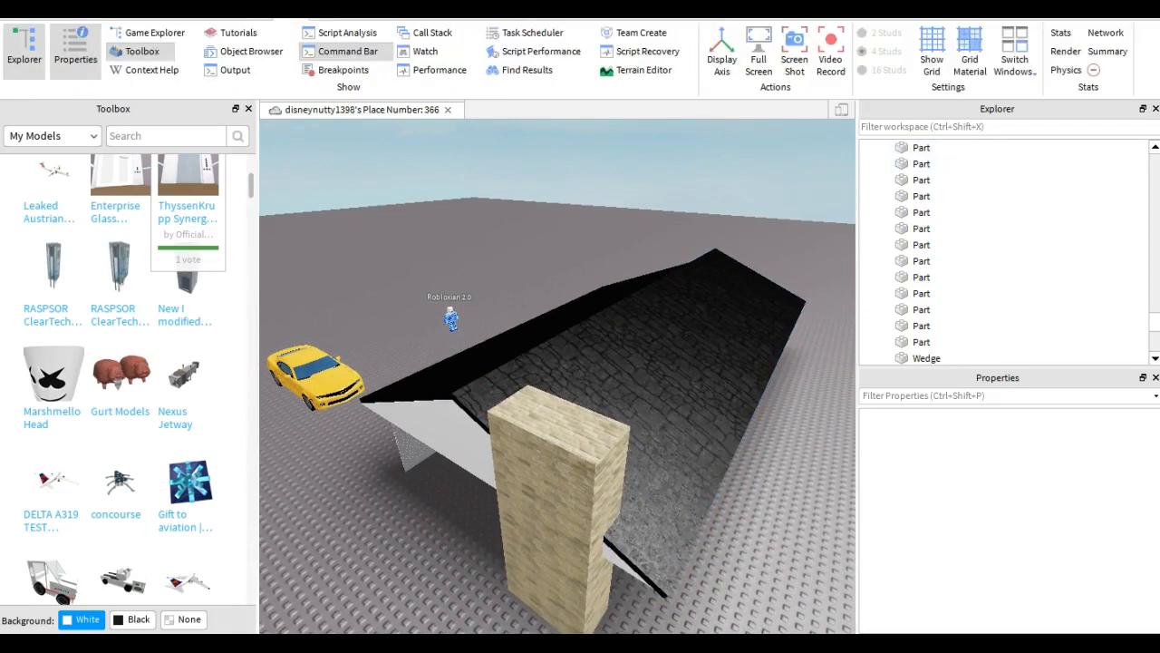
{"action": "left_click", "coordinate": [167, 11]}
{"action": "key", "text": "ctrl+v"}
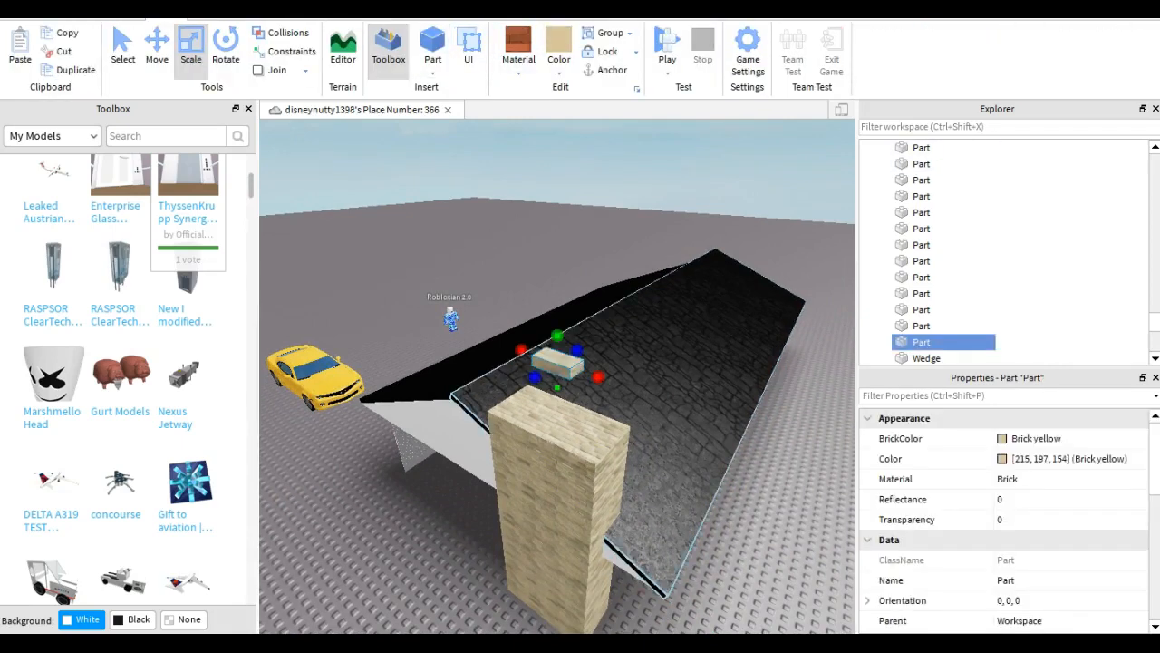
{"action": "left_click_drag", "start_coordinate": [574, 413], "coordinate": [550, 405]}
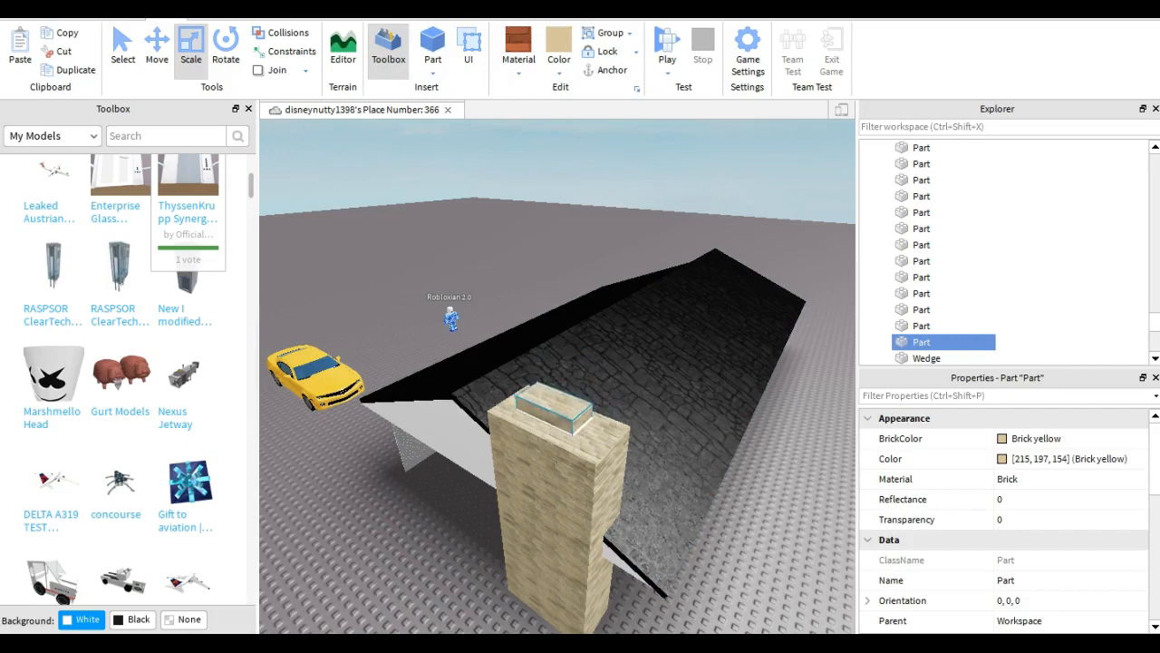
{"action": "left_click", "coordinate": [157, 47]}
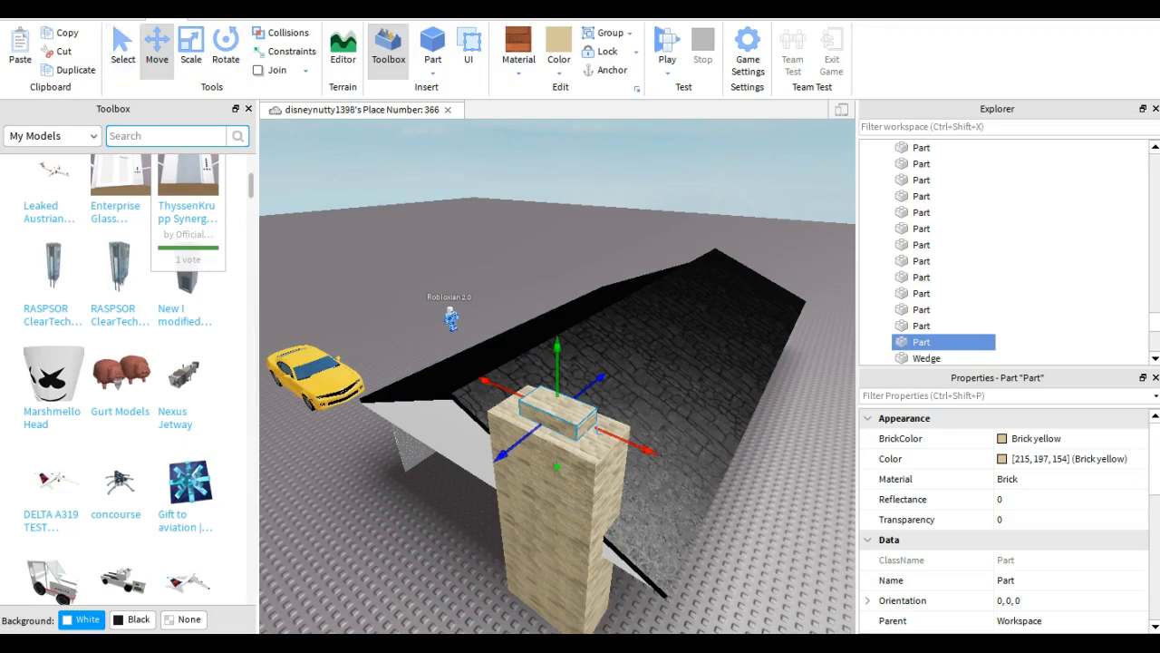
Sink the small brick block into the top of the chimney and add a Smoke effect to it
{"action": "left_click_drag", "start_coordinate": [556, 348], "coordinate": [557, 359]}
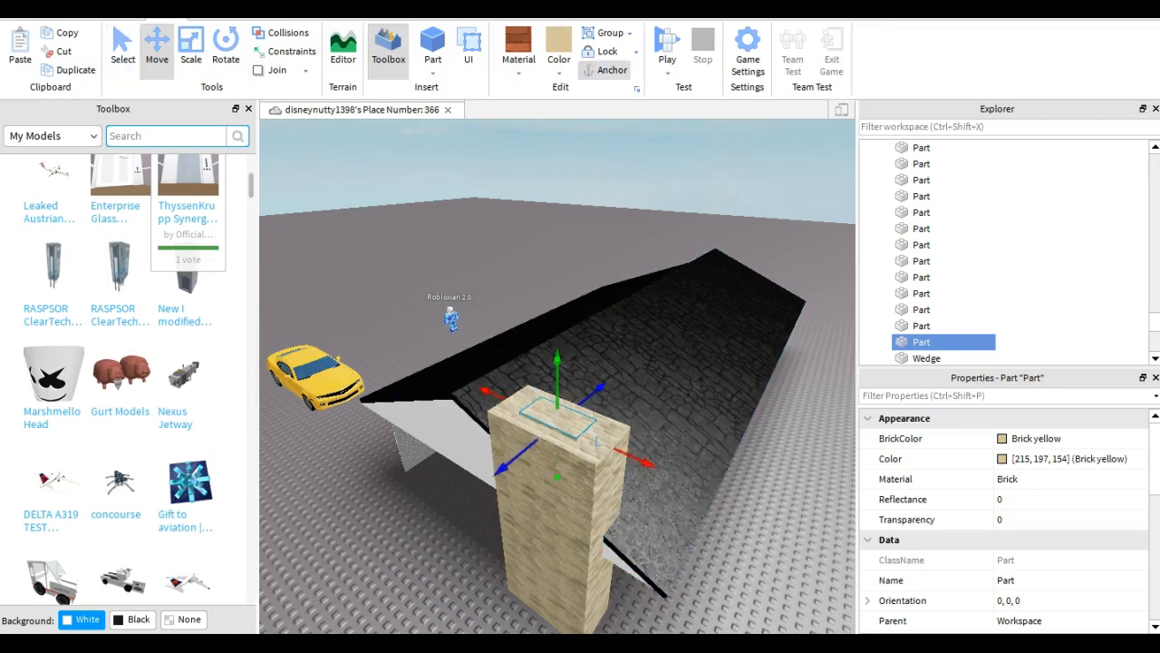
{"action": "left_click", "coordinate": [341, 11]}
{"action": "left_click", "coordinate": [295, 11]}
{"action": "left_click", "coordinate": [254, 11]}
{"action": "left_click", "coordinate": [211, 11]}
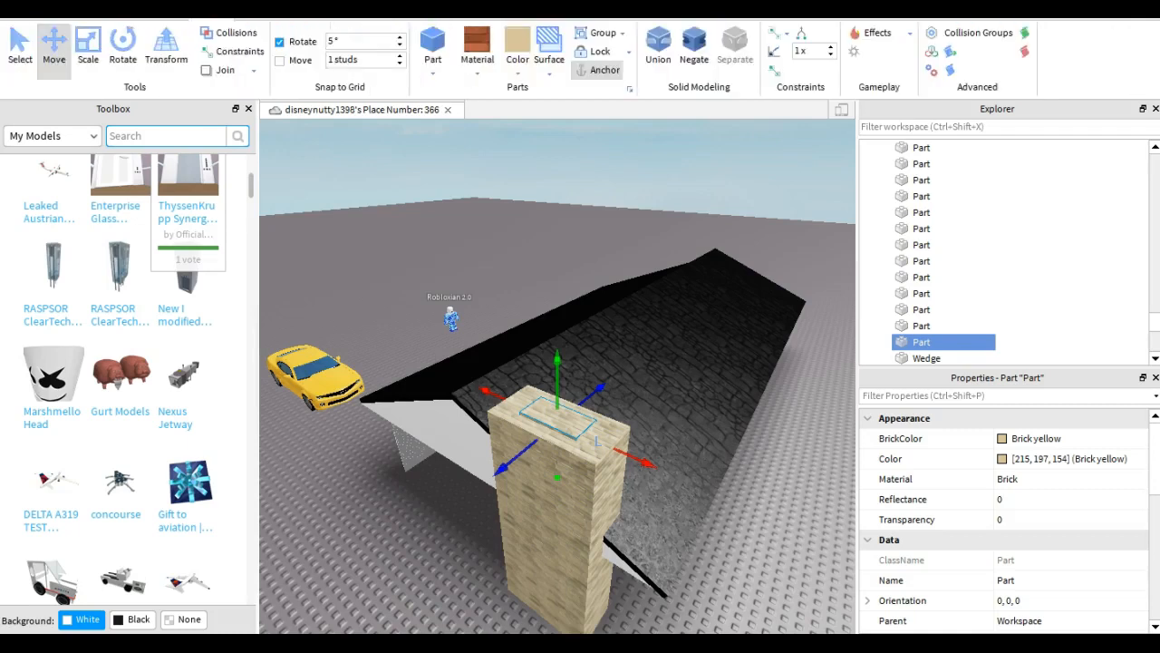
{"action": "left_click", "coordinate": [879, 33]}
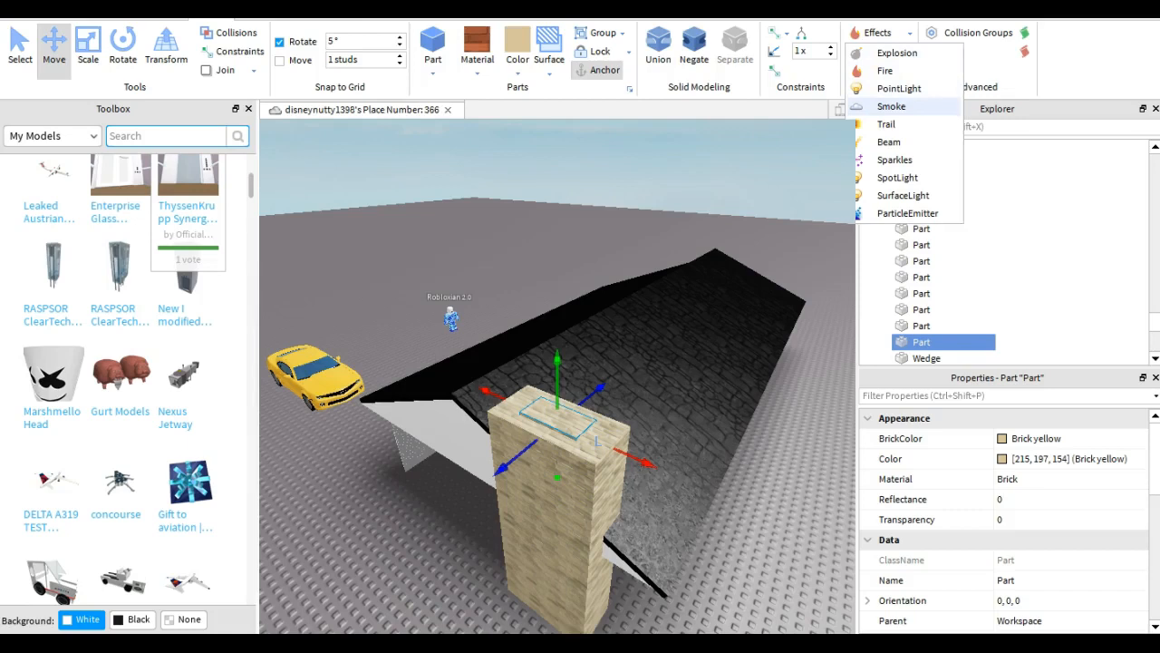
{"action": "left_click", "coordinate": [891, 106]}
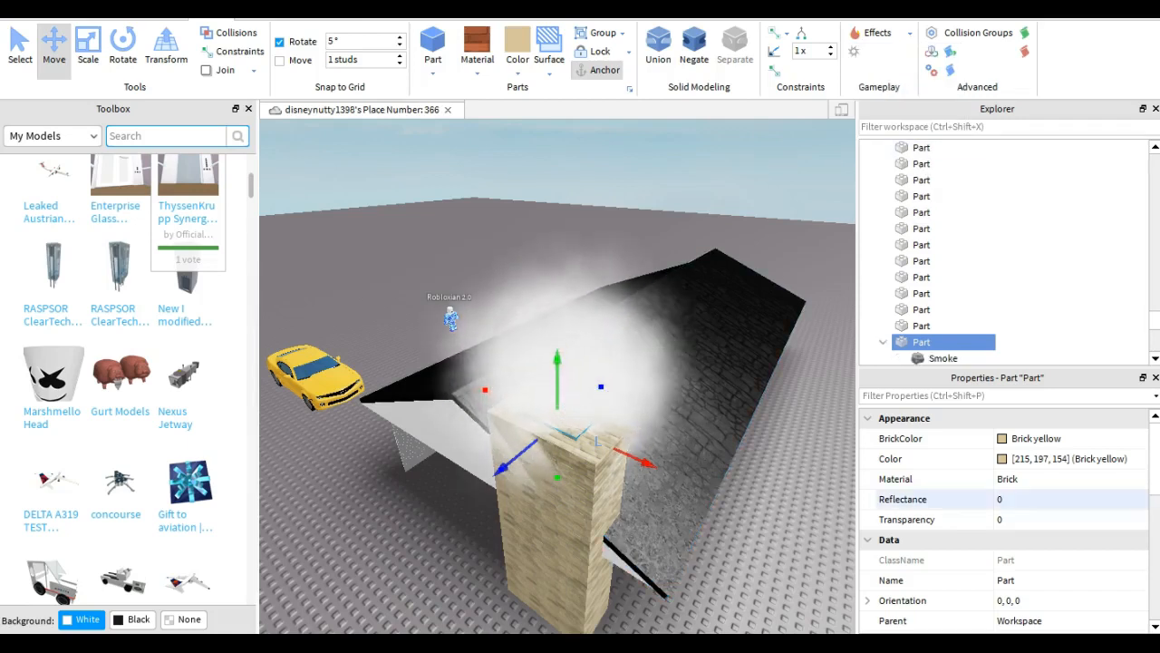
Set the RiseVelocity of the chimney's Smoke effect to 5
{"action": "scroll", "coordinate": [952, 479], "scroll_direction": "down", "scroll_amount": 1}
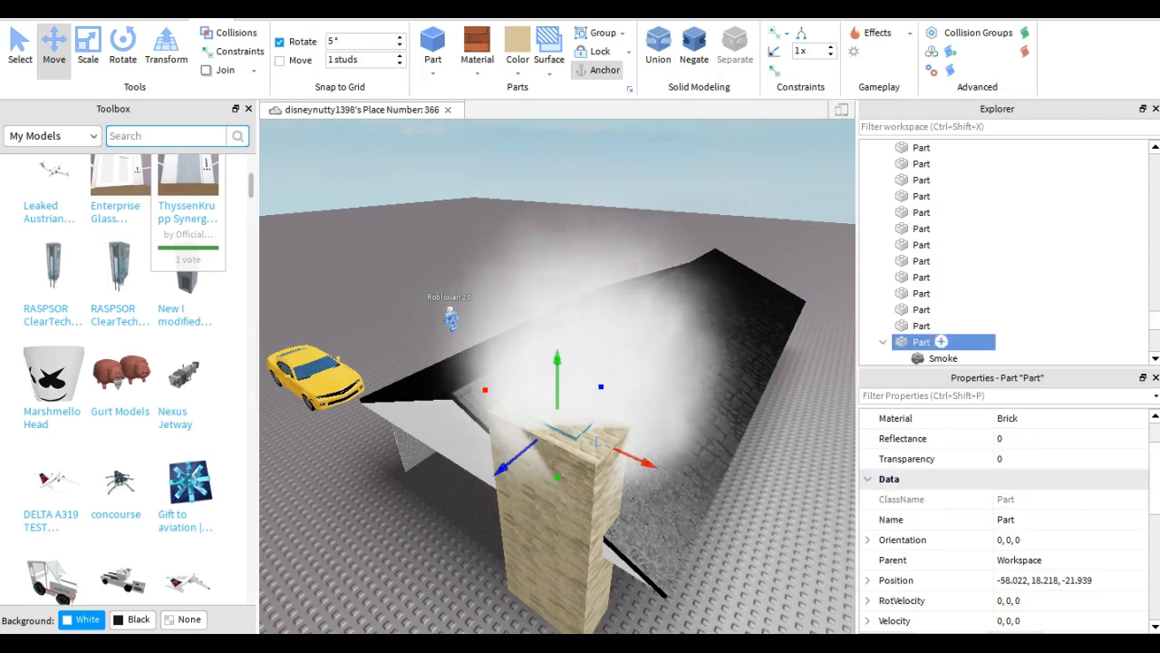
{"action": "left_click", "coordinate": [943, 358]}
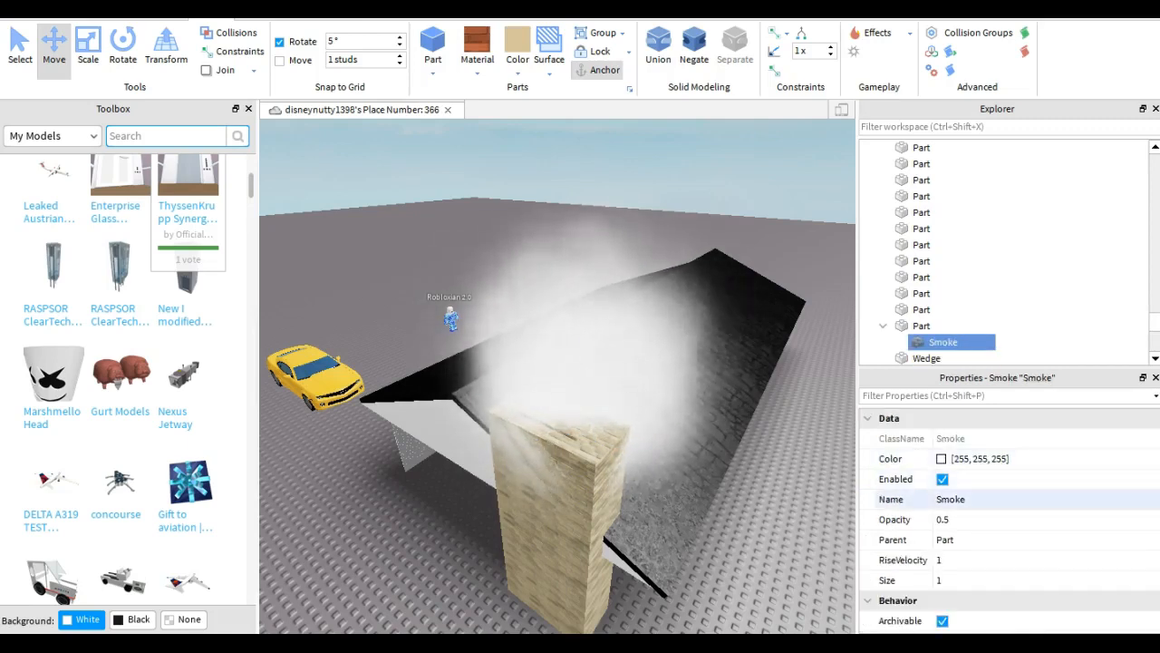
{"action": "left_click", "coordinate": [961, 560]}
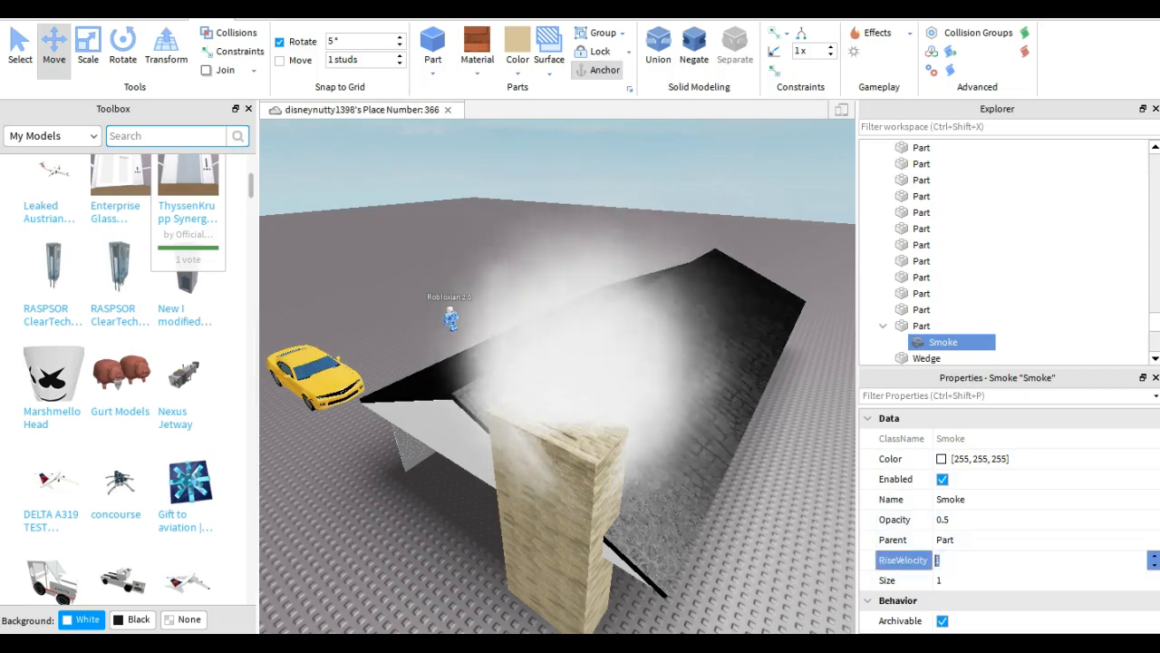
{"action": "type", "text": "5"}
{"action": "key", "text": "Return"}
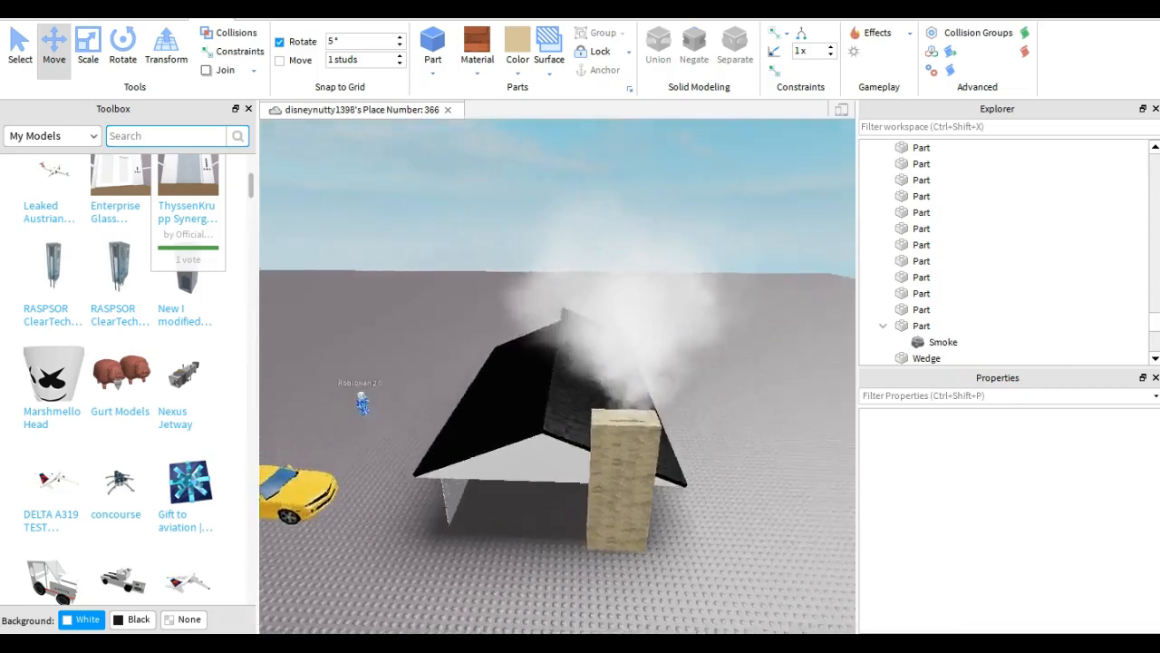
Set the chimney smoke's Size to 0.5, and reduce it further to 0.1
{"action": "right_click_drag", "start_coordinate": [625, 408], "coordinate": [694, 385]}
{"action": "scroll", "coordinate": [676, 508], "scroll_direction": "up", "scroll_amount": 3}
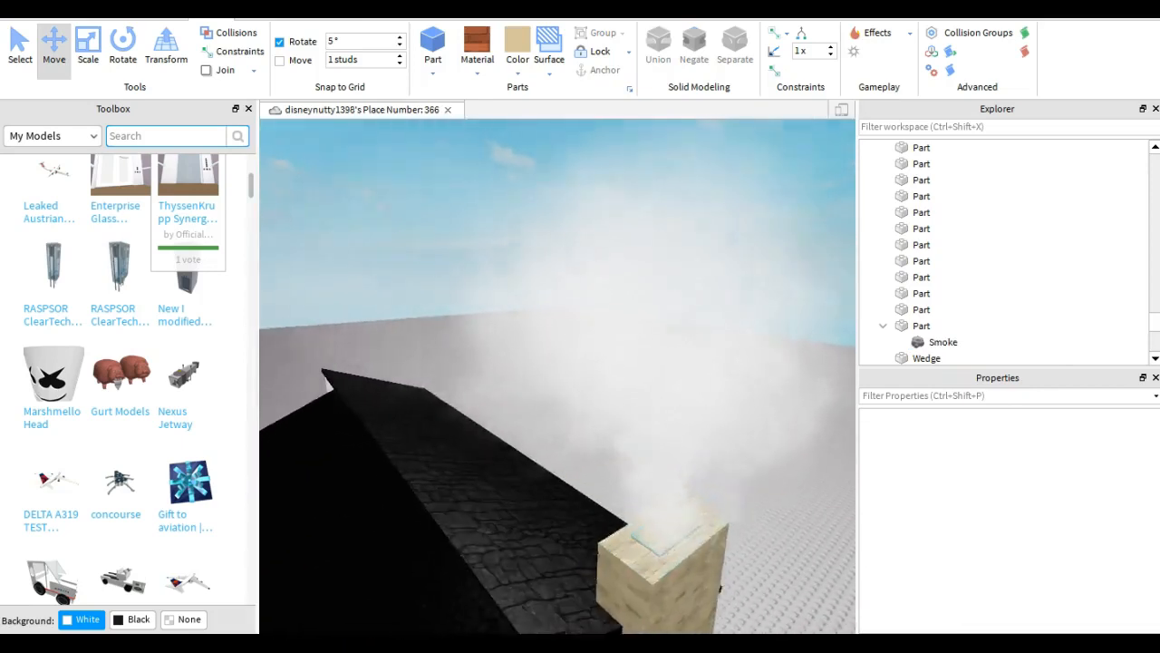
{"action": "left_click", "coordinate": [677, 548]}
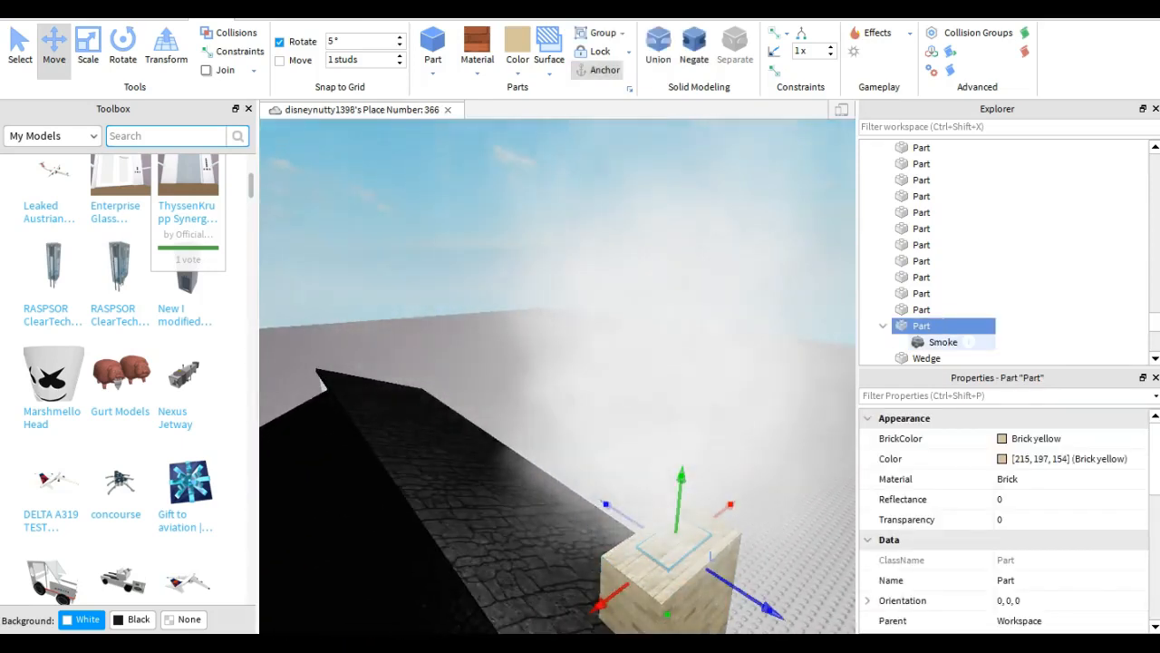
{"action": "left_click", "coordinate": [944, 342]}
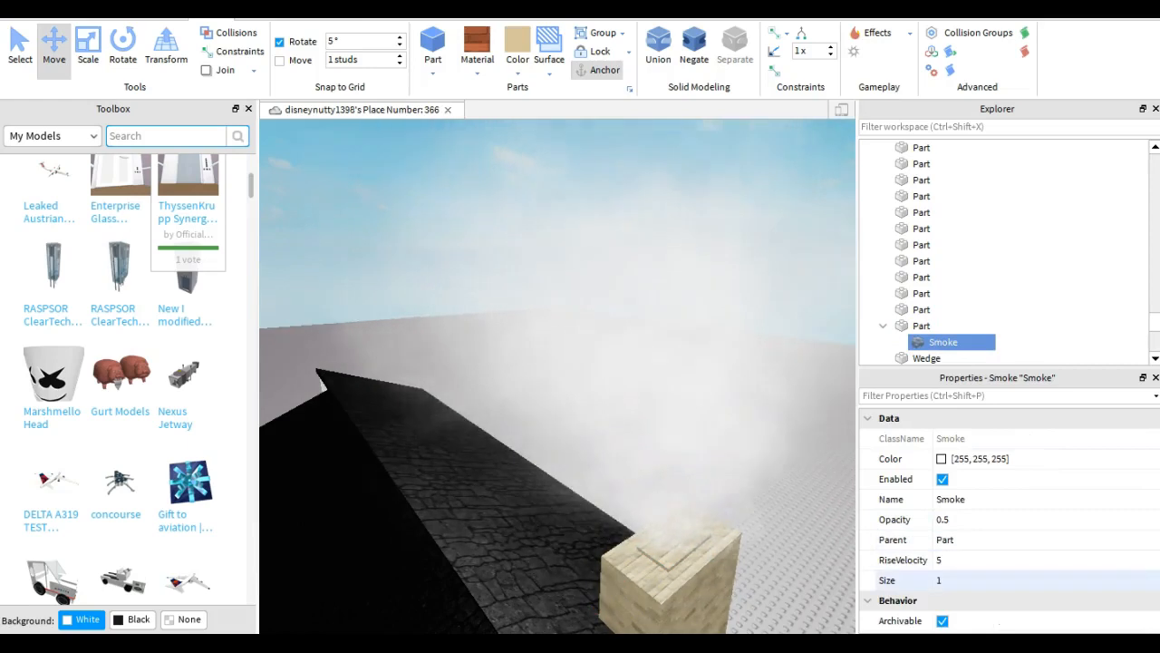
{"action": "left_click", "coordinate": [961, 580]}
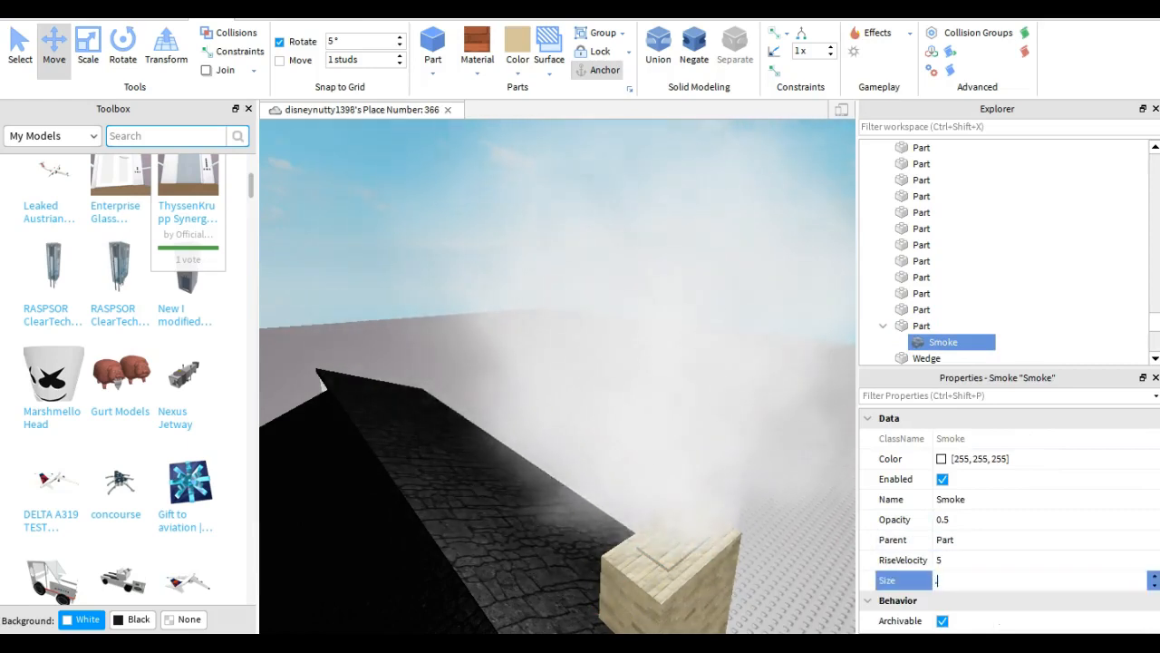
{"action": "type", "text": "0.5"}
{"action": "key", "text": "Return"}
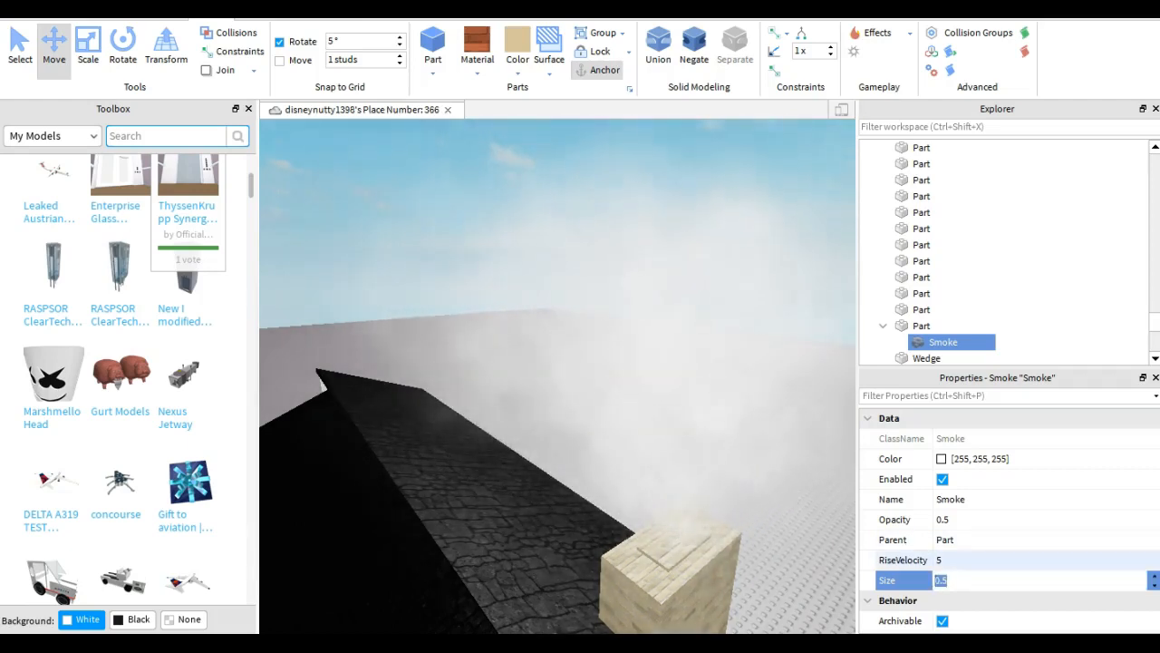
{"action": "key", "text": "Return"}
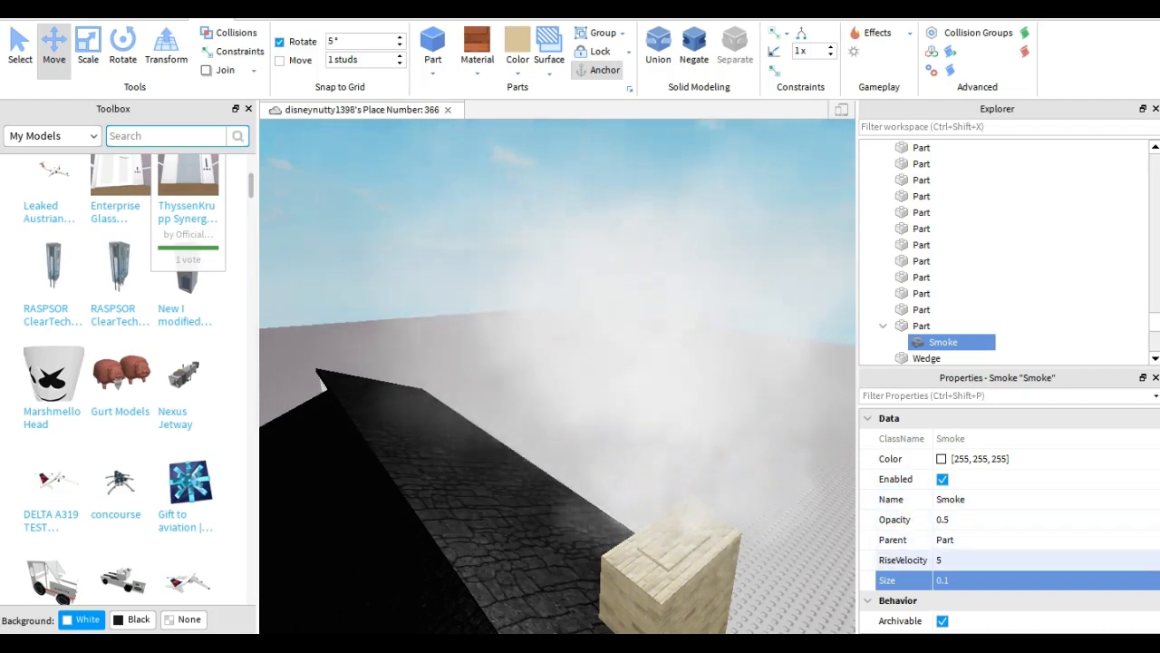
Try a RiseVelocity of 2 for the chimney smoke, and raise it to 10
{"action": "left_click", "coordinate": [997, 560]}
{"action": "key", "text": "Return"}
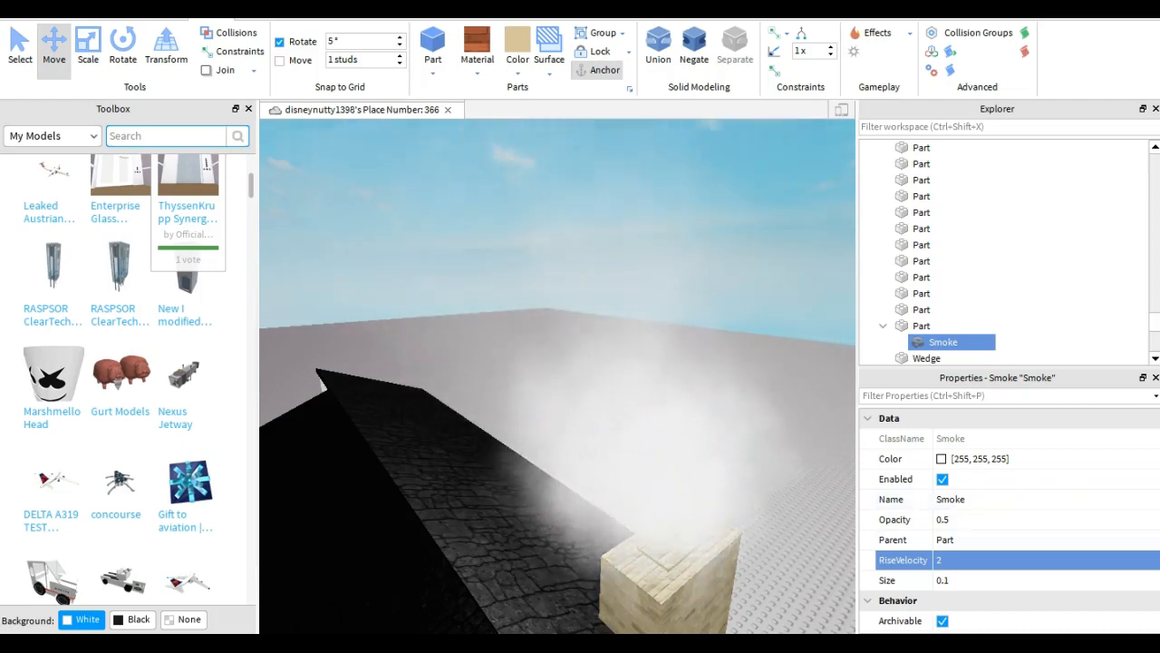
{"action": "left_click", "coordinate": [959, 560]}
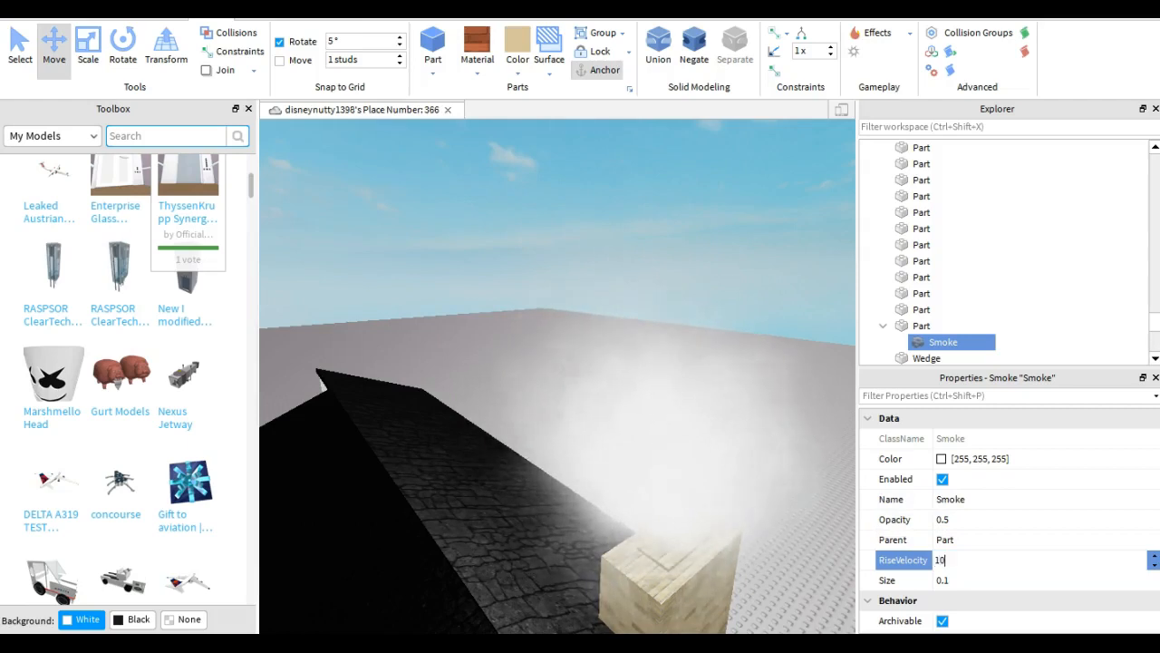
{"action": "key", "text": "Return"}
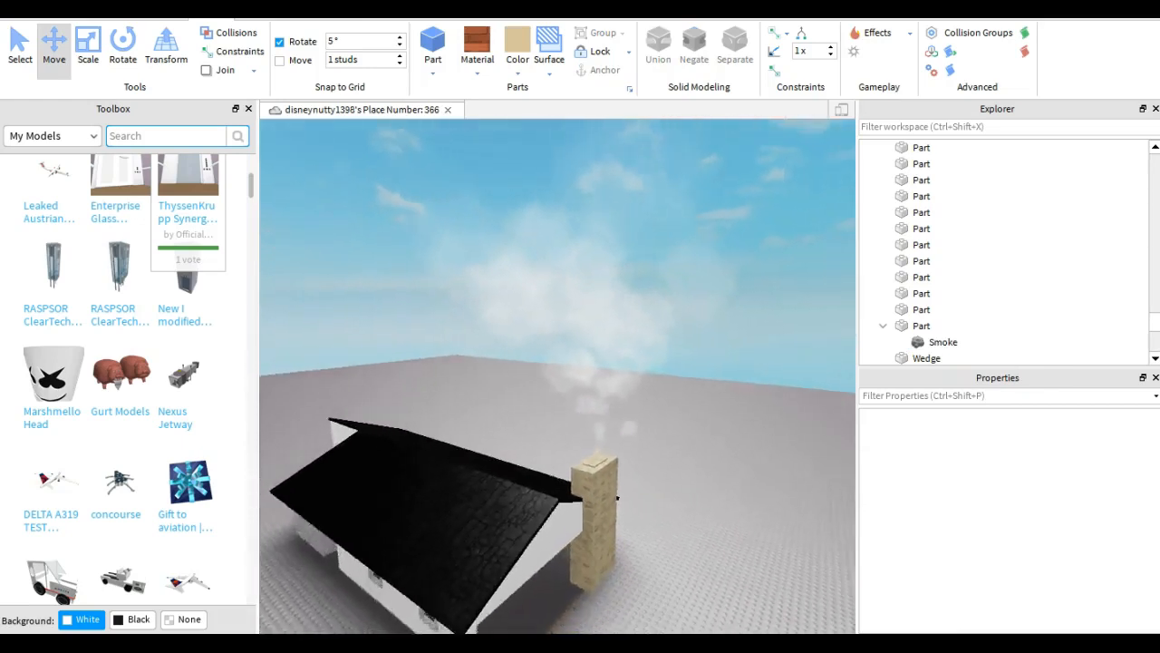
Try an Opacity of 0.1 for the chimney smoke, and restore it to 0.5
{"action": "key", "text": "s"}
{"action": "key", "text": "a"}
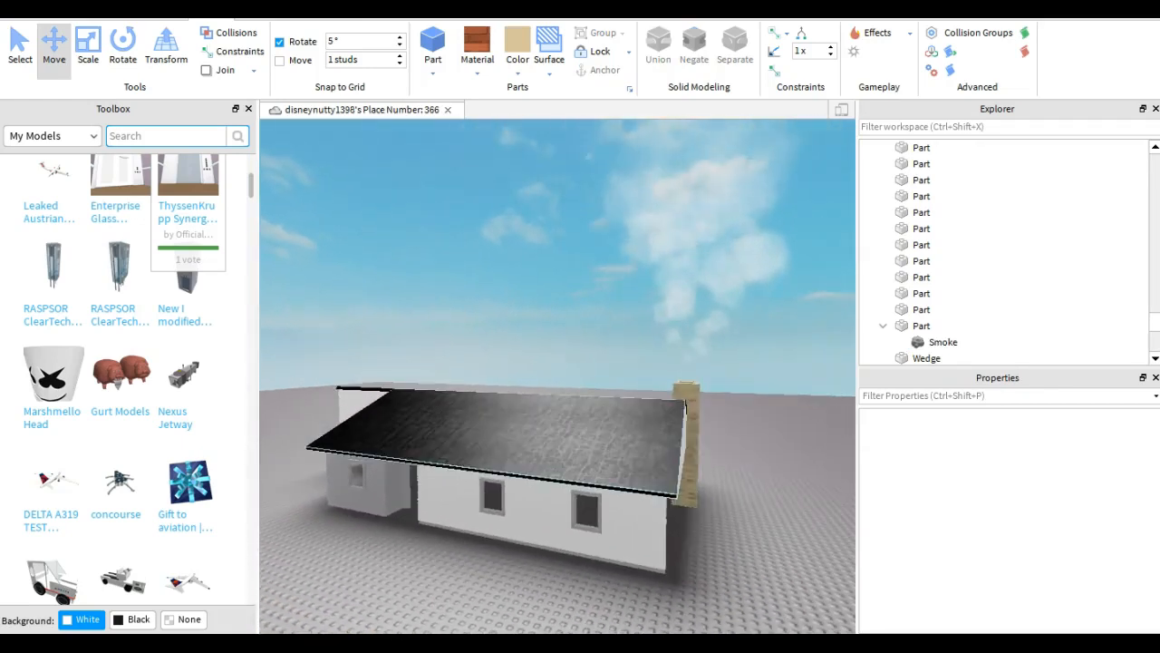
{"action": "key", "text": "d"}
{"action": "key", "text": "w"}
{"action": "key", "text": "w"}
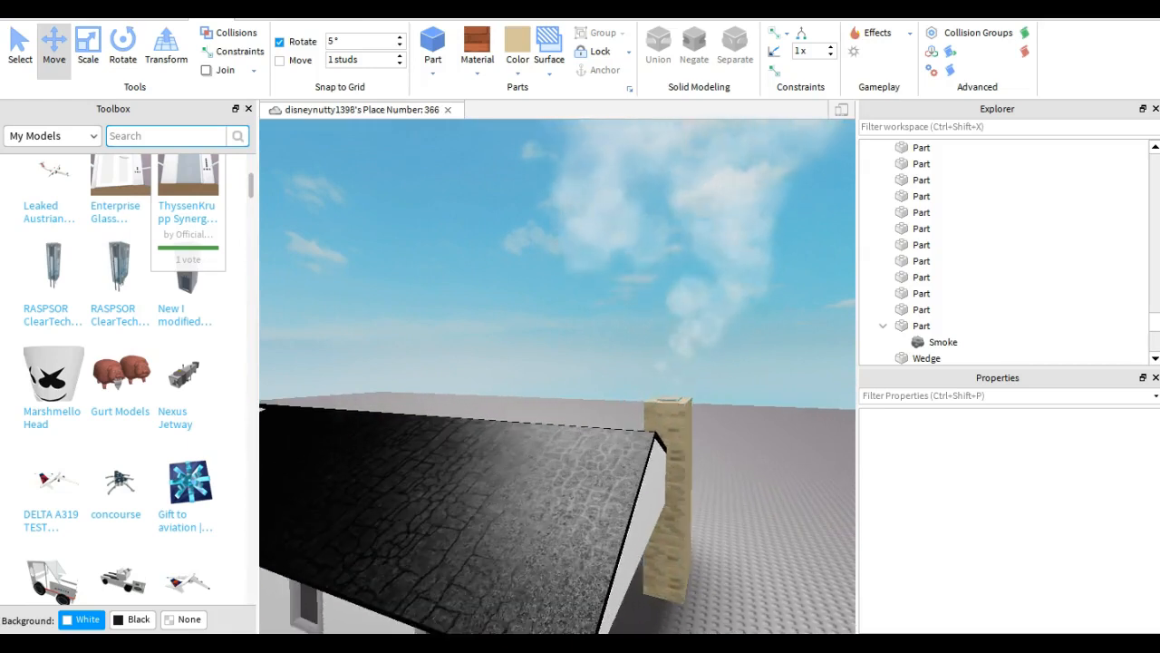
{"action": "left_click", "coordinate": [670, 406]}
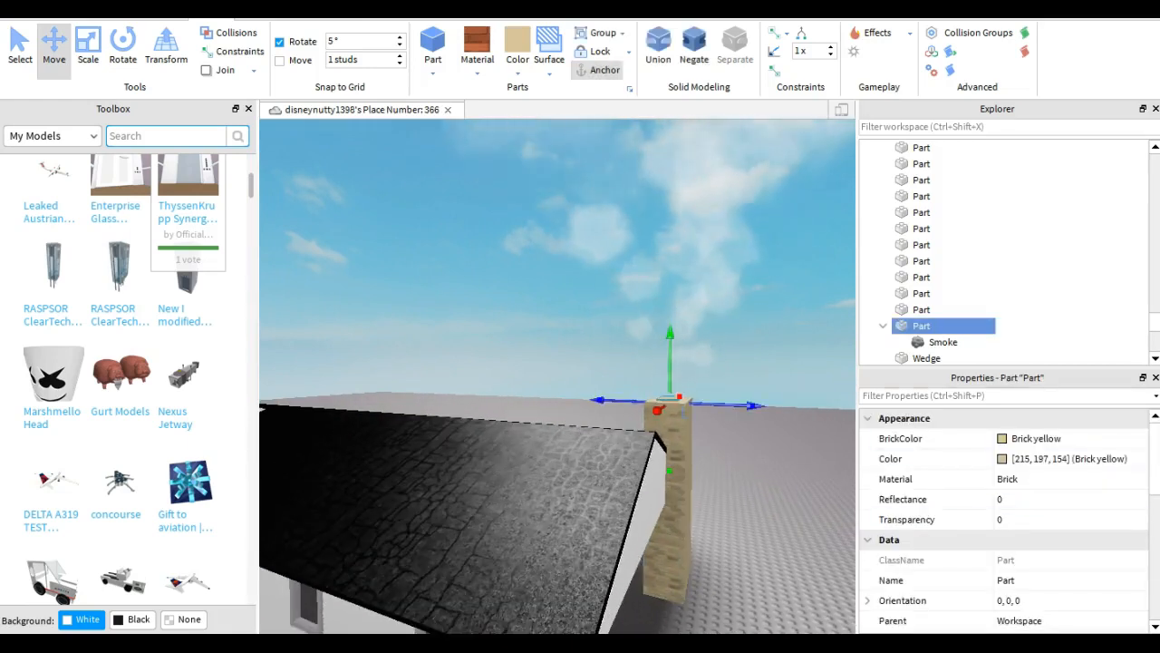
{"action": "left_click", "coordinate": [966, 342]}
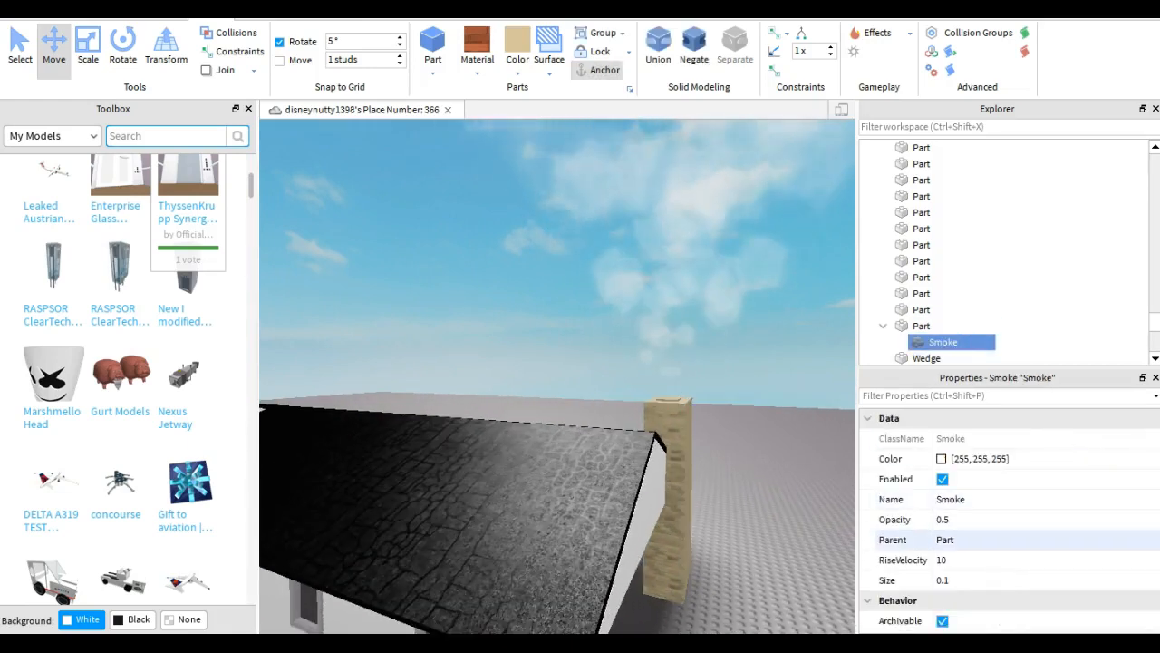
{"action": "left_click", "coordinate": [983, 520]}
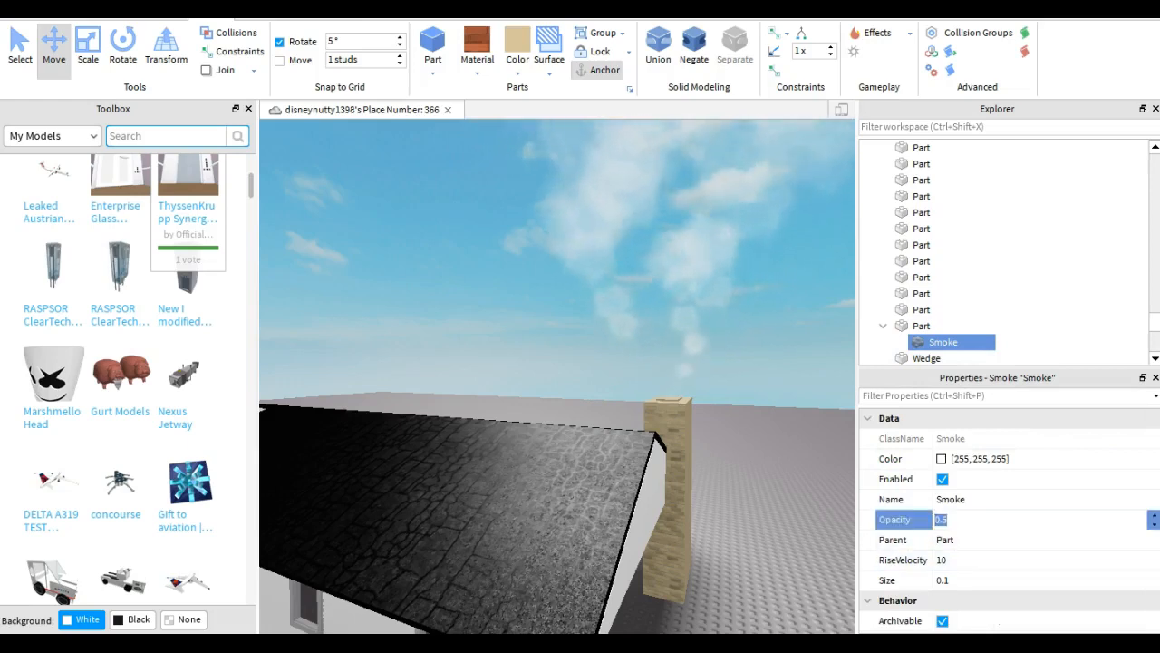
{"action": "type", "text": ".1"}
{"action": "key", "text": "Return"}
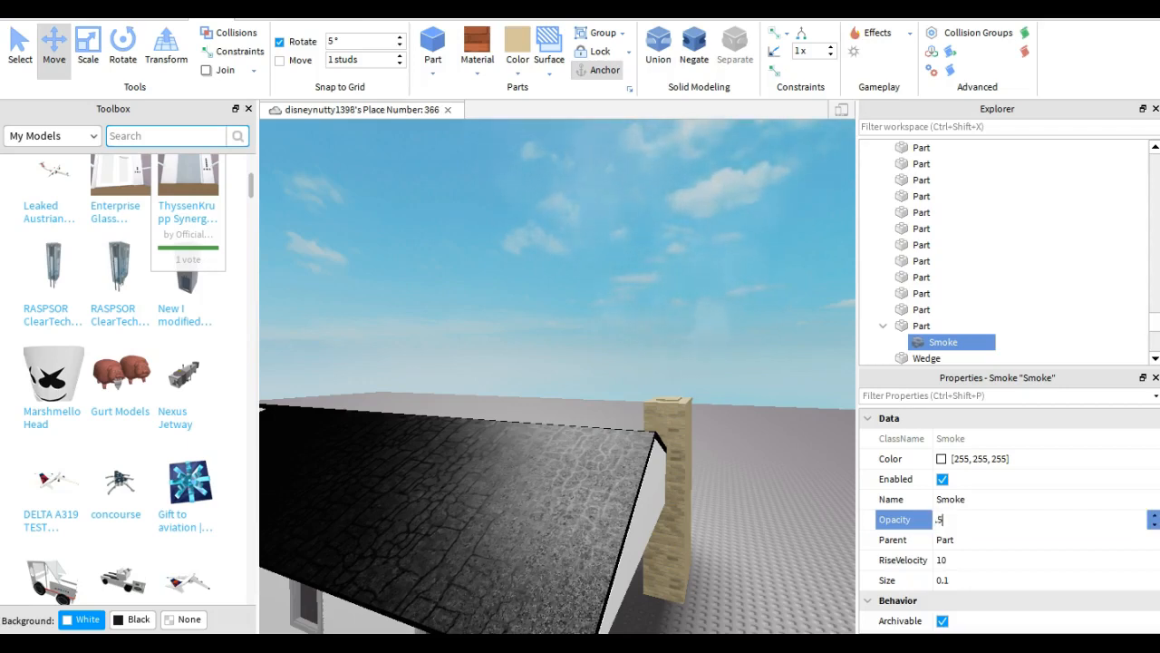
{"action": "type", "text": ".5"}
{"action": "key", "text": "Return"}
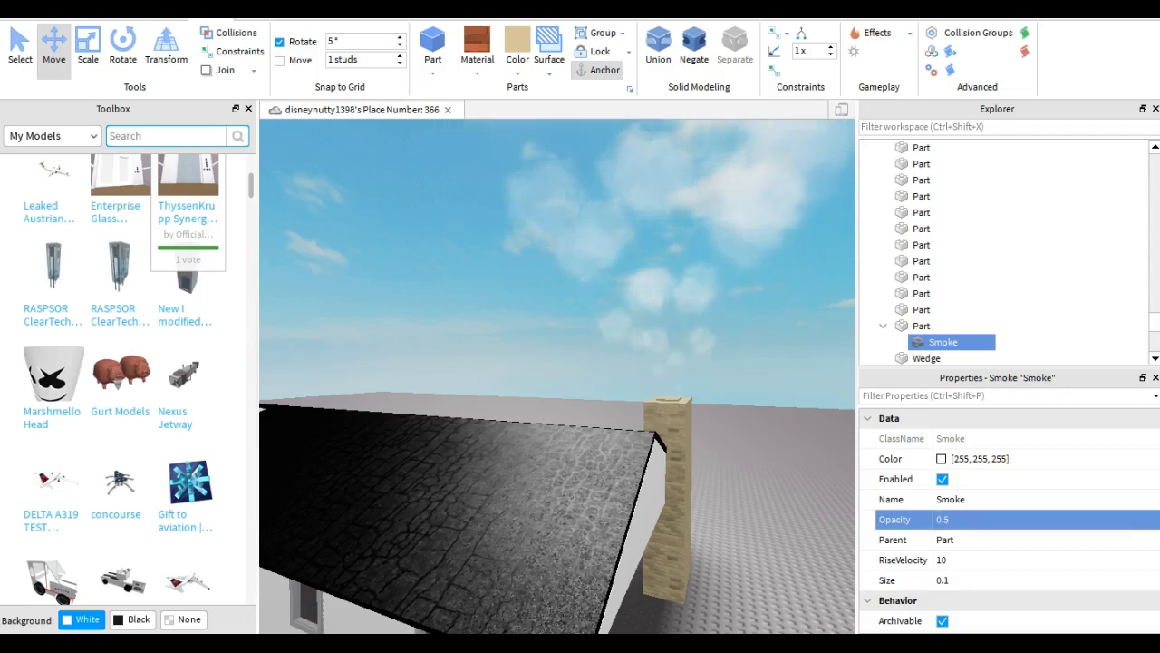
Examine the house's exterior walls, windows, roof and smoking chimney from several sides and heights
{"action": "left_click", "coordinate": [556, 376]}
{"action": "scroll", "coordinate": [557, 376], "scroll_direction": "down", "scroll_amount": 5}
{"action": "right_click_drag", "start_coordinate": [648, 478], "coordinate": [562, 599]}
{"action": "key", "text": "s"}
{"action": "key", "text": "a"}
{"action": "left_click_drag", "start_coordinate": [466, 533], "coordinate": [736, 487]}
{"action": "left_click", "coordinate": [598, 426]}
{"action": "right_click_drag", "start_coordinate": [635, 535], "coordinate": [562, 463]}
{"action": "key", "text": "w"}
{"action": "key", "text": "q"}
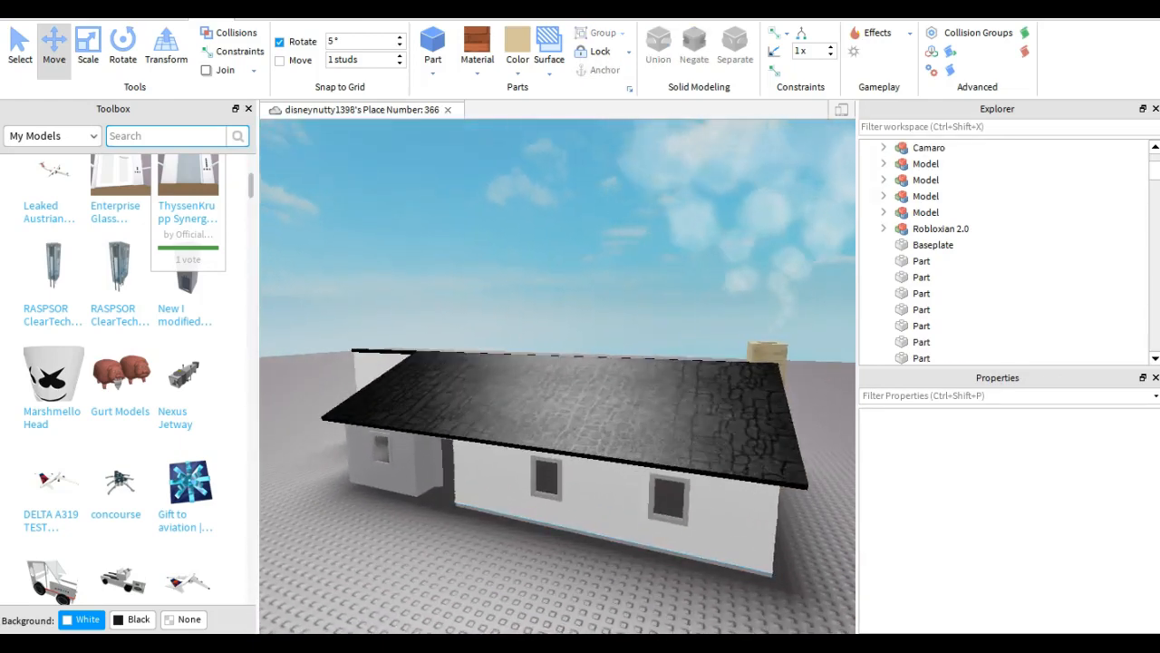
{"action": "key", "text": "w"}
{"action": "key", "text": "a"}
{"action": "right_click_drag", "start_coordinate": [489, 389], "coordinate": [435, 381]}
{"action": "key", "text": "a"}
{"action": "key", "text": "d"}
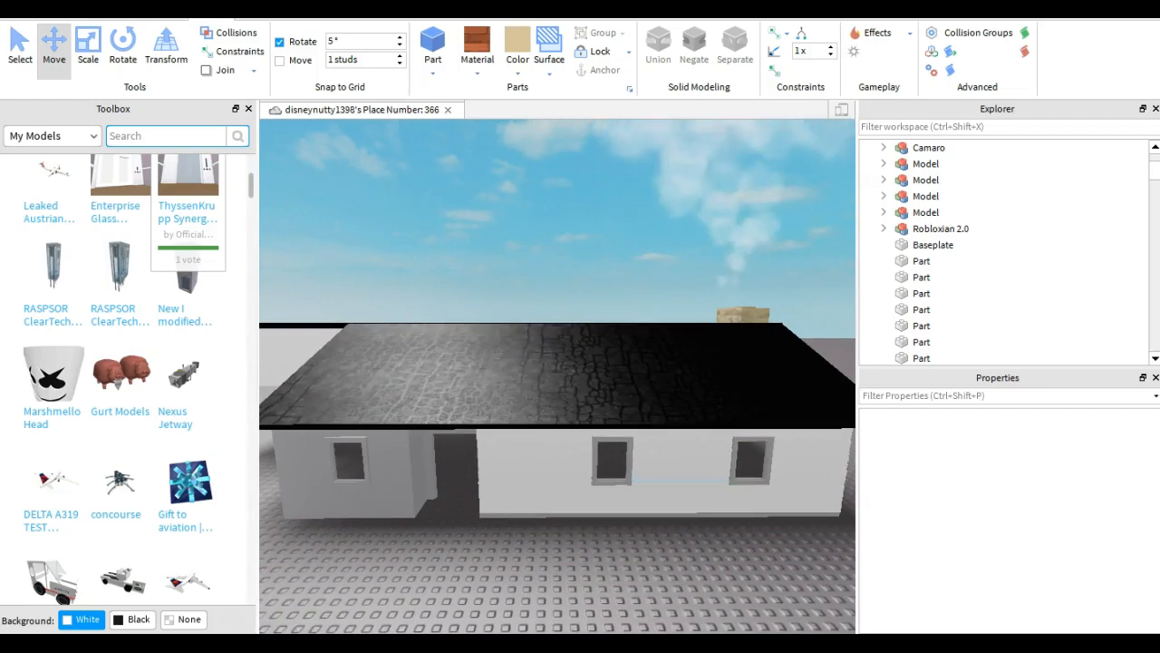
{"action": "key", "text": "d"}
{"action": "right_click_drag", "start_coordinate": [435, 381], "coordinate": [281, 380]}
{"action": "key", "text": "q"}
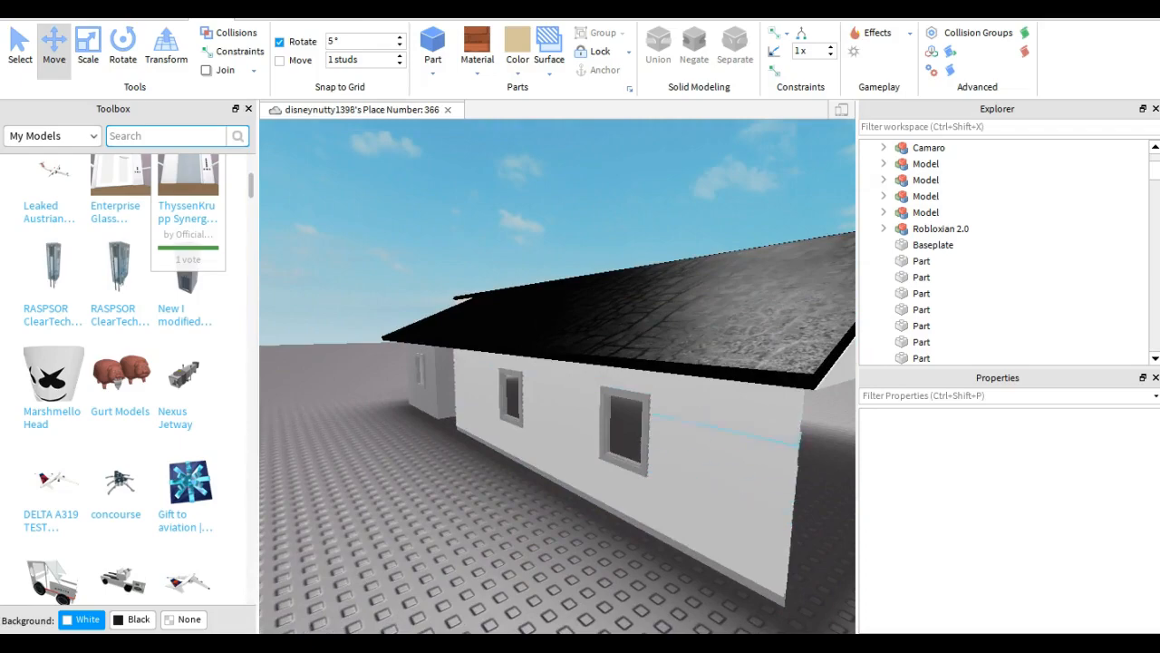
{"action": "key", "text": "d"}
{"action": "right_click_drag", "start_coordinate": [653, 399], "coordinate": [580, 421]}
{"action": "key", "text": "e"}
{"action": "key", "text": "s"}
{"action": "key", "text": "e"}
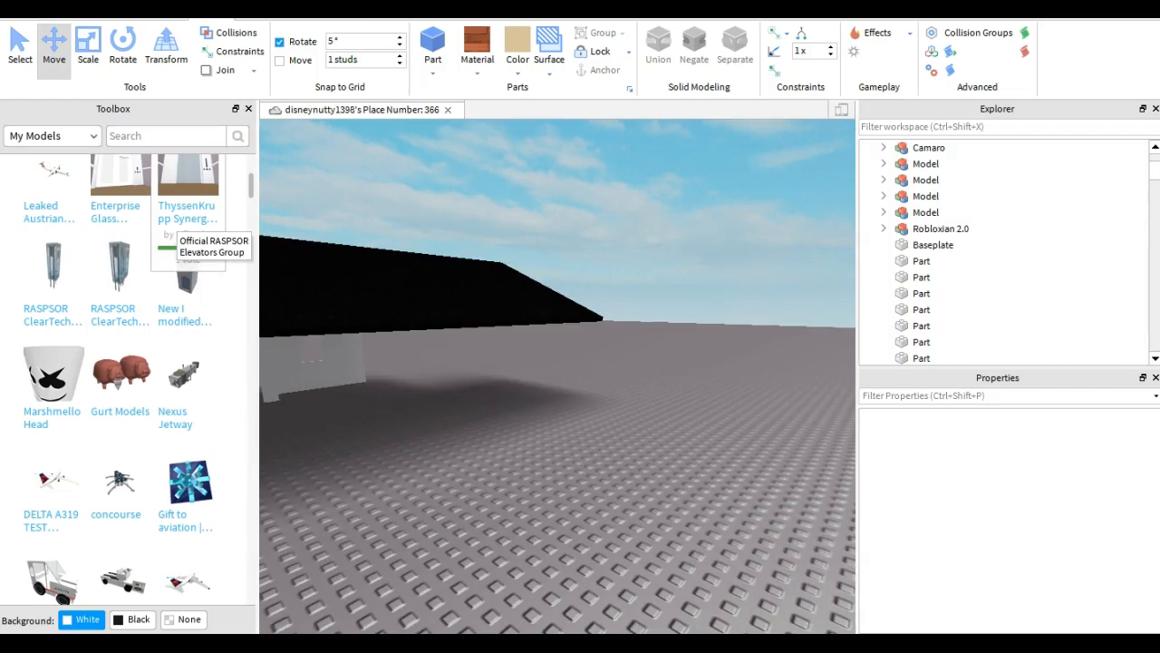
{"action": "key", "text": "a"}
{"action": "key", "text": "d"}
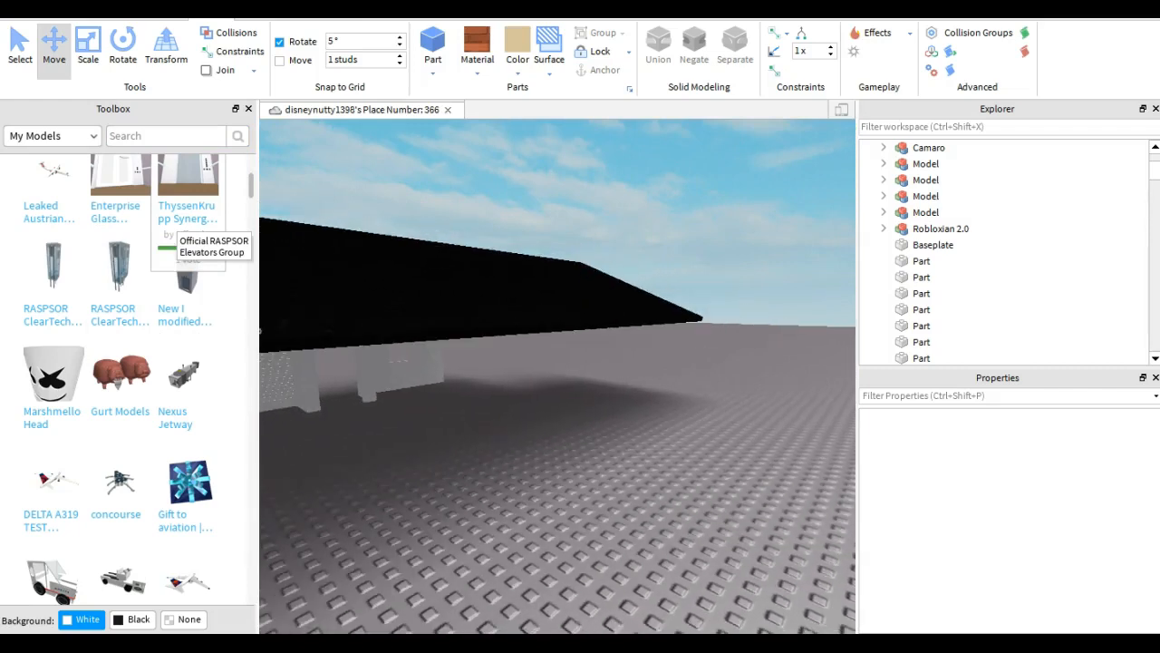
{"action": "key", "text": "a"}
{"action": "right_click_drag", "start_coordinate": [435, 362], "coordinate": [644, 367]}
{"action": "key", "text": "s"}
{"action": "key", "text": "q"}
{"action": "right_click_drag", "start_coordinate": [544, 363], "coordinate": [544, 335]}
{"action": "key", "text": "d"}
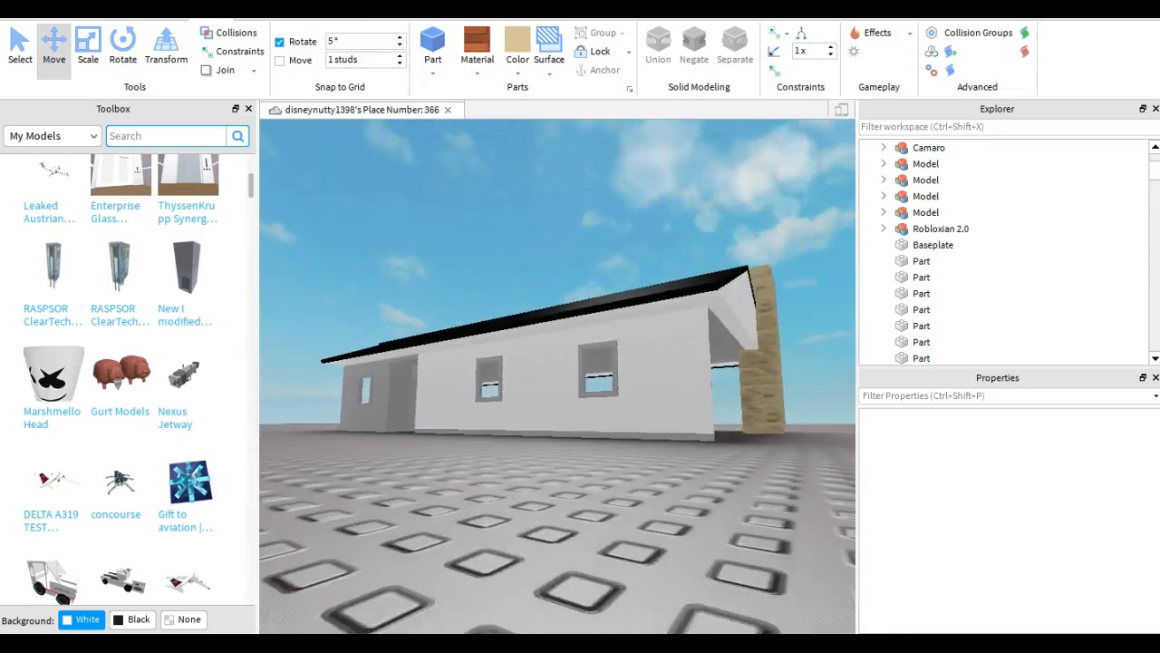
{"action": "key", "text": "a"}
{"action": "right_click", "coordinate": [579, 166]}
{"action": "left_click", "coordinate": [578, 166]}
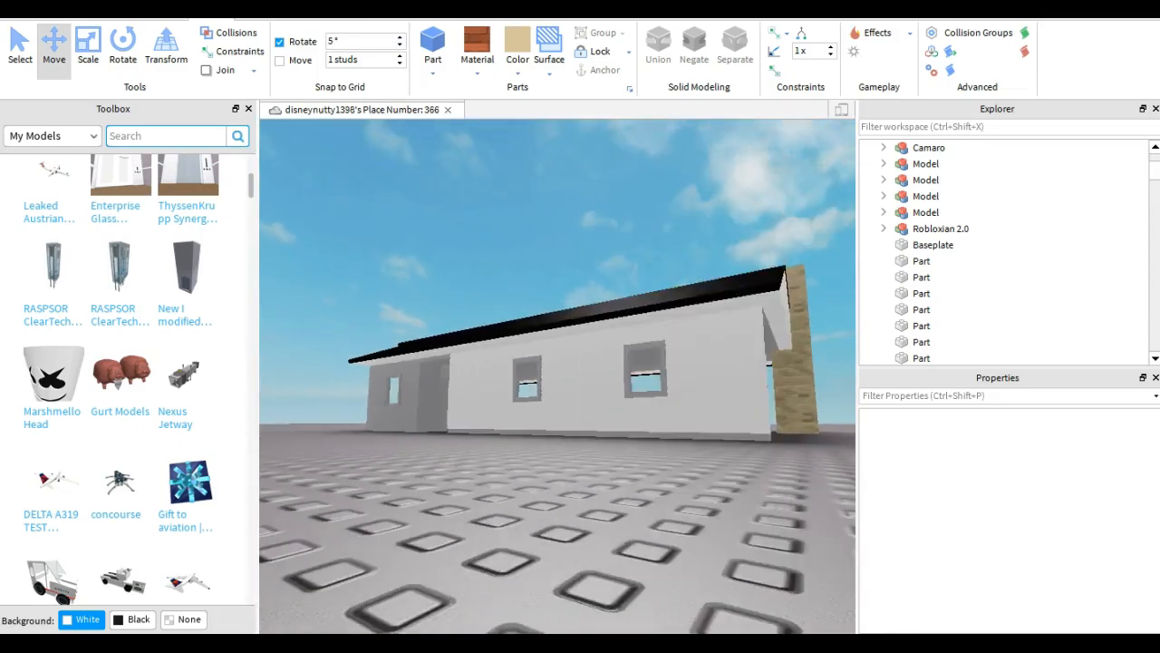
{"action": "key", "text": "e"}
{"action": "right_click_drag", "start_coordinate": [578, 166], "coordinate": [643, 217]}
{"action": "key", "text": "a"}
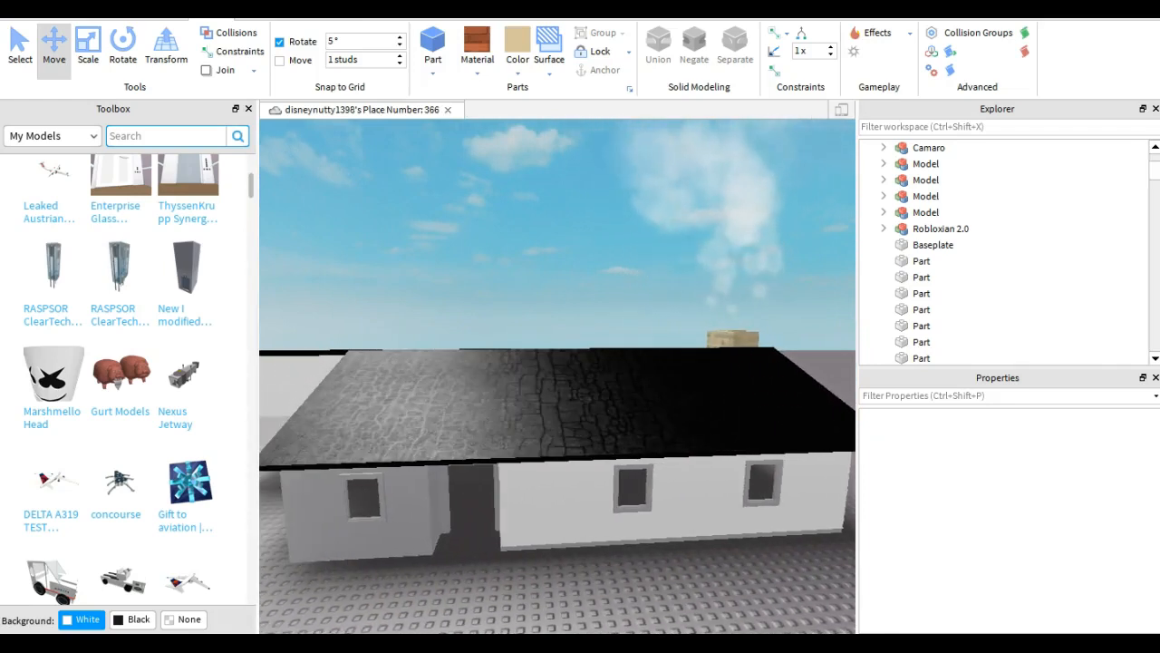